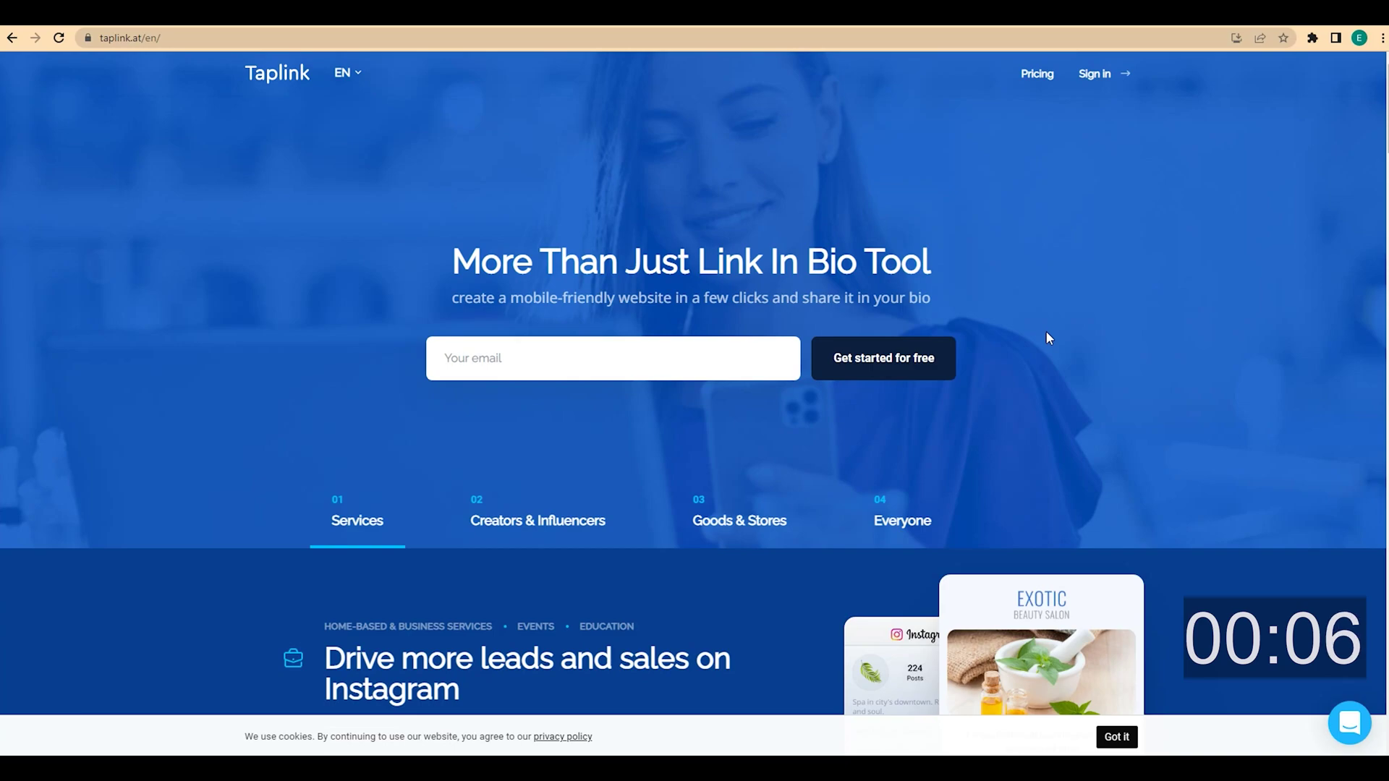
# Go to sign-in, dismiss the Google prompt, and switch to creating a new Taplink account
pyautogui.click(1095, 75)
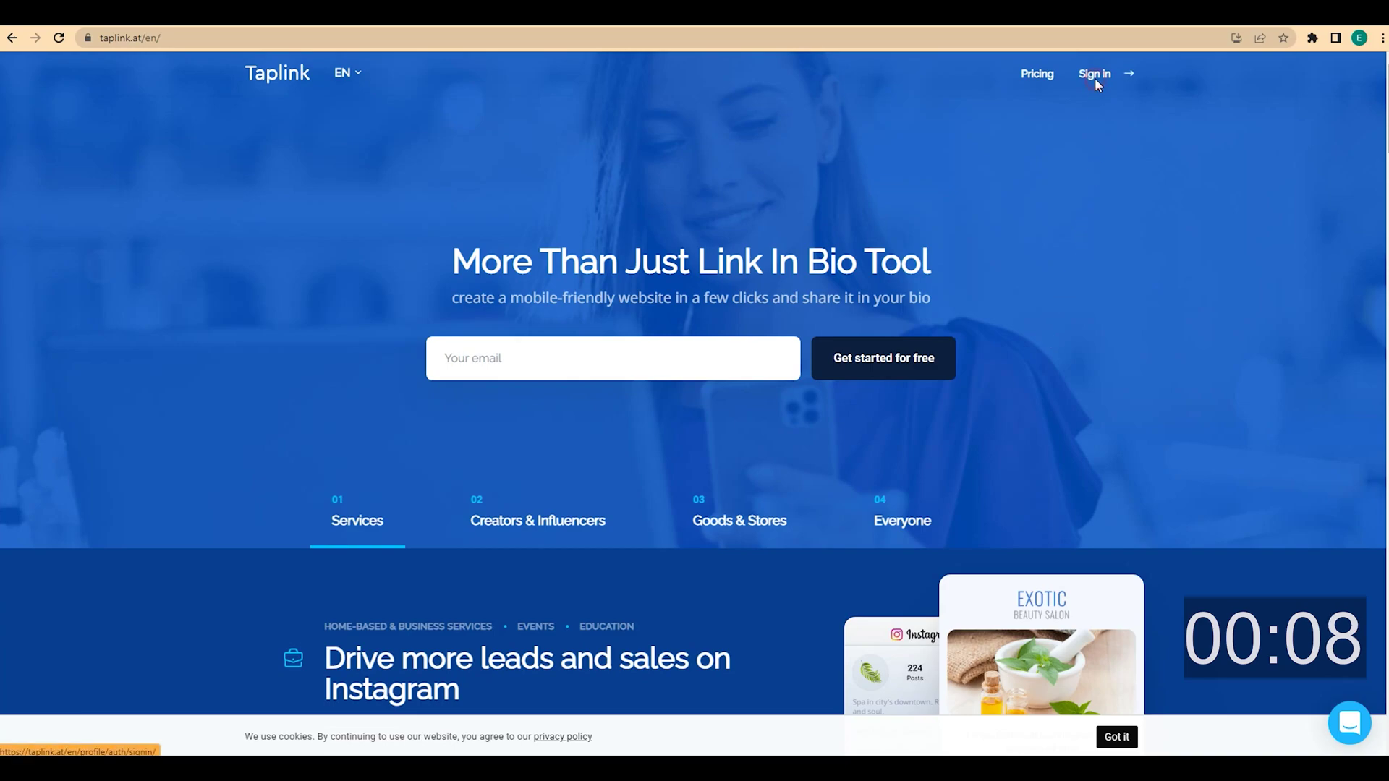
pyautogui.click(1347, 88)
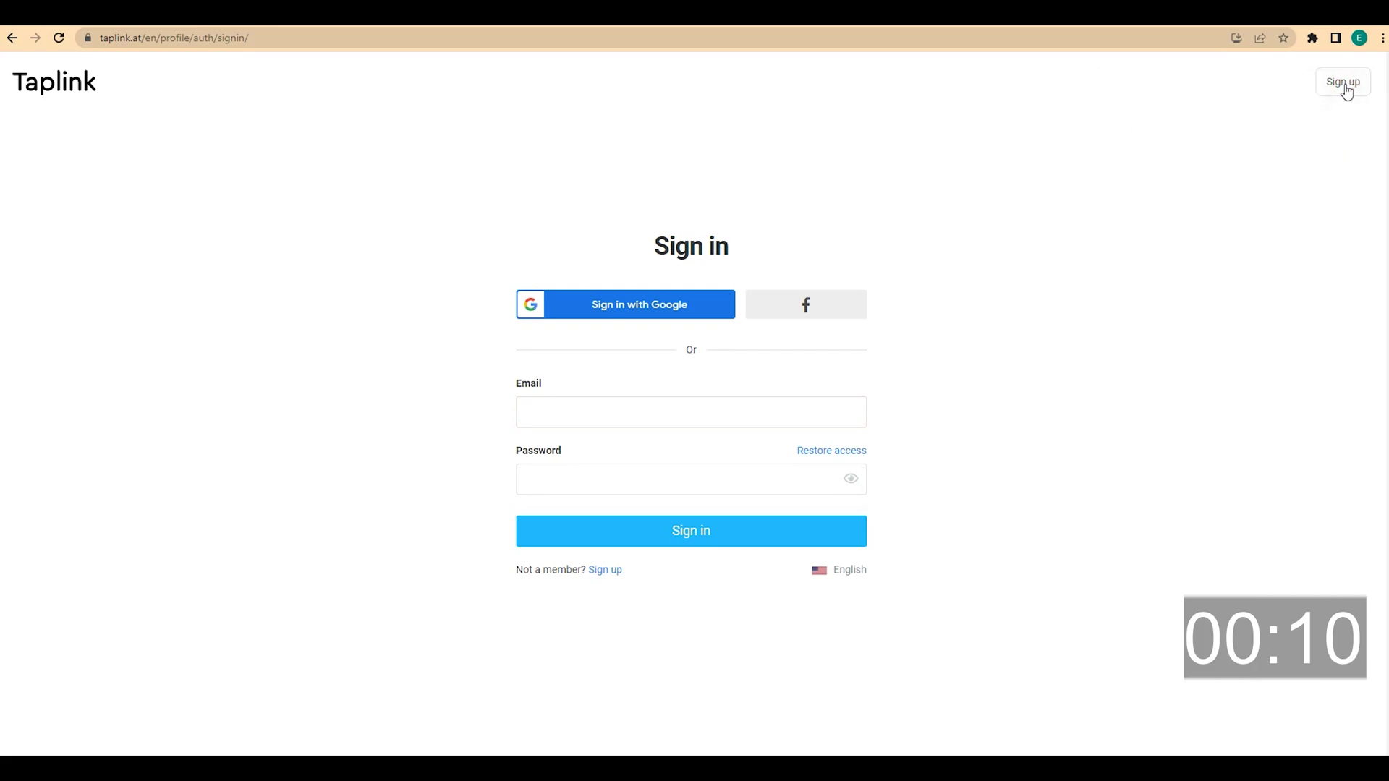
pyautogui.click(1344, 82)
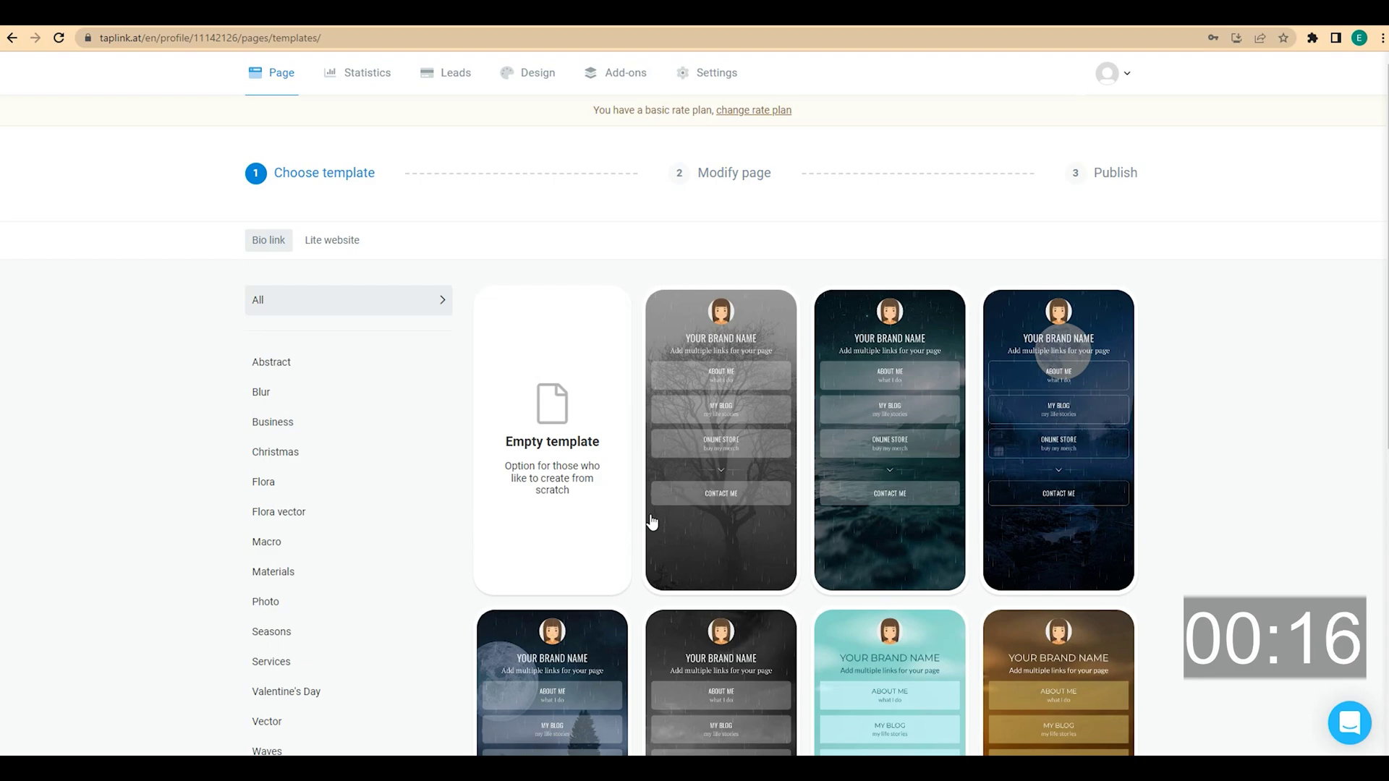
pyautogui.scroll(-6, 651, 521)
pyautogui.scroll(-7, 651, 521)
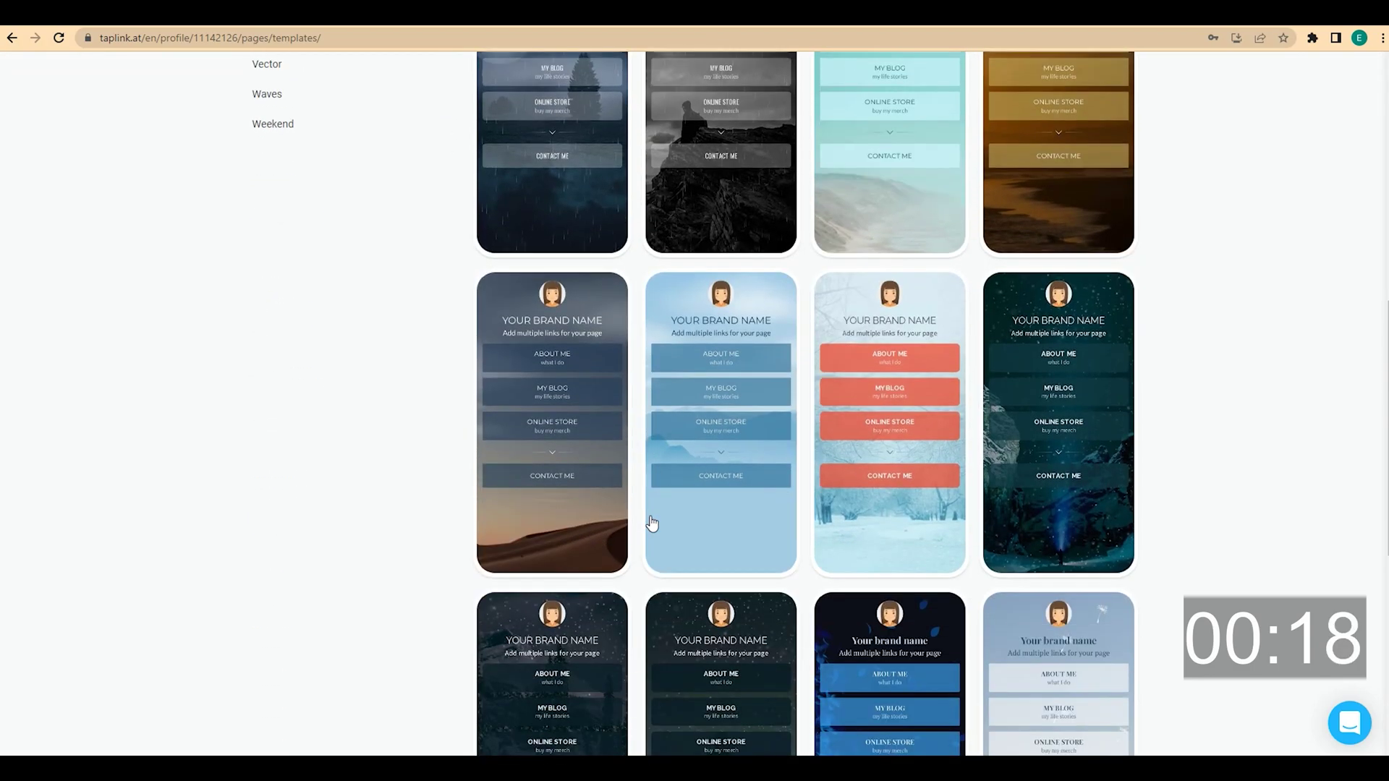
pyautogui.scroll(-2, 652, 521)
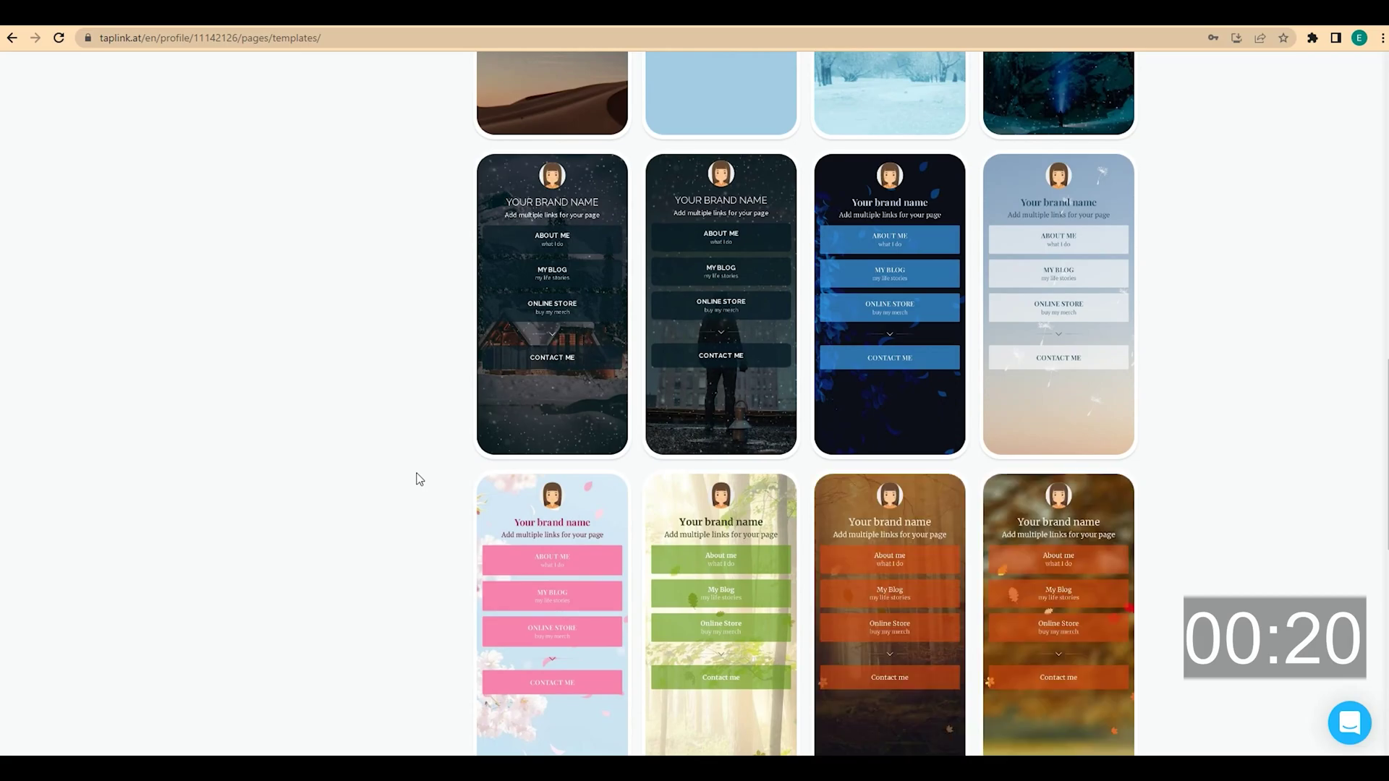
pyautogui.scroll(15, 419, 478)
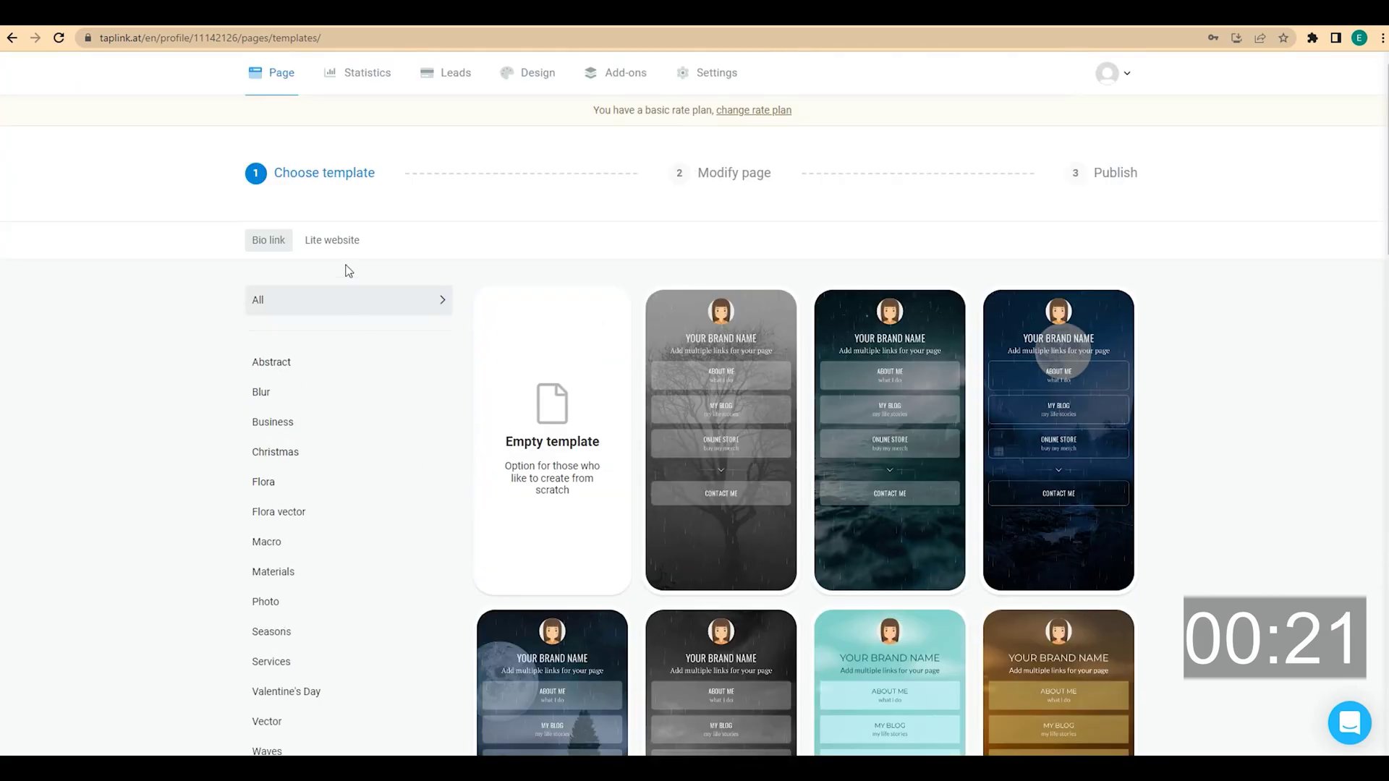
pyautogui.click(339, 241)
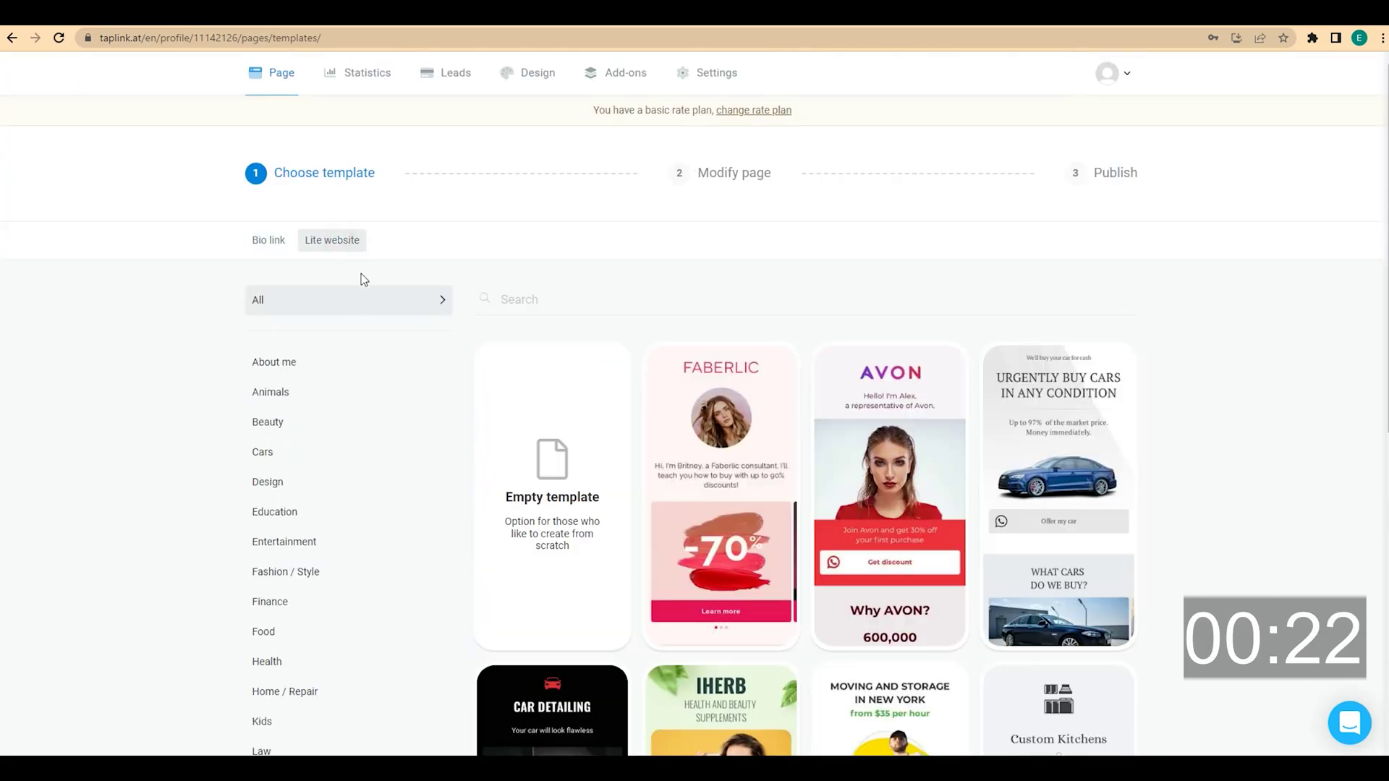
pyautogui.scroll(-6, 444, 434)
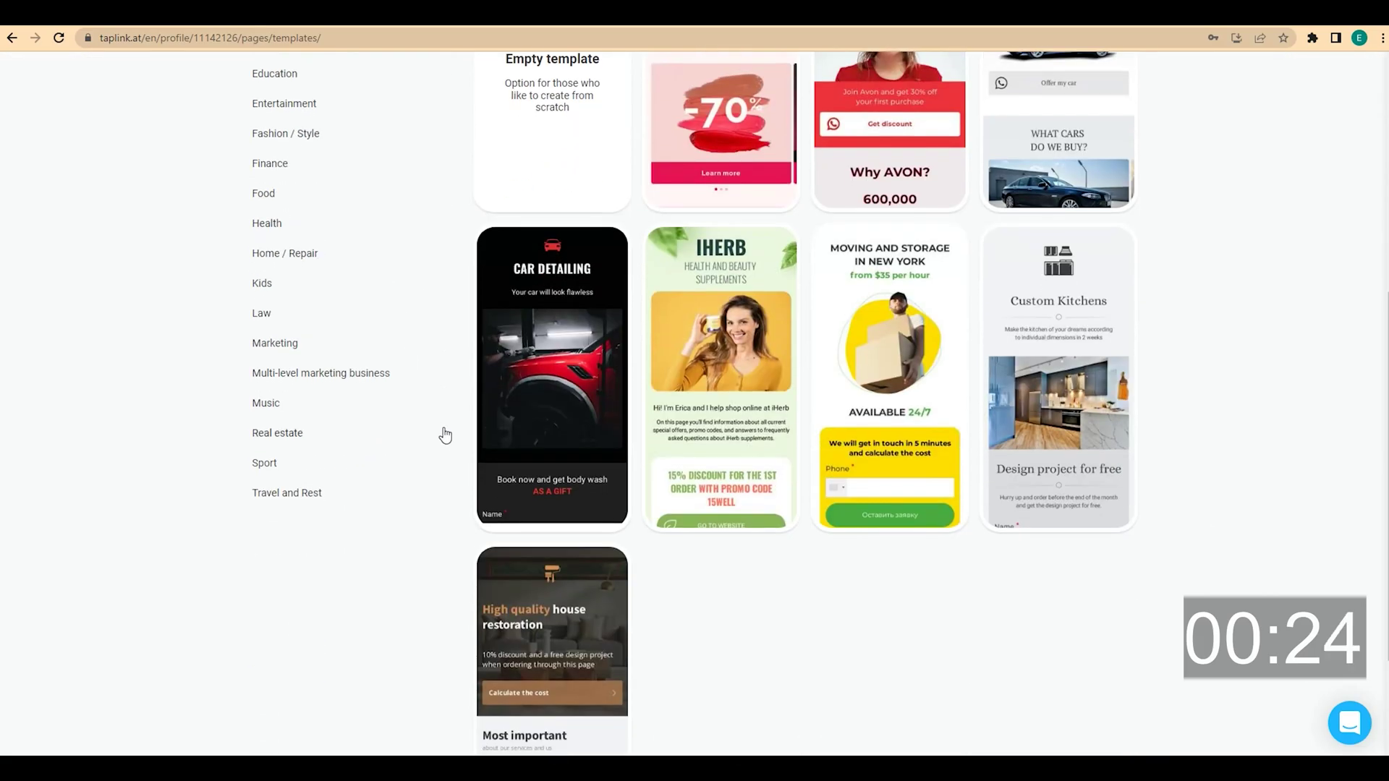
pyautogui.scroll(-7, 445, 434)
pyautogui.scroll(-7, 443, 427)
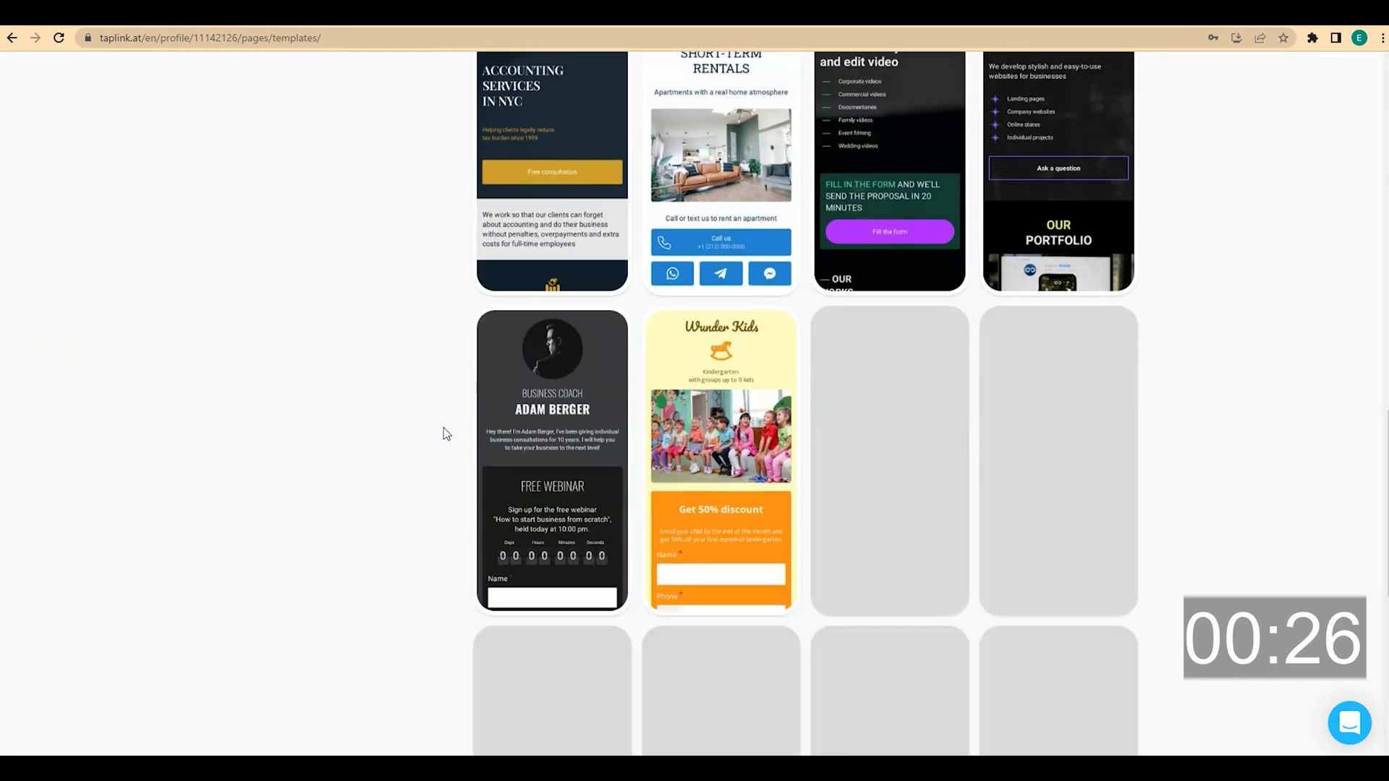
pyautogui.scroll(10, 444, 428)
pyautogui.scroll(10, 445, 428)
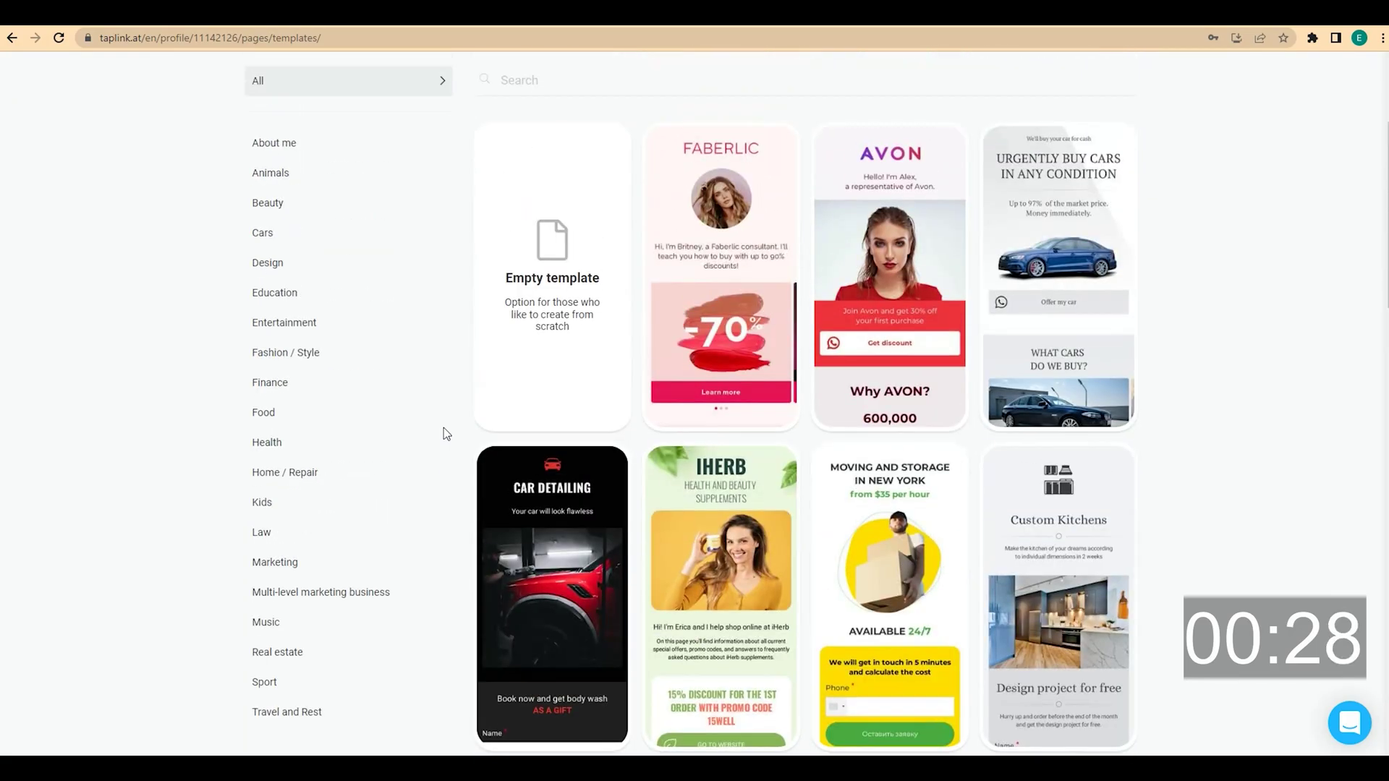
pyautogui.click(280, 254)
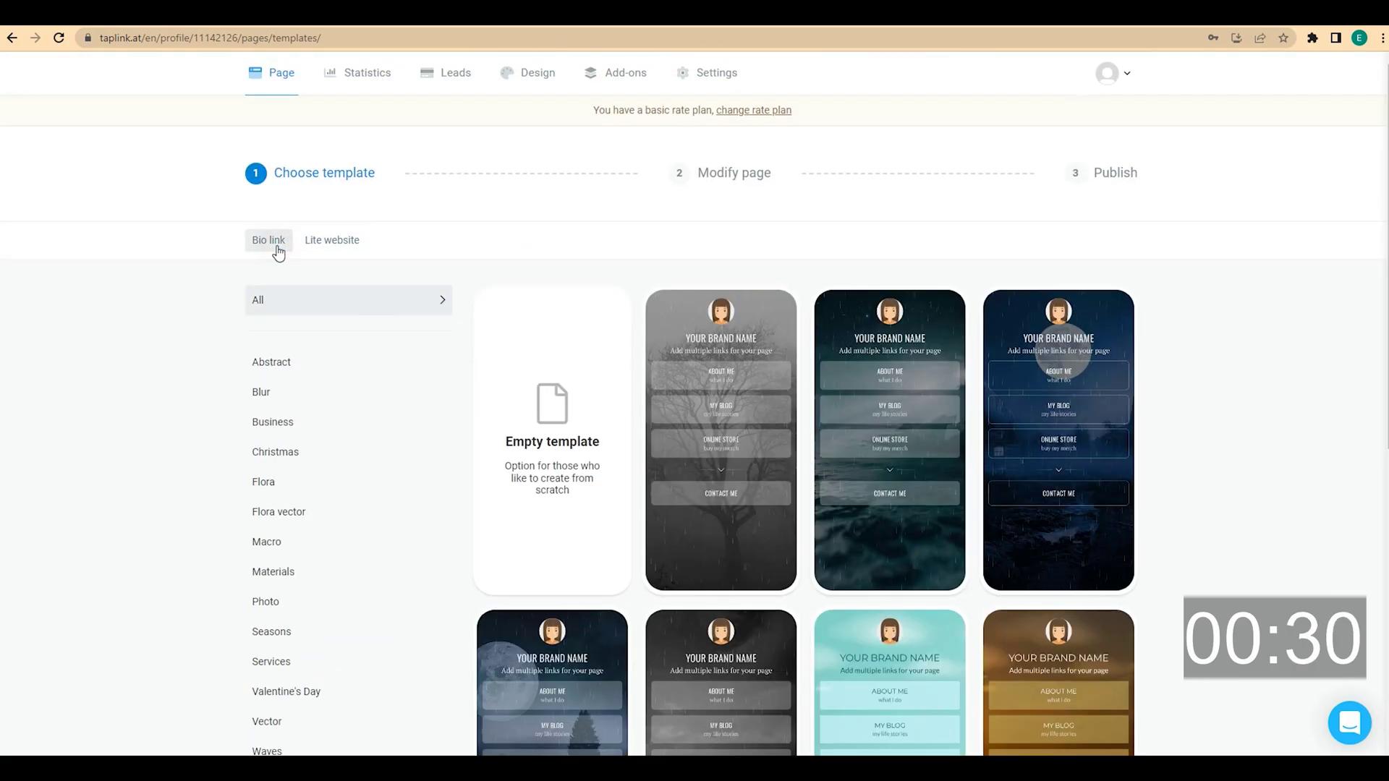
# Start the page from the Empty template and dismiss the editor's onboarding tips
pyautogui.click(544, 451)
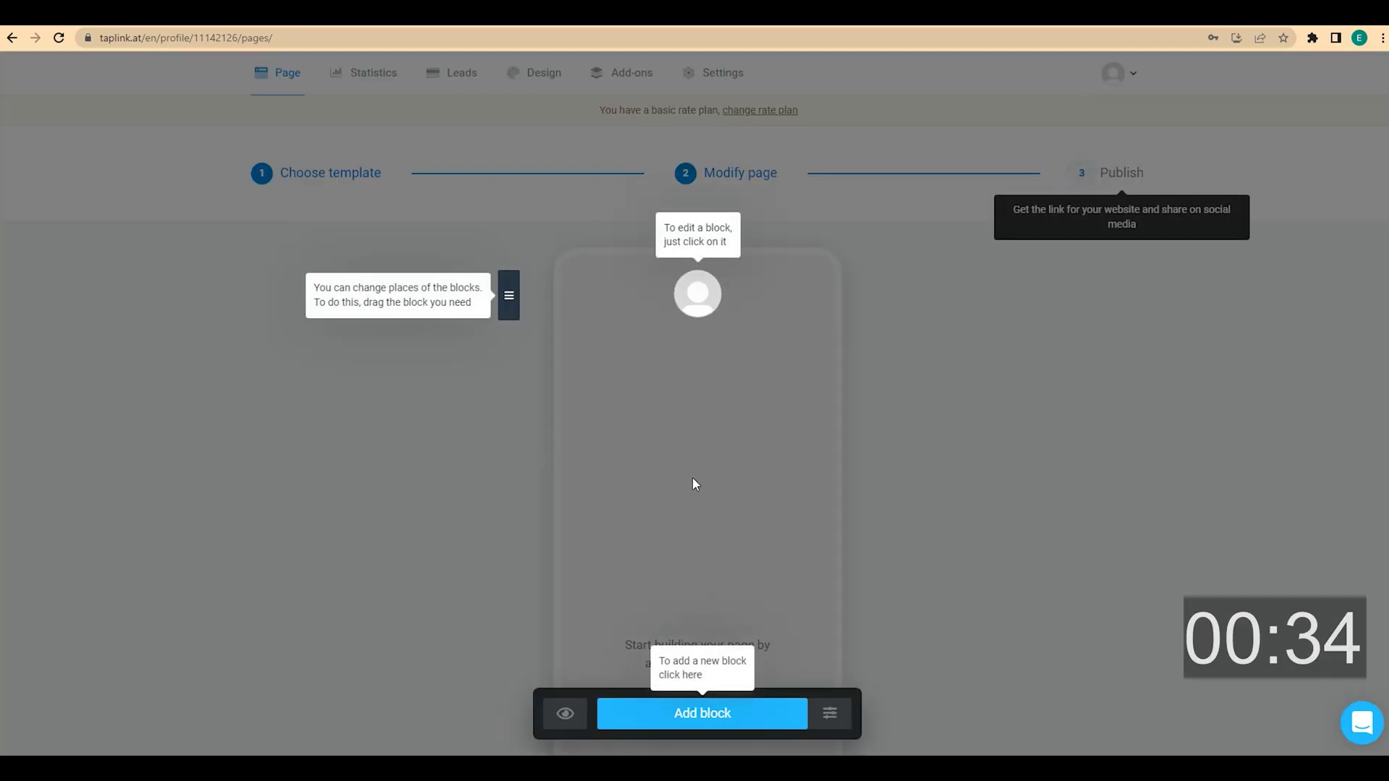
pyautogui.click(694, 480)
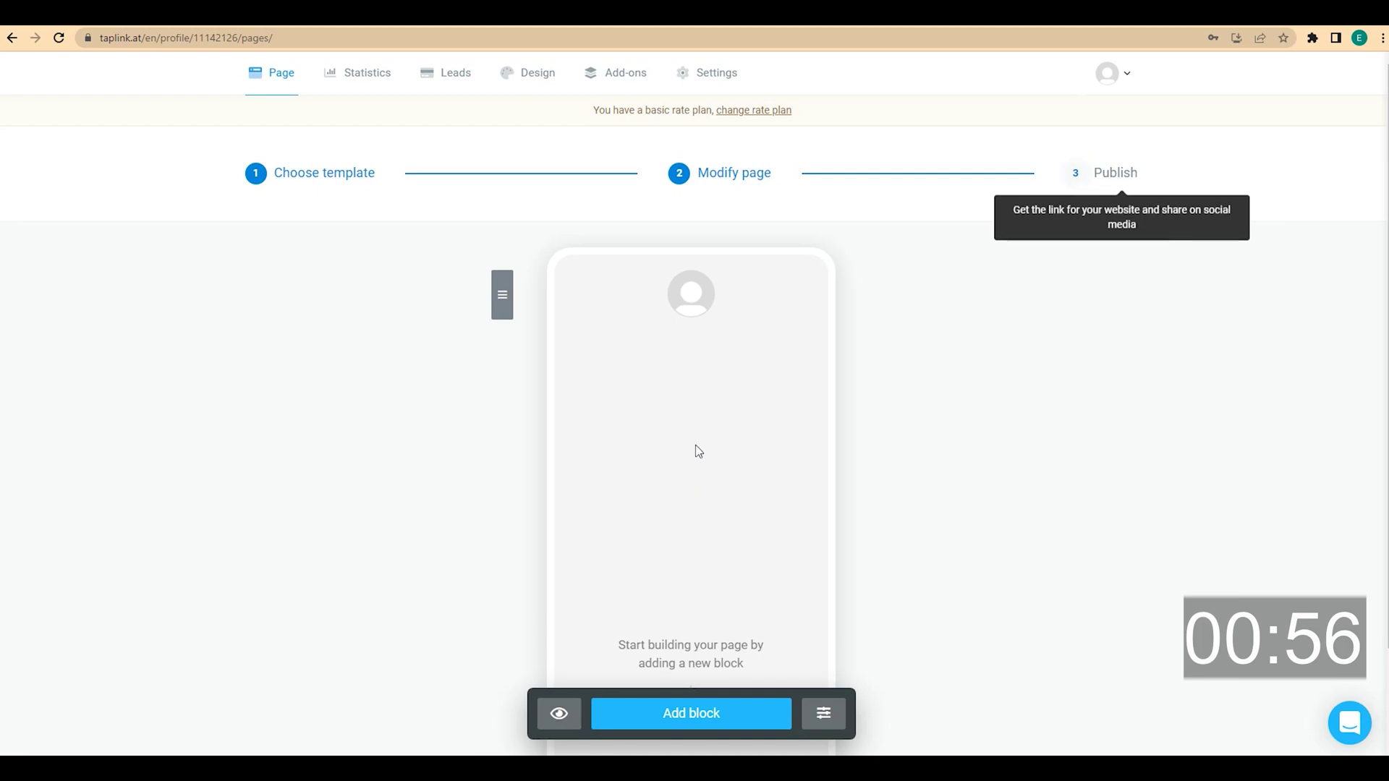
# Delete the avatar block via its Action menu and confirm the deletion
pyautogui.click(696, 306)
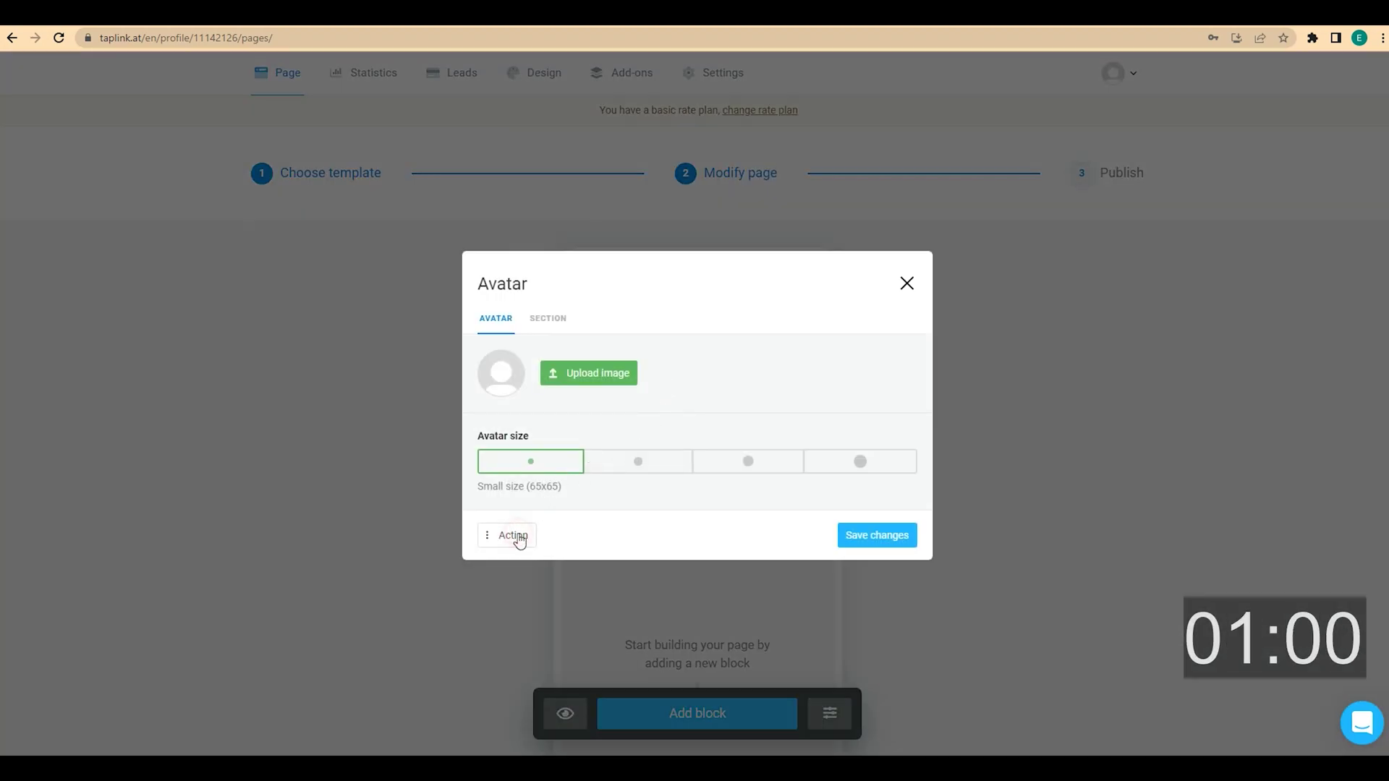
pyautogui.click(518, 536)
pyautogui.click(540, 508)
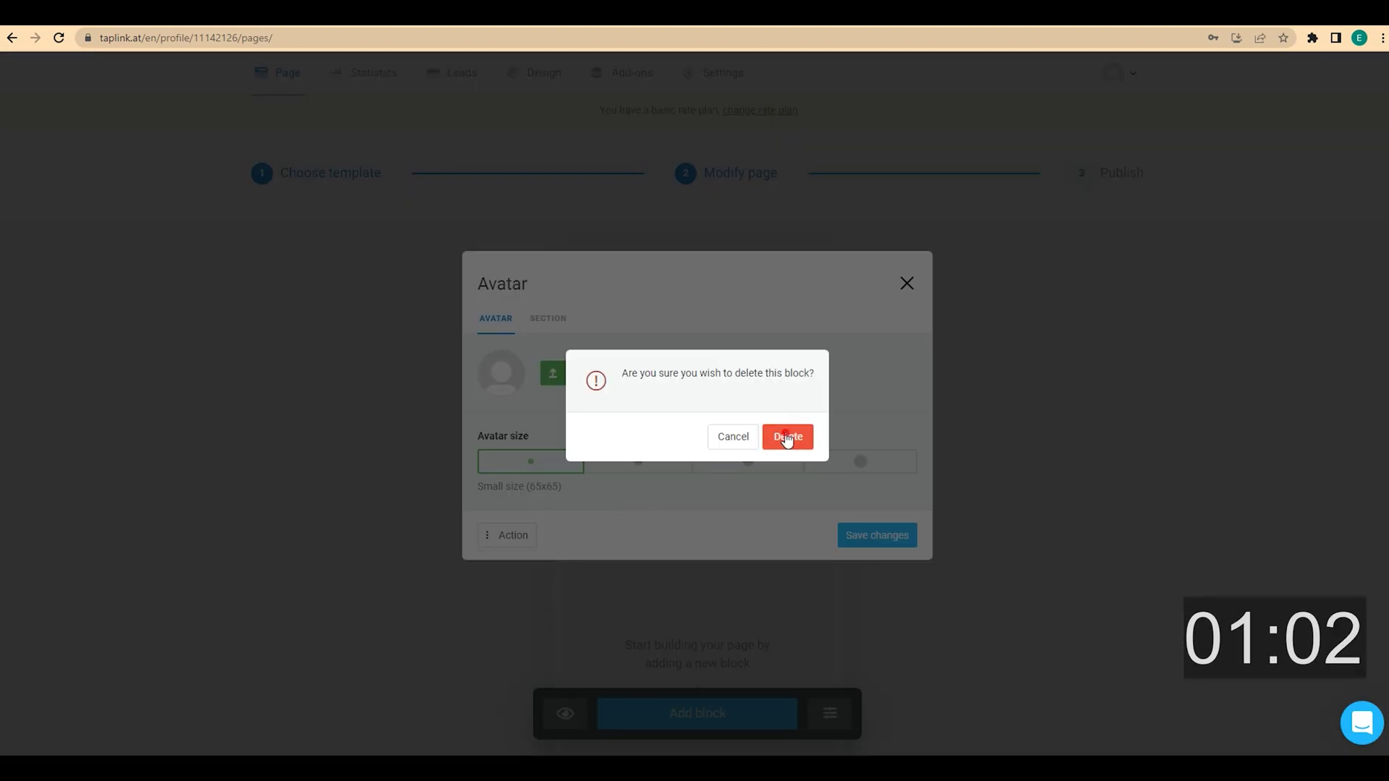
pyautogui.click(787, 437)
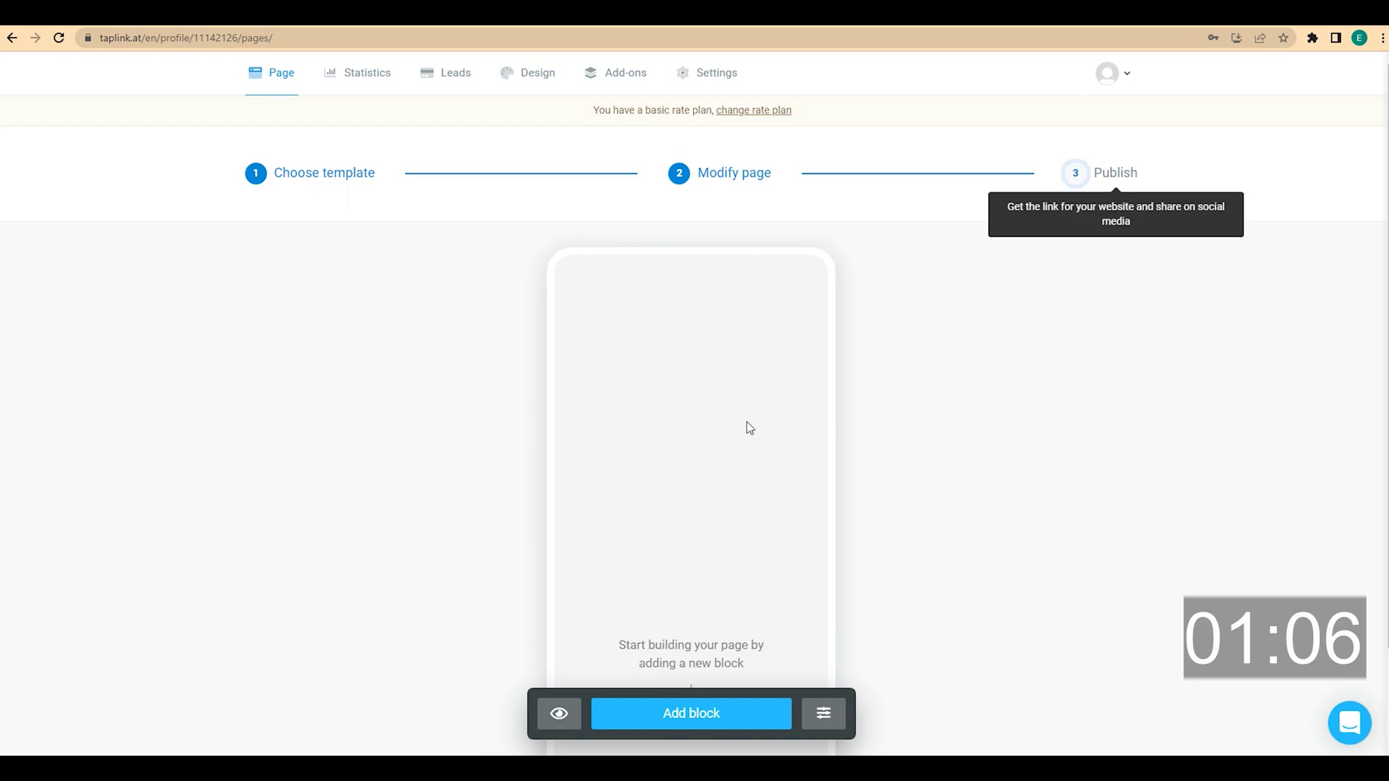
# Add a centred Medium headline text block with the trainer's name at the top
pyautogui.click(693, 712)
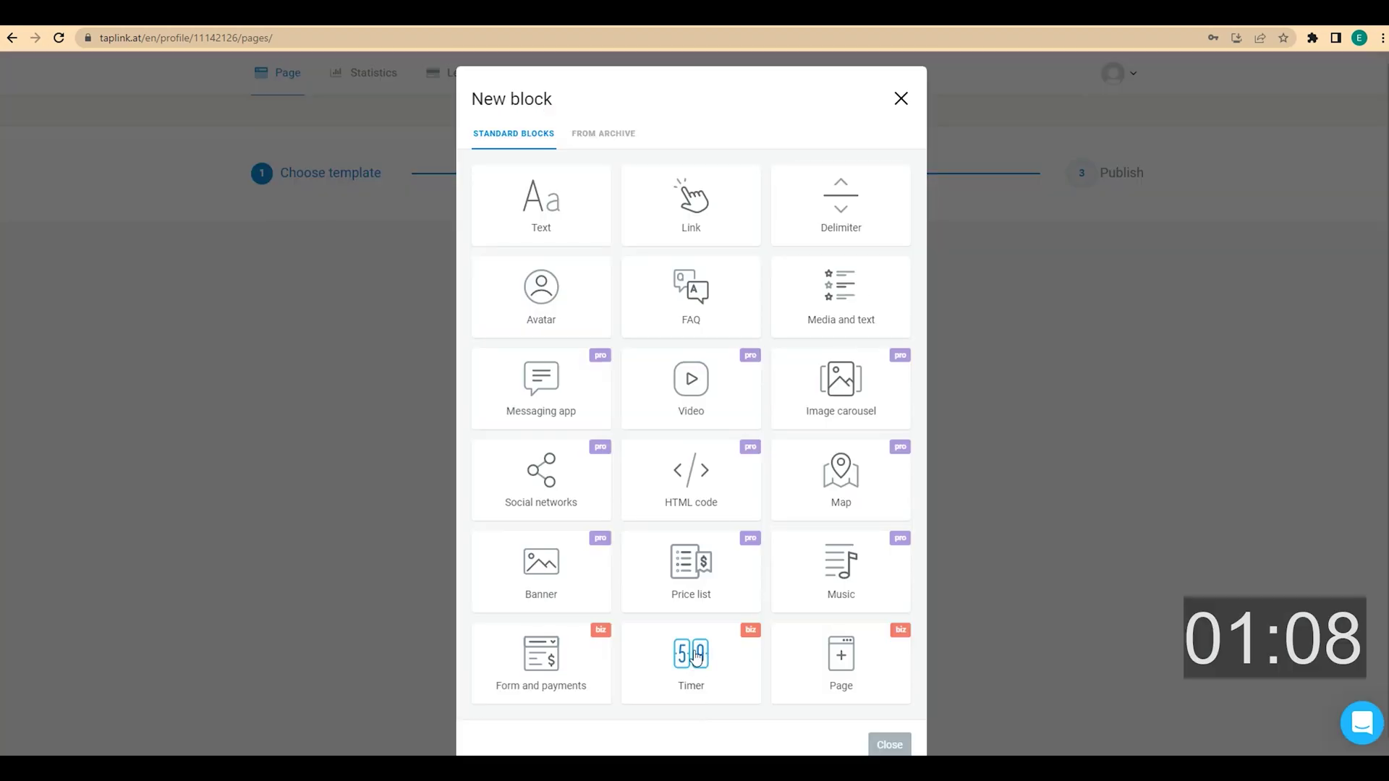
pyautogui.click(578, 239)
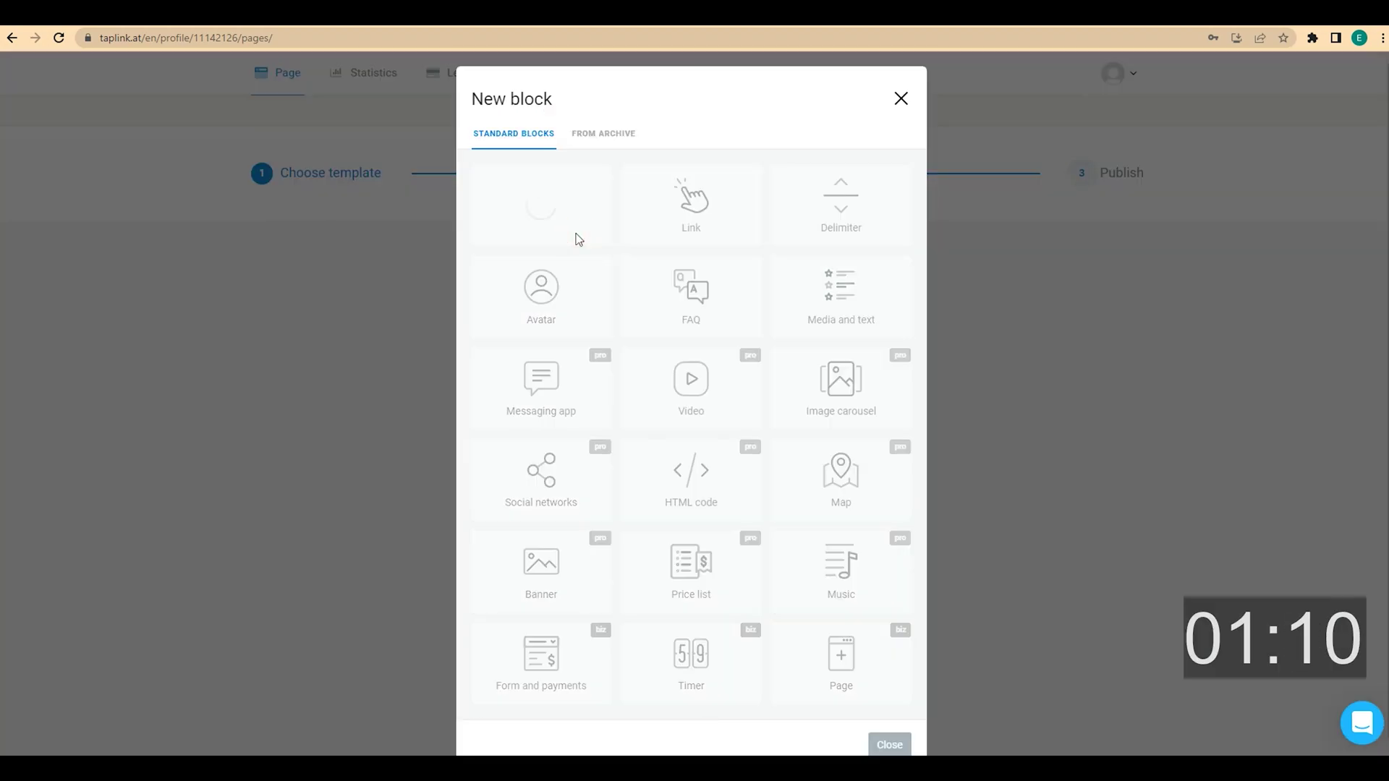
pyautogui.click(558, 392)
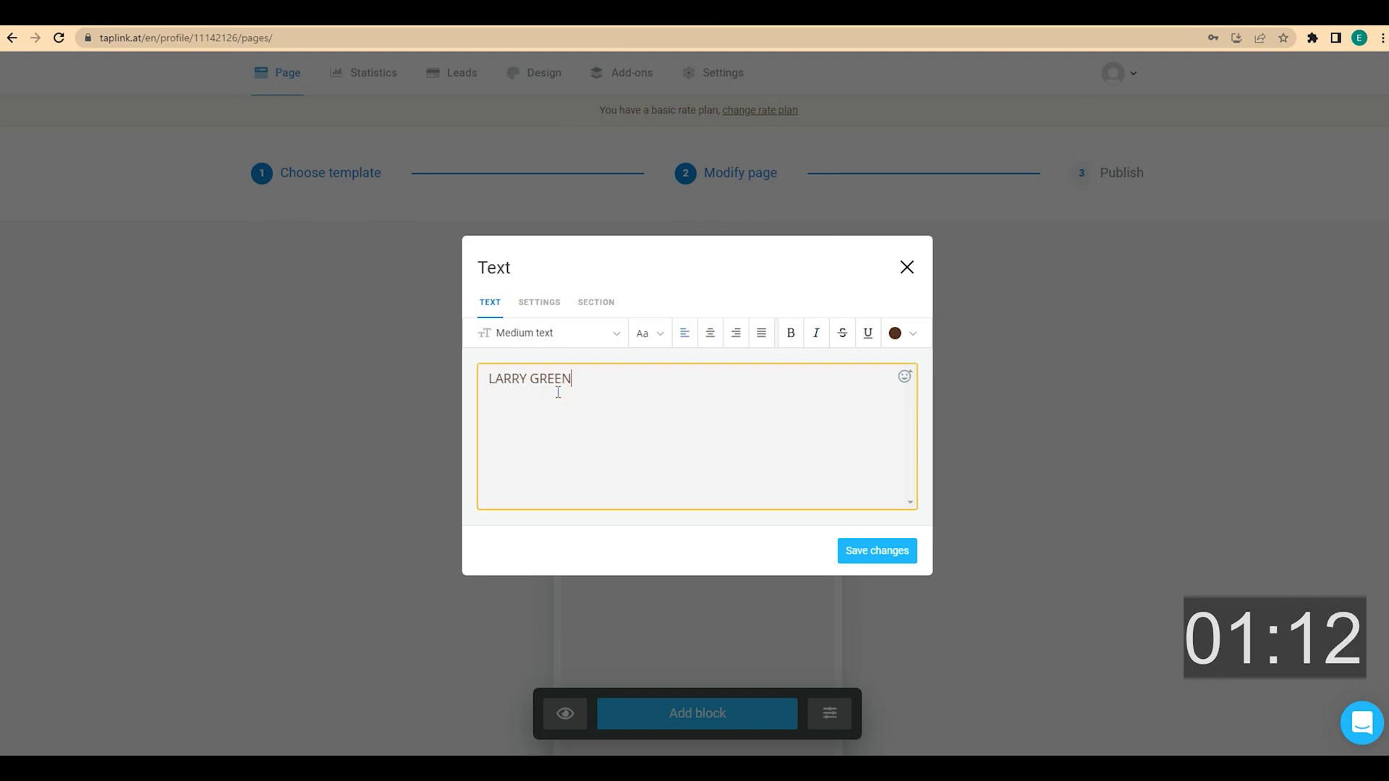
pyautogui.click(710, 334)
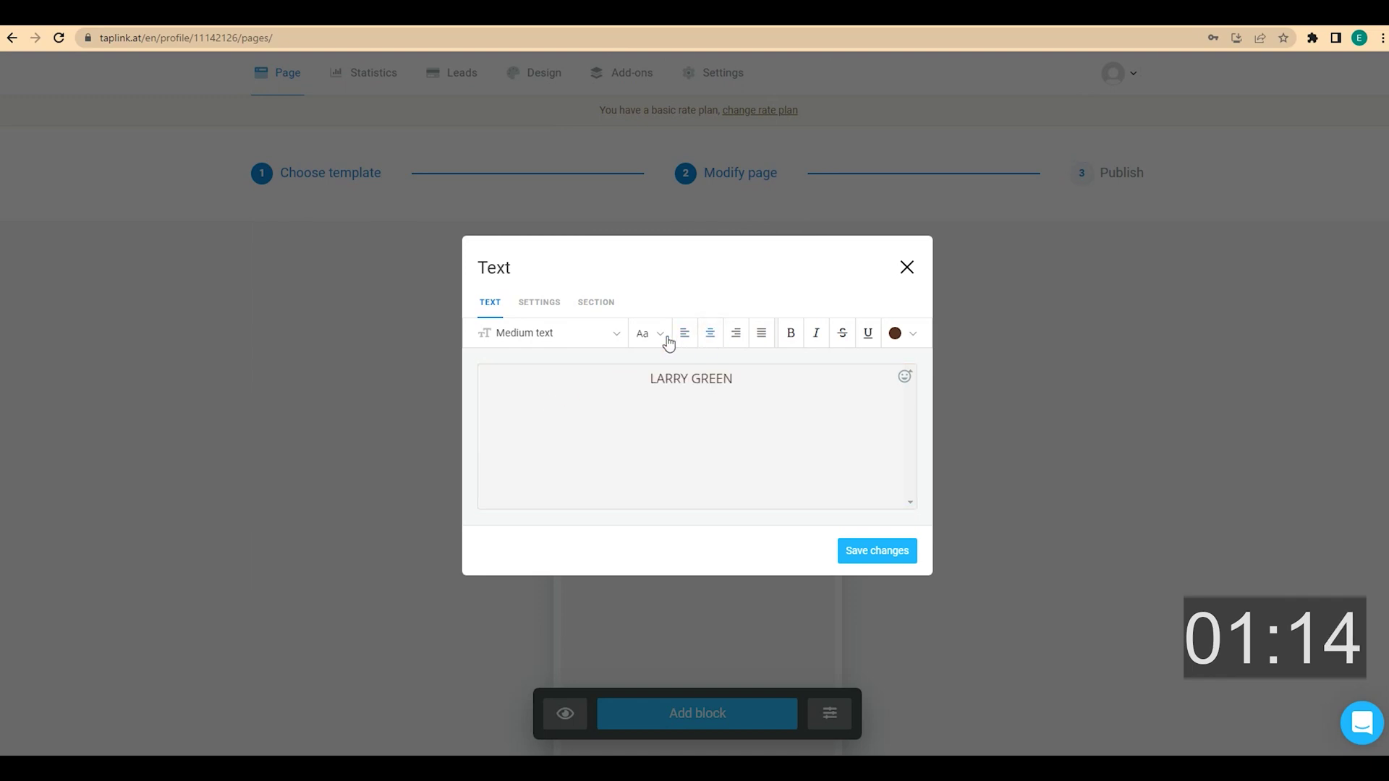
pyautogui.click(597, 335)
pyautogui.click(571, 506)
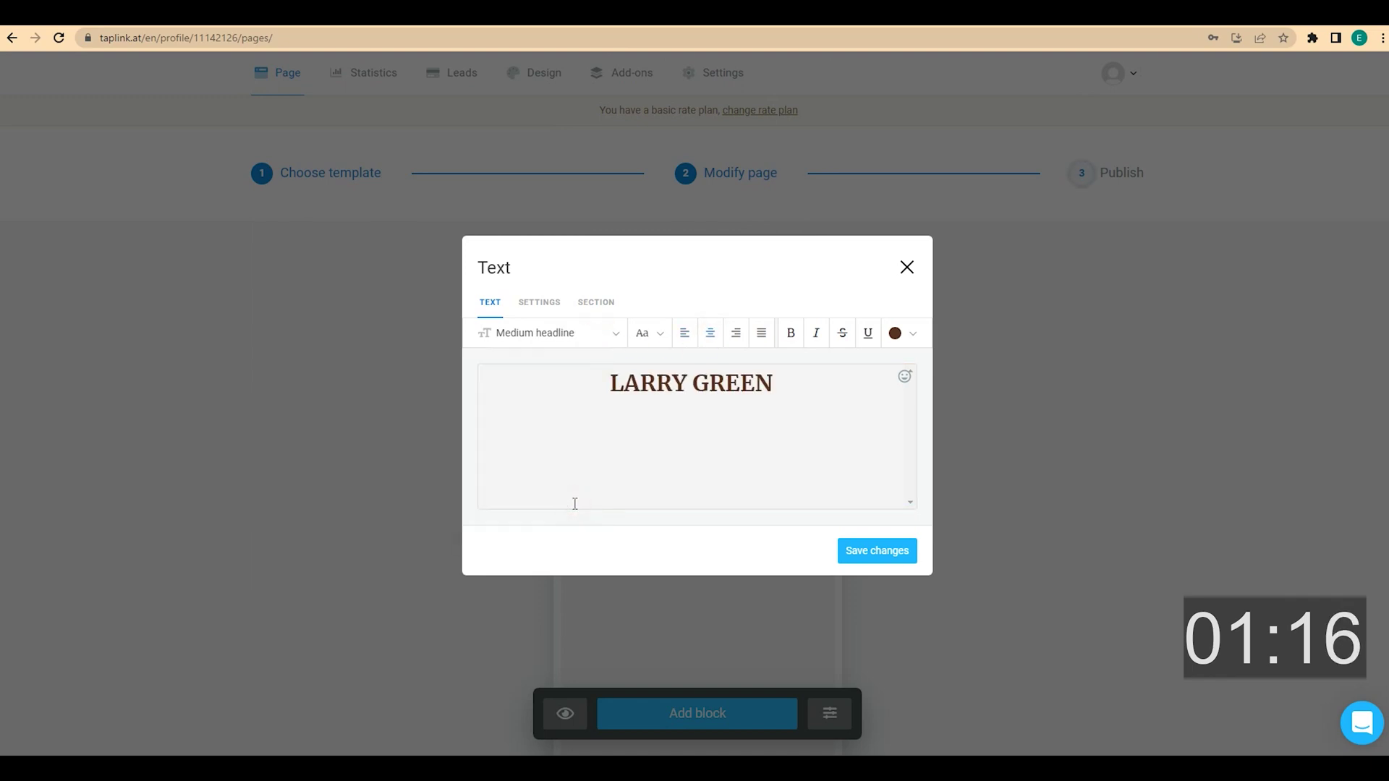
pyautogui.click(879, 551)
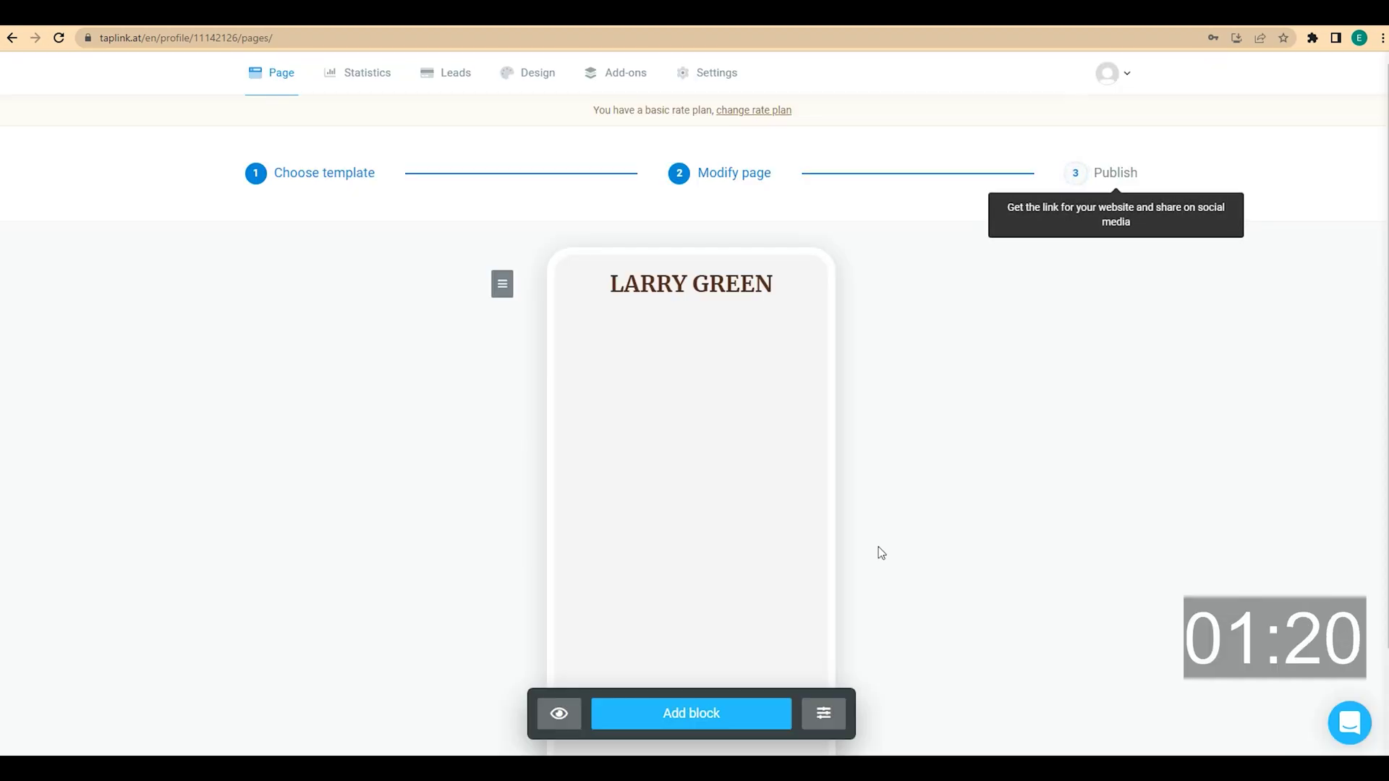
# Add the centred tagline 'Personal trainer / that will help you transform your life', then start a Banner block
pyautogui.click(710, 714)
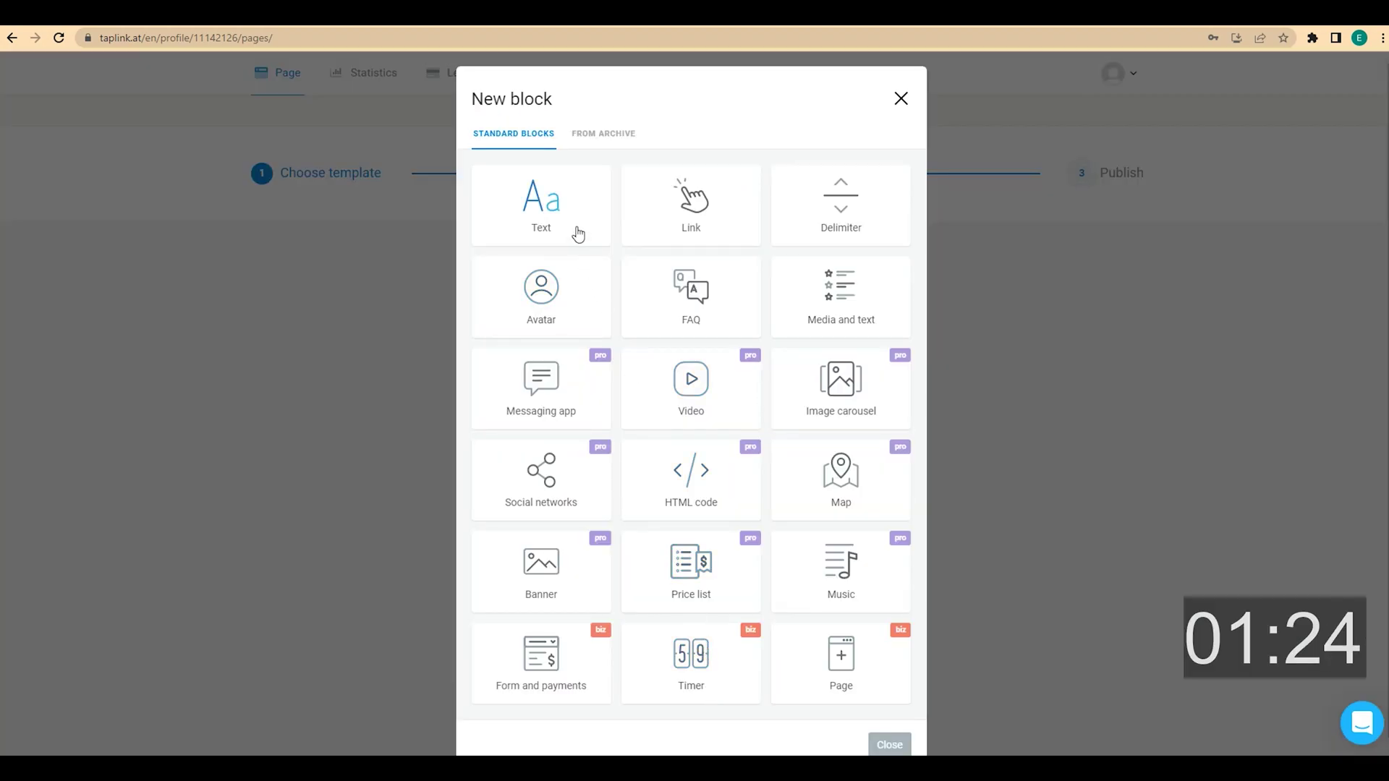
pyautogui.click(577, 233)
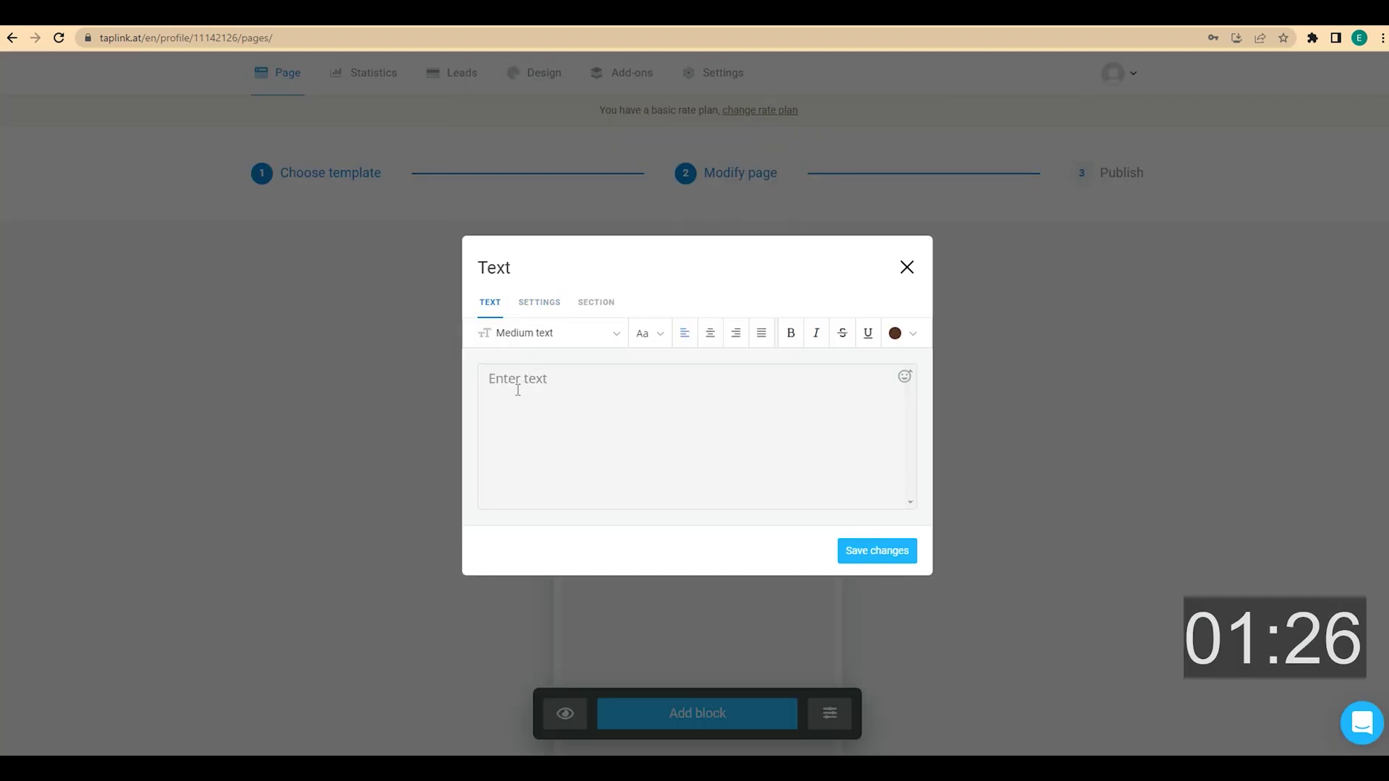
pyautogui.click(516, 390)
pyautogui.write('Personal trainer  that will help you transform your life')
pyautogui.click(499, 404)
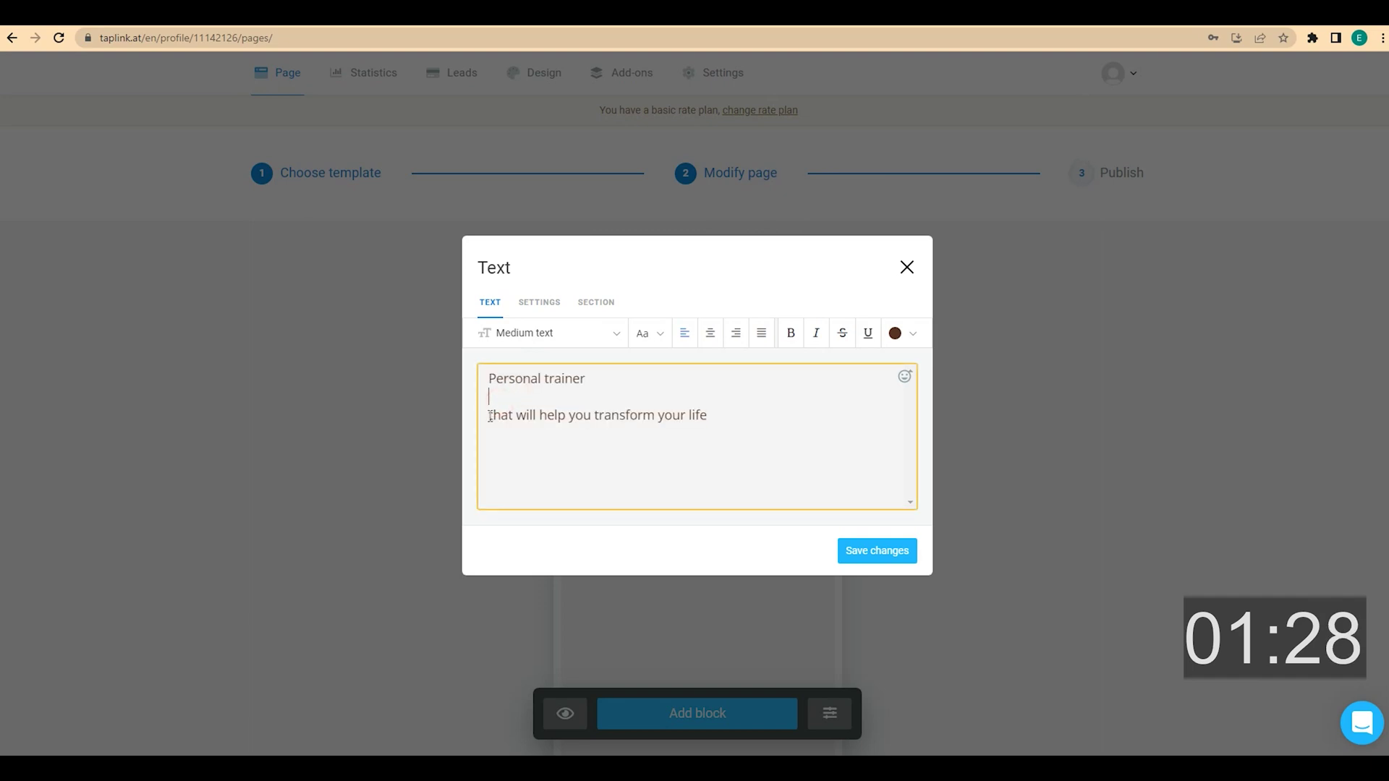
pyautogui.press('BackSpace')
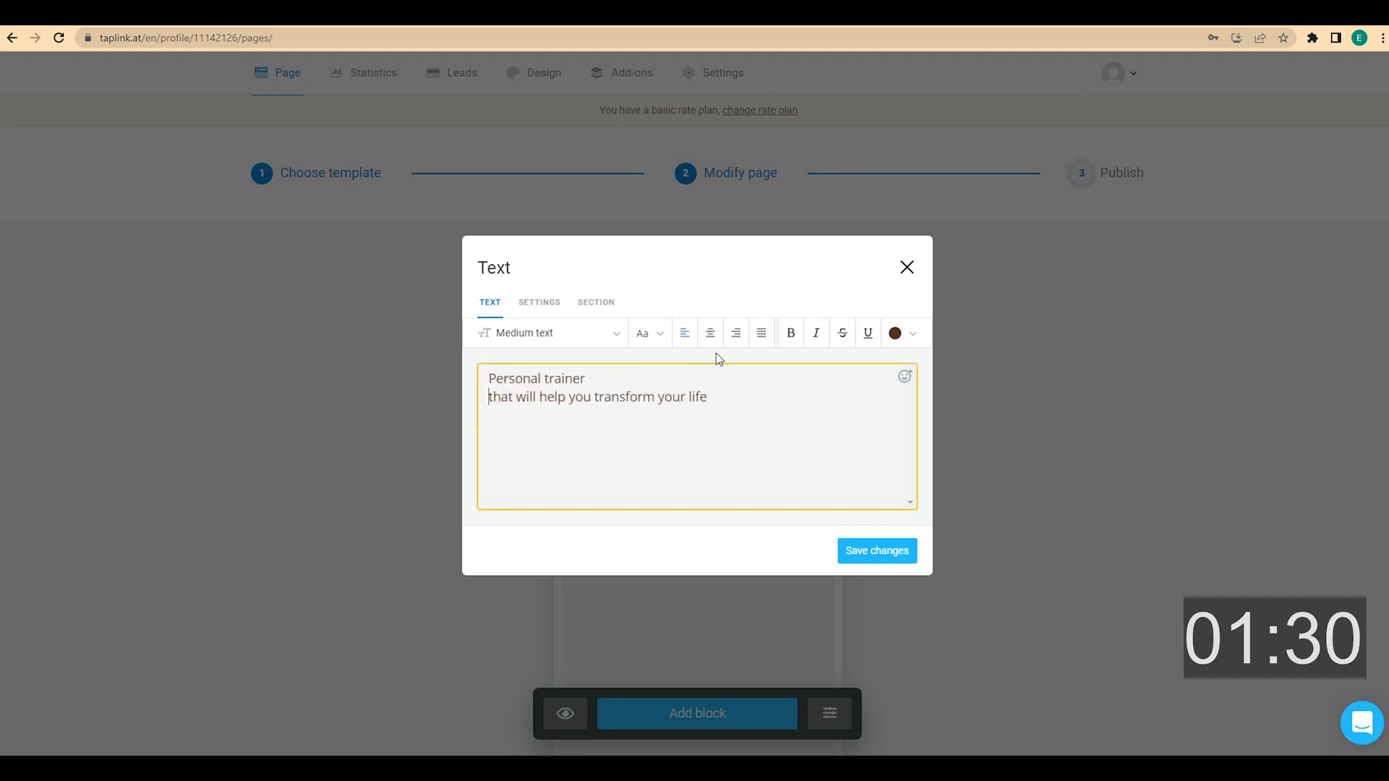
pyautogui.click(710, 337)
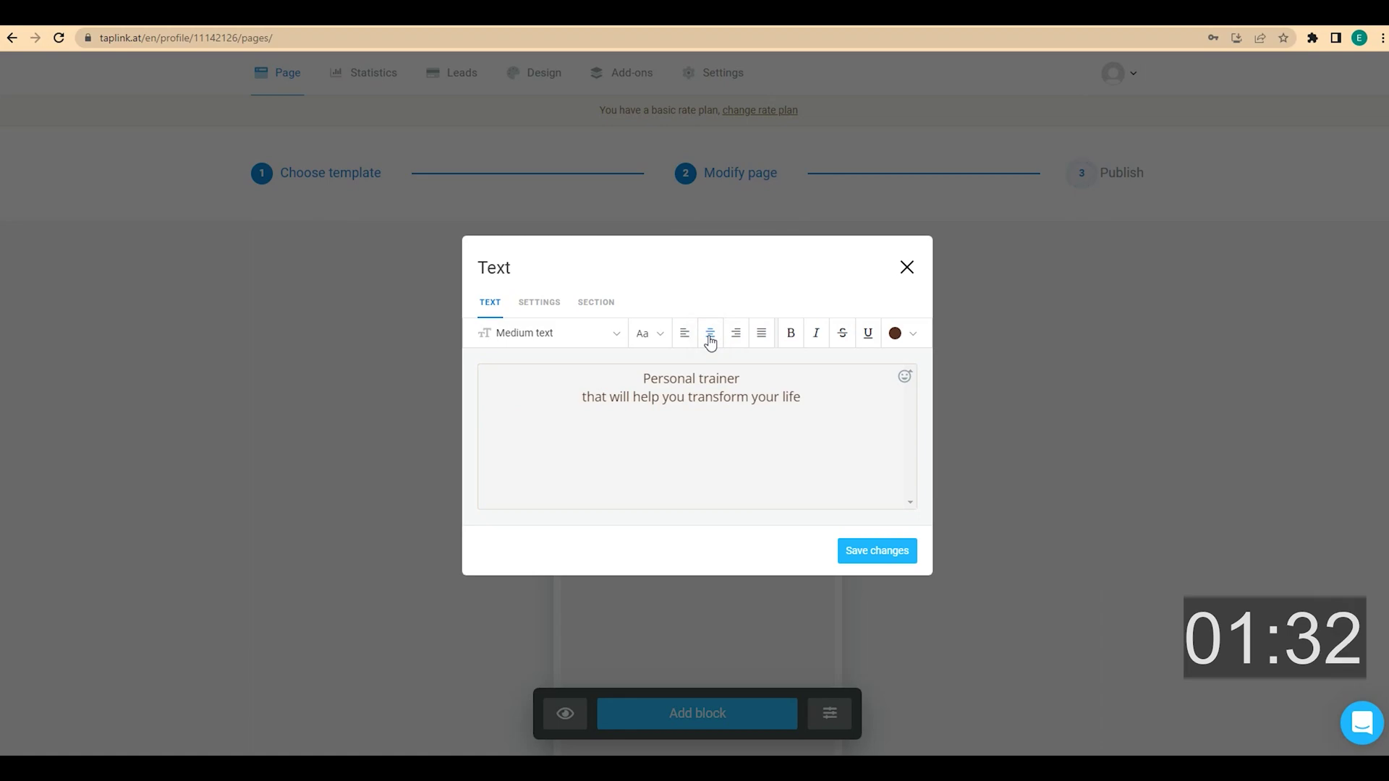
pyautogui.click(871, 551)
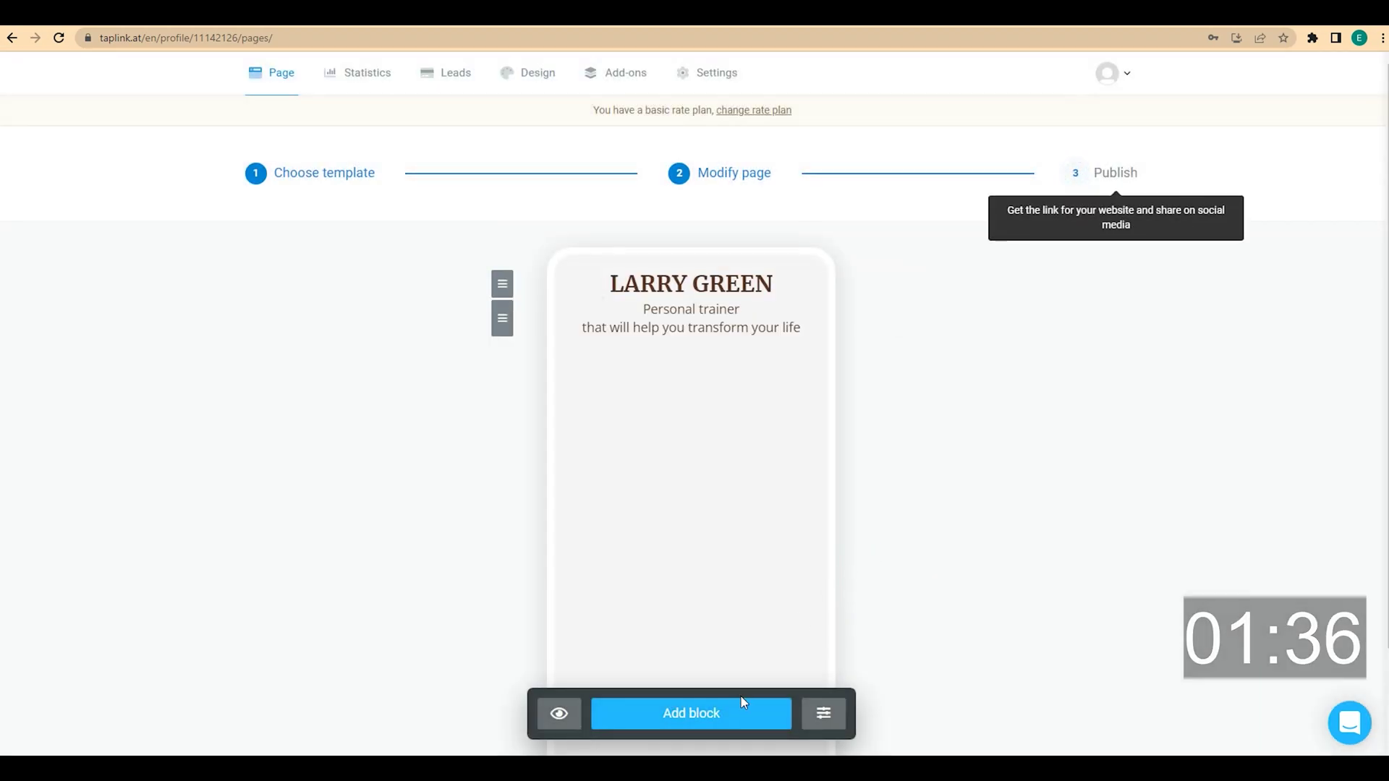
pyautogui.click(726, 716)
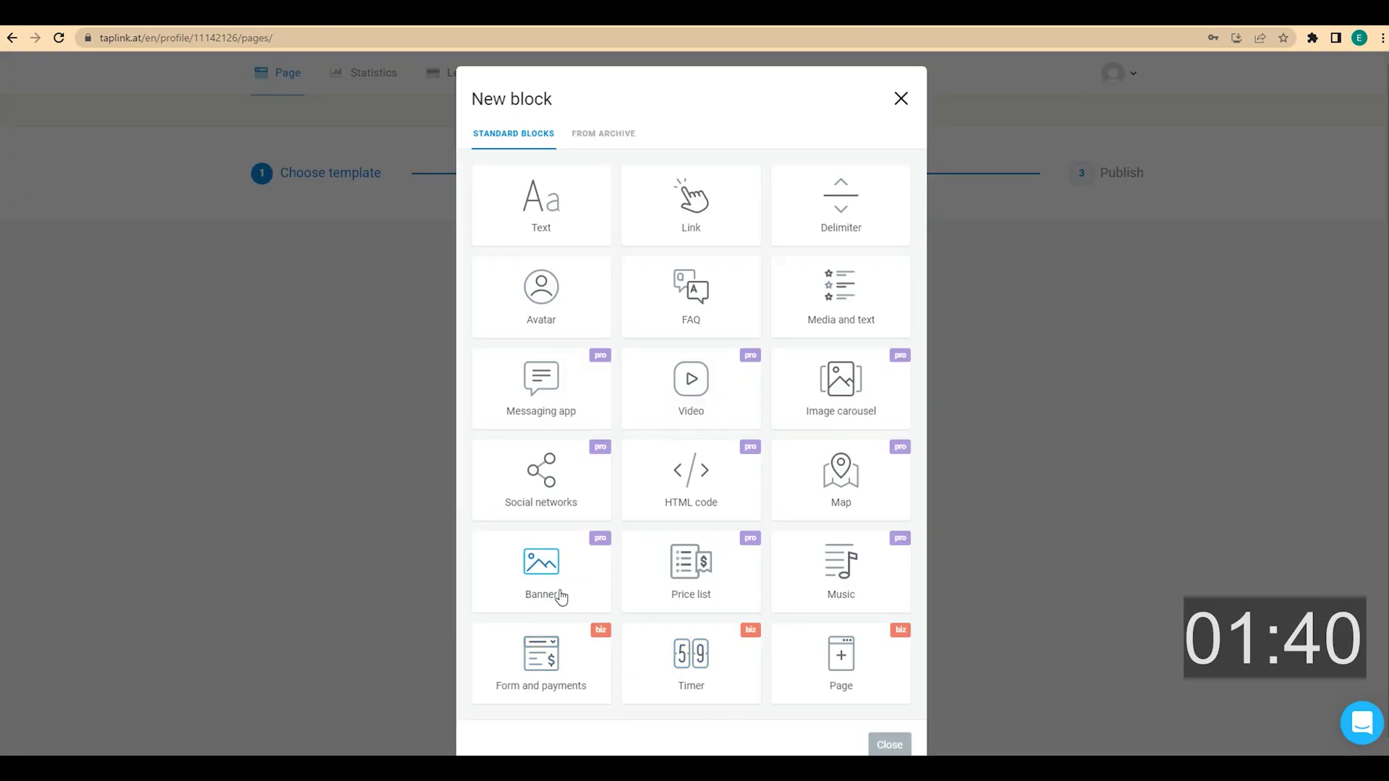
pyautogui.click(561, 595)
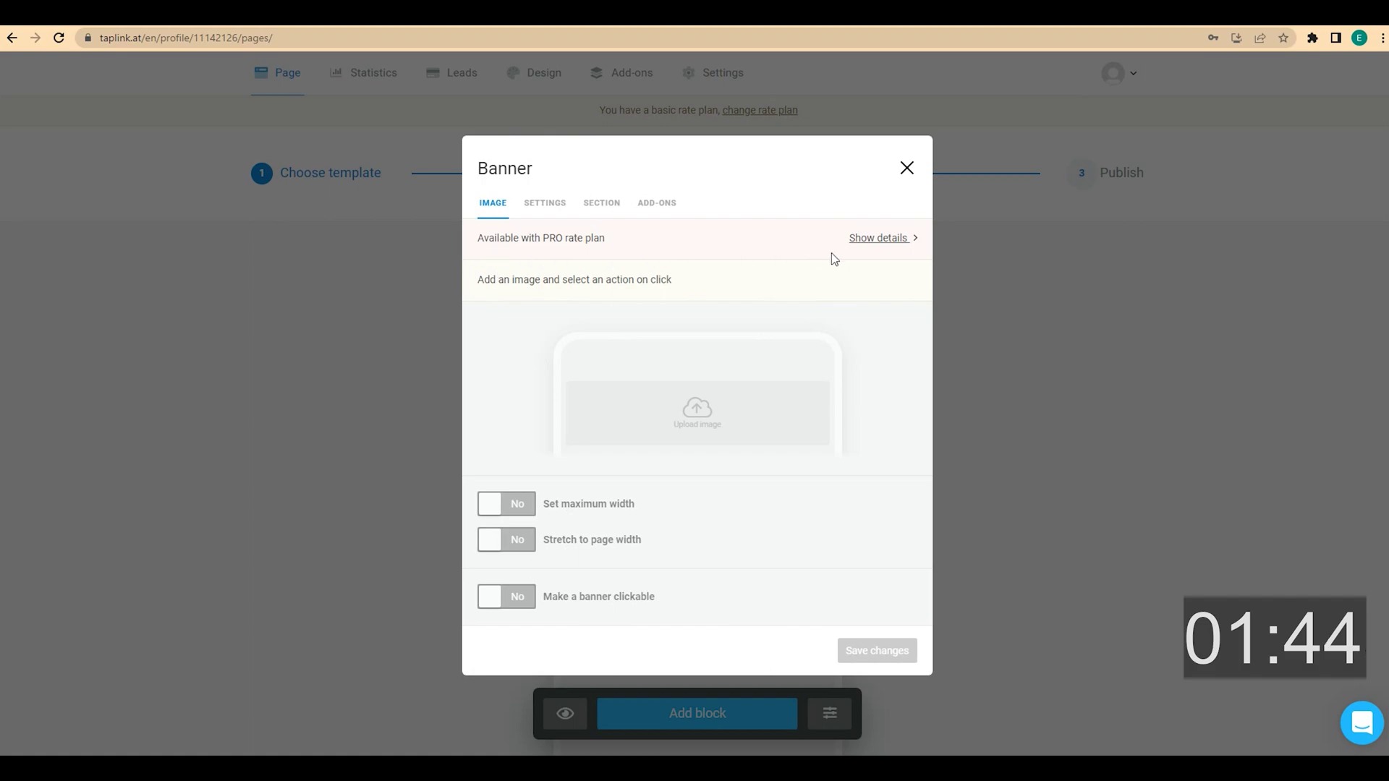
# Start the 7-Day Free Trial from the Banner's PRO details, then close the Pricing page
pyautogui.click(864, 239)
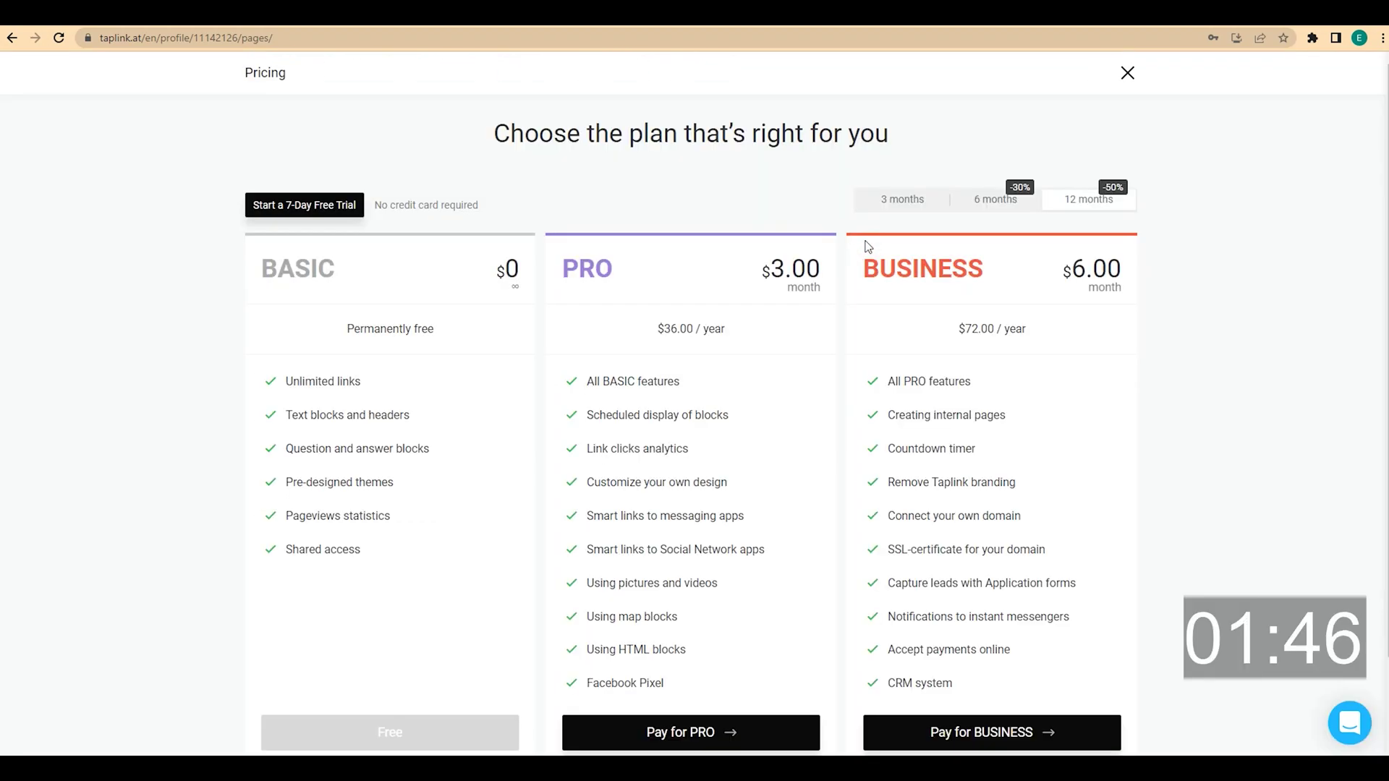
pyautogui.click(325, 209)
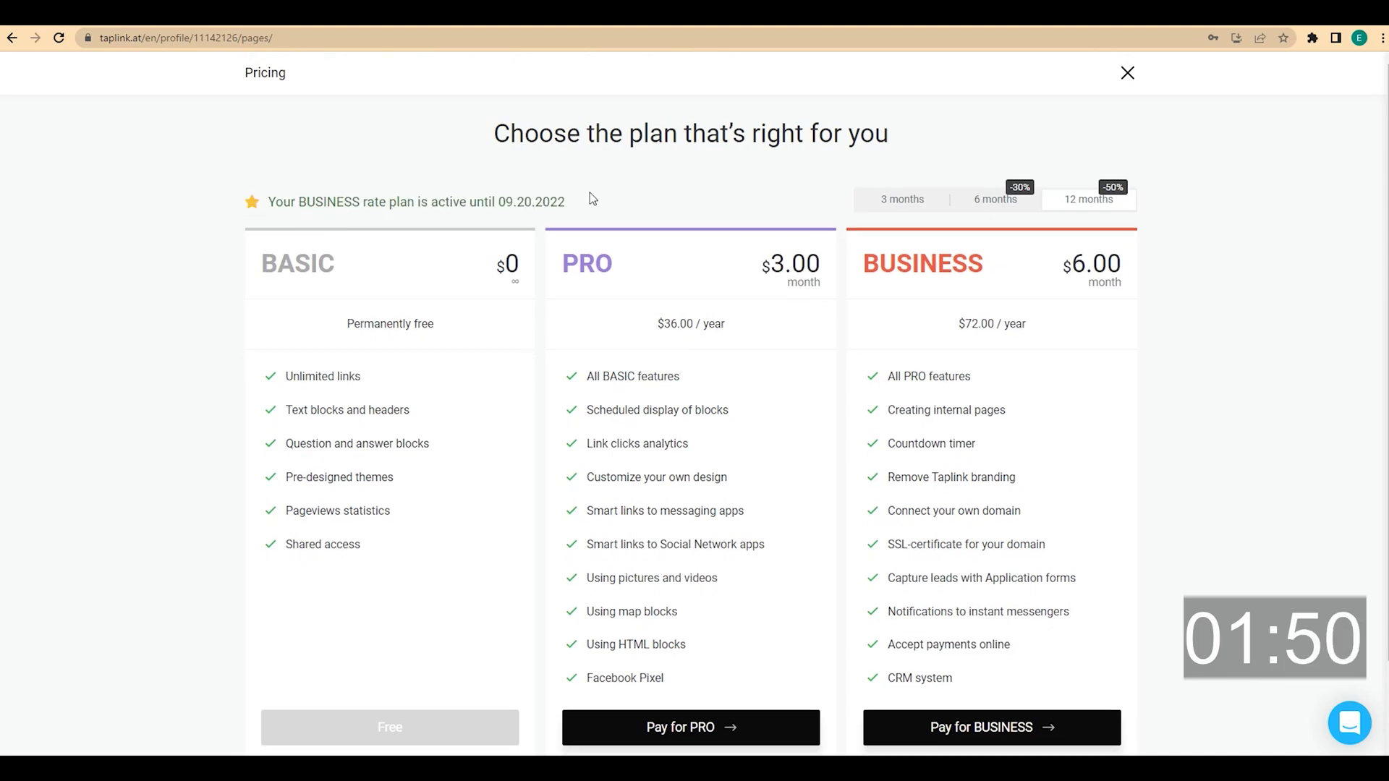
pyautogui.click(1126, 70)
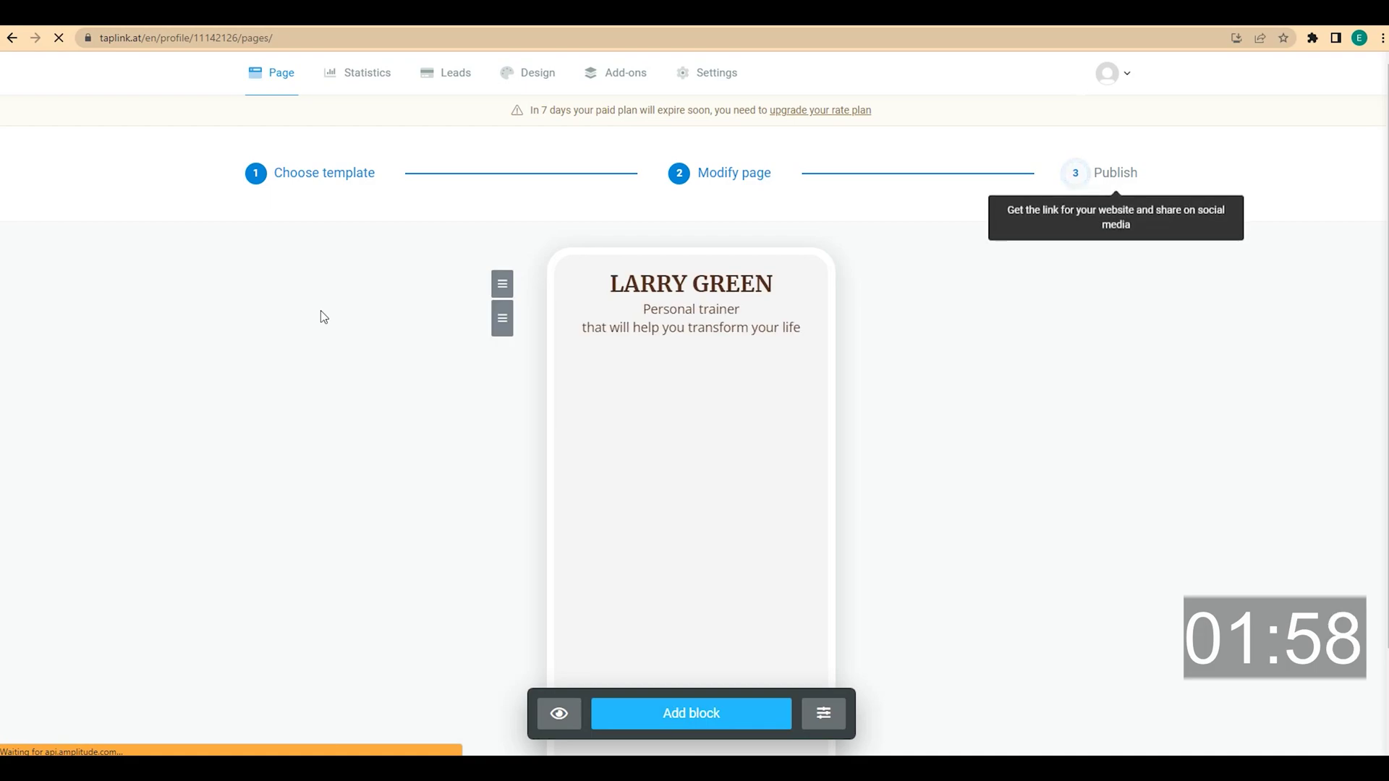
# Add a Banner block with the Desktop image Larry 1.png uploaded and saved
pyautogui.click(714, 726)
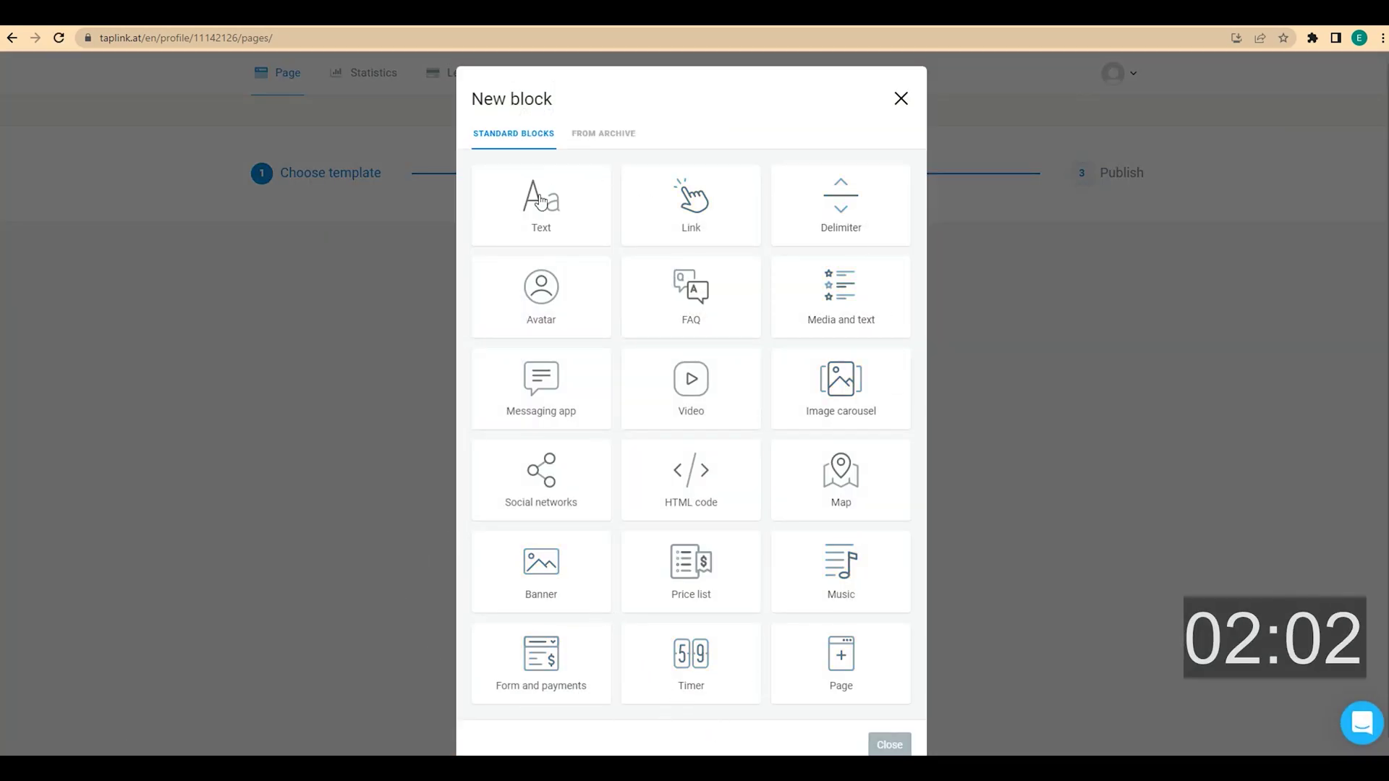
pyautogui.click(532, 588)
pyautogui.click(705, 380)
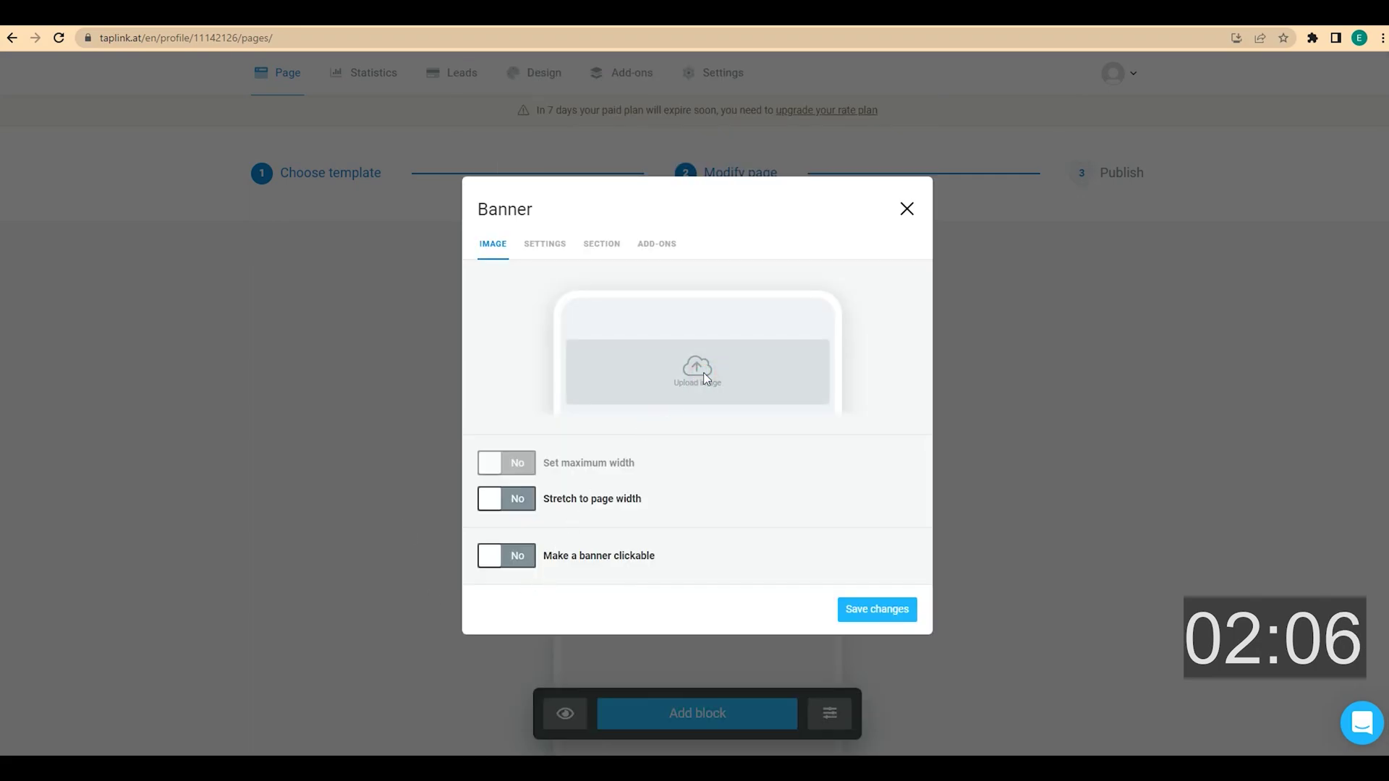
pyautogui.click(56, 114)
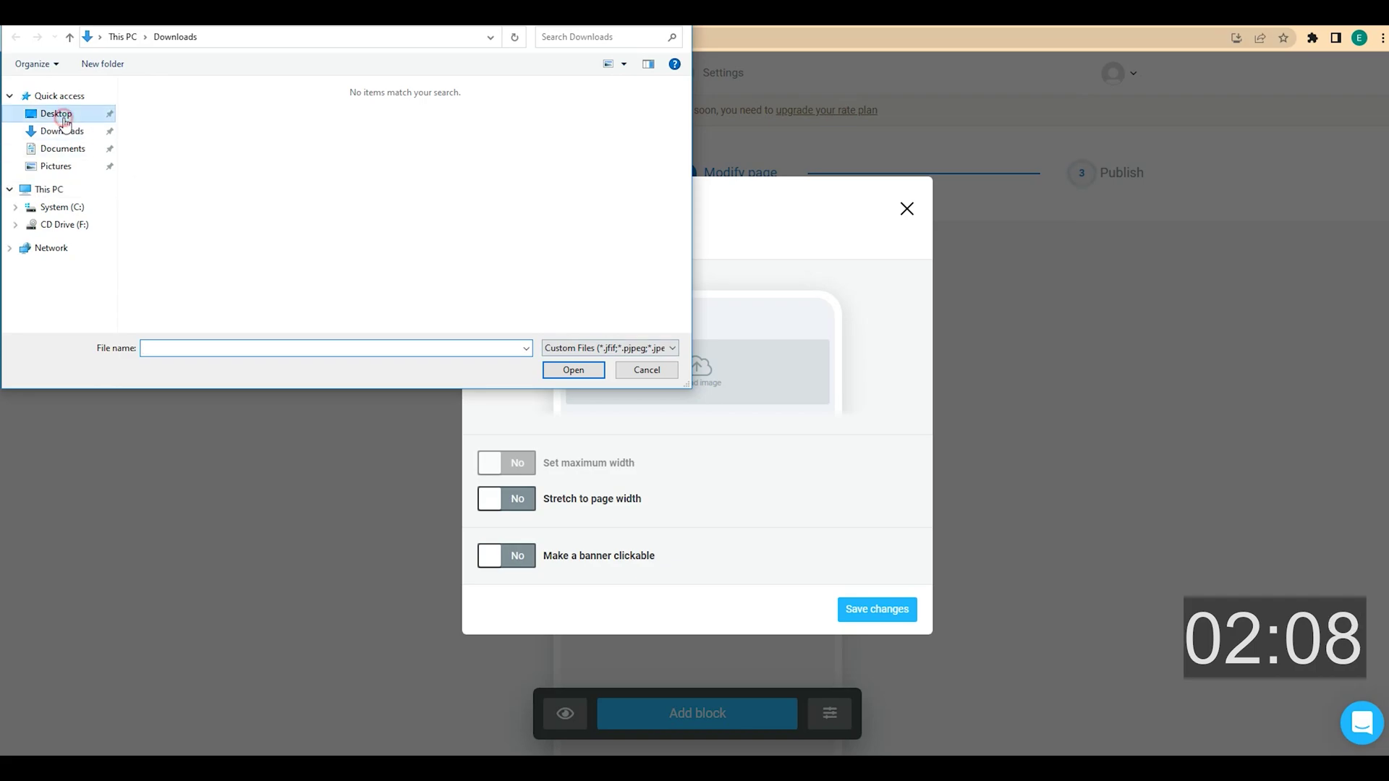
pyautogui.click(212, 101)
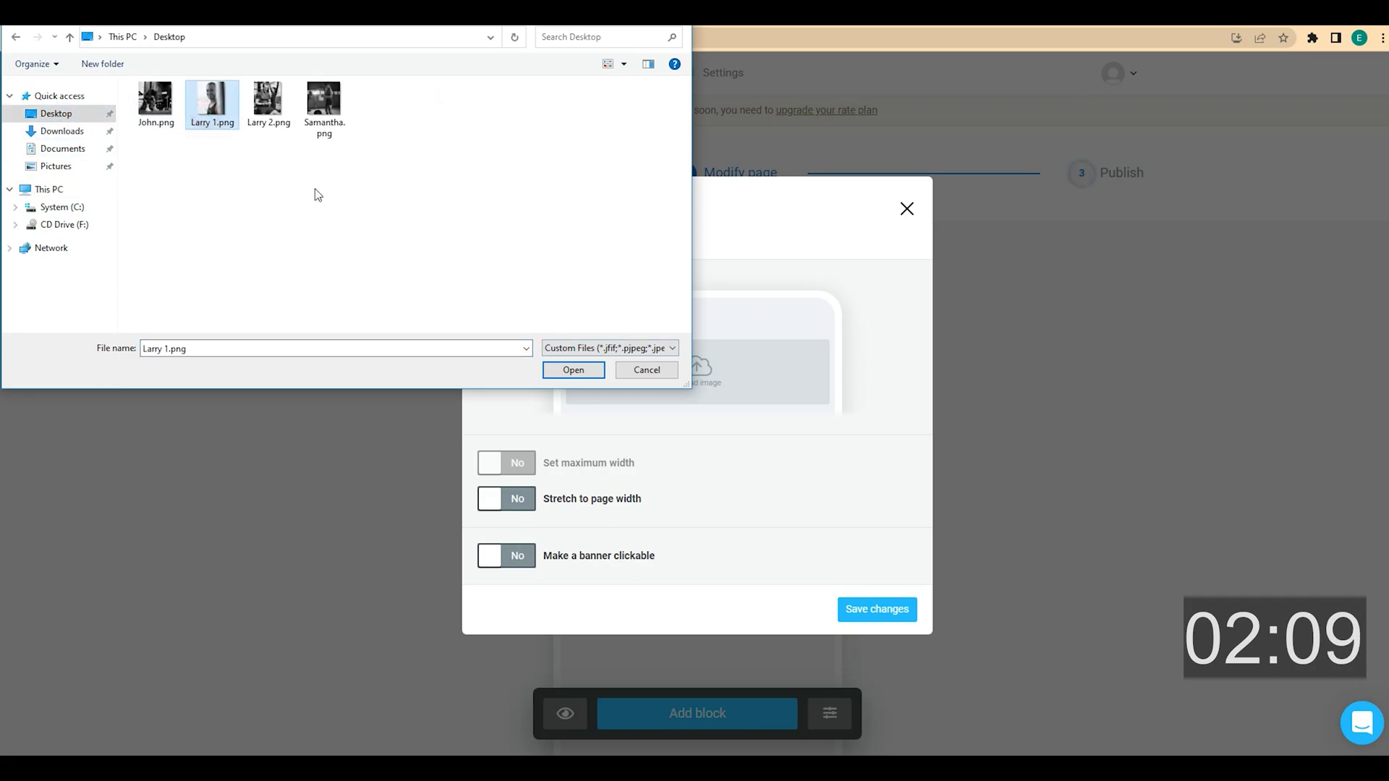
pyautogui.click(575, 370)
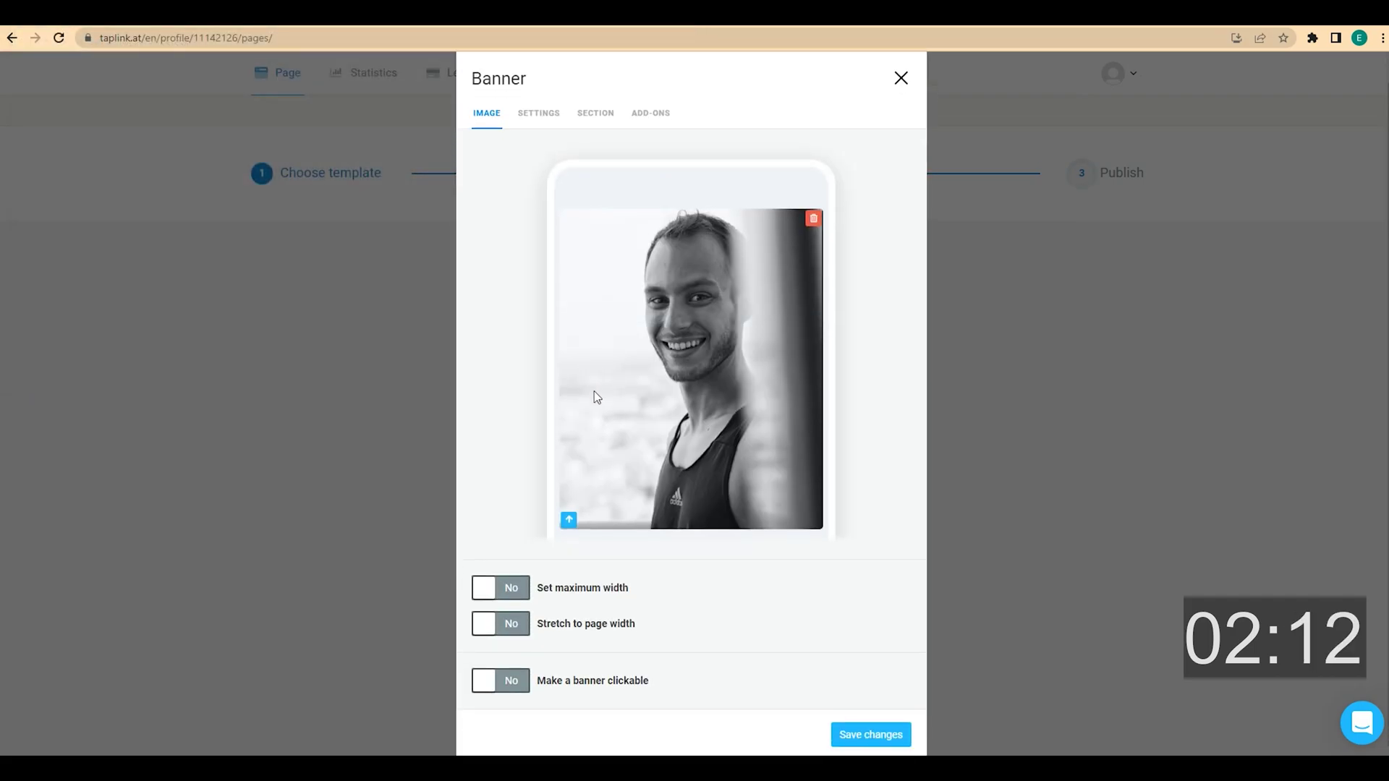
pyautogui.click(871, 735)
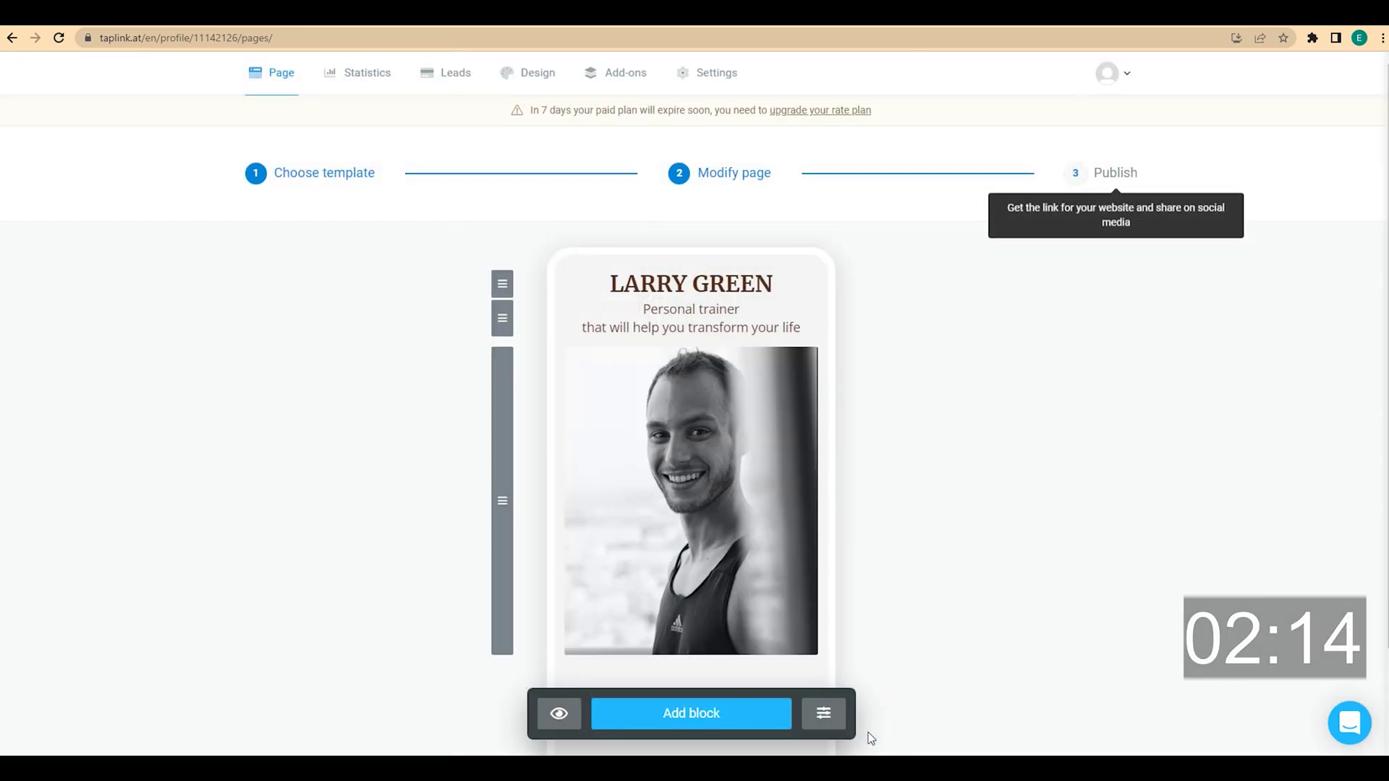
pyautogui.scroll(-2, 960, 552)
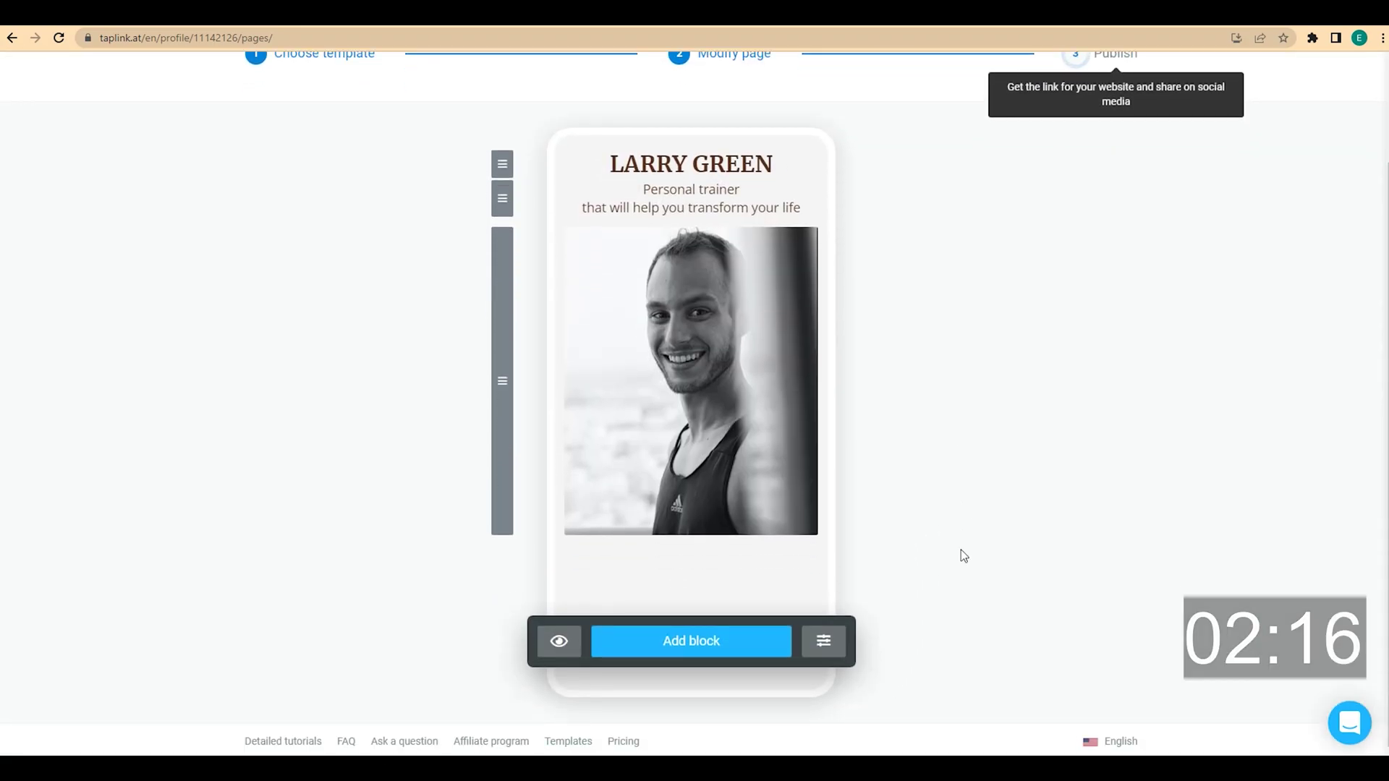
pyautogui.scroll(2, 961, 550)
pyautogui.scroll(-1, 960, 555)
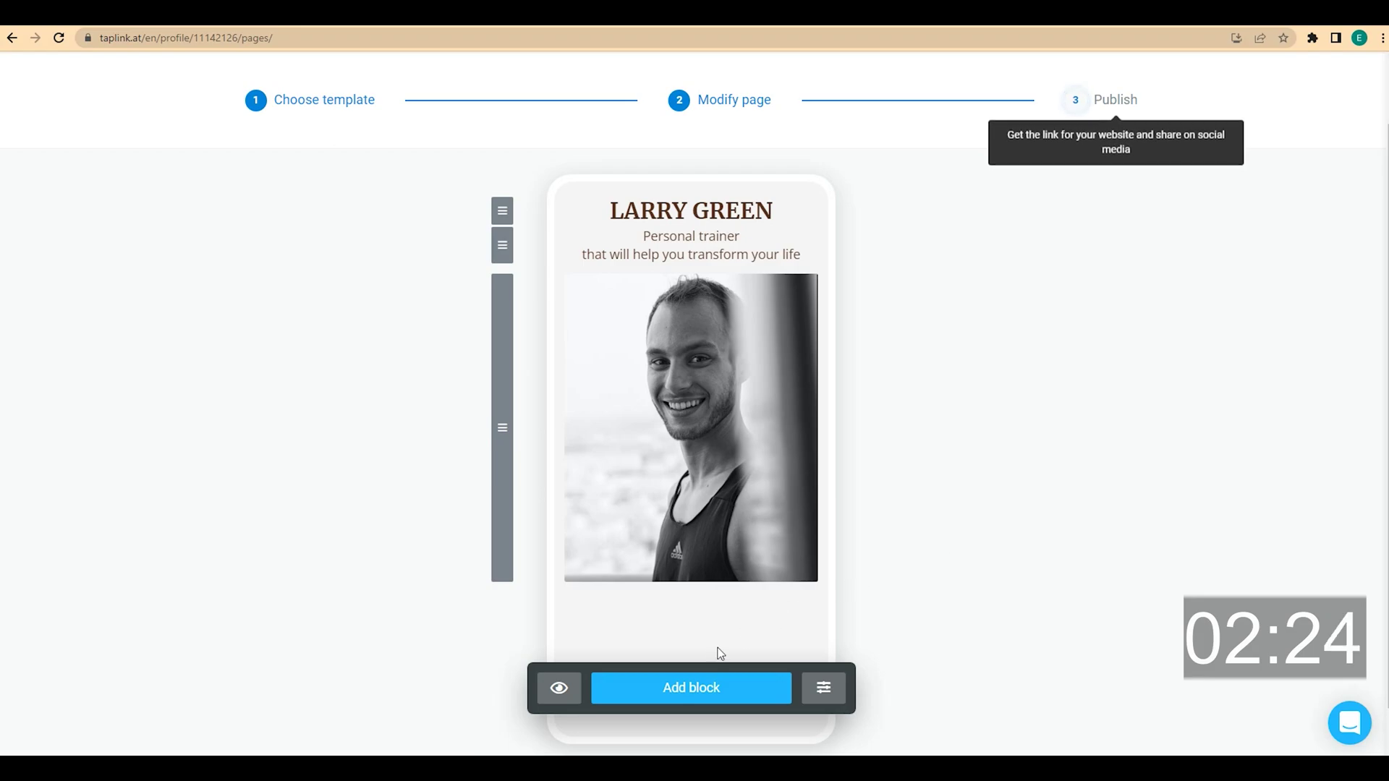
# Add a centred Small headline text block reading 'FIRST WORKOUT FOR FREE'
pyautogui.click(691, 690)
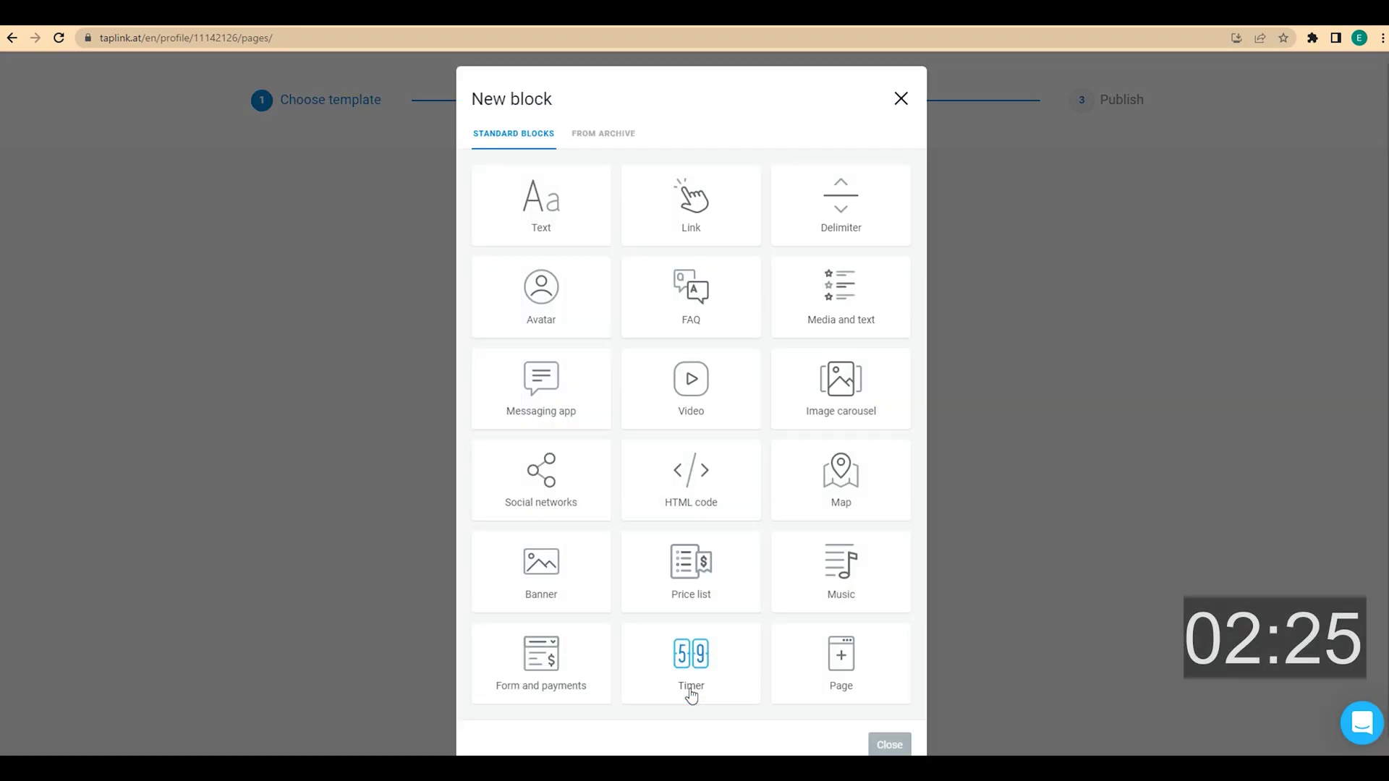
pyautogui.click(547, 230)
pyautogui.click(544, 401)
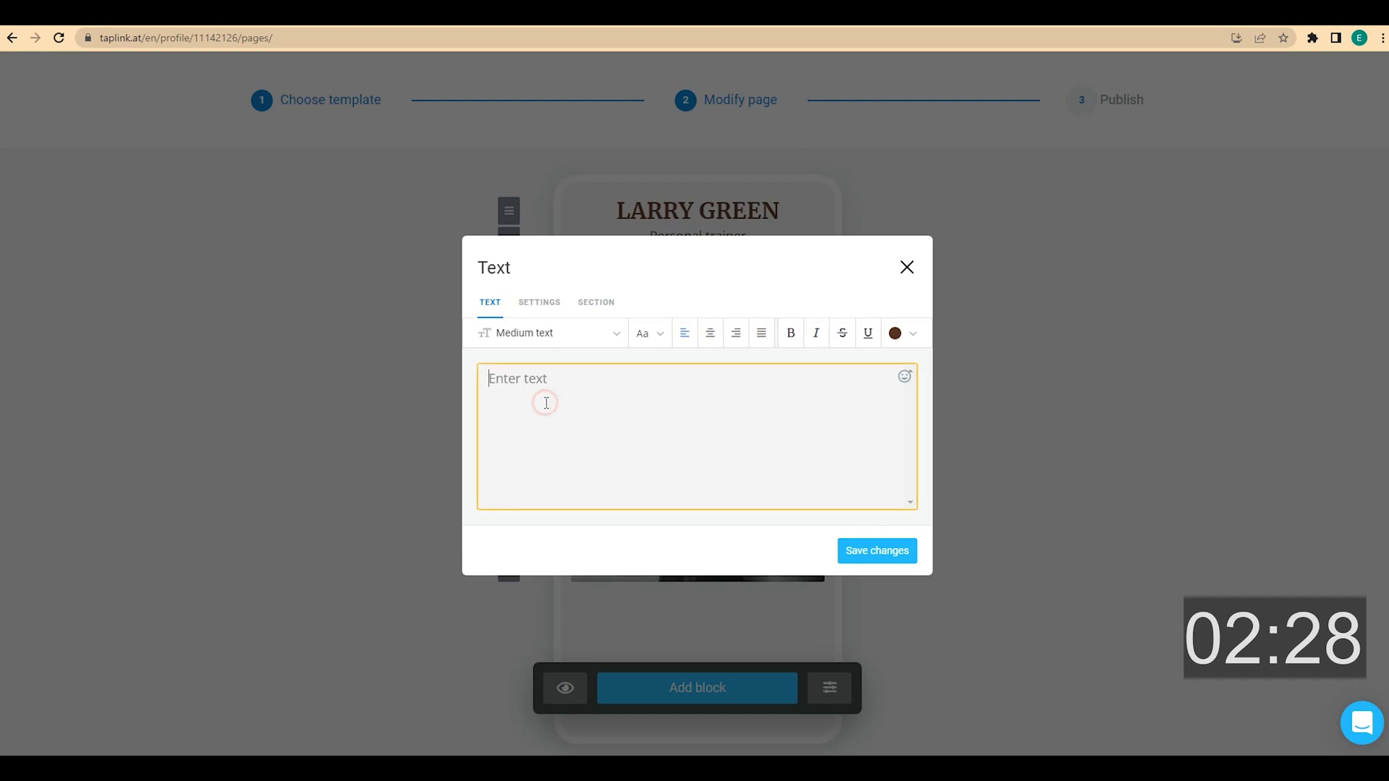
pyautogui.write('FIRST WORKOUT FOR FREE')
pyautogui.click(713, 339)
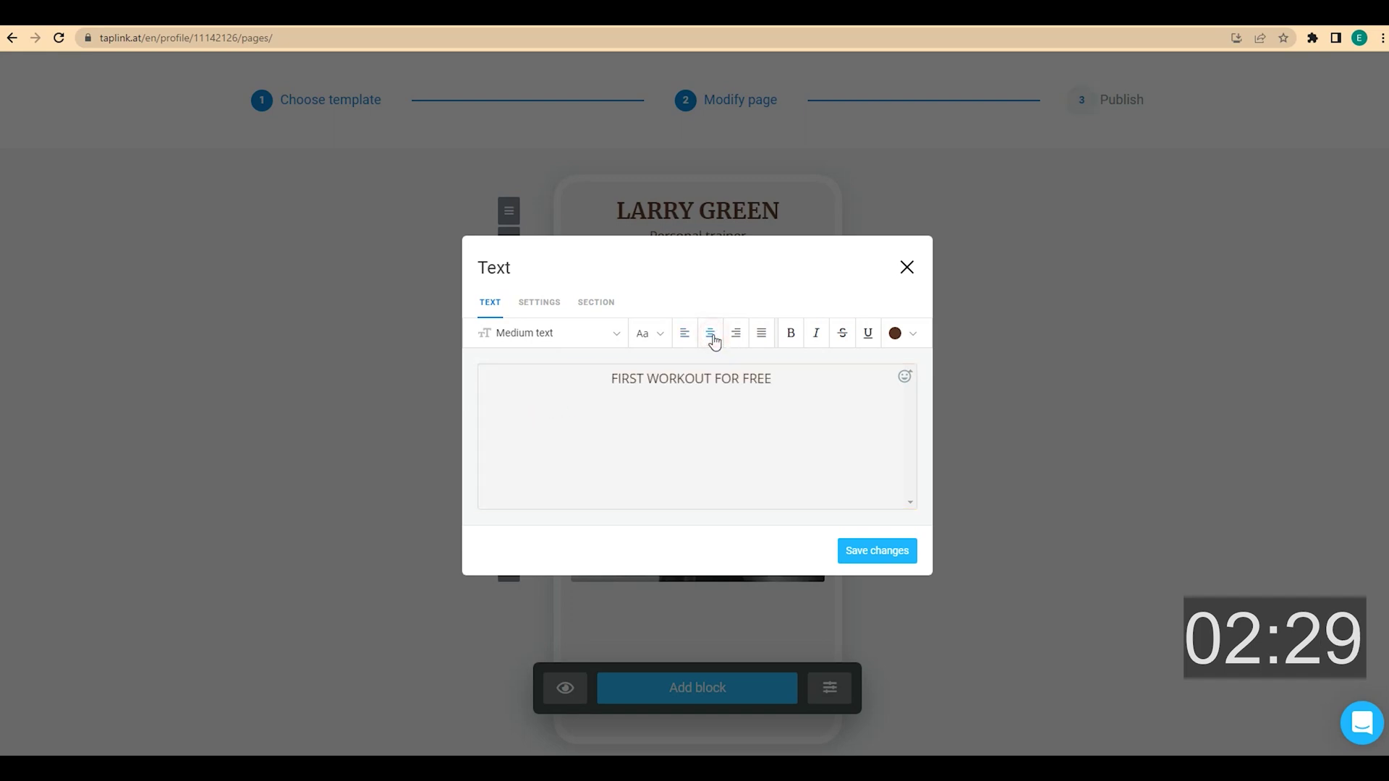
pyautogui.click(613, 337)
pyautogui.click(551, 484)
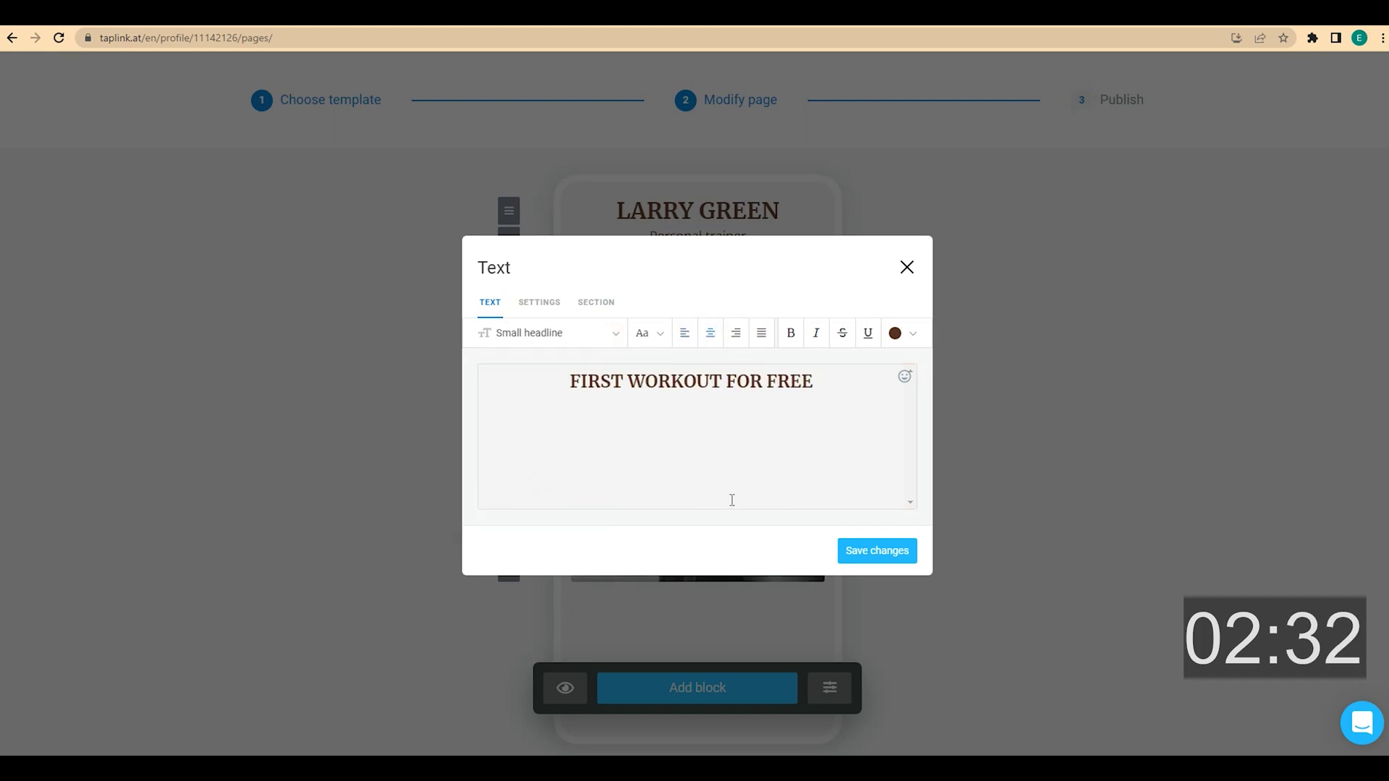
pyautogui.click(891, 554)
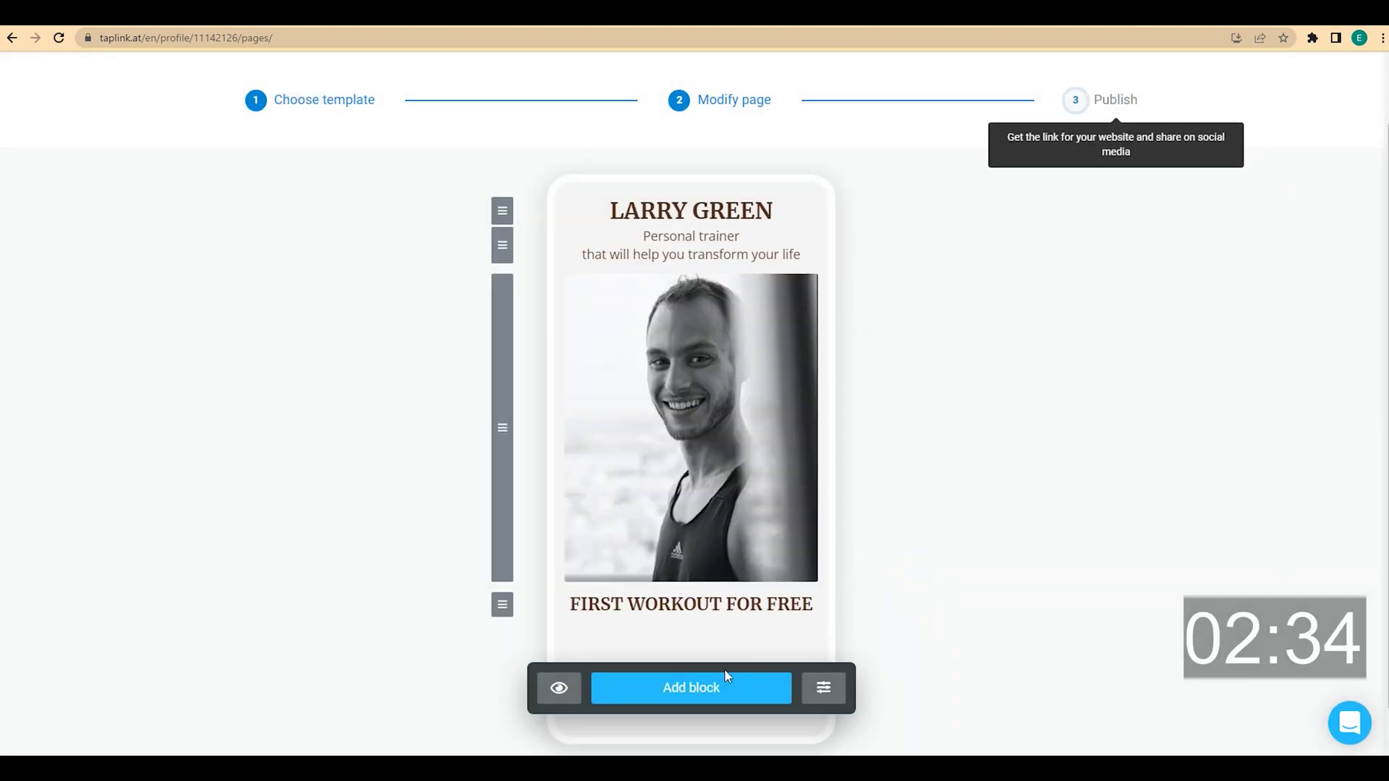
# Add a centred text block 'Want to start your fitness journey with me?' and save it
pyautogui.click(719, 688)
pyautogui.click(576, 212)
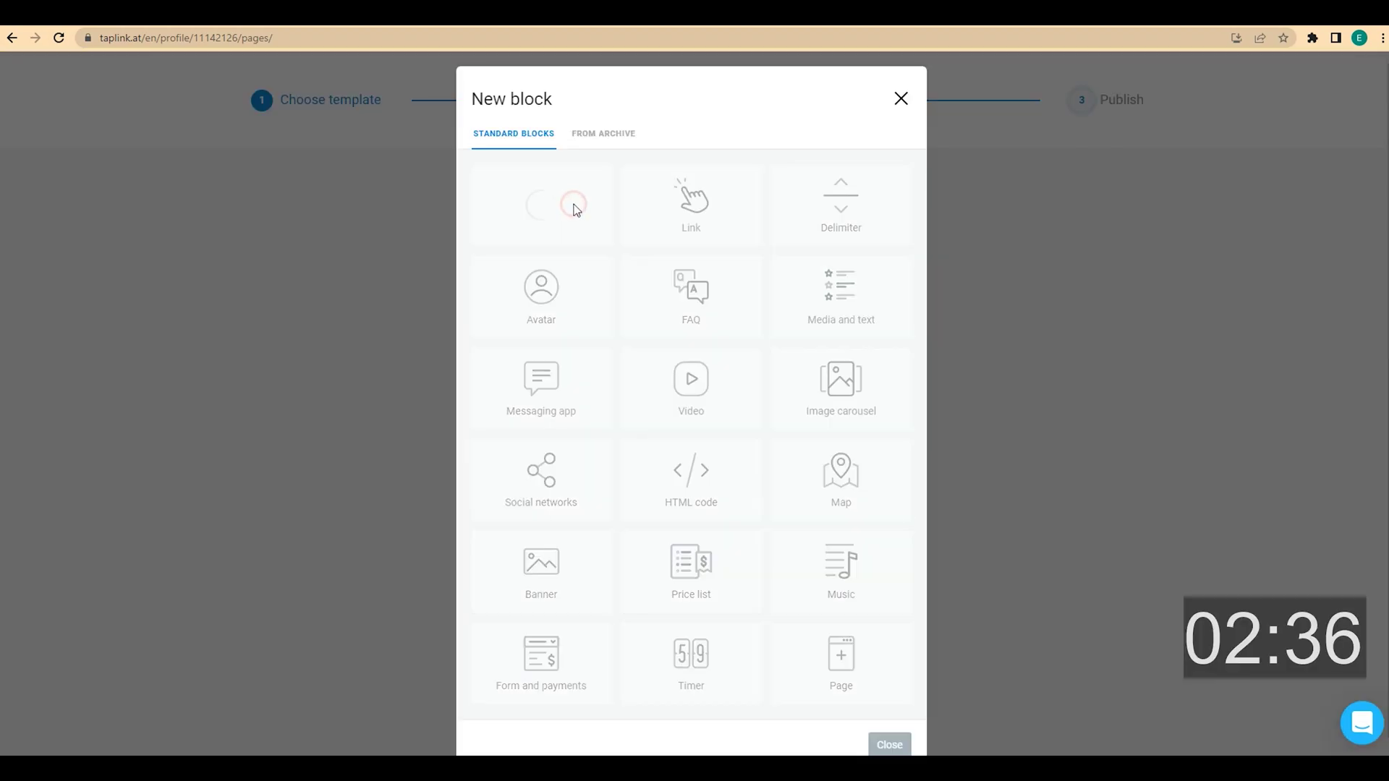
pyautogui.click(540, 391)
pyautogui.write('Want to start your fitness journey with me?')
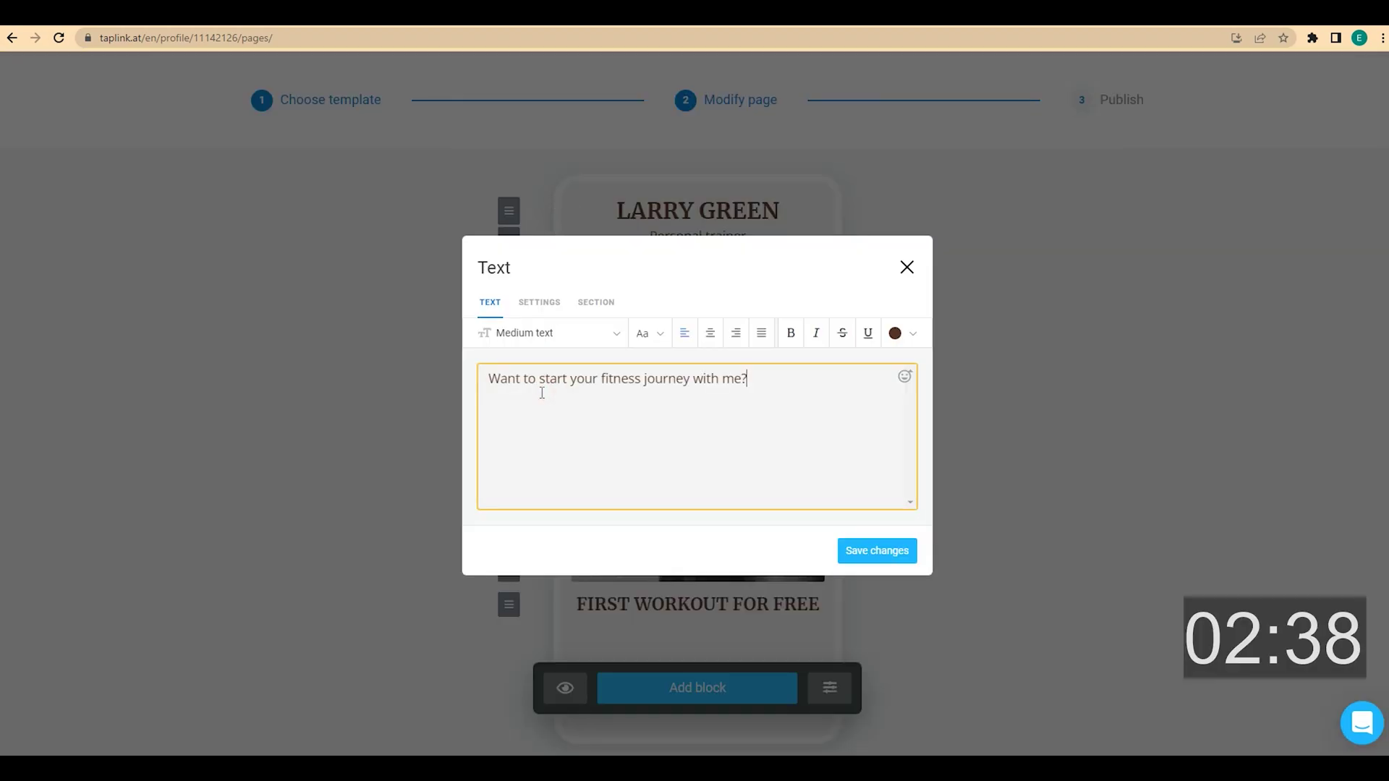
pyautogui.click(711, 334)
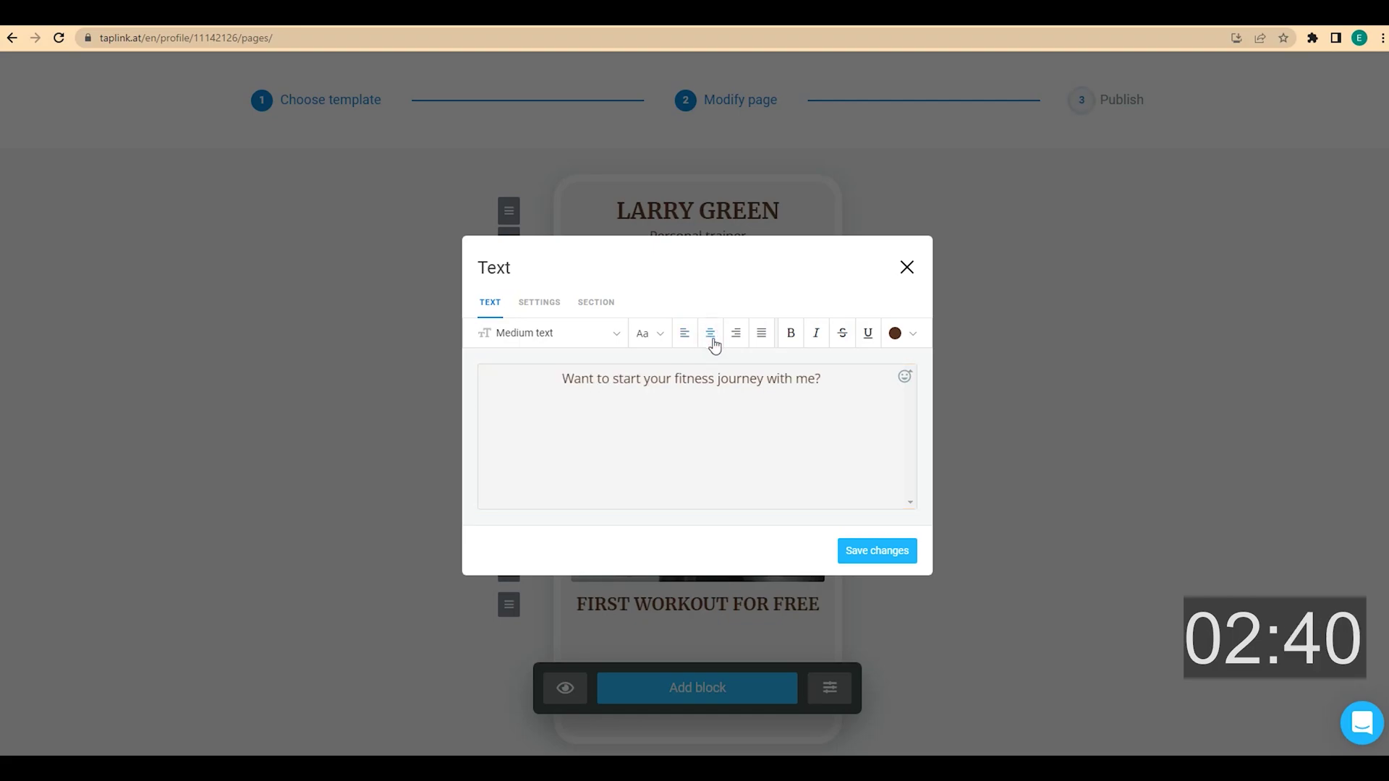
pyautogui.click(865, 549)
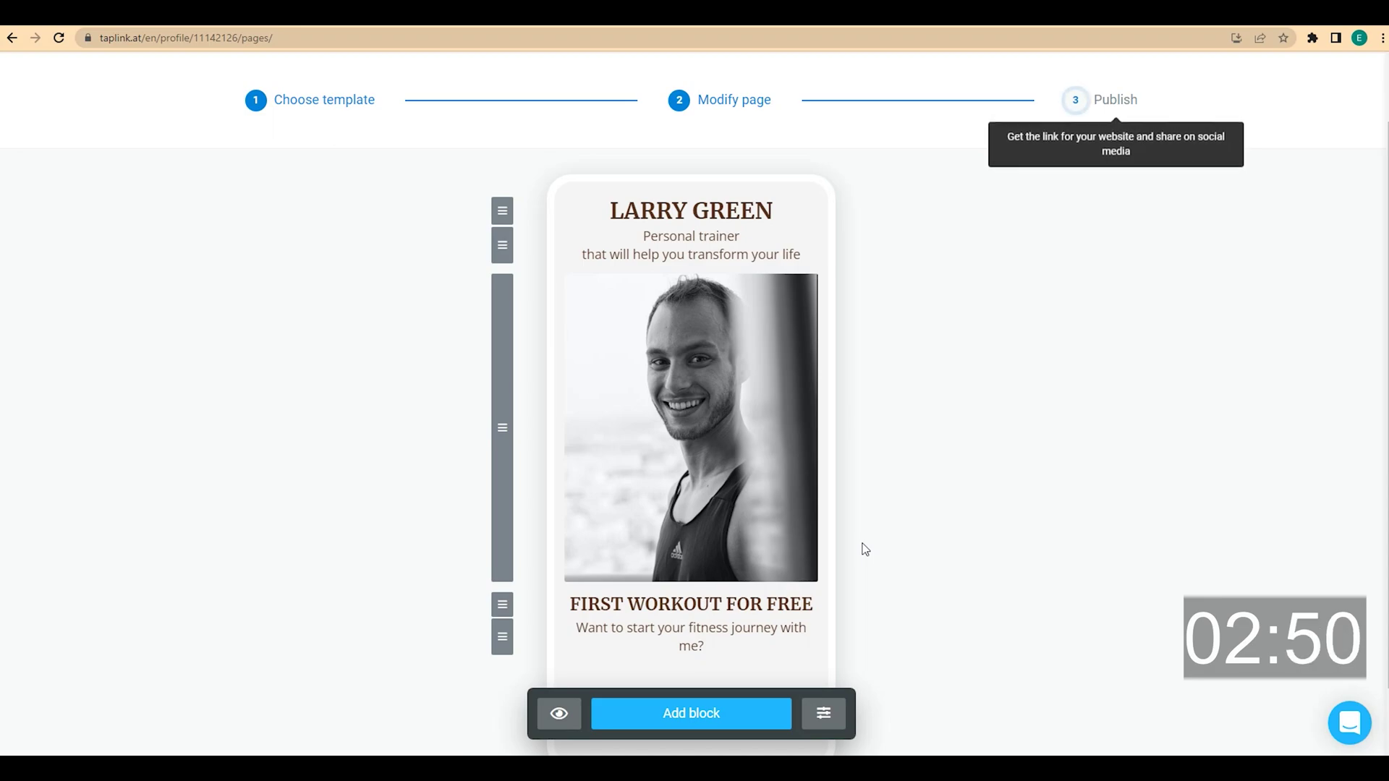
pyautogui.click(707, 715)
# Add a WhatsApp link labelled 'BOOK A FREE WORKOUT' with the contact's phone number and booking message
pyautogui.click(570, 414)
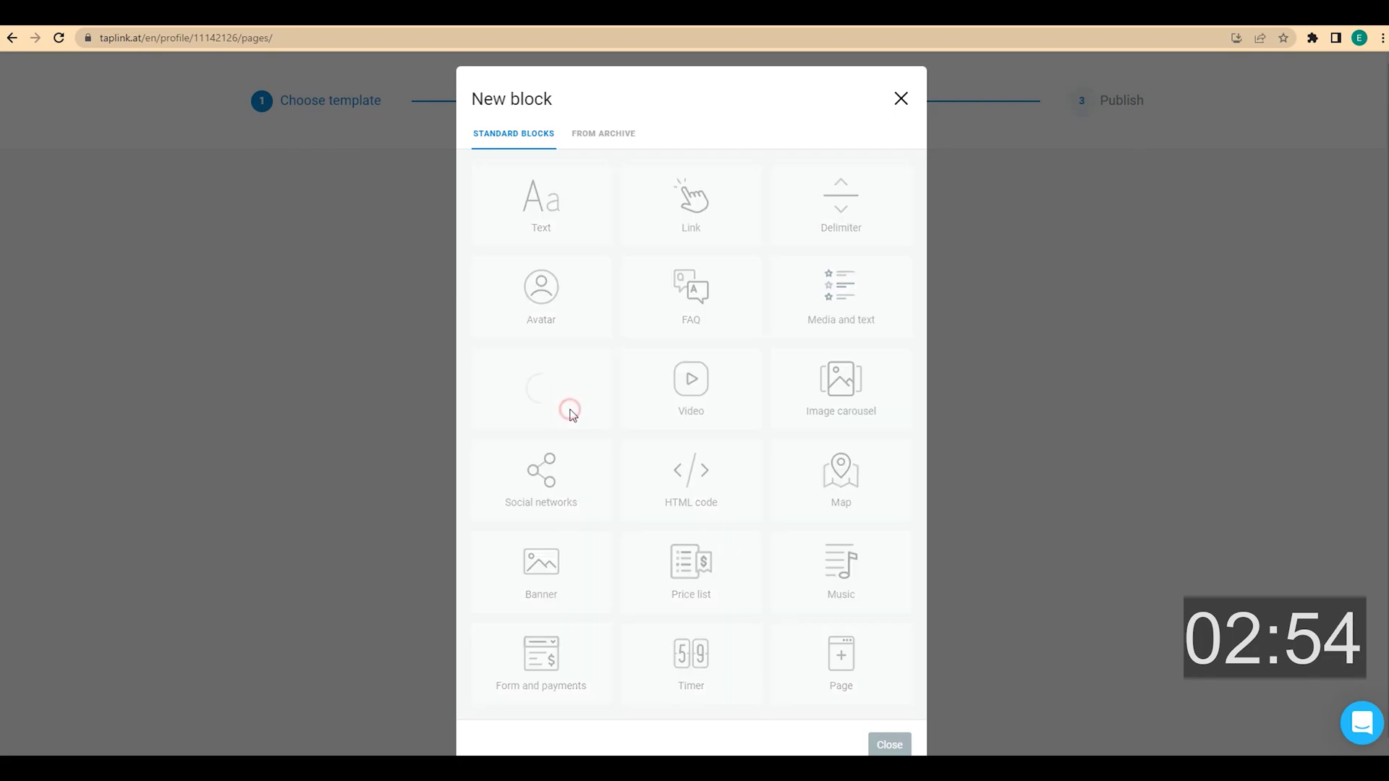
pyautogui.click(691, 344)
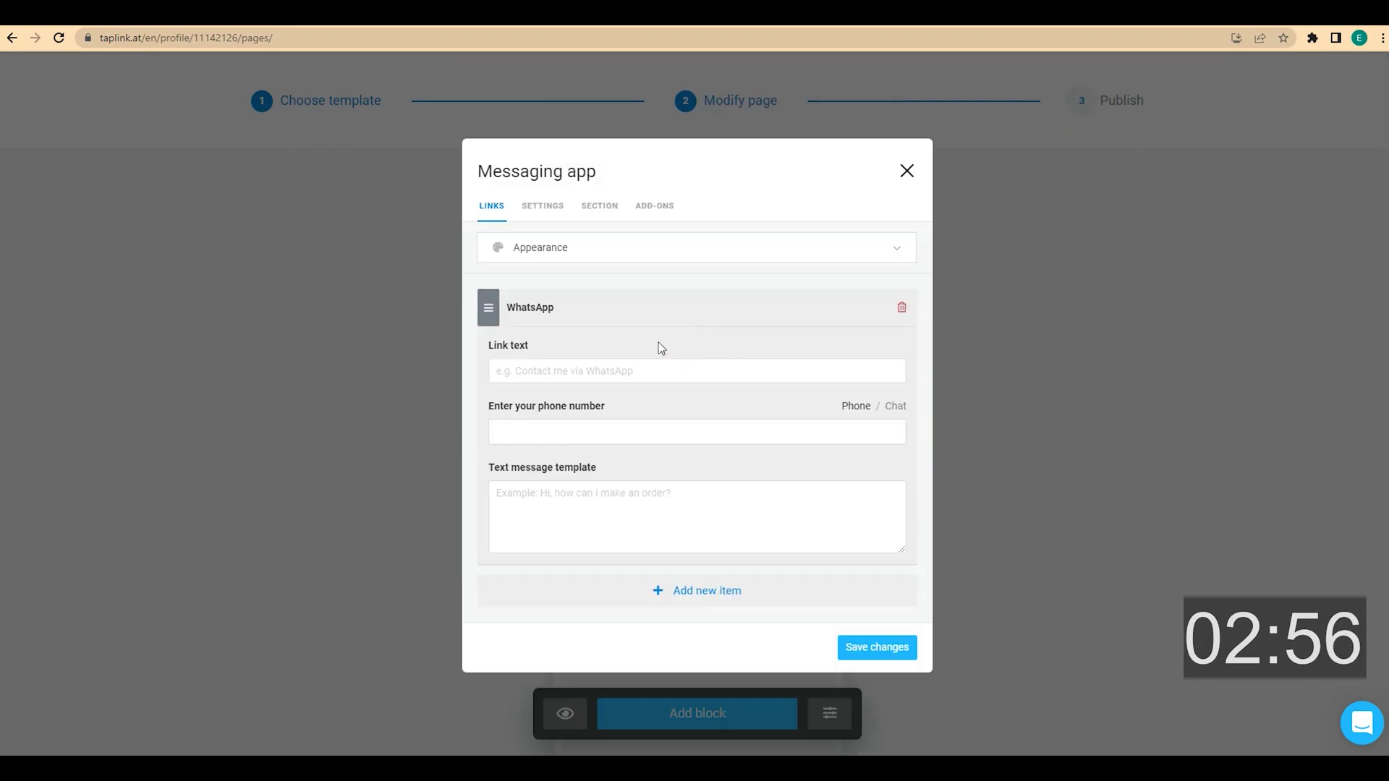
pyautogui.click(597, 364)
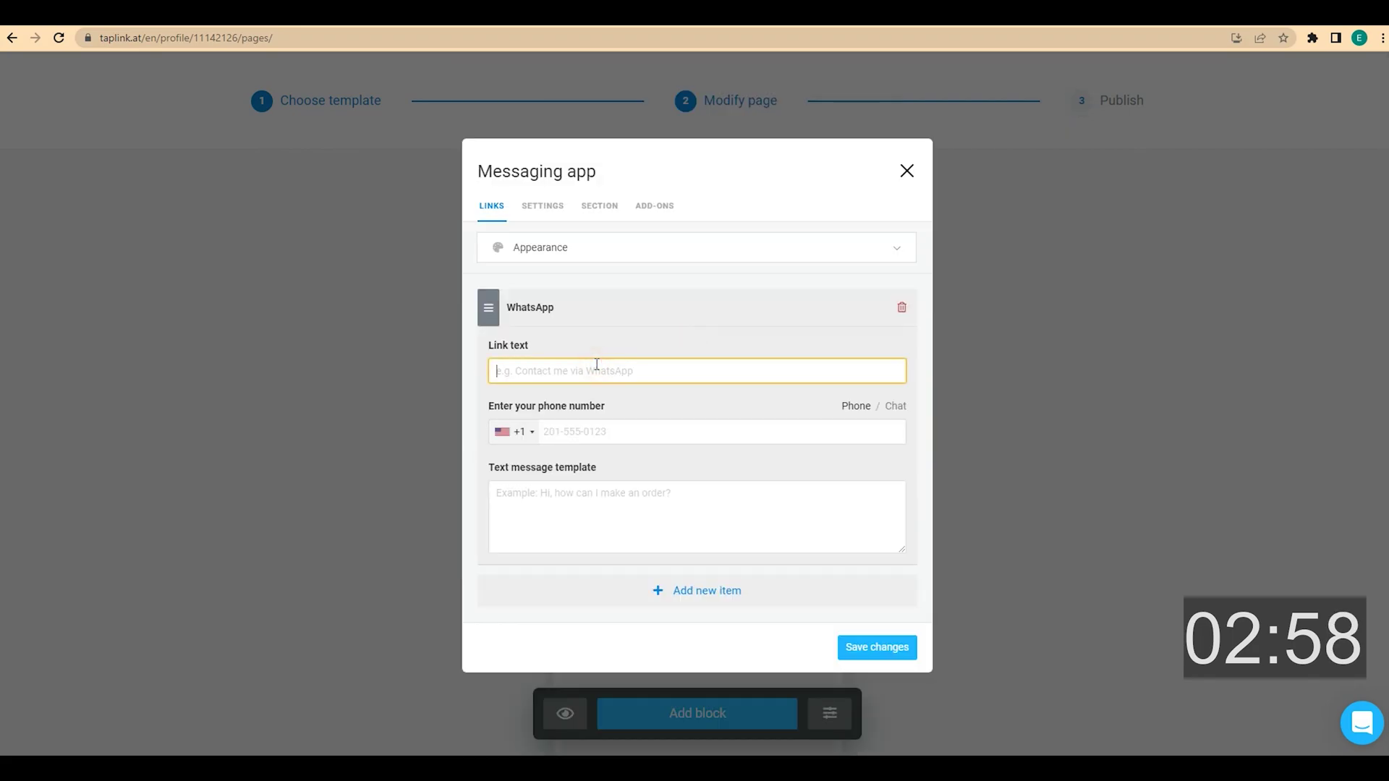
pyautogui.write('BOOK A FREE WORKOUT')
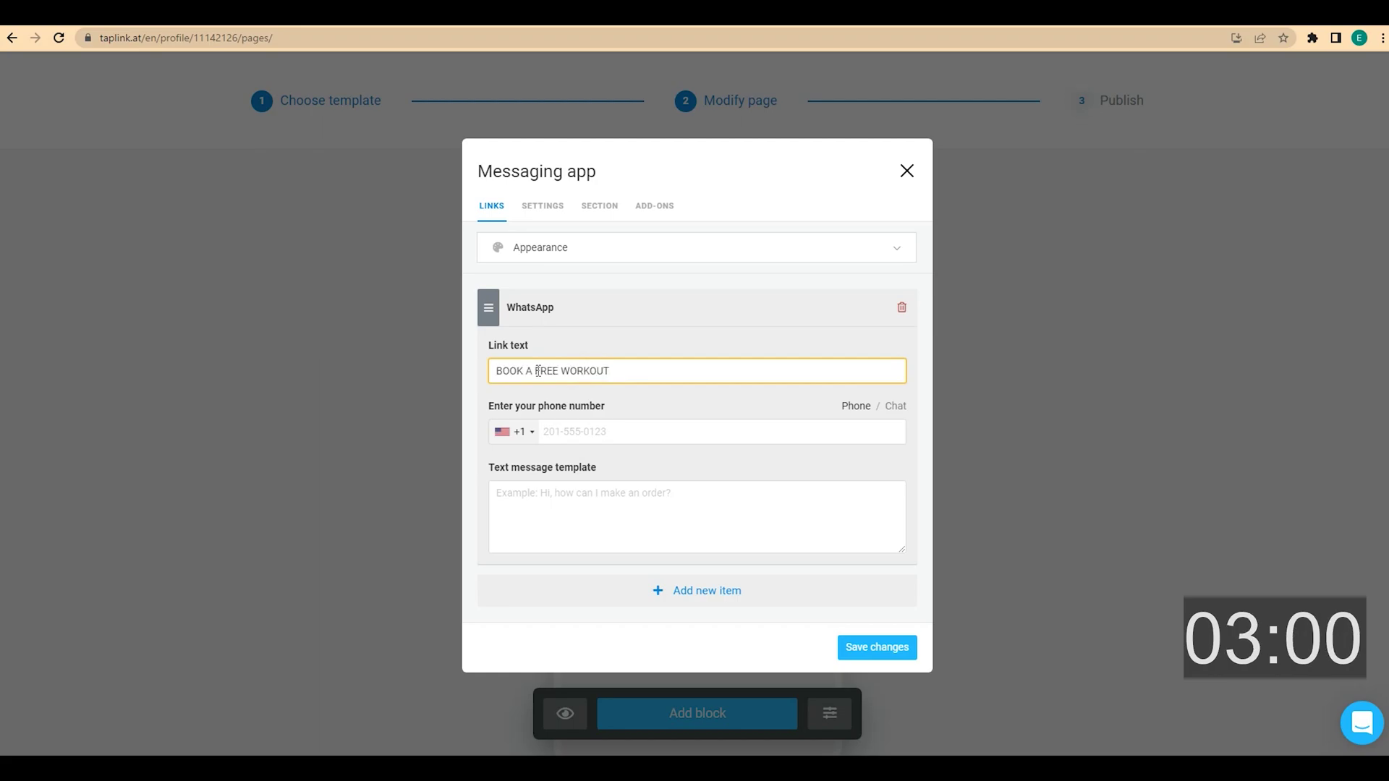
pyautogui.click(557, 432)
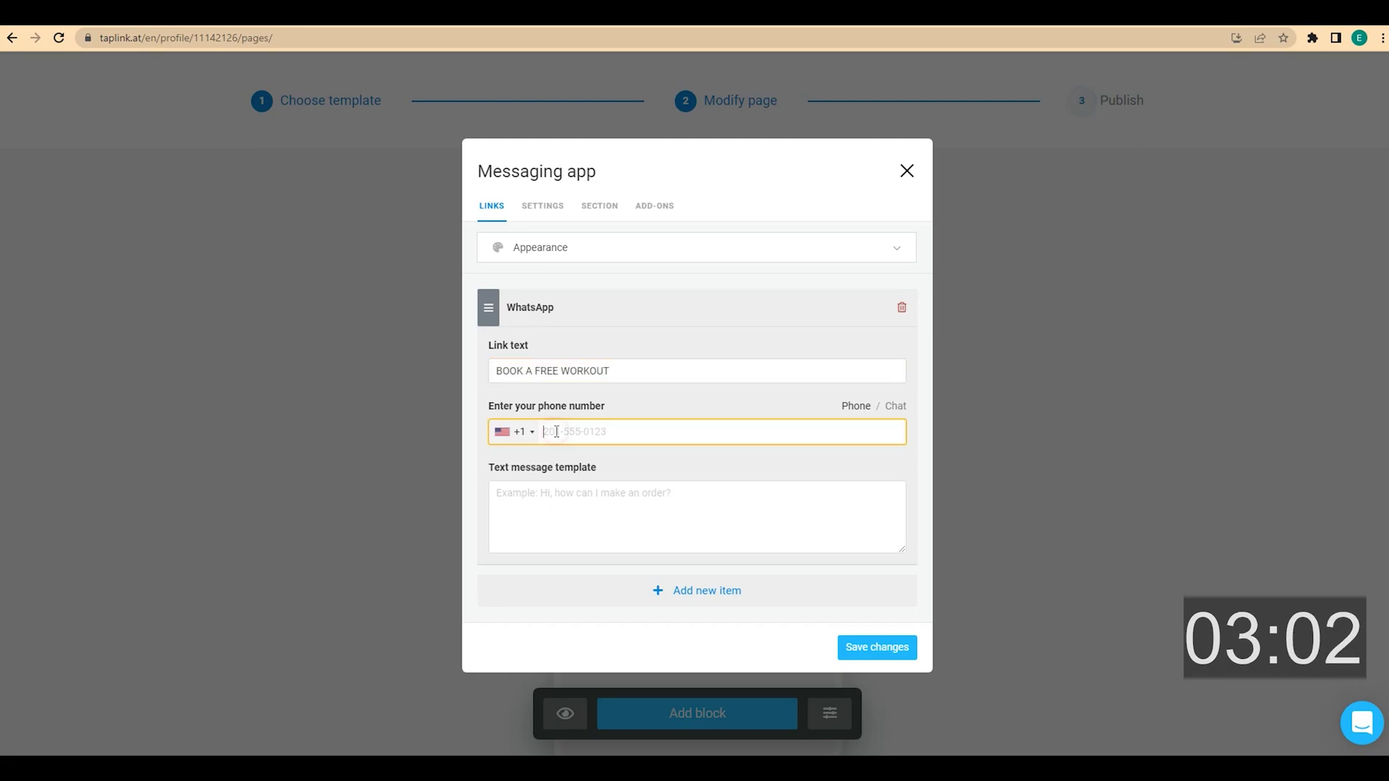
pyautogui.write('2015550123')
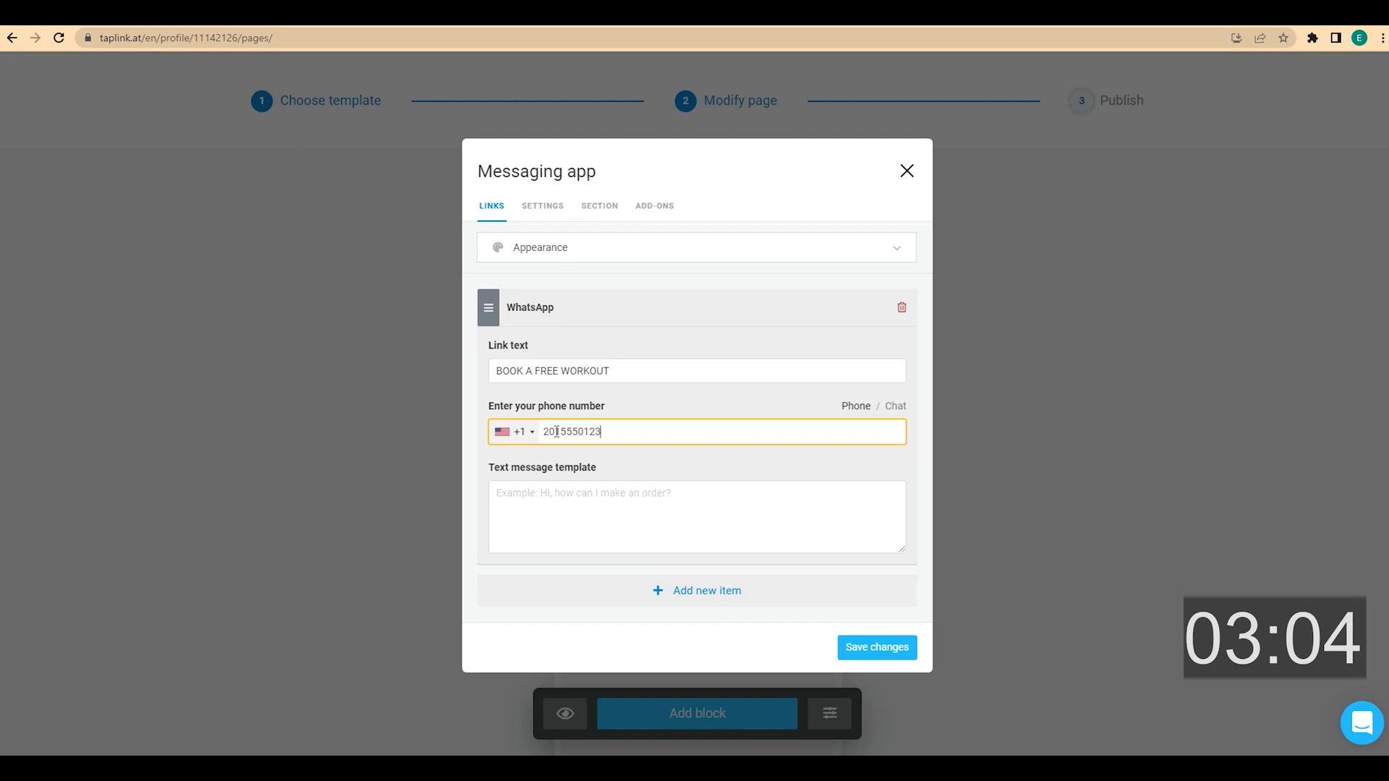
pyautogui.click(526, 506)
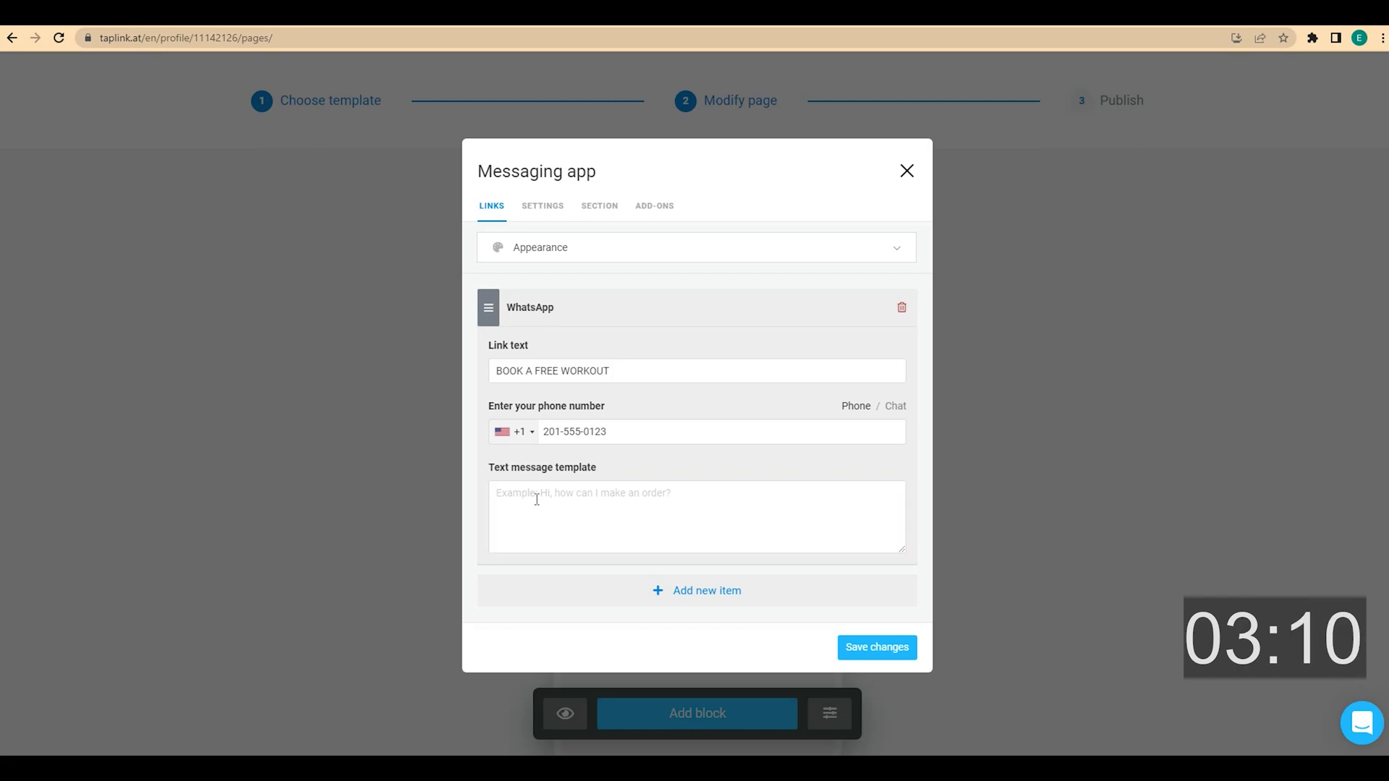
pyautogui.write('Hello, I would like to book a free workout!')
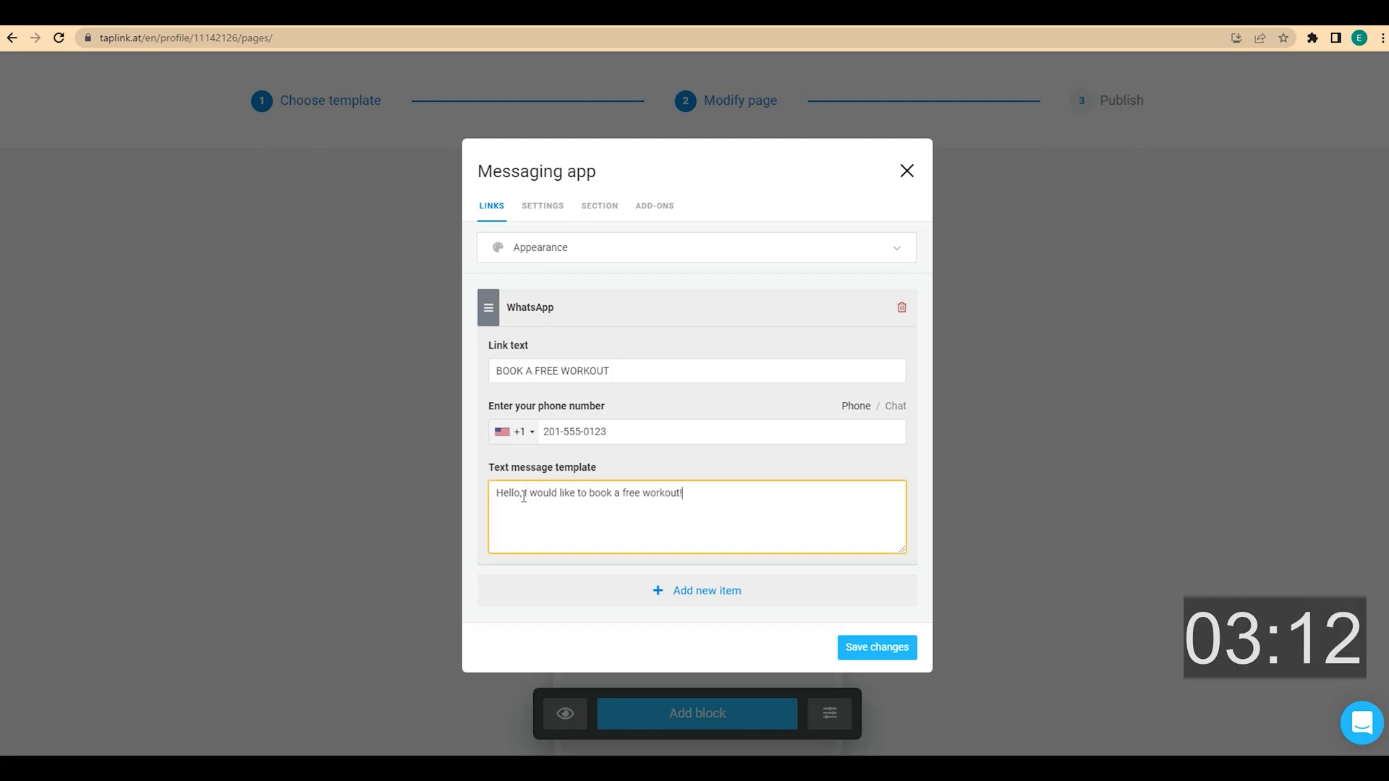
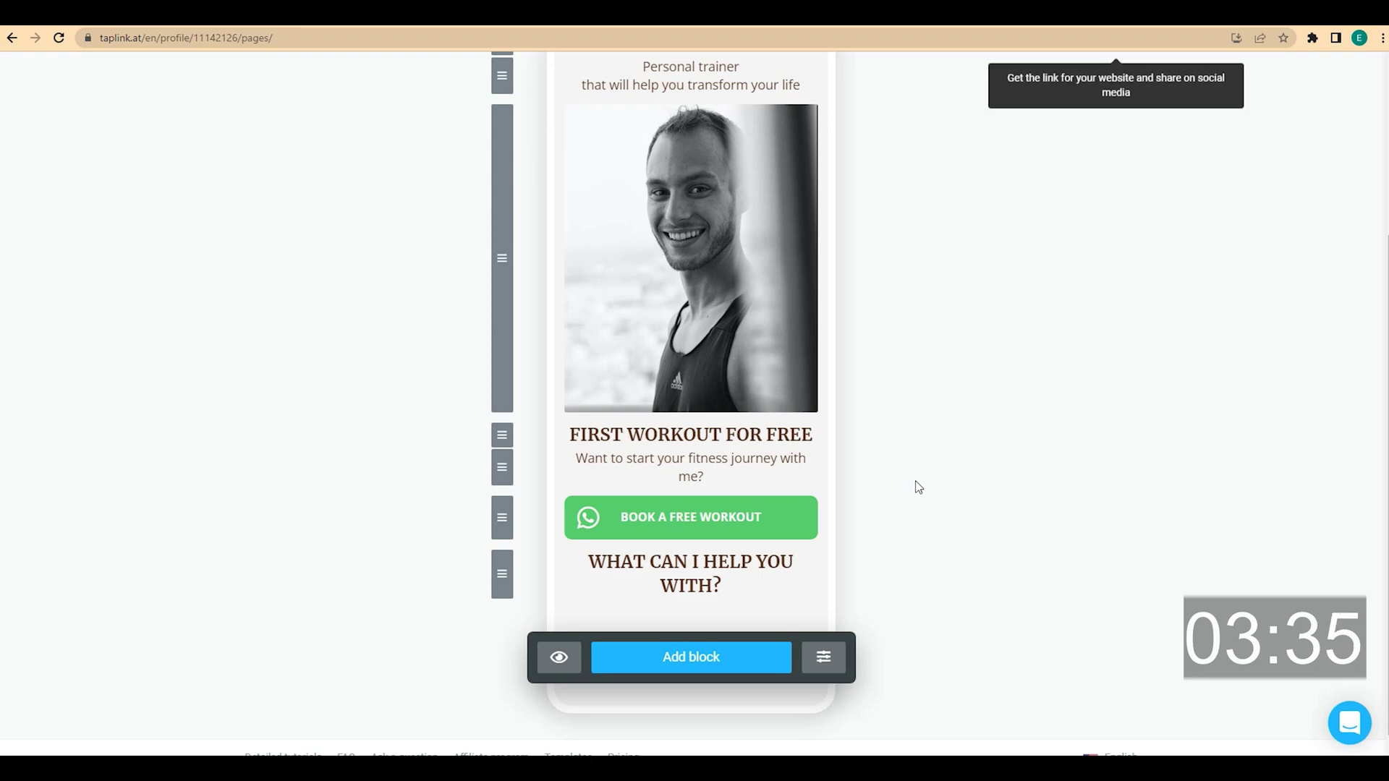
# Add a Media and text block whose first item, 'Building your workout routine', has a checklist icon
pyautogui.click(706, 658)
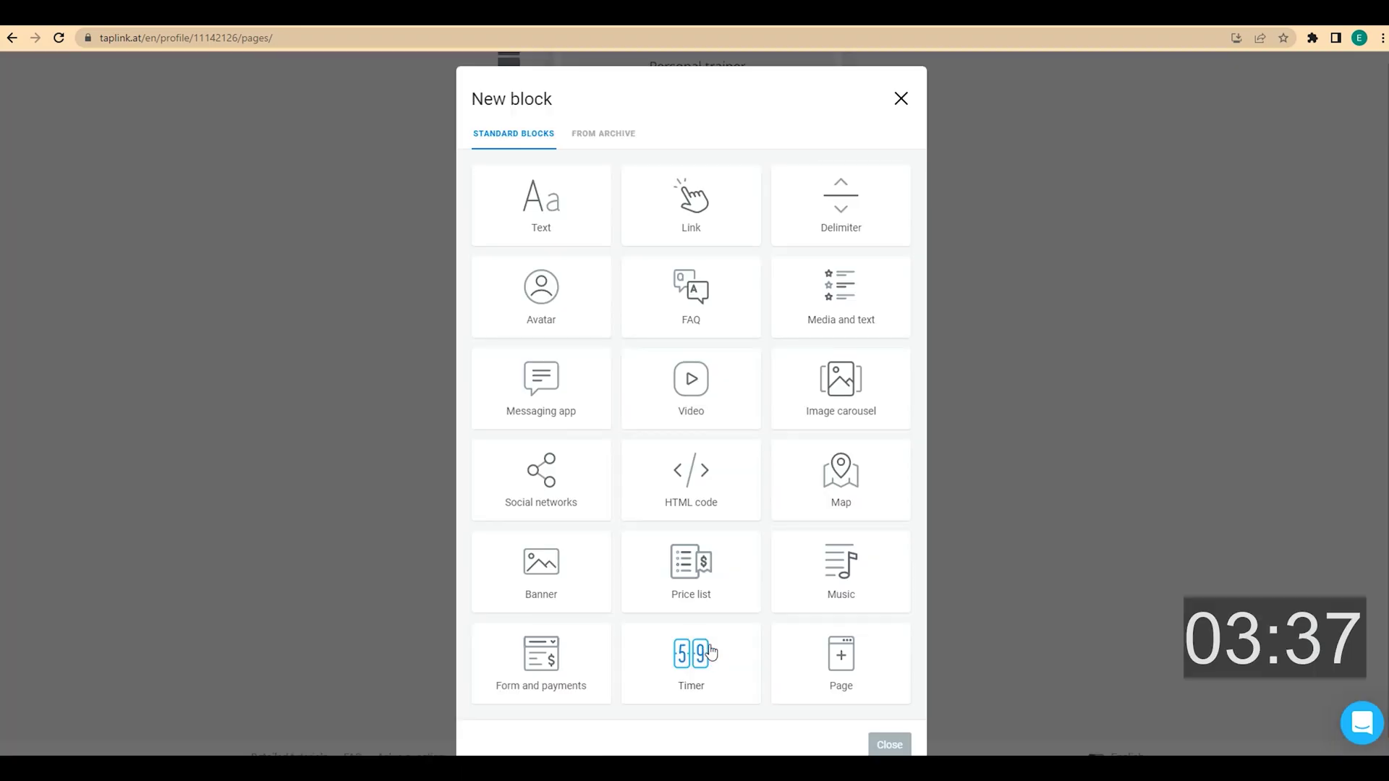
pyautogui.click(867, 322)
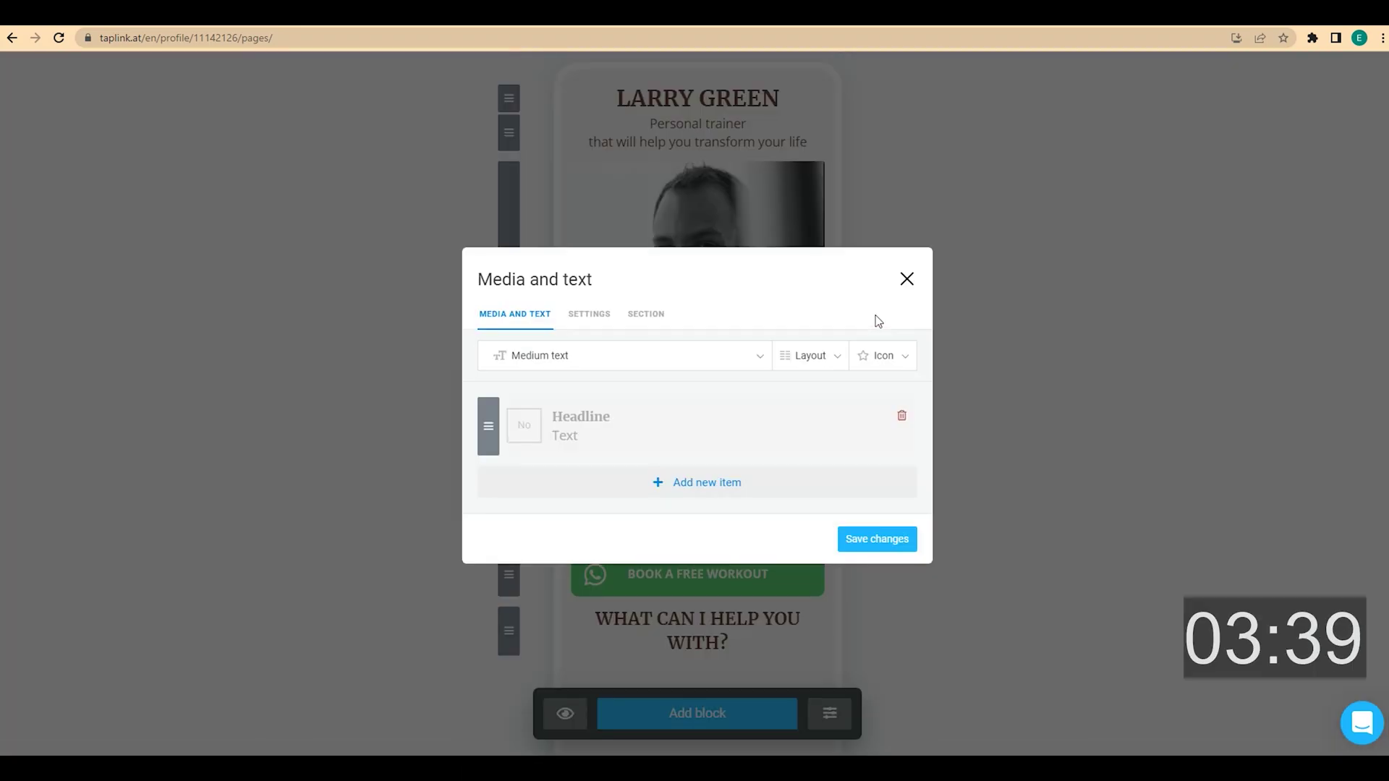
pyautogui.click(593, 442)
pyautogui.write('Building your workout routine')
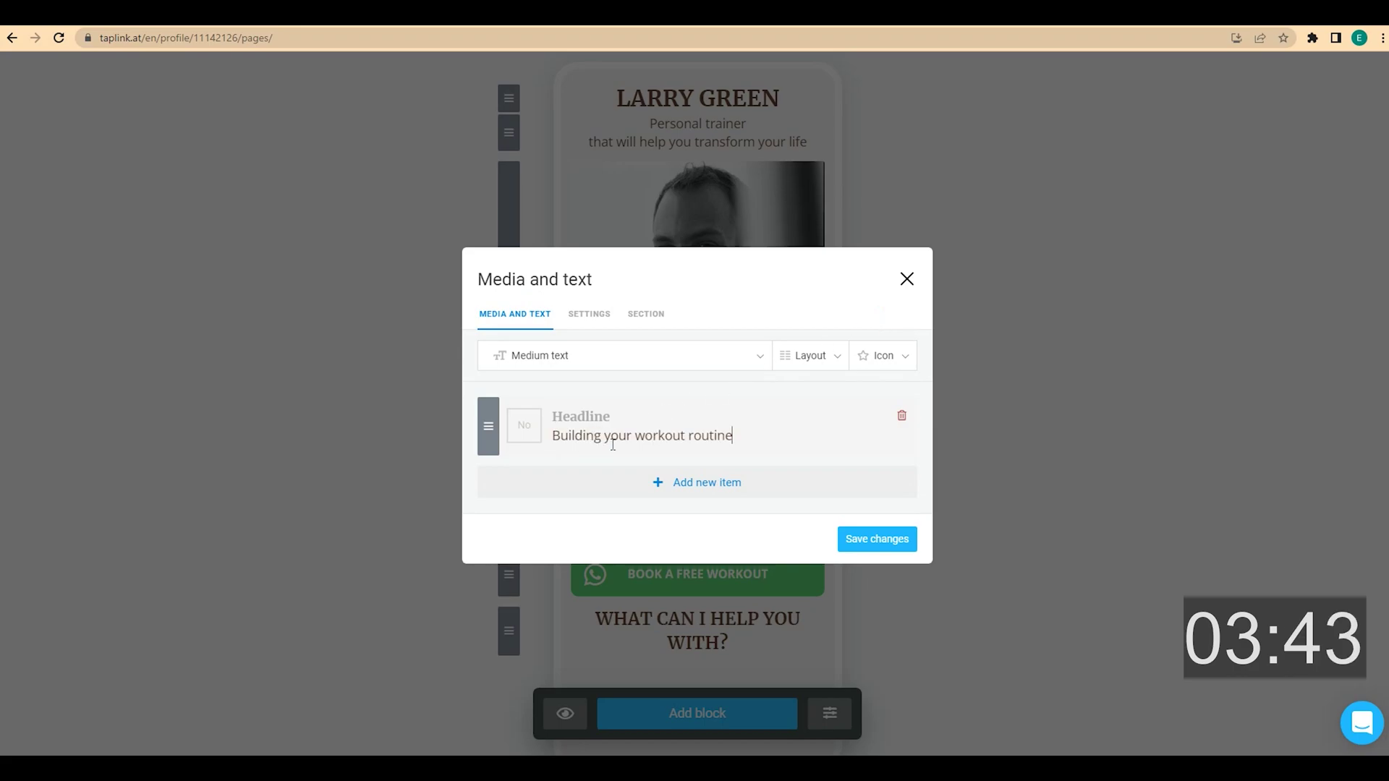
pyautogui.click(531, 433)
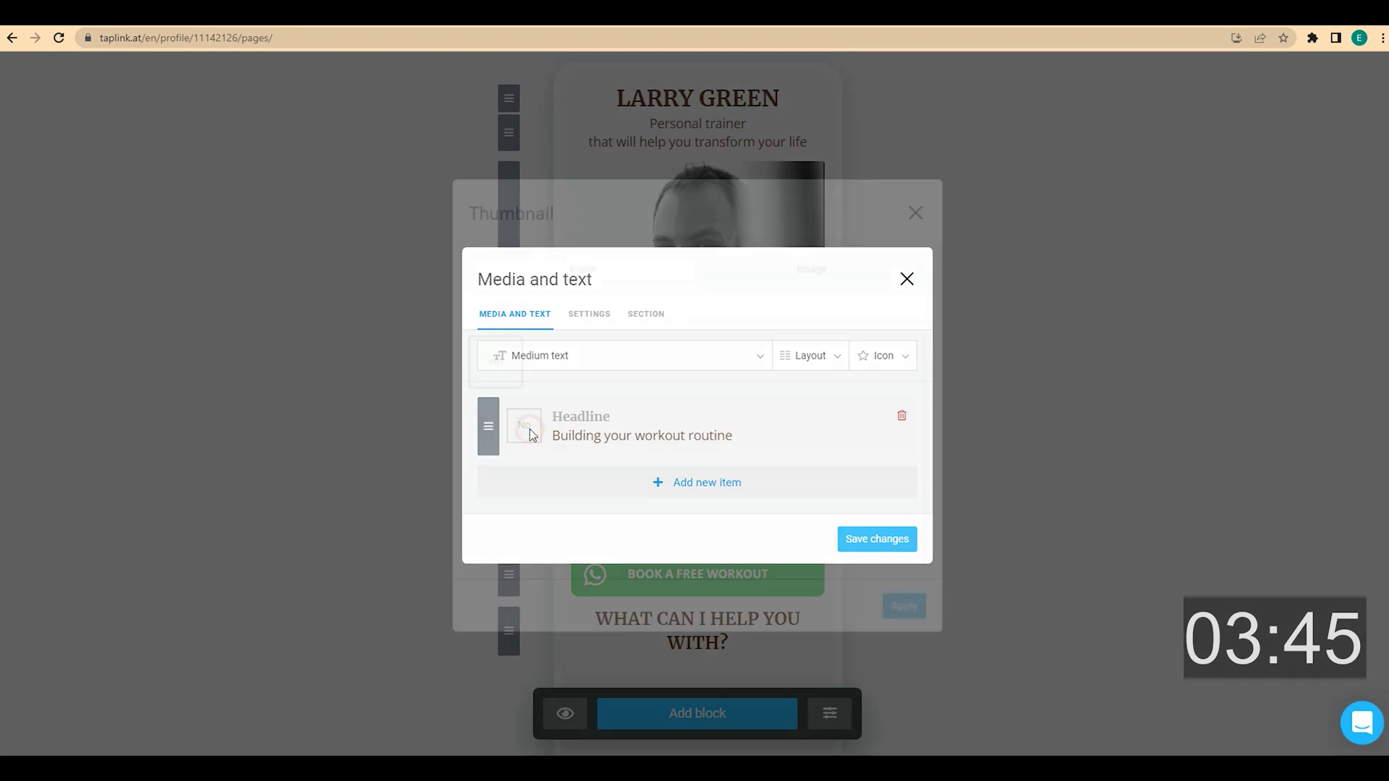
pyautogui.click(542, 311)
pyautogui.write('list')
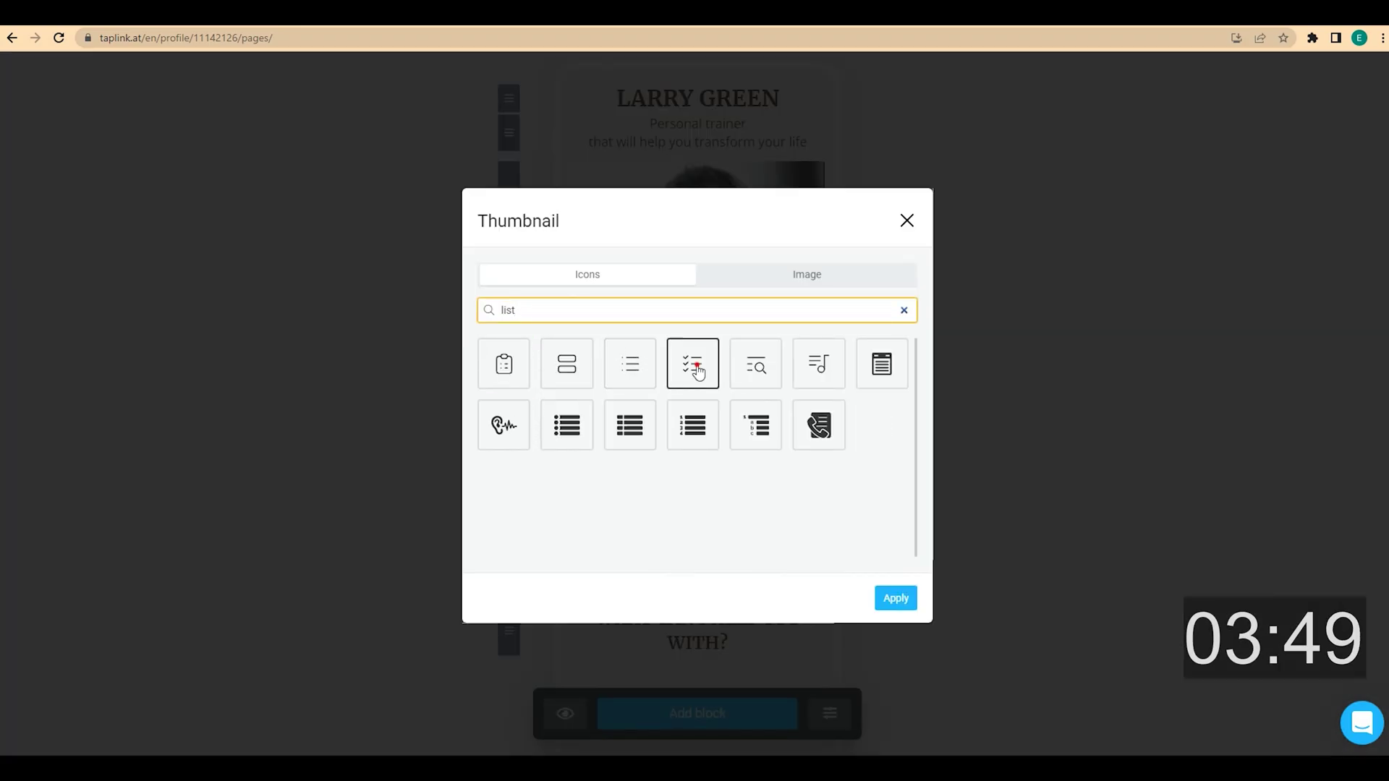
pyautogui.click(692, 363)
pyautogui.click(908, 600)
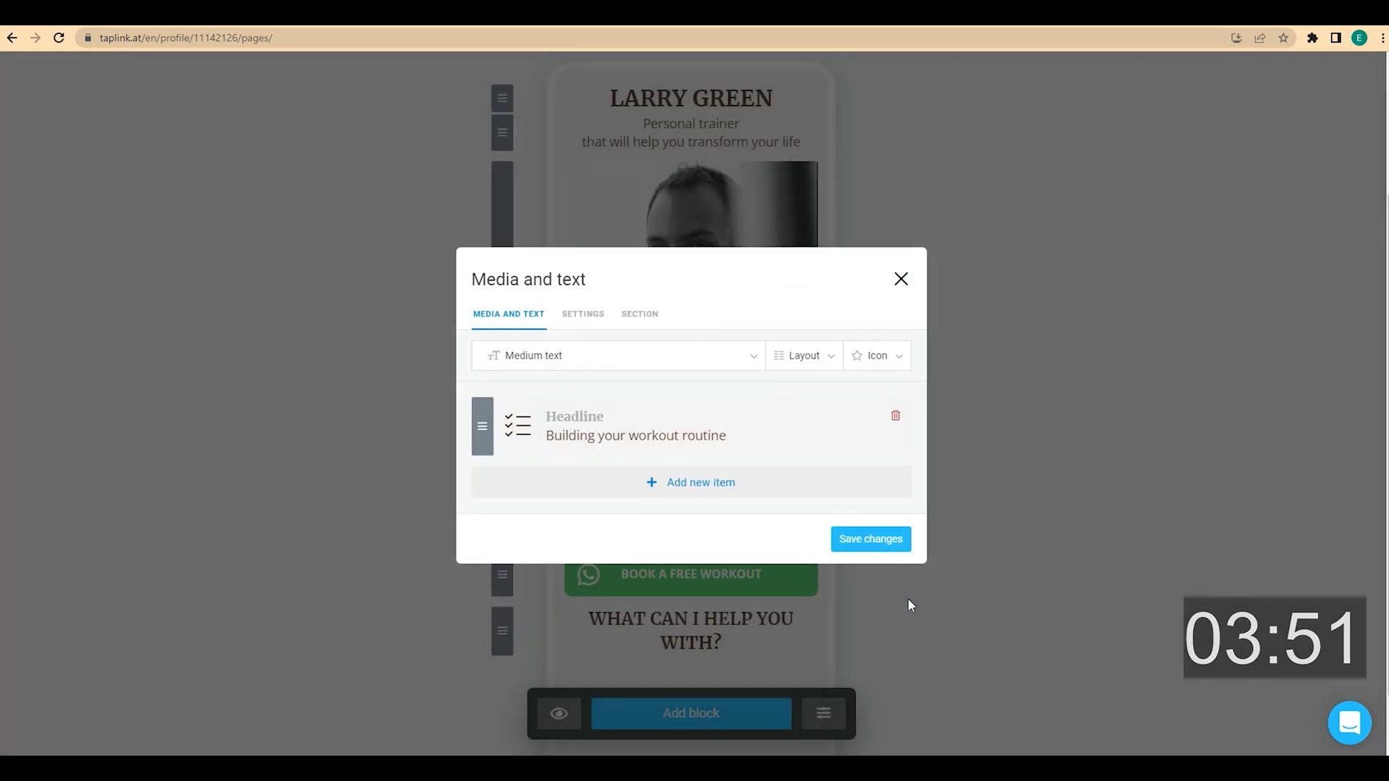
# Add a second item 'Making a meal plan' with a fork-and-knife icon found by searching 'tools'
pyautogui.click(695, 486)
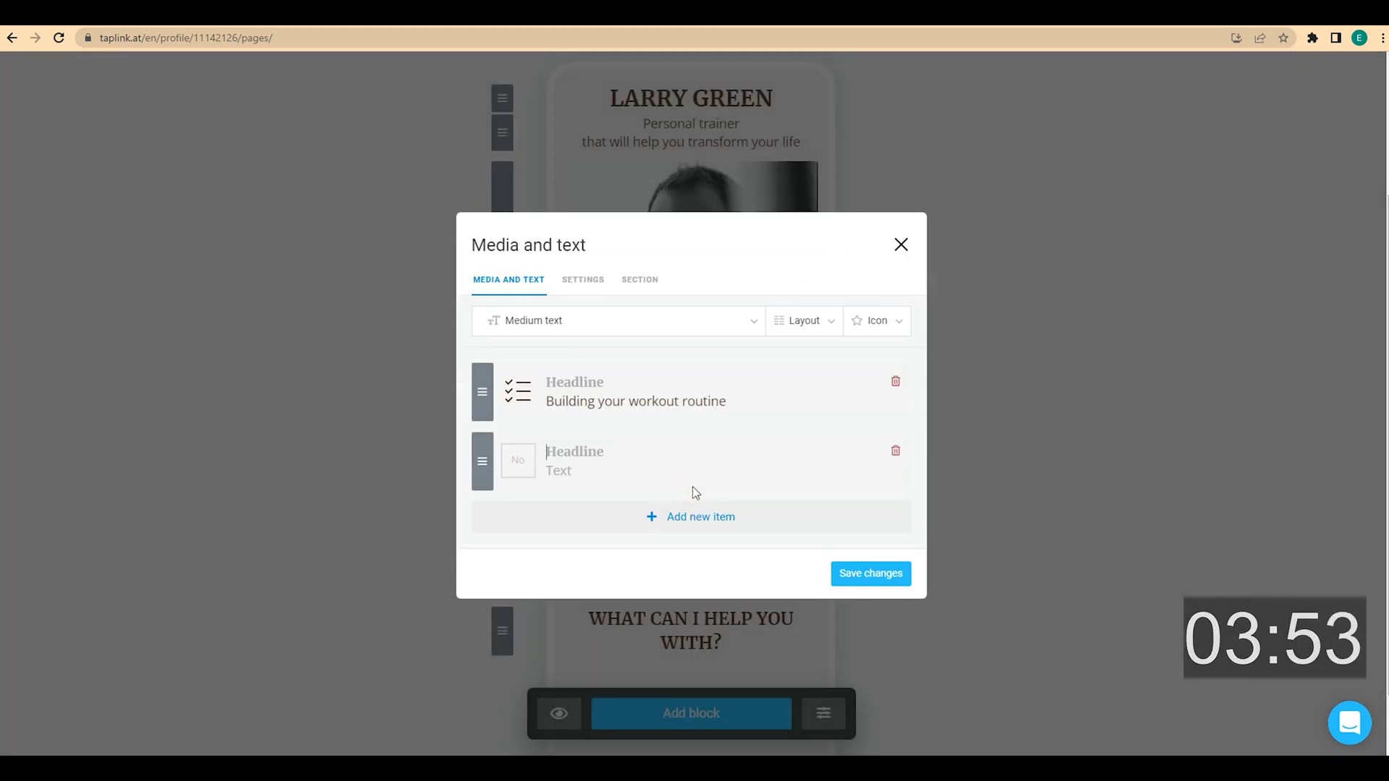
pyautogui.click(645, 488)
pyautogui.write('Making a meal plan')
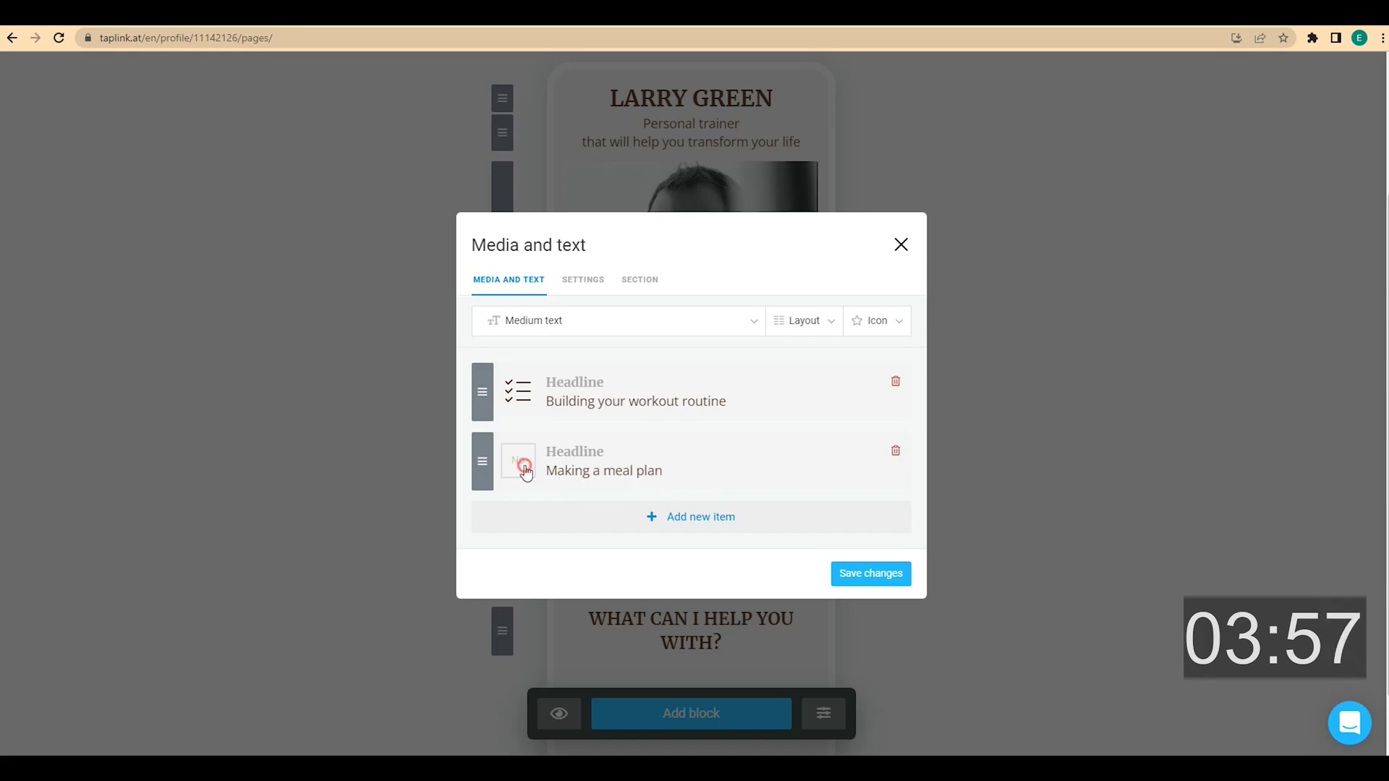
pyautogui.click(520, 462)
pyautogui.click(598, 311)
pyautogui.write('tools')
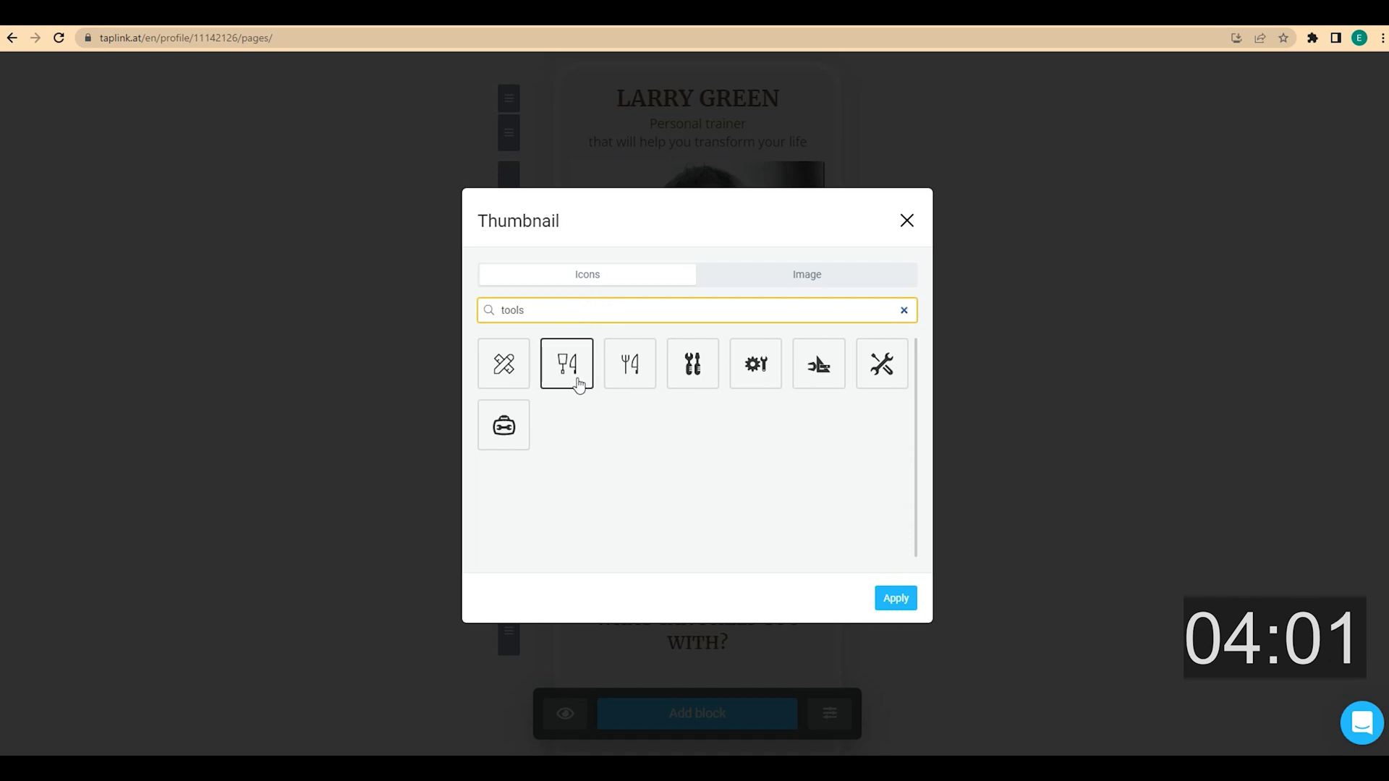
pyautogui.click(633, 385)
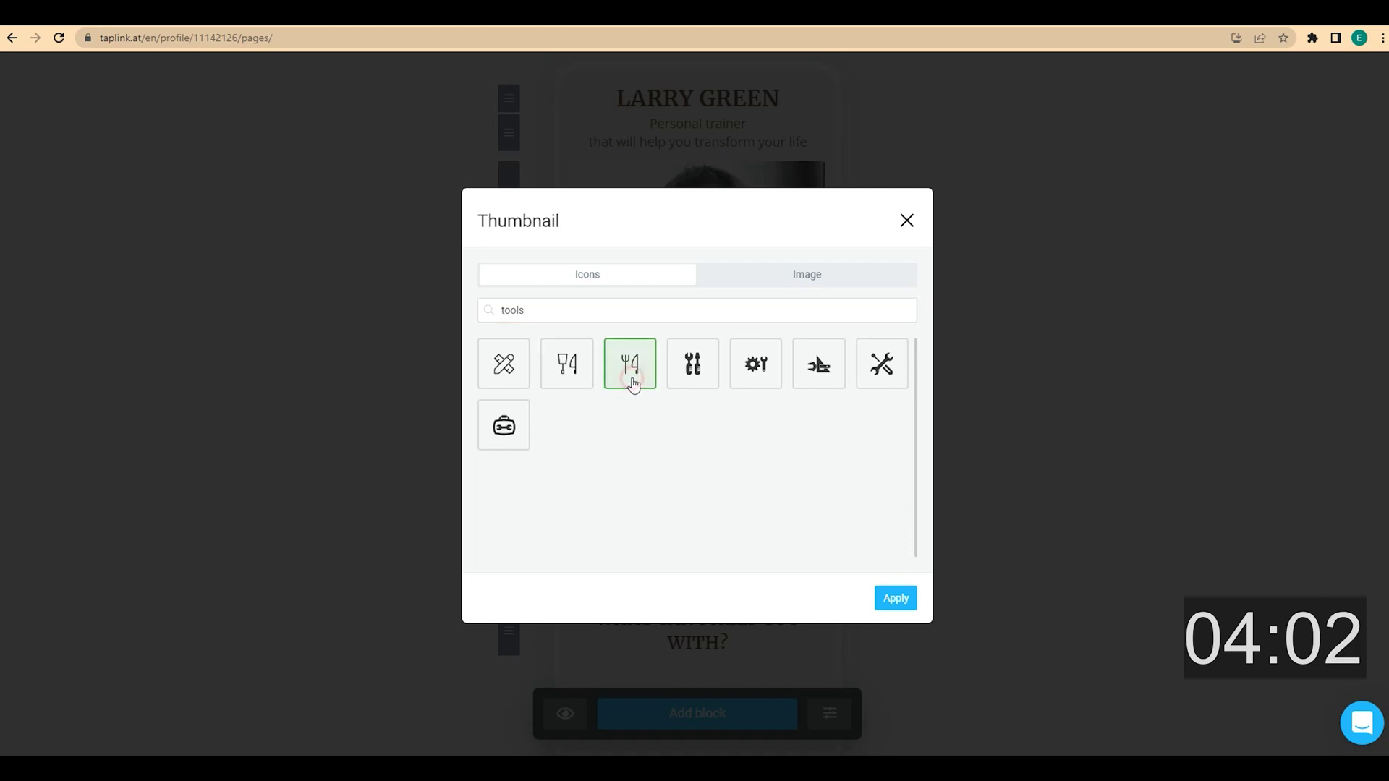
pyautogui.click(895, 598)
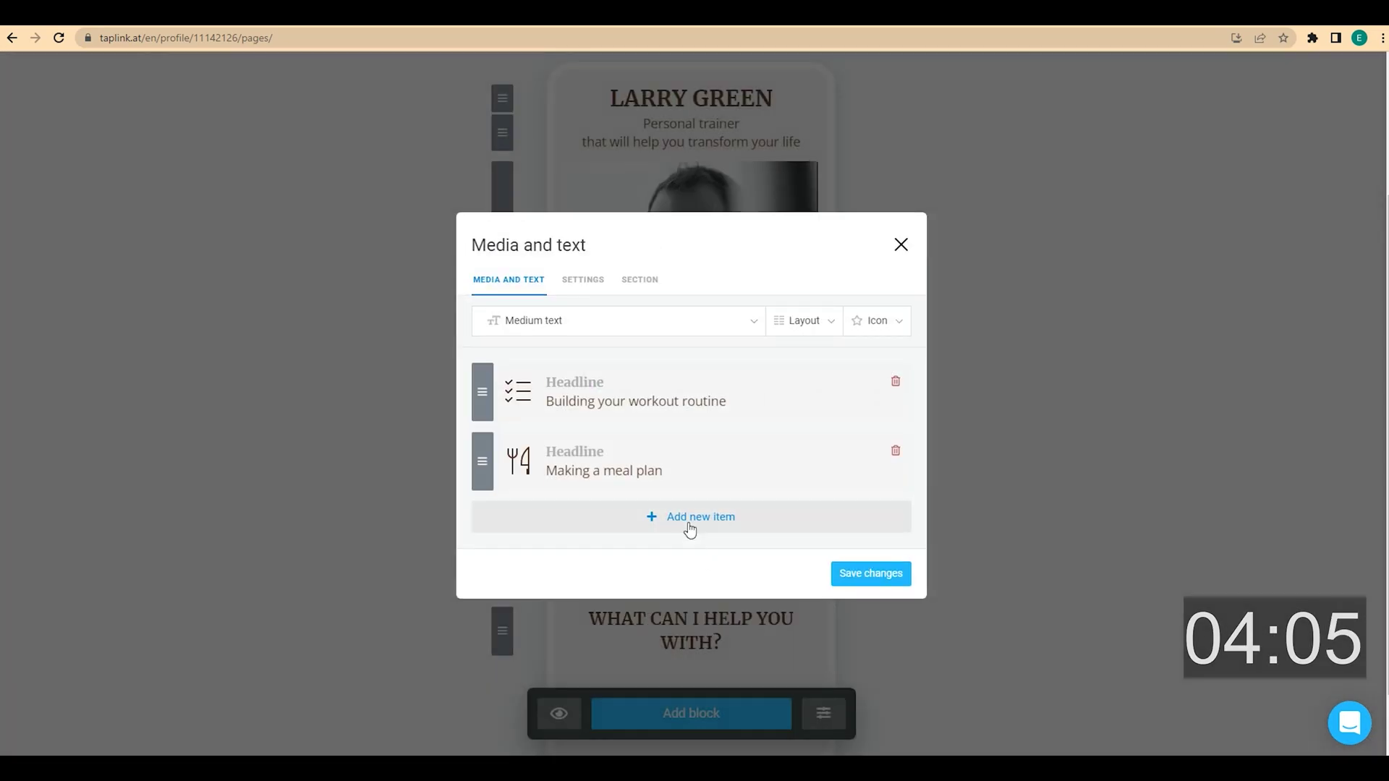
# Add a third item 'Gaining muscle' with a lightning bolt icon
pyautogui.click(688, 527)
pyautogui.click(608, 506)
pyautogui.write('Gaining muscle')
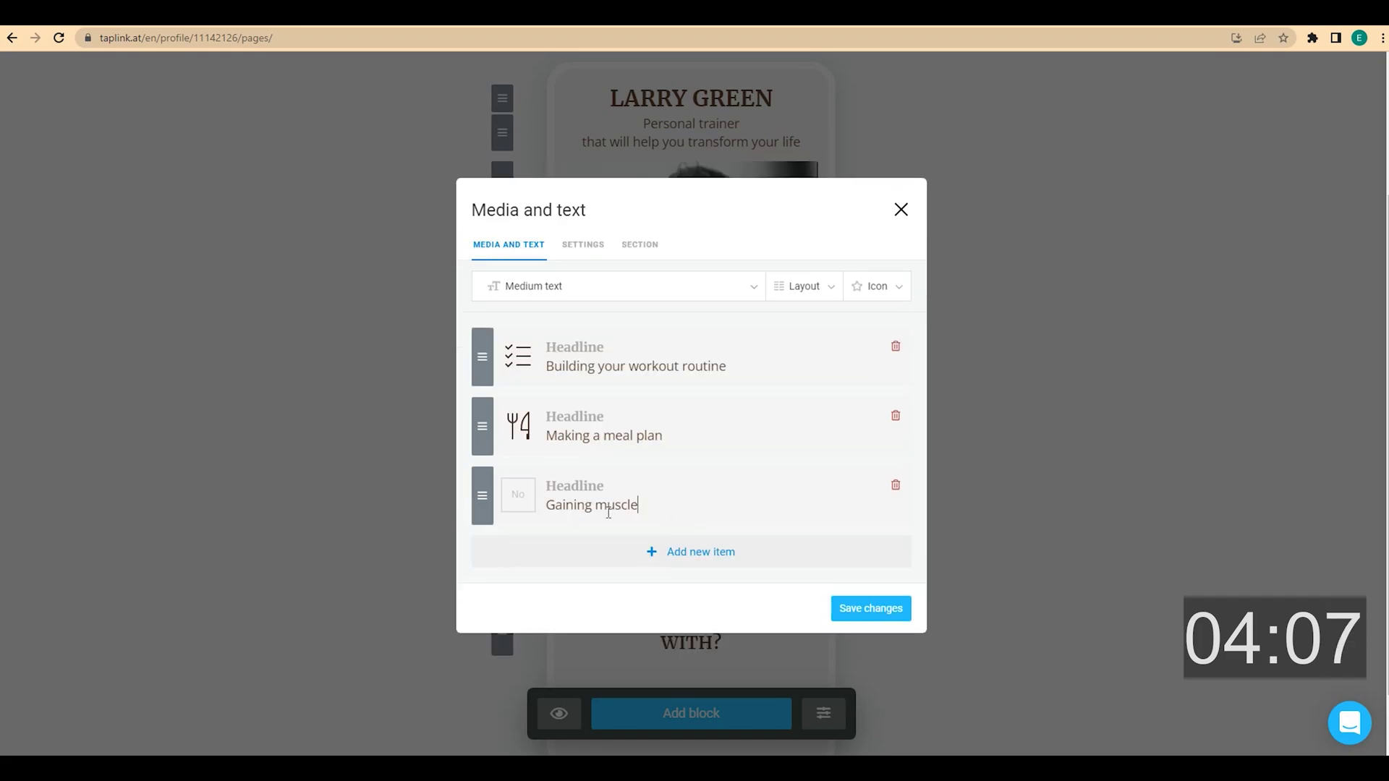
pyautogui.click(521, 498)
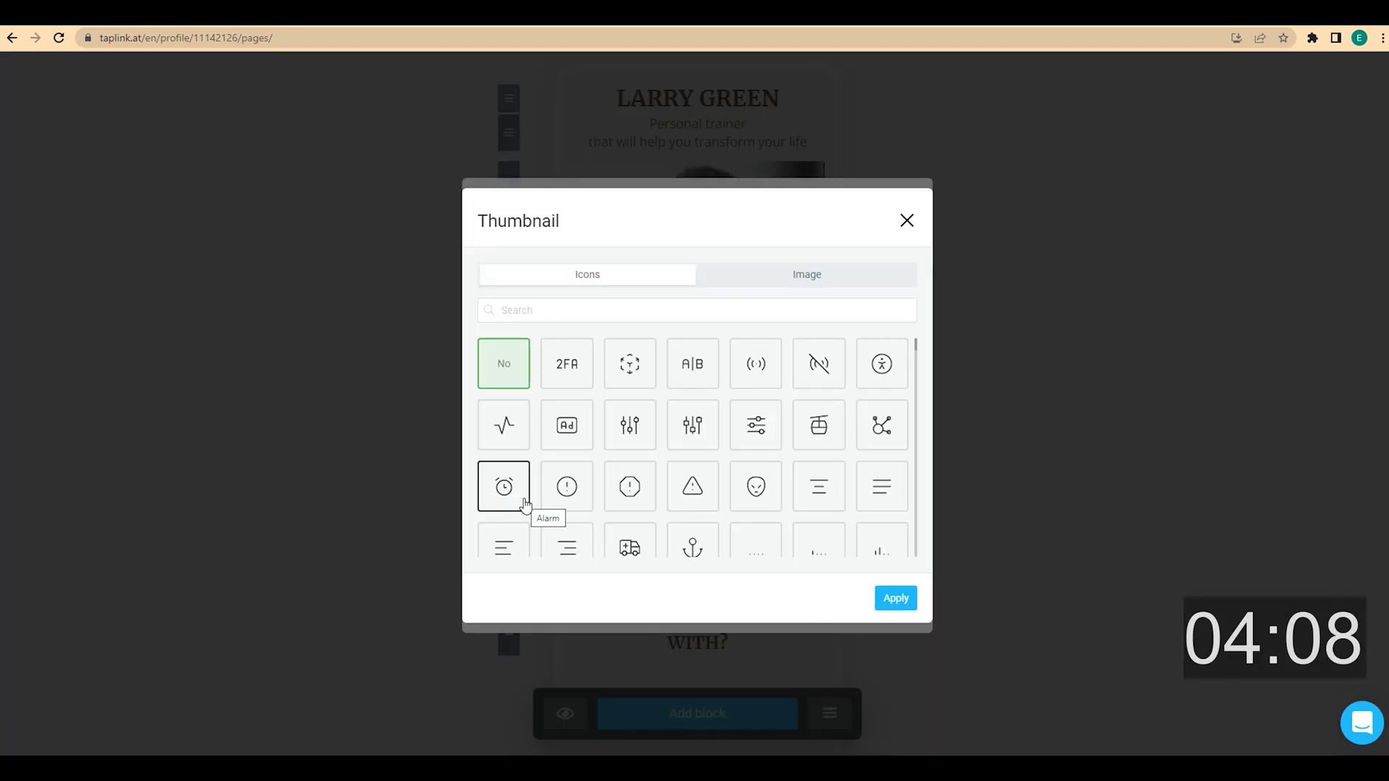
pyautogui.click(534, 313)
pyautogui.write('bolt')
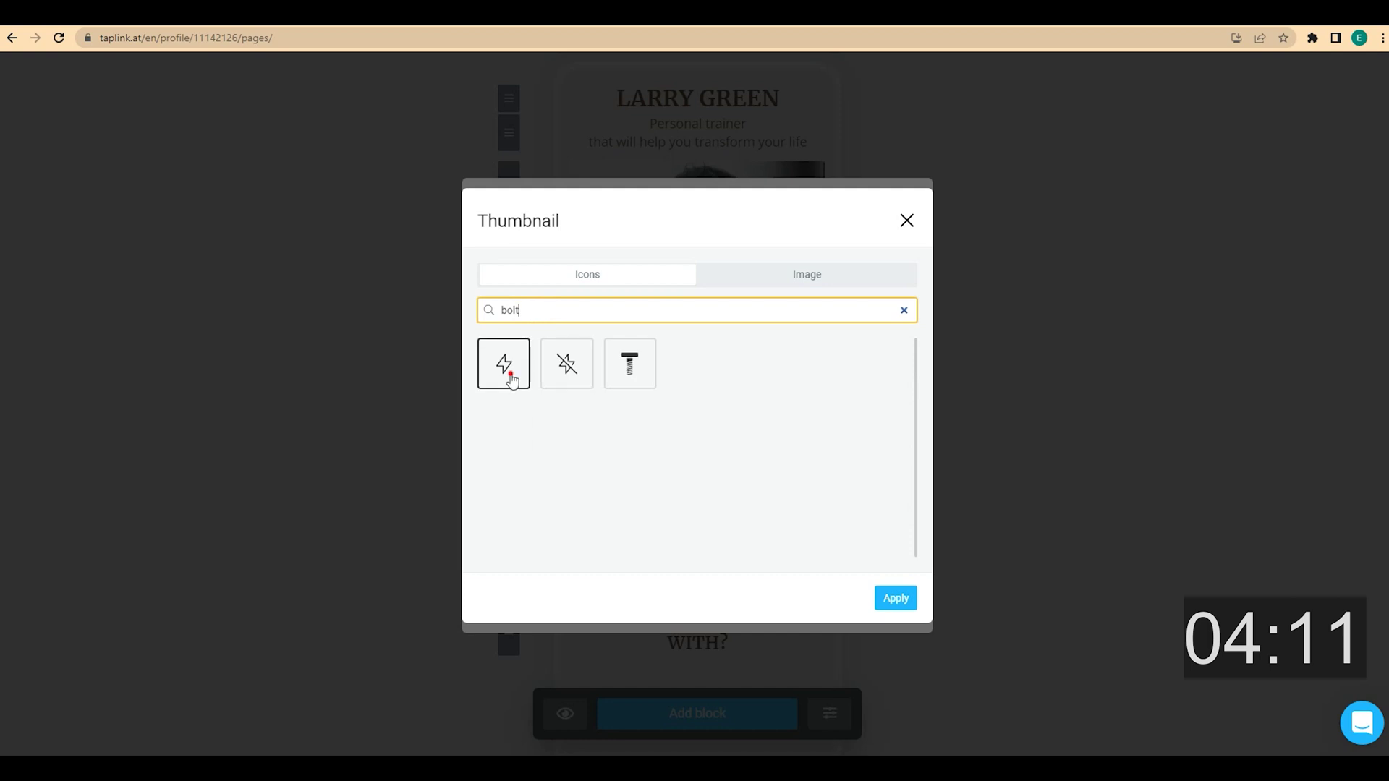
pyautogui.click(504, 364)
pyautogui.click(896, 598)
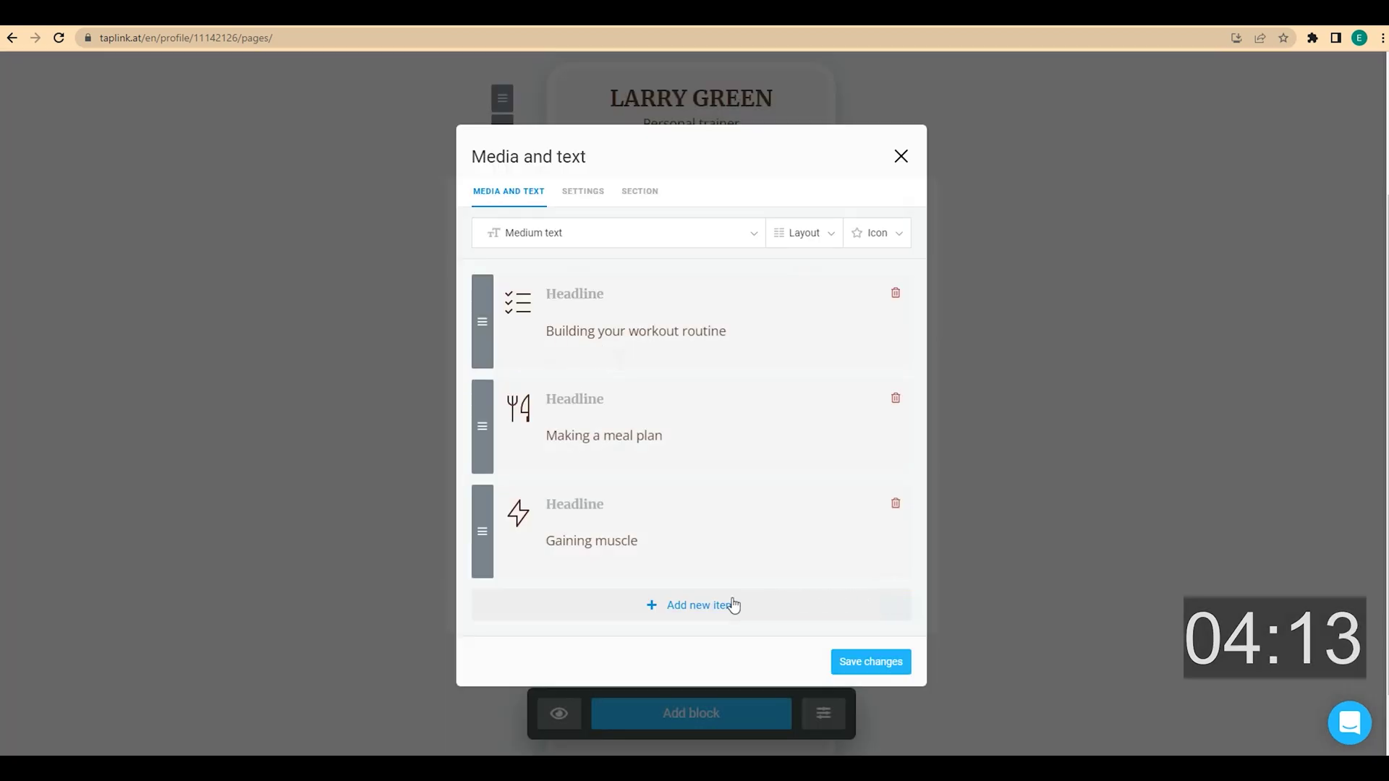
# Add a fourth item 'Proper weight loss' with a scales icon and save the block
pyautogui.click(701, 552)
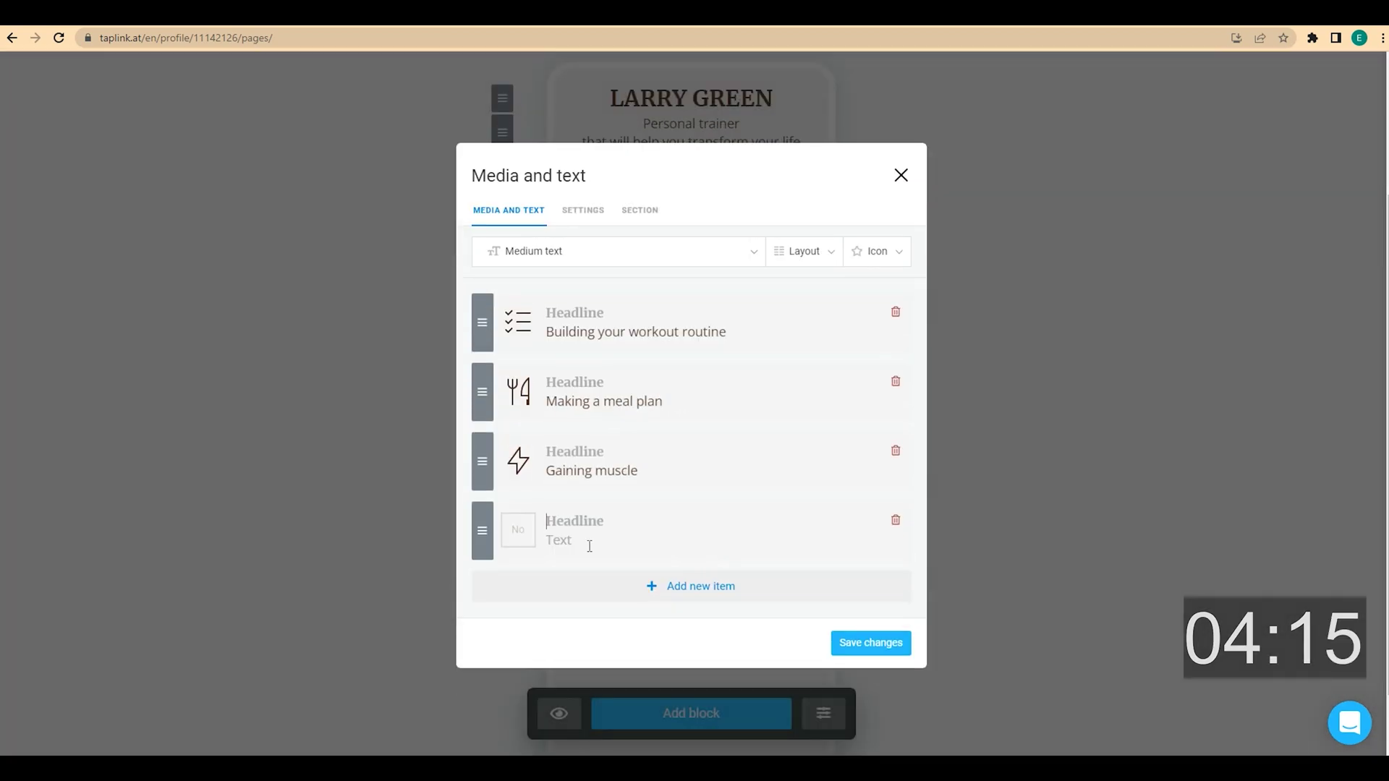
pyautogui.write('Proper weight loss')
pyautogui.click(517, 539)
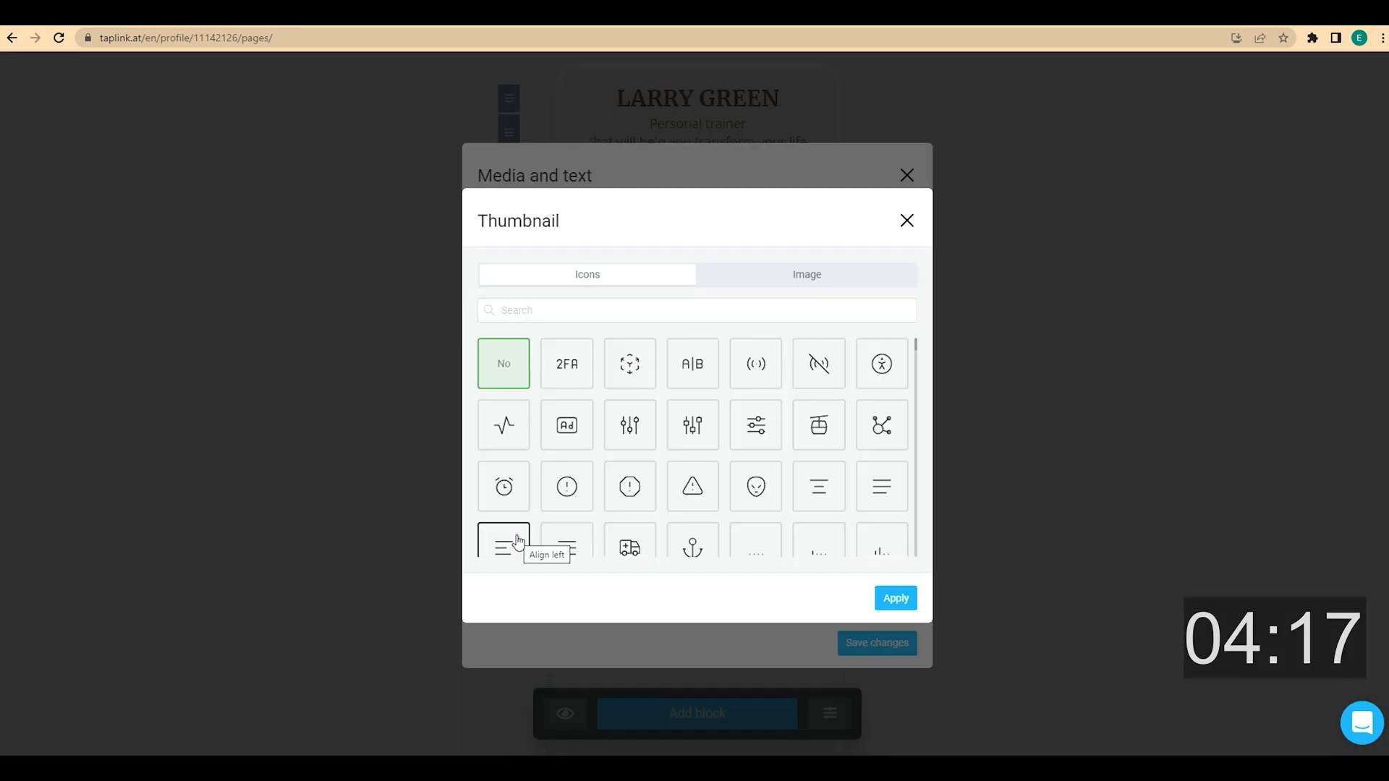
pyautogui.click(581, 316)
pyautogui.write('scal')
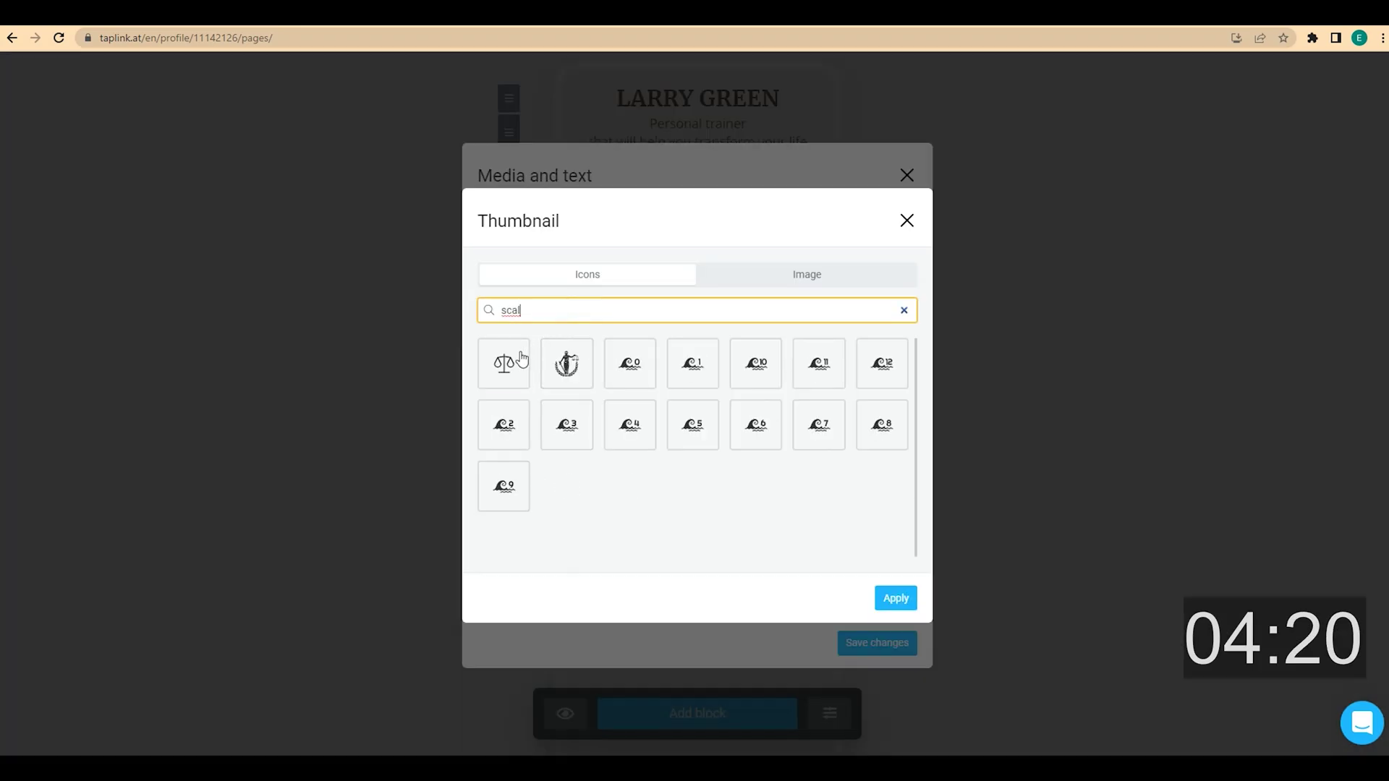
pyautogui.click(526, 391)
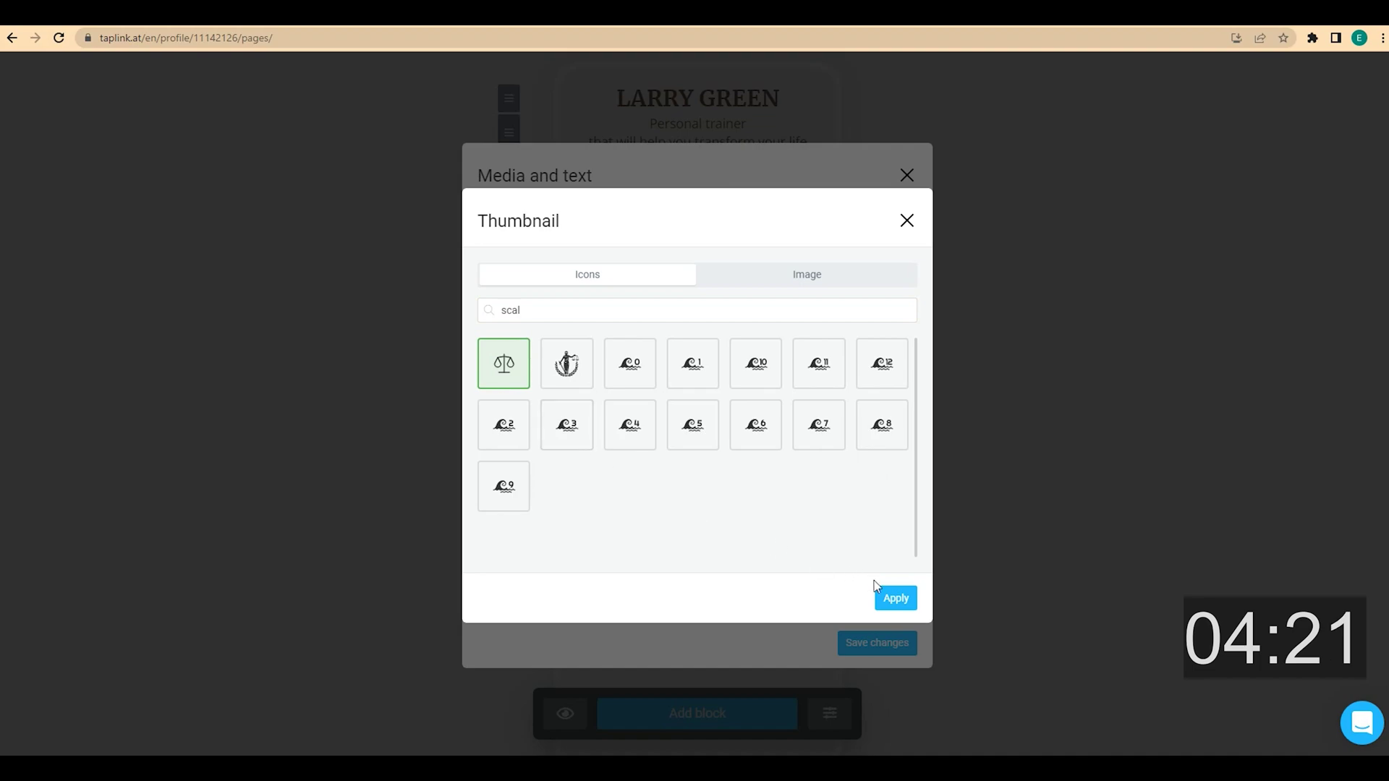
pyautogui.click(897, 600)
pyautogui.click(879, 715)
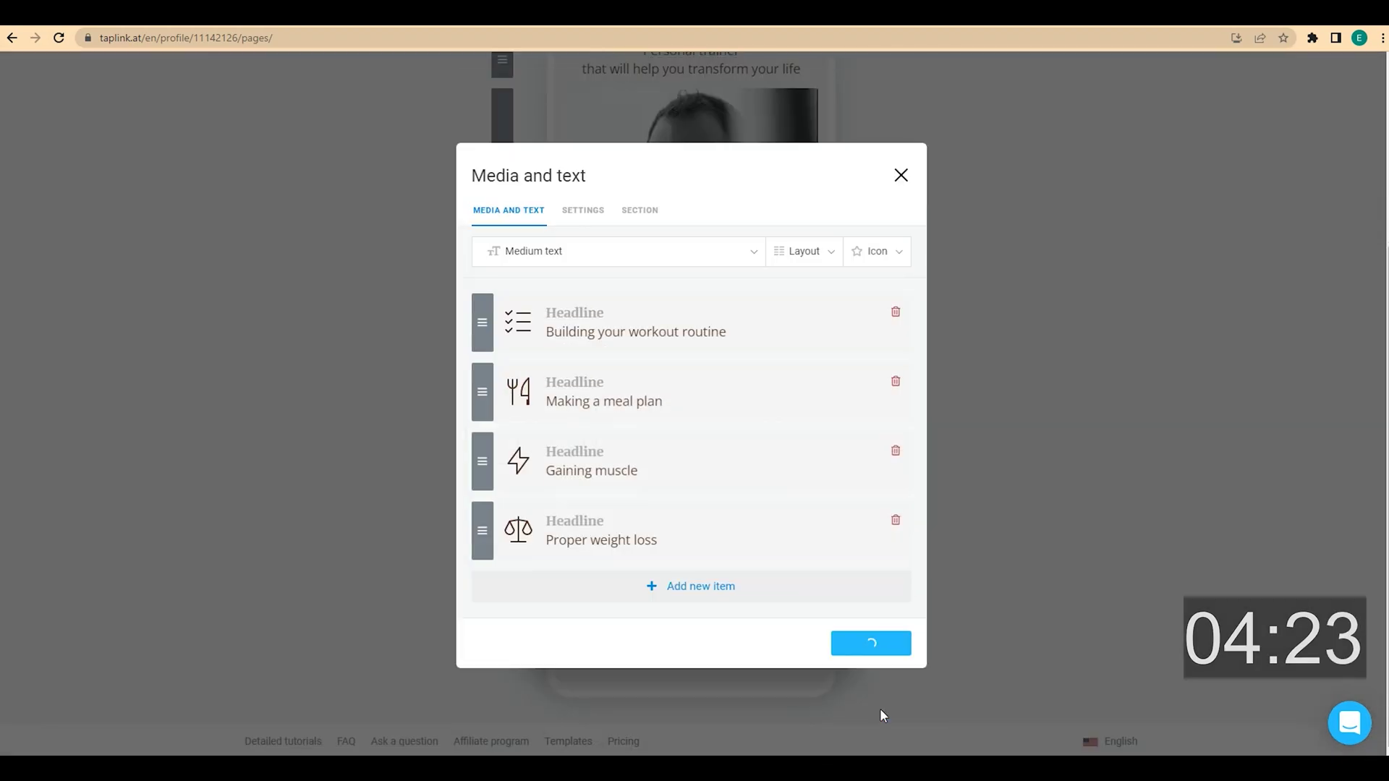
# Add a WhatsApp button labelled 'YOU READY? TEXT ME' linked to the trainer's phone number
pyautogui.scroll(-2, 962, 572)
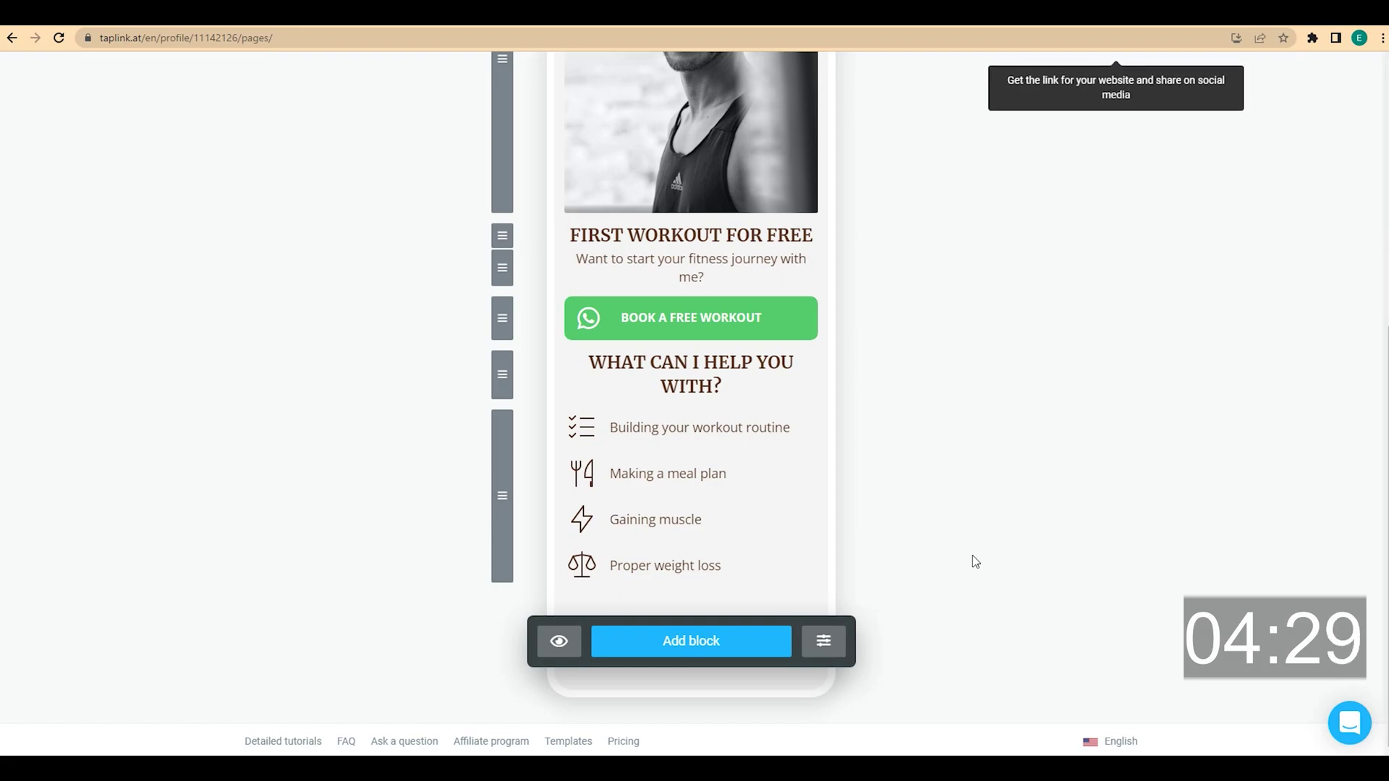
pyautogui.click(730, 646)
pyautogui.click(570, 396)
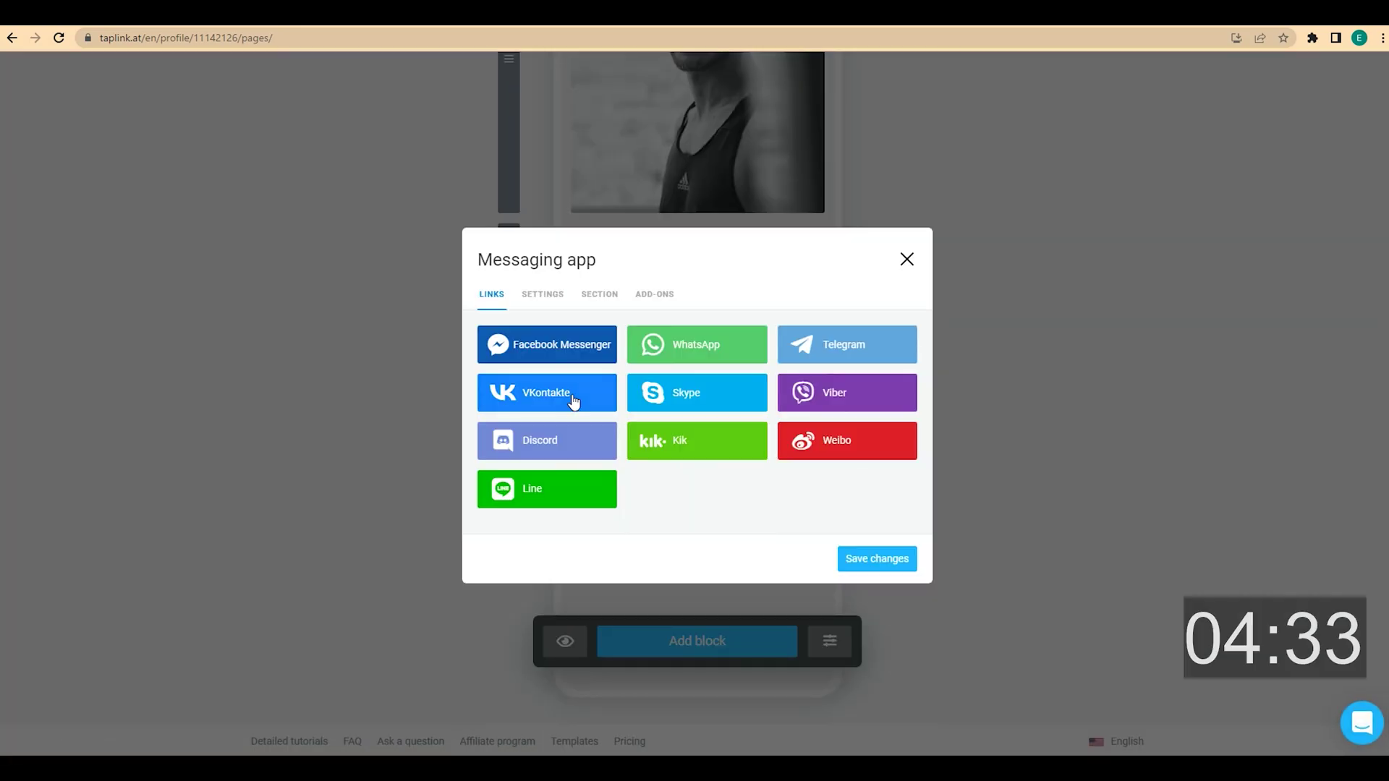
pyautogui.click(691, 349)
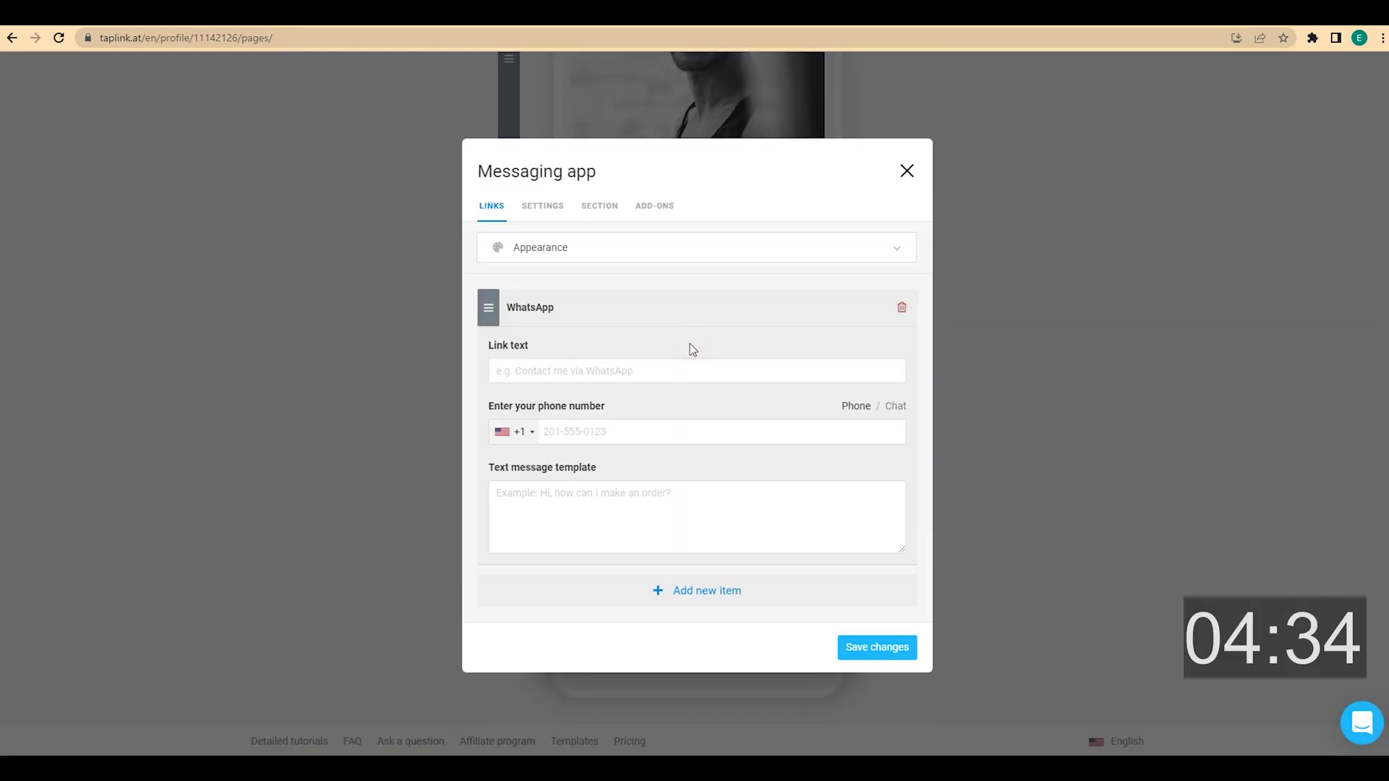
pyautogui.click(598, 365)
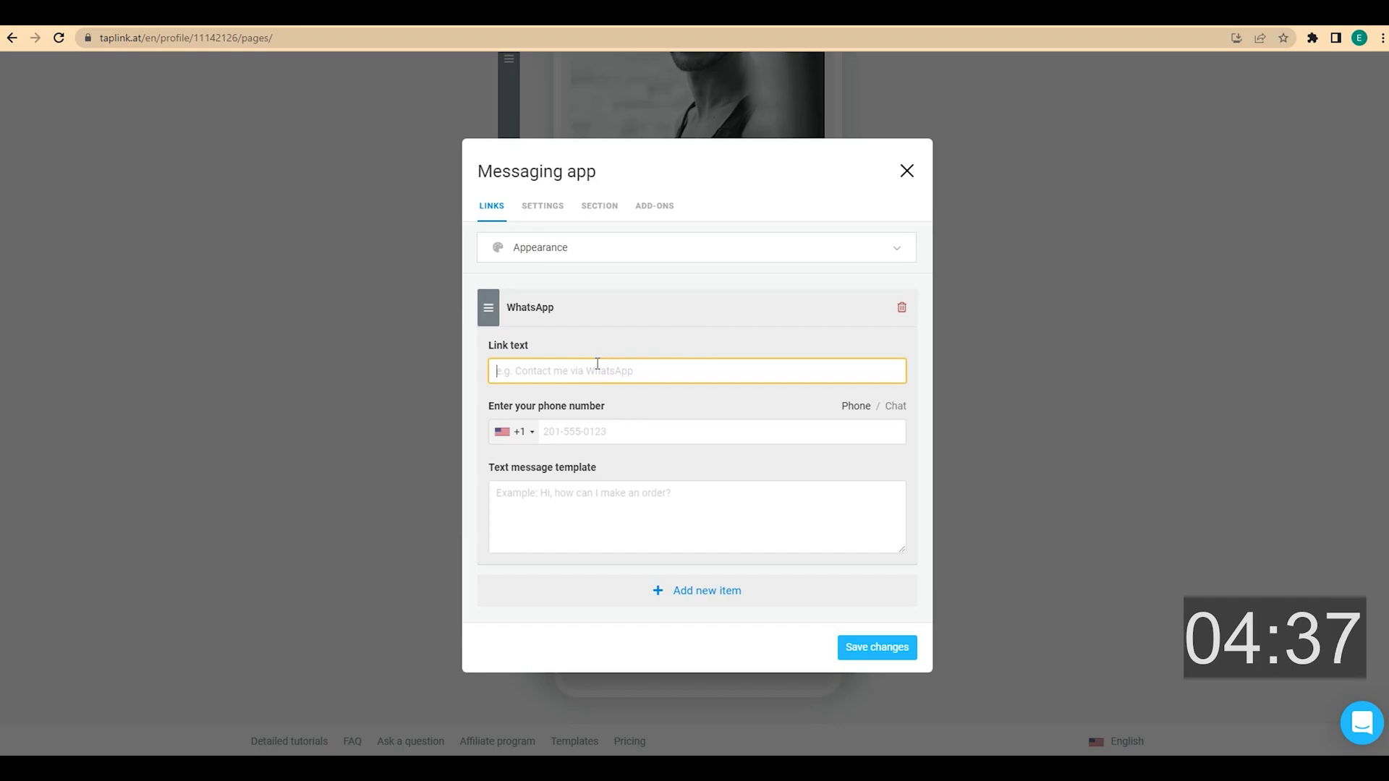
pyautogui.write('YOU READY? TEXT ME')
pyautogui.click(589, 432)
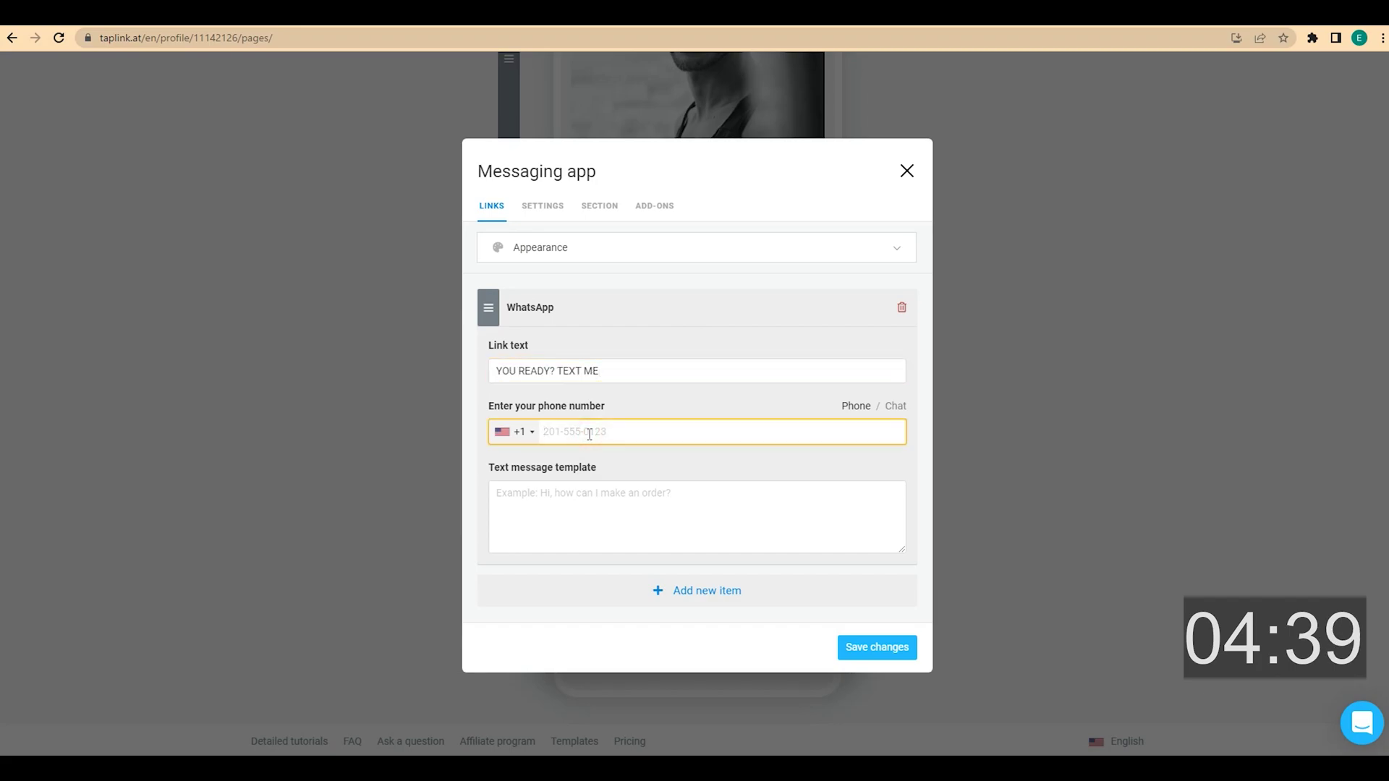
pyautogui.write('2015550123')
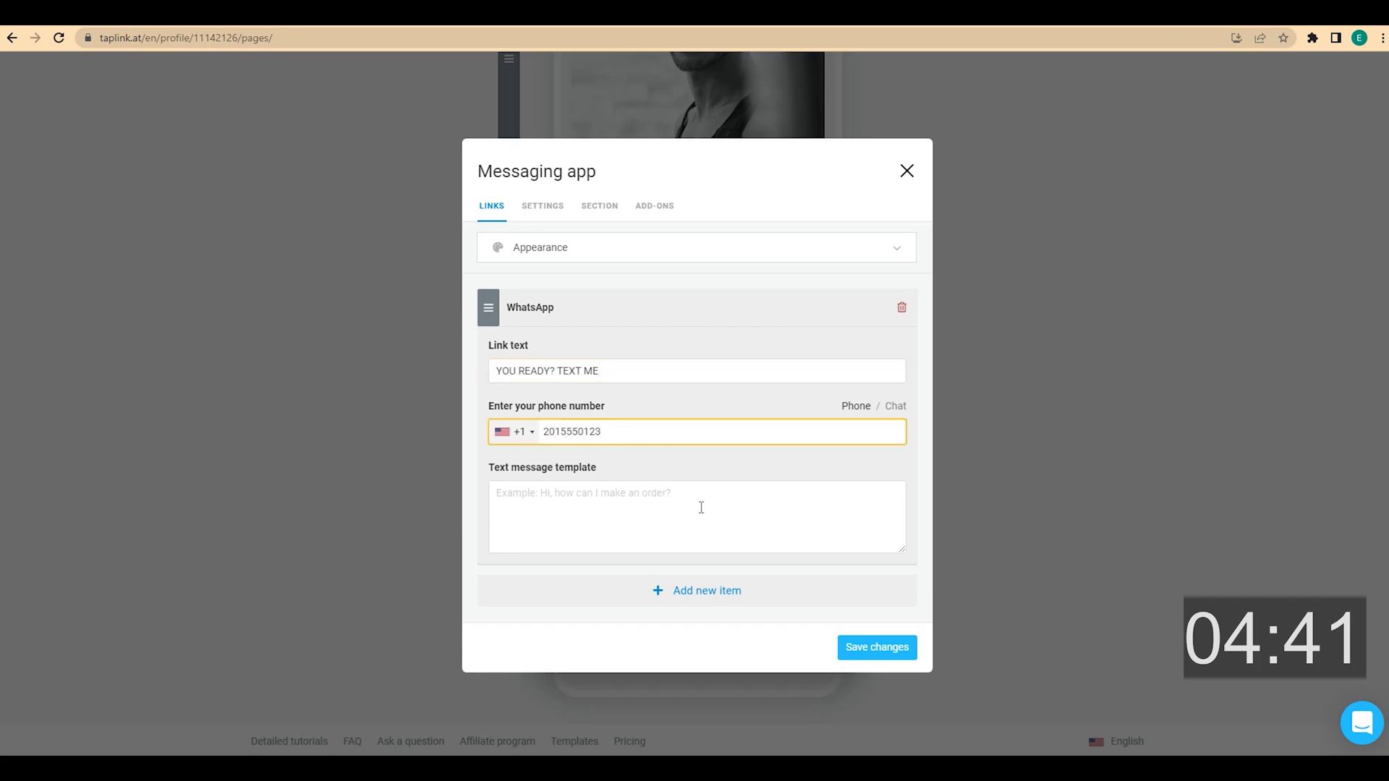
pyautogui.click(877, 648)
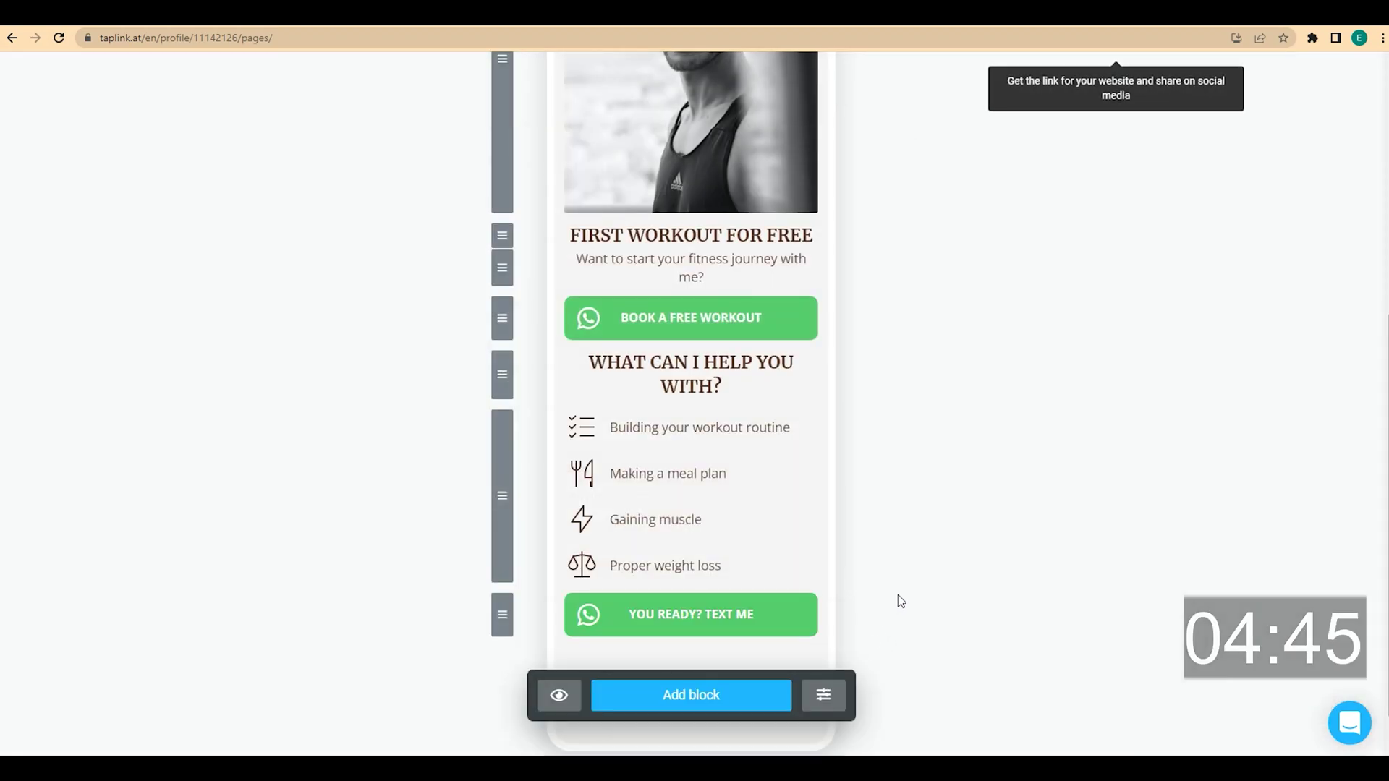
pyautogui.scroll(-1, 897, 595)
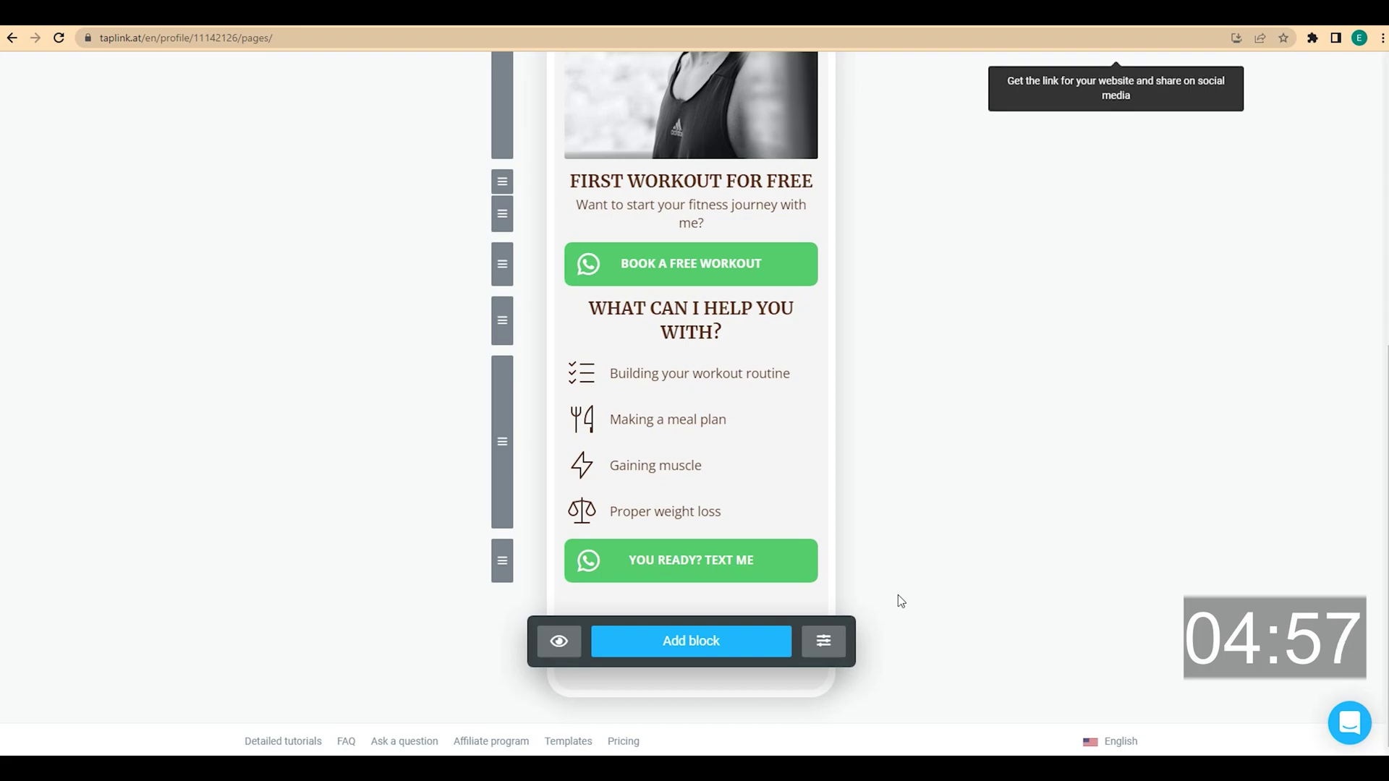
# Add a centred 'STORIES OF SUCCESS' text block styled as a small headline
pyautogui.click(745, 642)
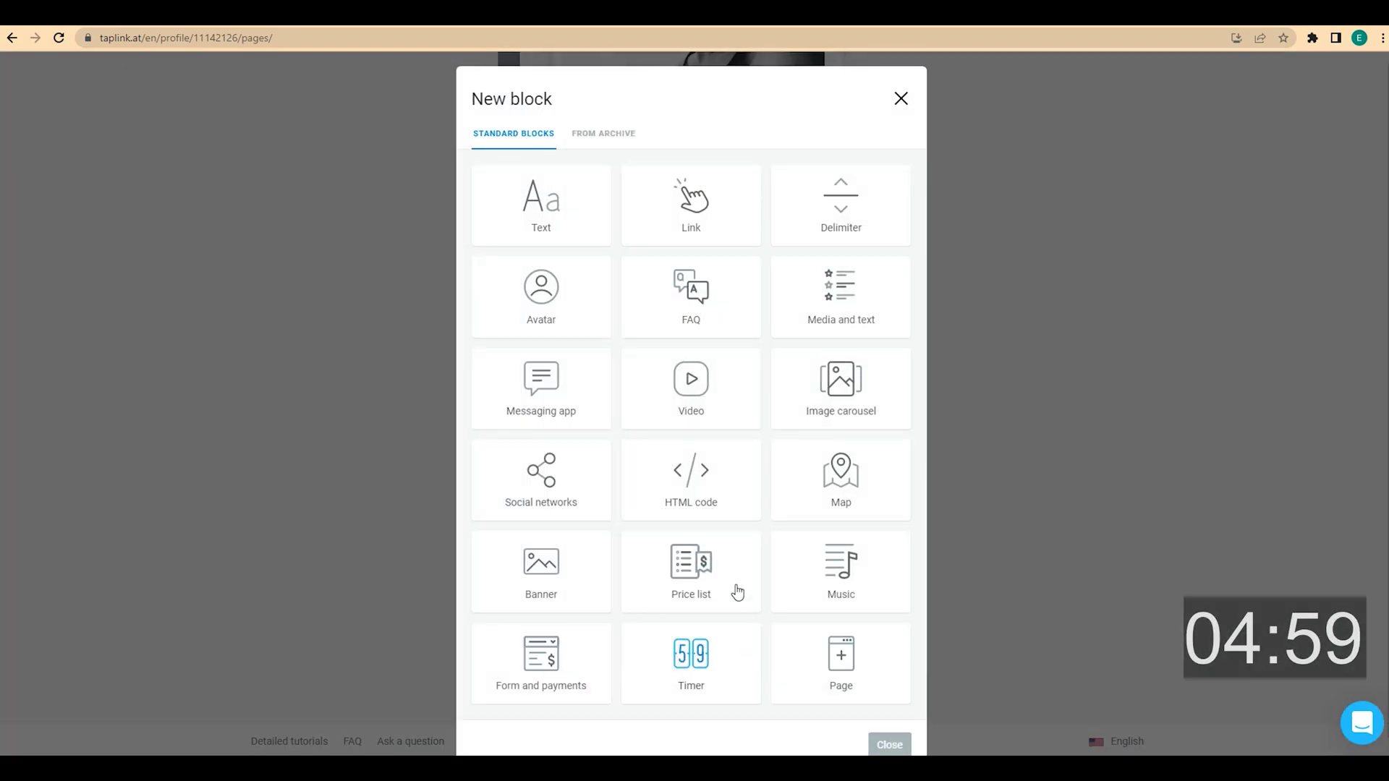
pyautogui.click(548, 219)
pyautogui.click(545, 384)
pyautogui.write('STORIES OF SUCCESS')
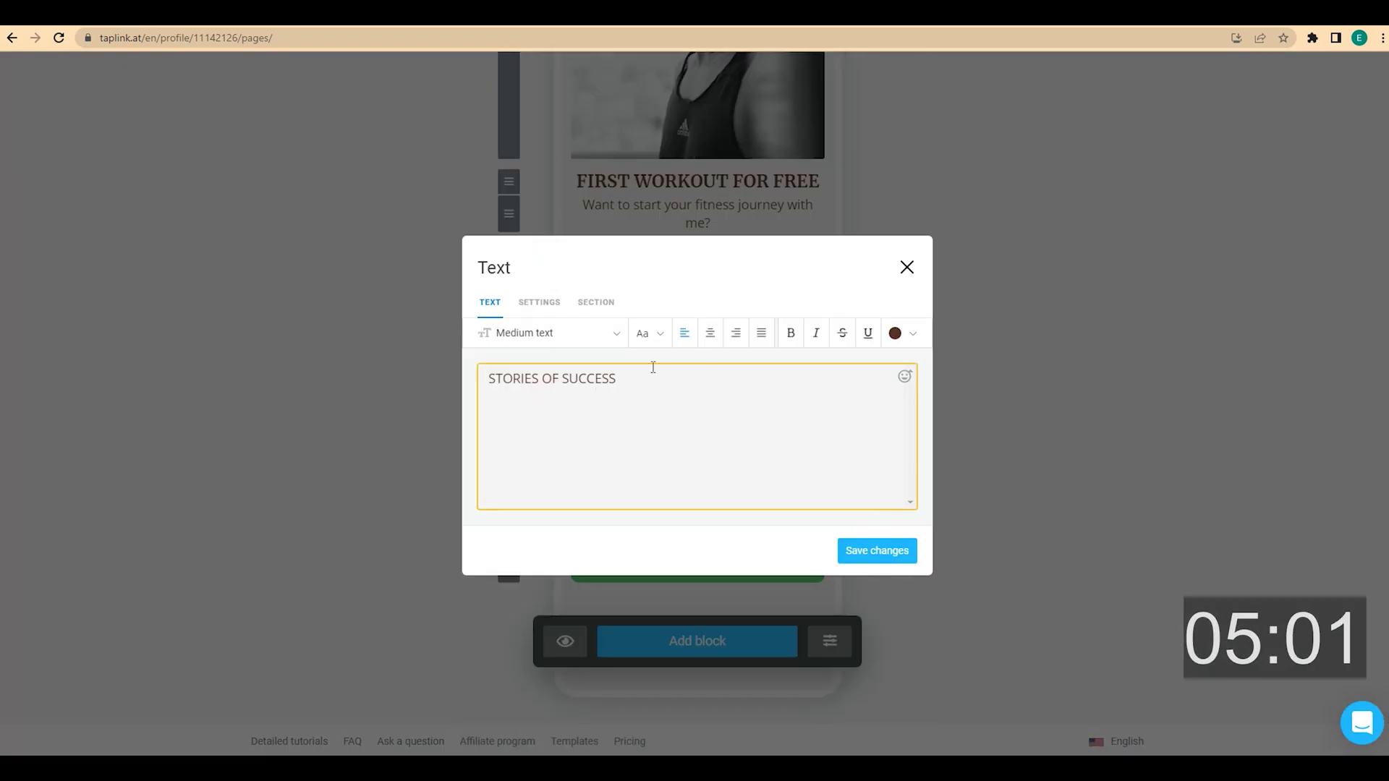
pyautogui.click(713, 337)
pyautogui.click(617, 338)
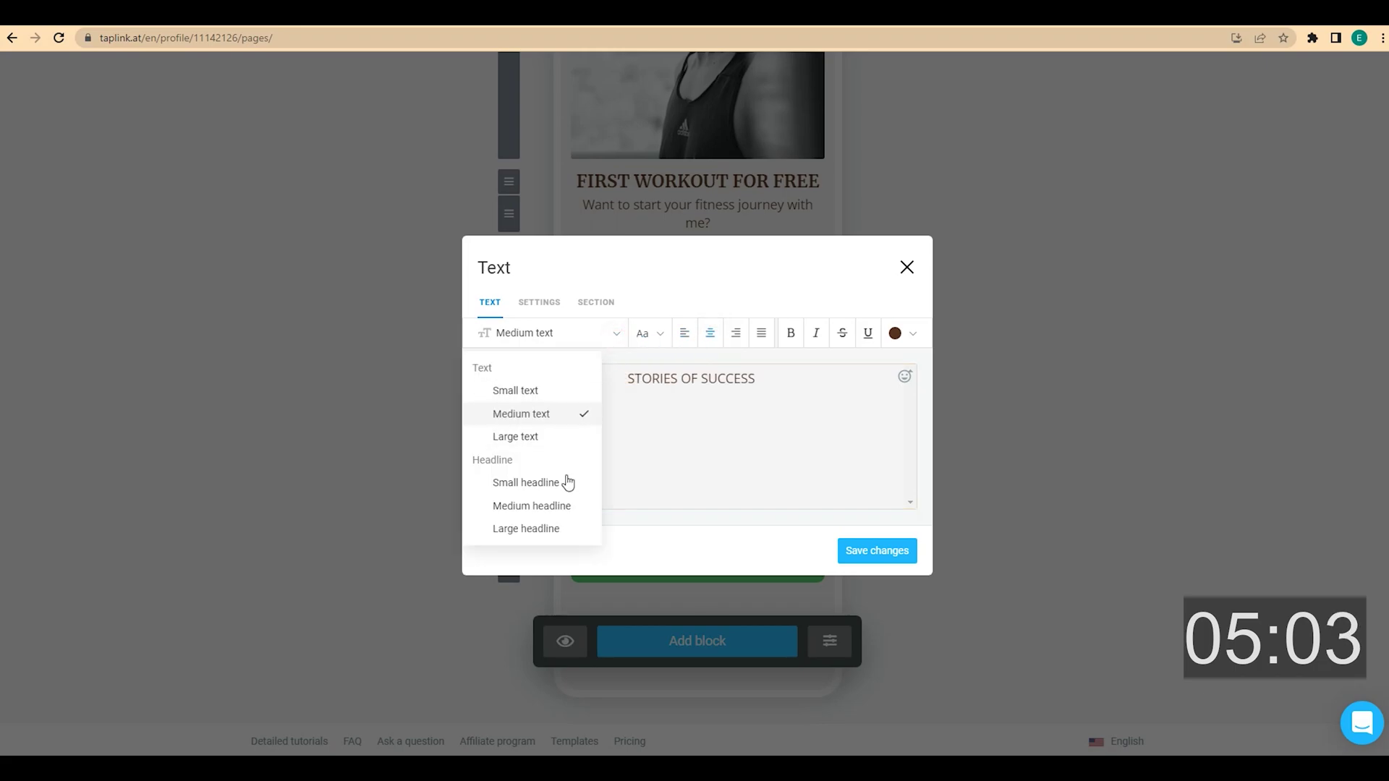
pyautogui.click(564, 480)
pyautogui.click(878, 547)
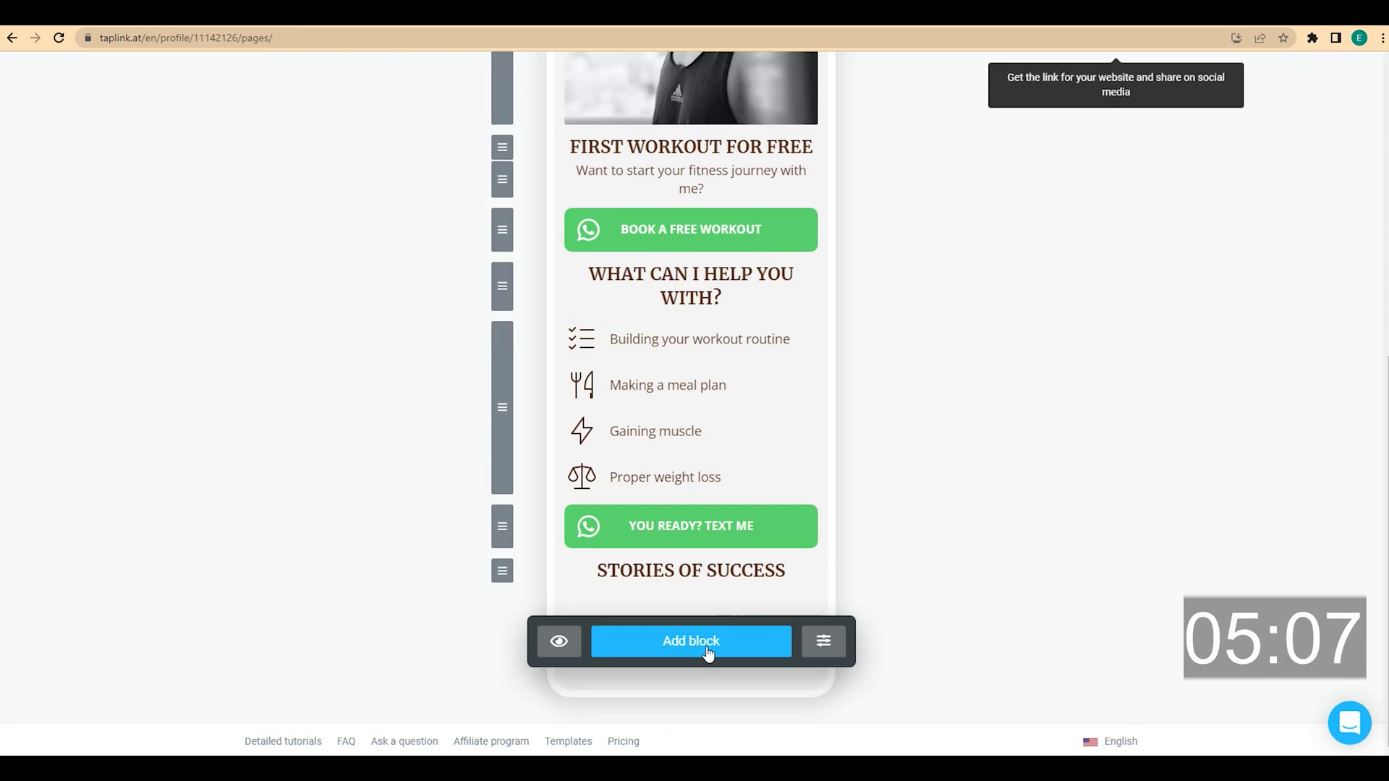
pyautogui.click(711, 648)
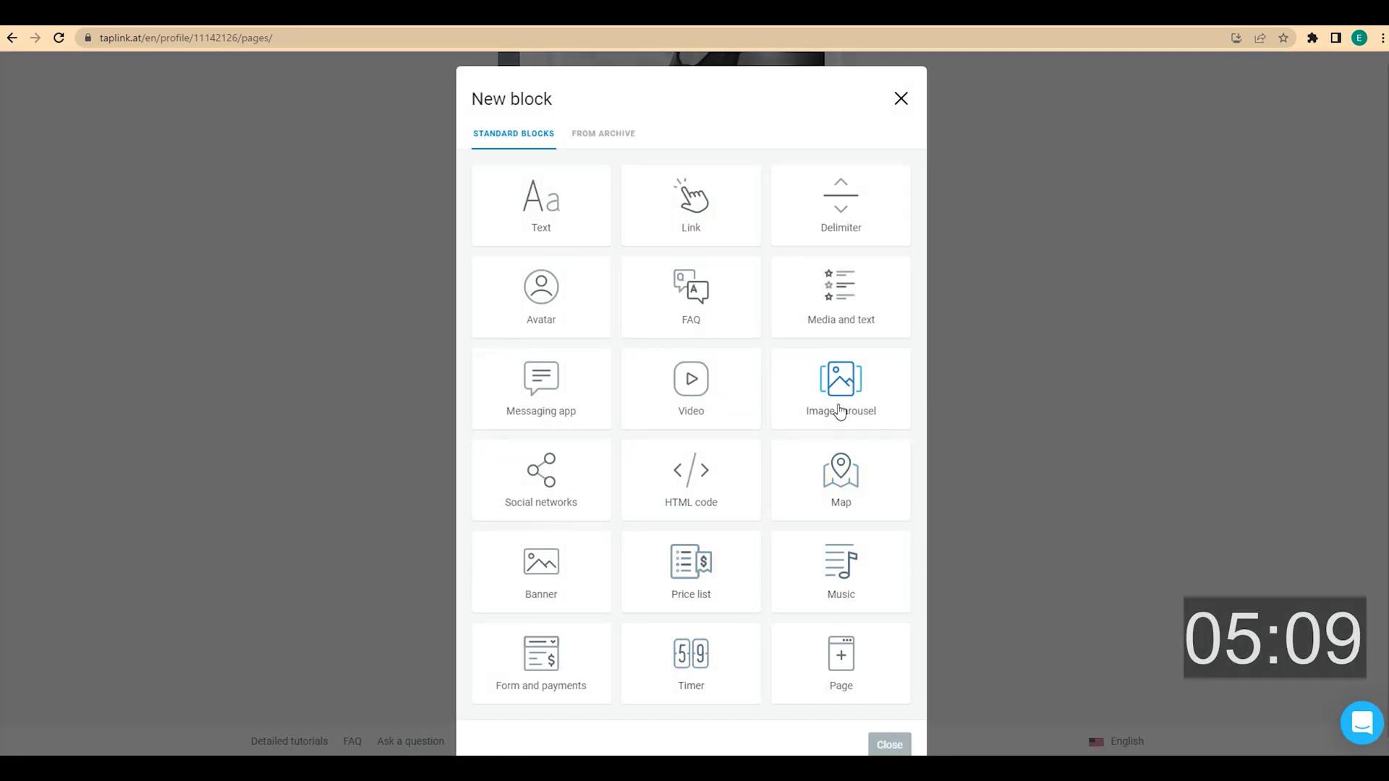
# Add a two-slide image carousel: the woman's gym photo first, the man's gym photo second
pyautogui.click(836, 404)
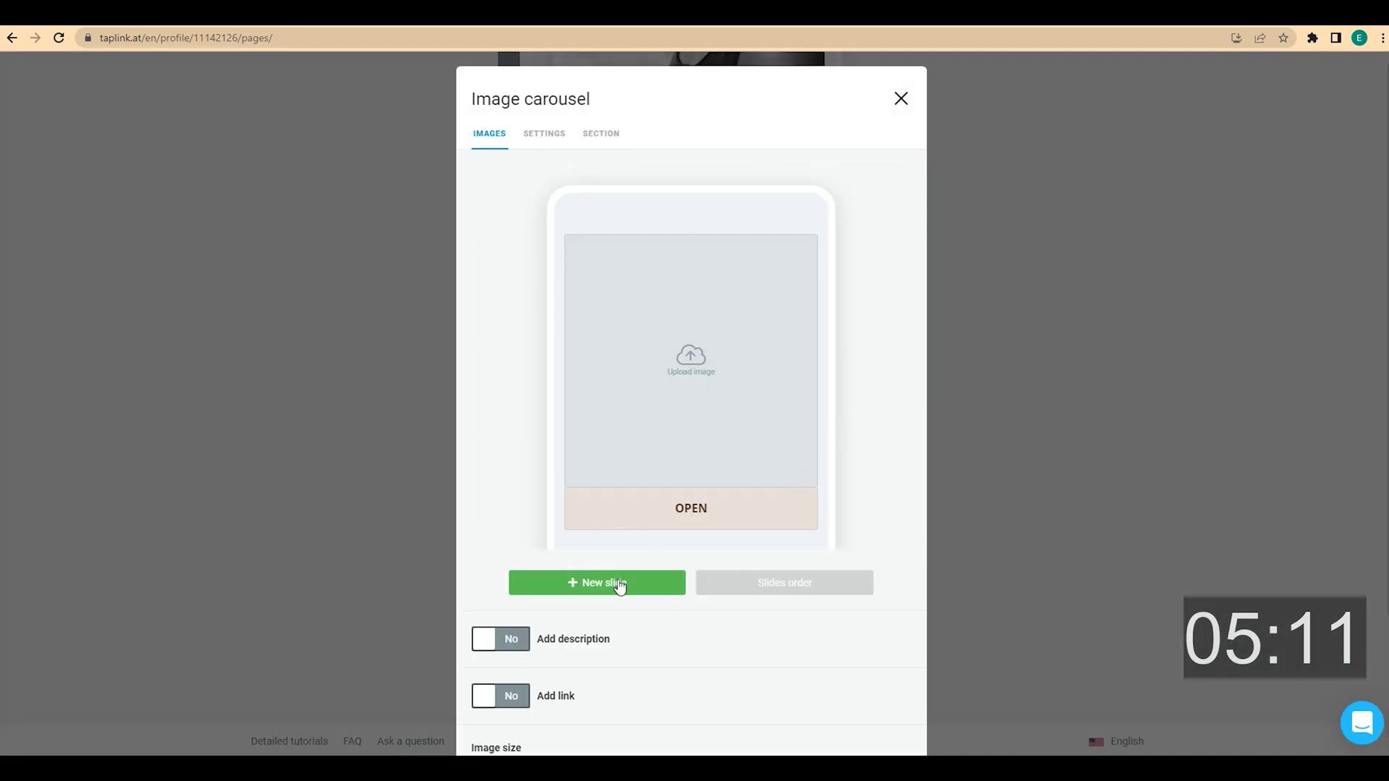
pyautogui.click(618, 589)
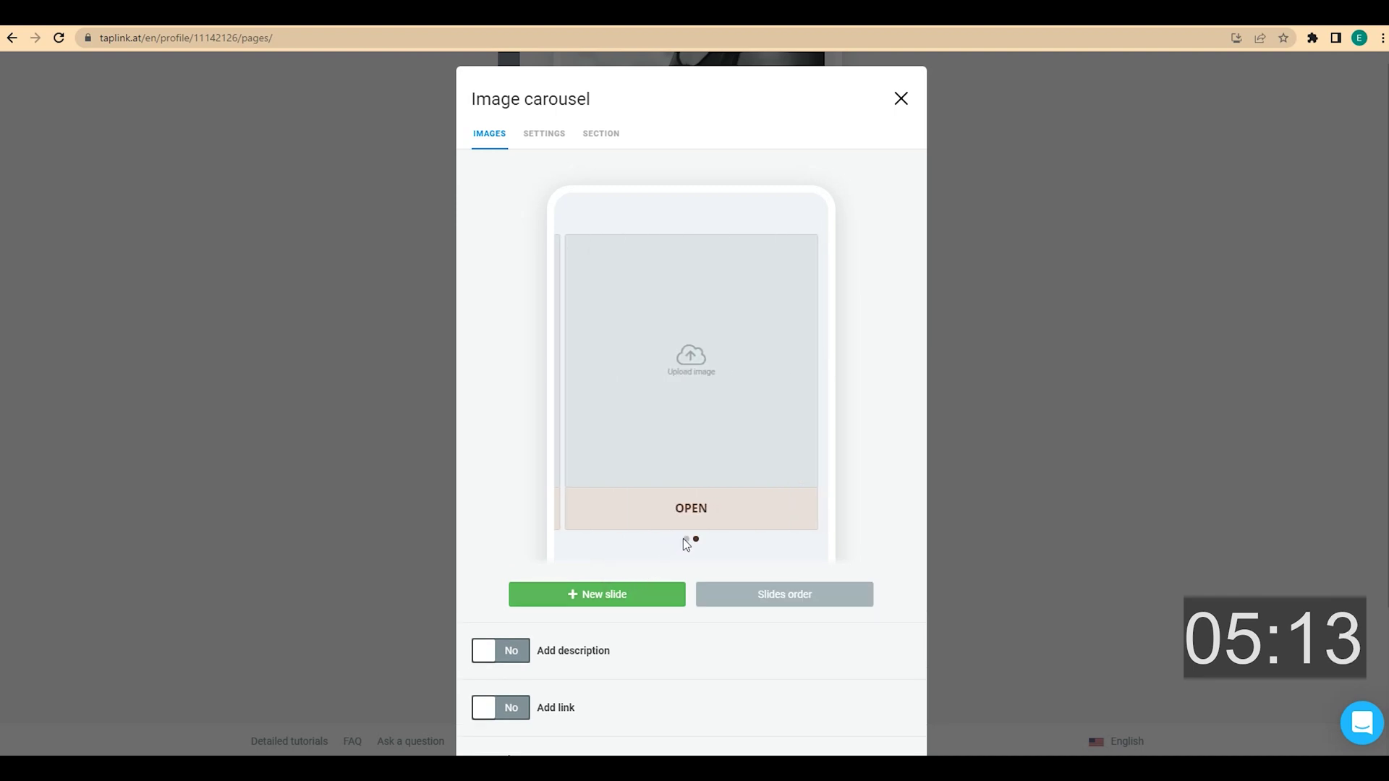
pyautogui.click(684, 540)
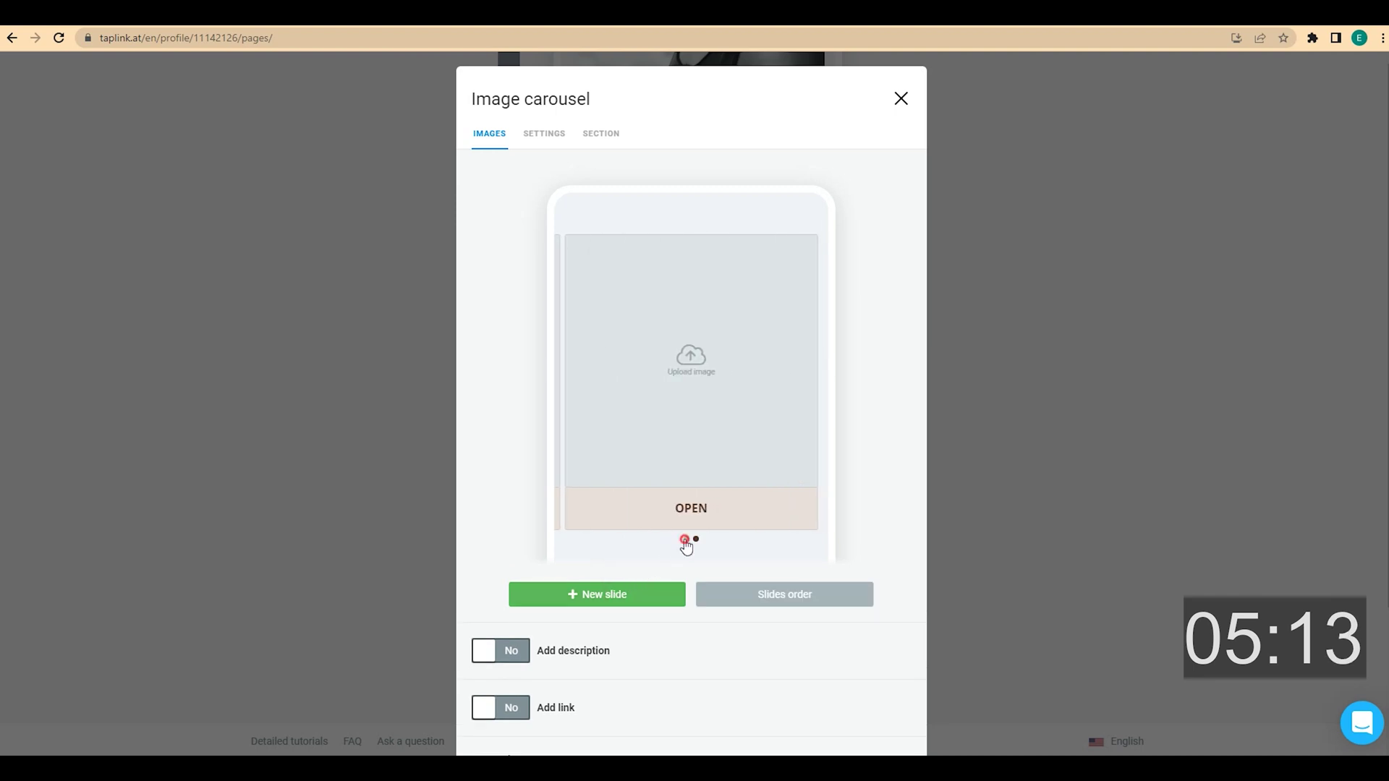
pyautogui.click(699, 379)
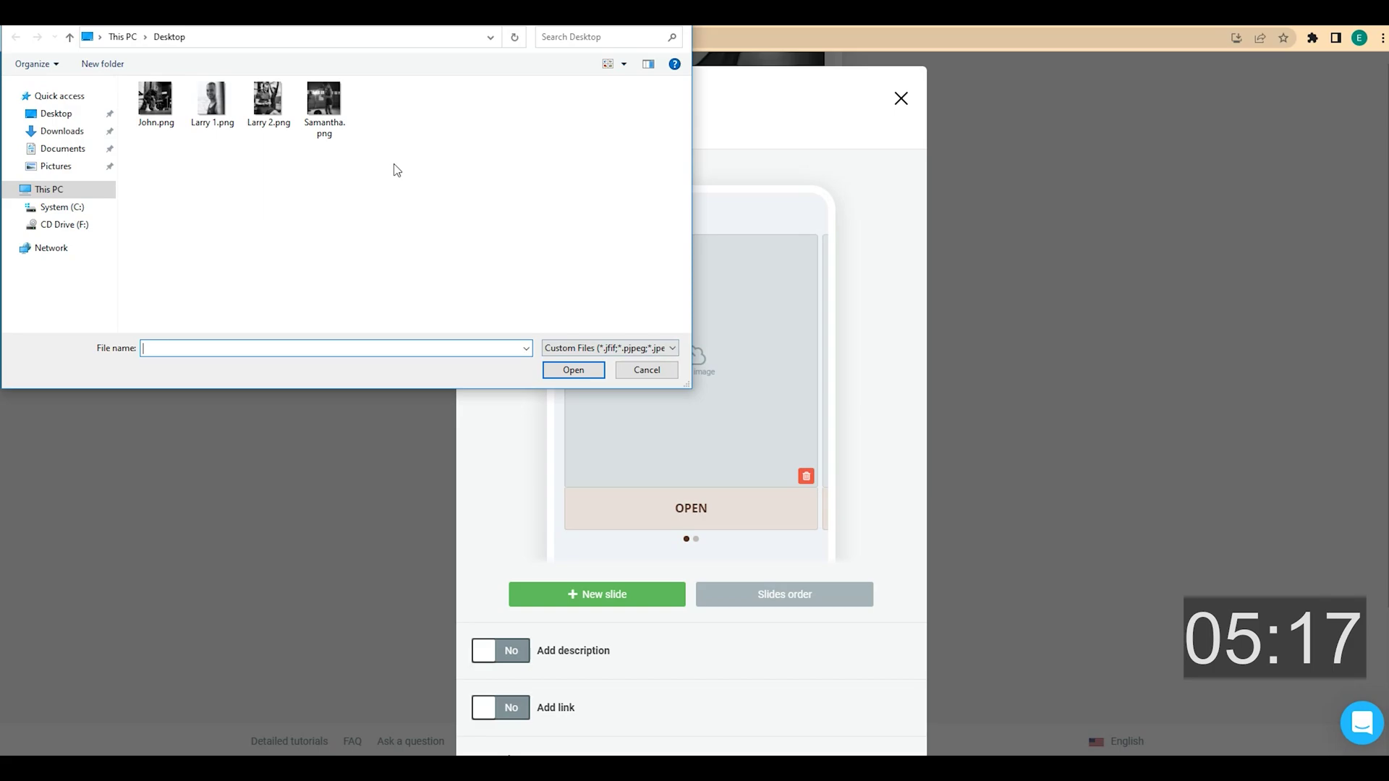
pyautogui.doubleClick(329, 101)
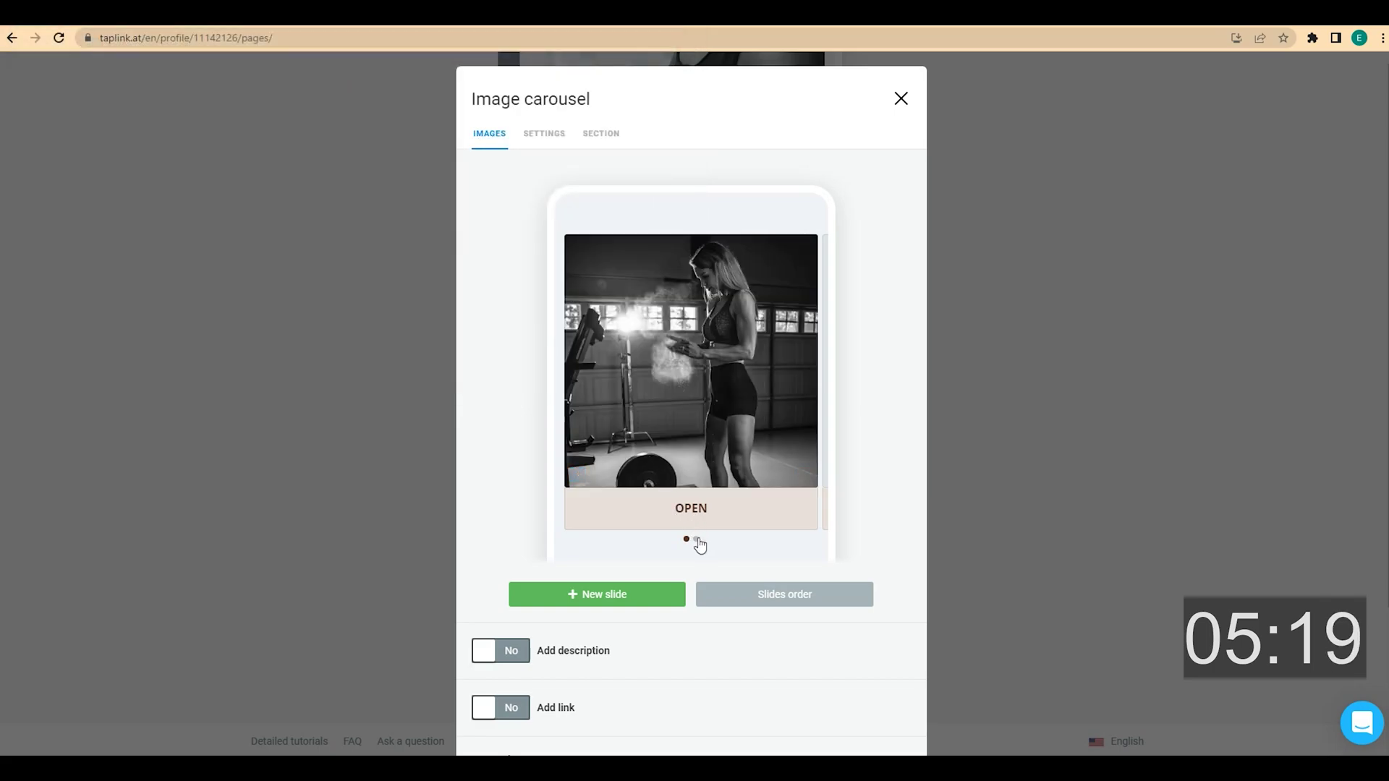
pyautogui.click(696, 540)
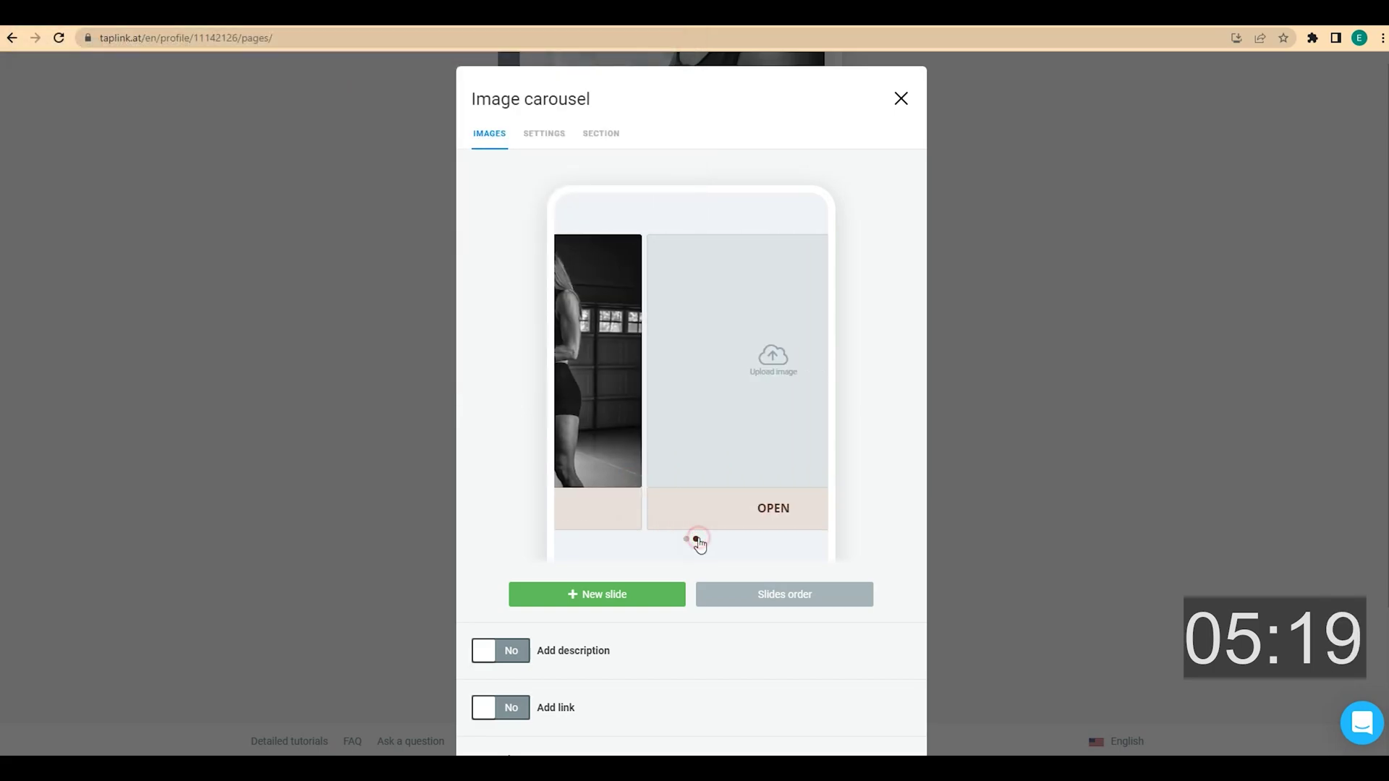
pyautogui.click(696, 389)
pyautogui.doubleClick(157, 101)
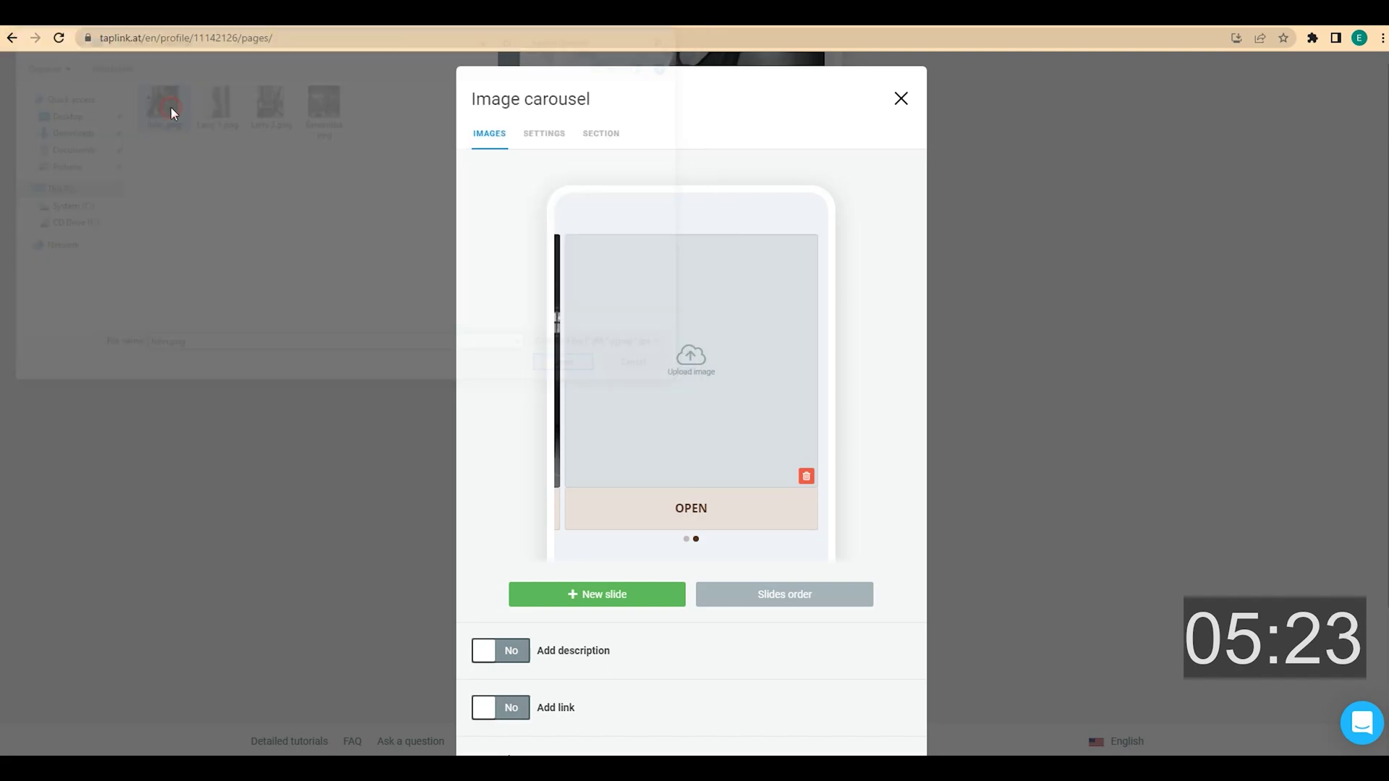
pyautogui.click(686, 539)
# Enable slide descriptions and give the first slide its name-and-age headline and weight-loss testimonial
pyautogui.scroll(-2, 685, 546)
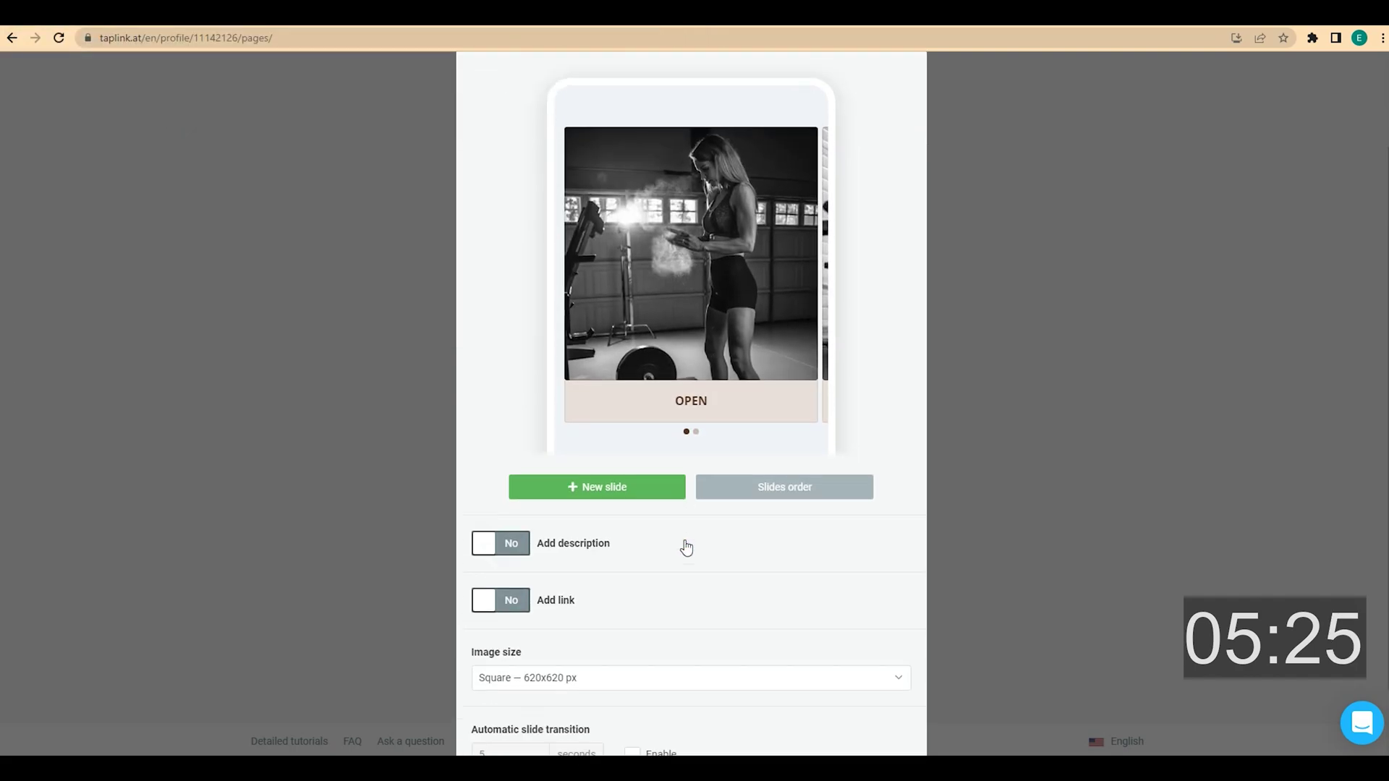
pyautogui.click(524, 509)
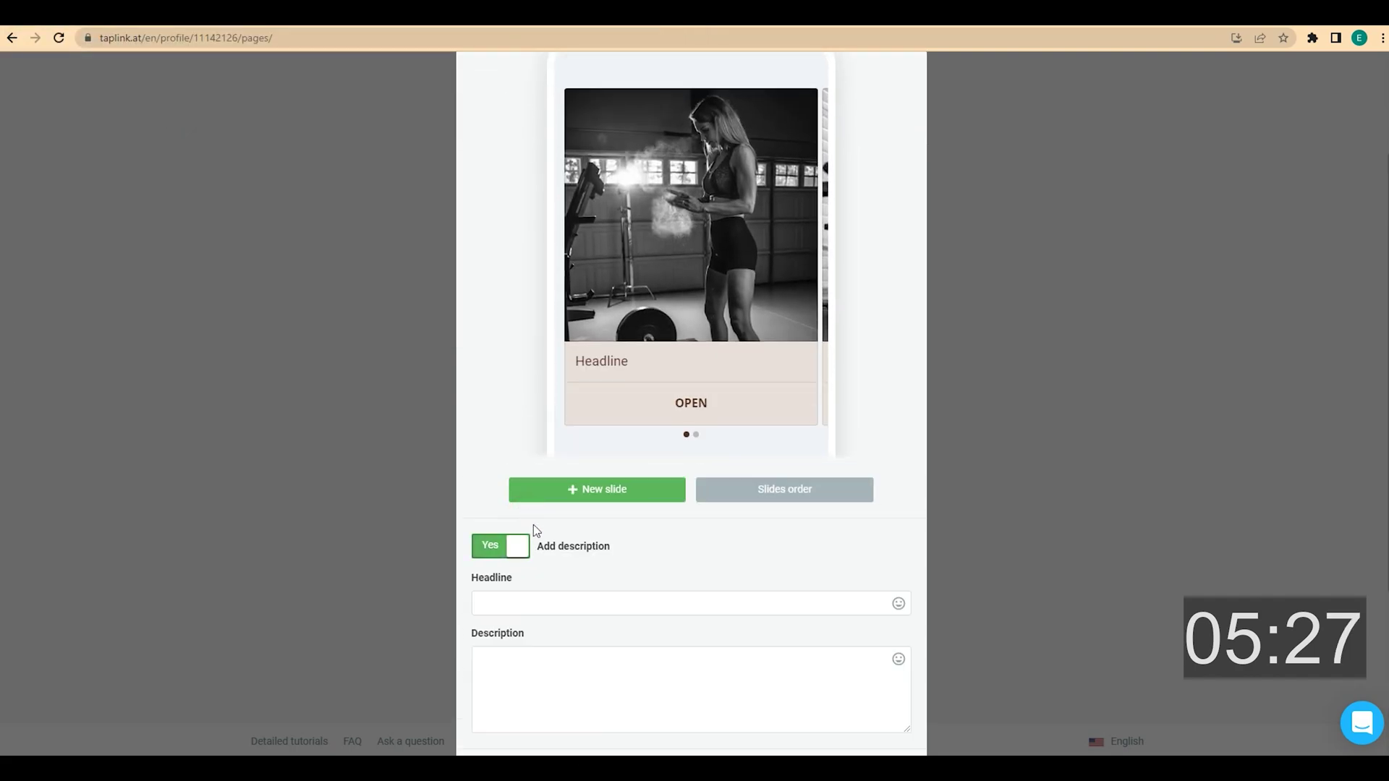
pyautogui.scroll(-1, 549, 550)
pyautogui.click(523, 529)
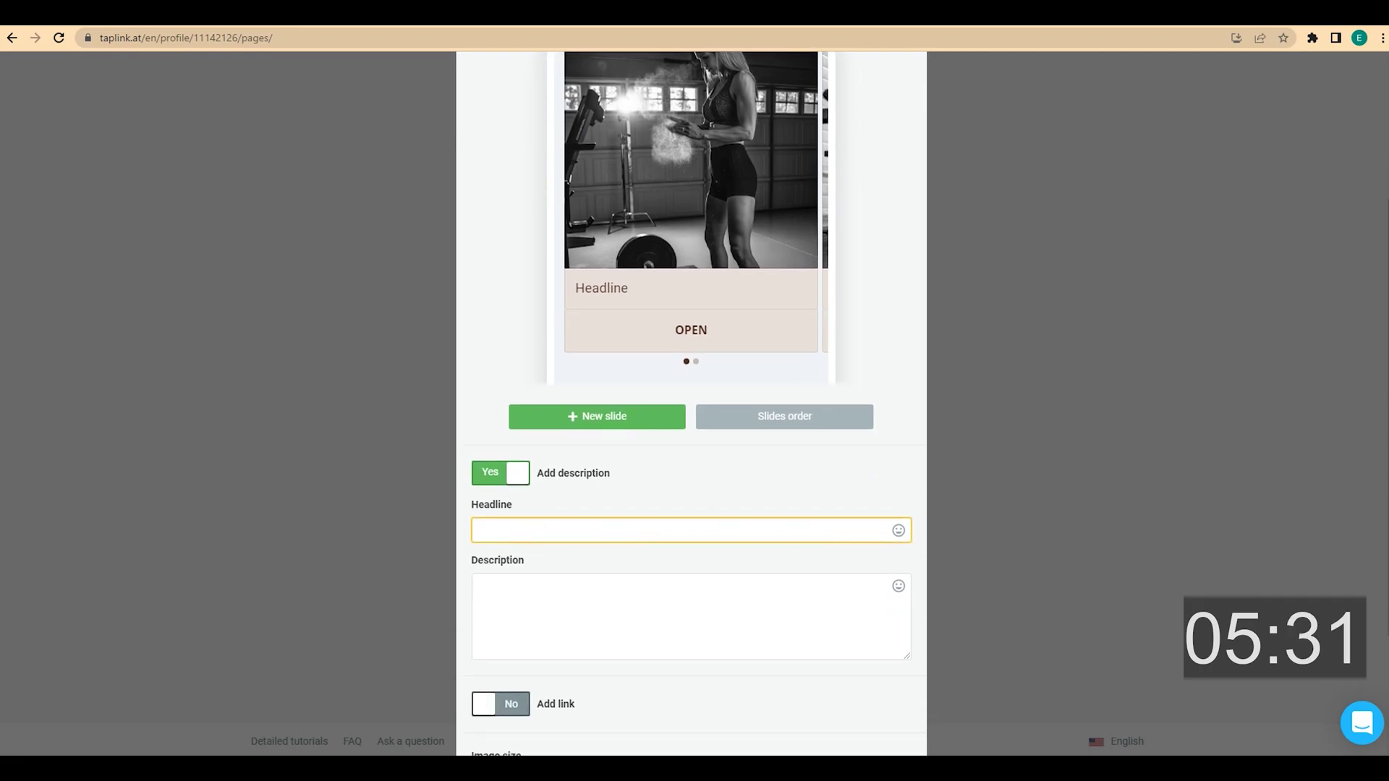
pyautogui.click(497, 530)
pyautogui.write('Samantha, 25')
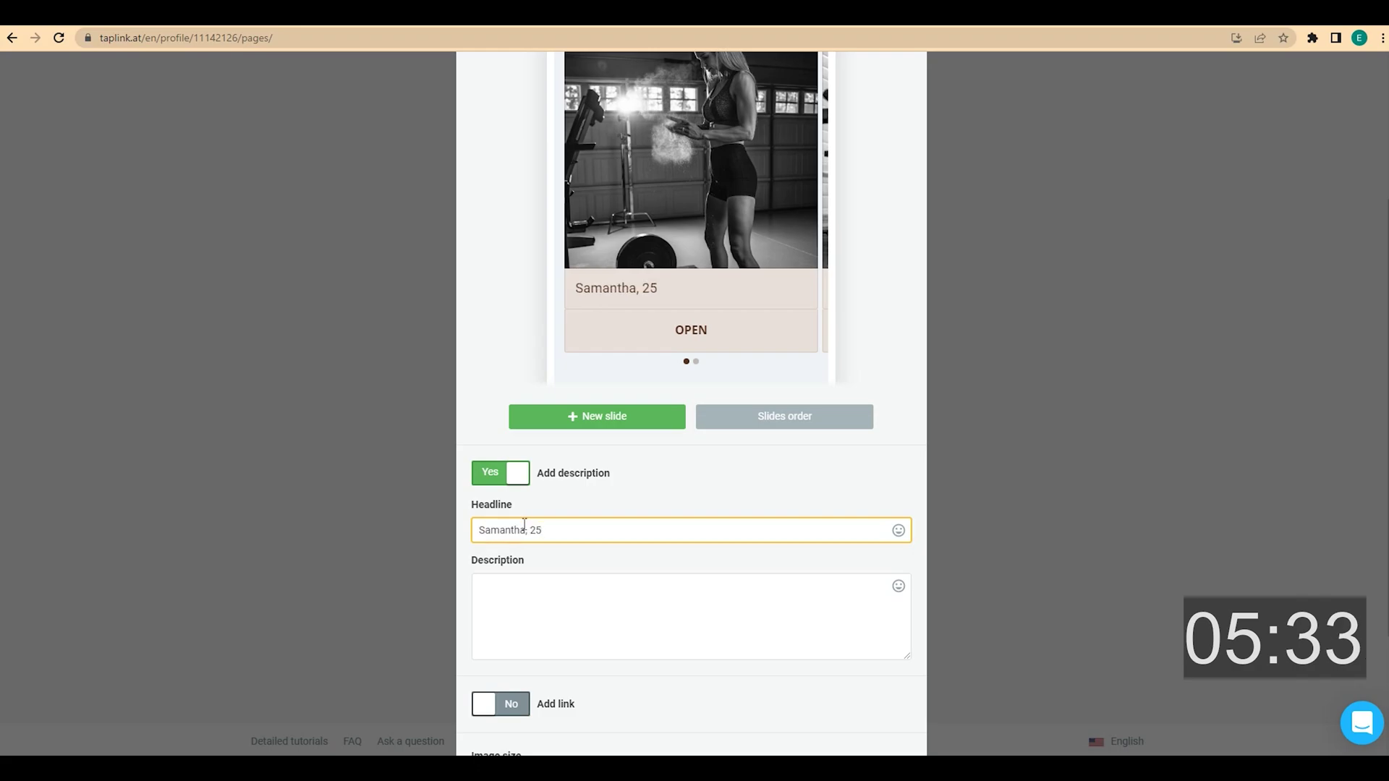
pyautogui.click(518, 587)
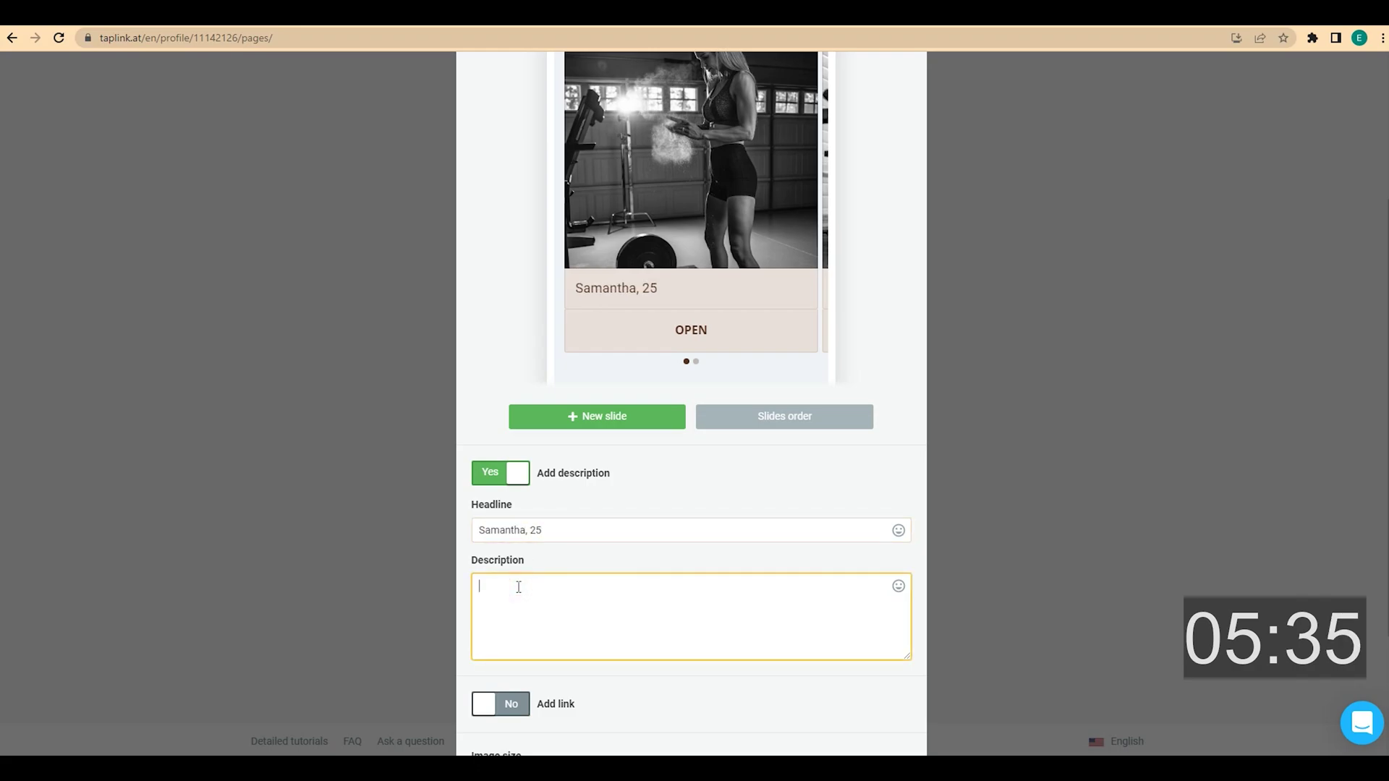
pyautogui.click(1017, 594)
pyautogui.click(508, 585)
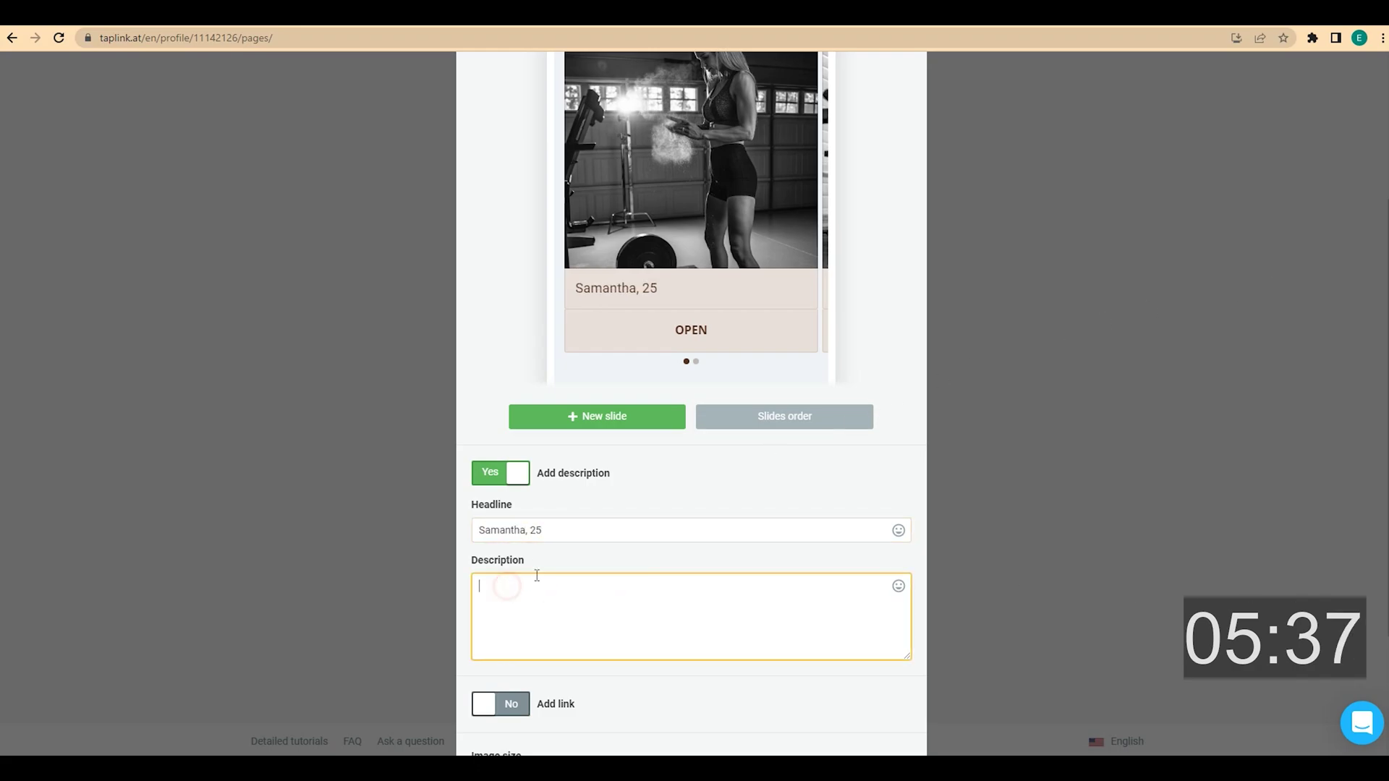
pyautogui.write('In just 6 months, I lost 12 kilos. Before that, I had been going to the gym for two years, but there was no result.')
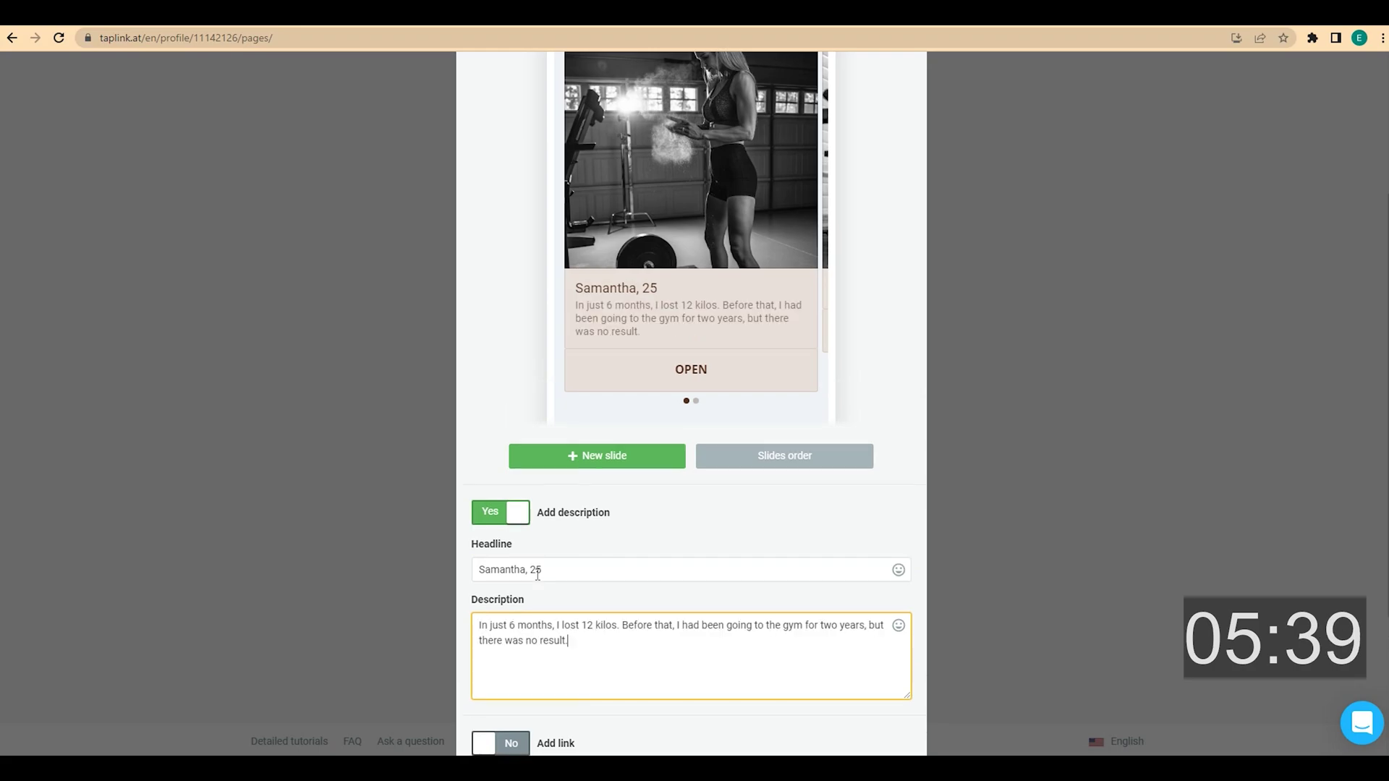
# Give the second slide its name-and-age headline and testimonial text
pyautogui.click(696, 401)
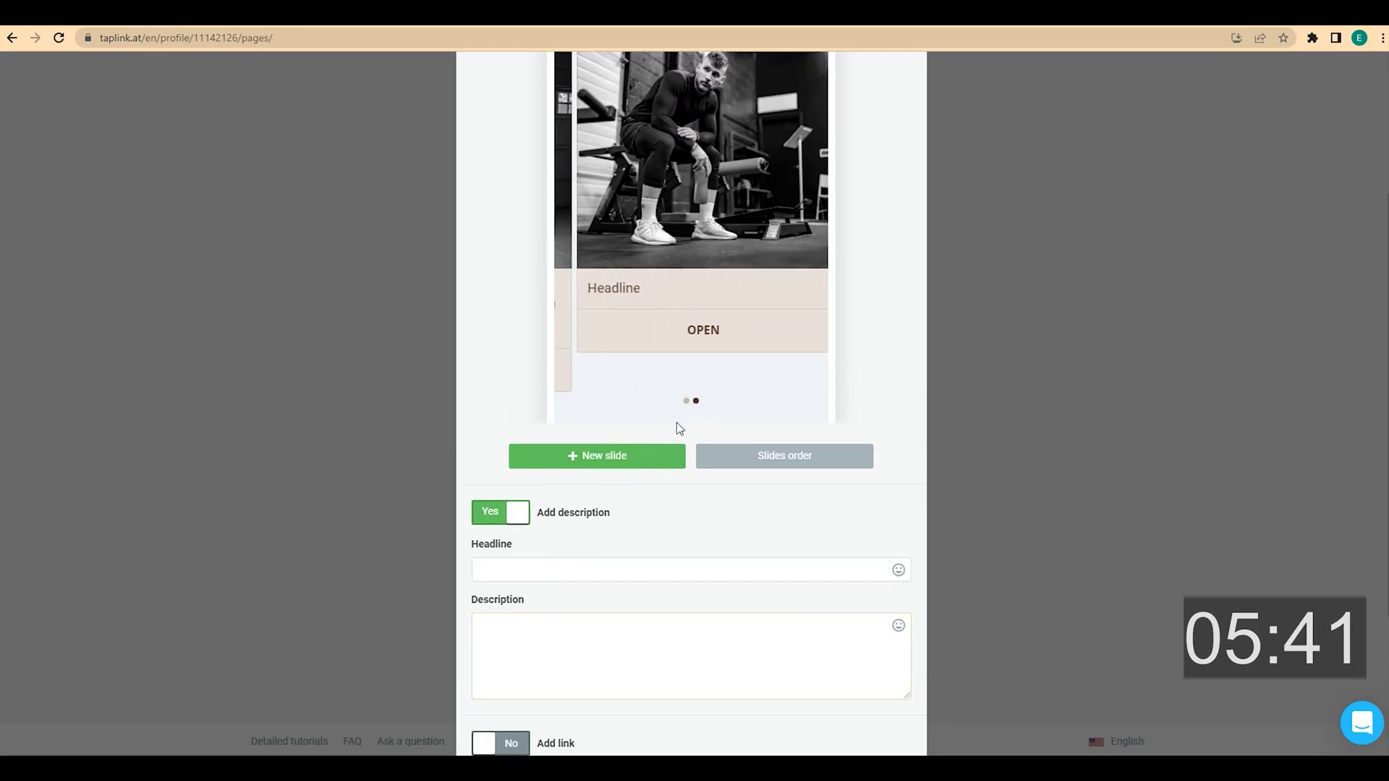
pyautogui.click(530, 561)
pyautogui.write('John, 27')
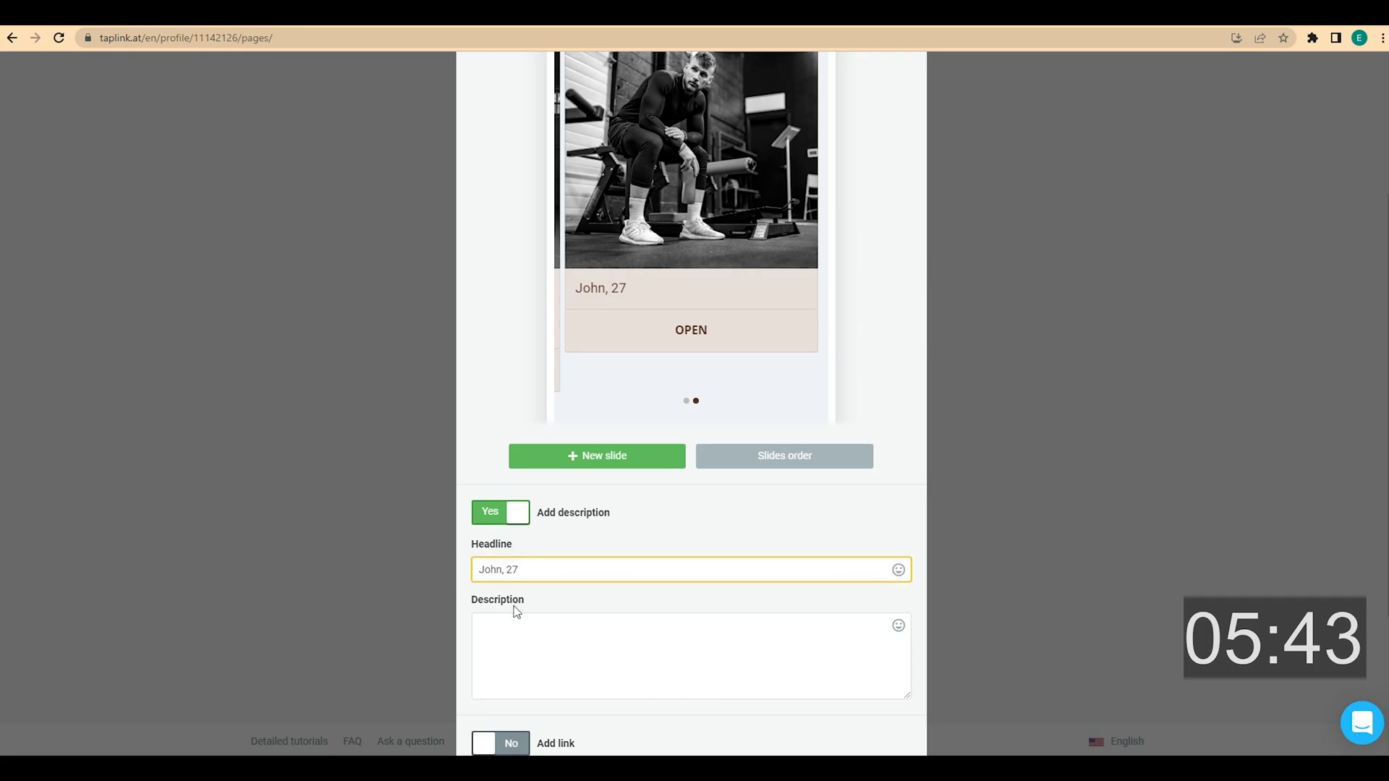
pyautogui.click(512, 621)
pyautogui.write('I had always been thin and stooped. Larry fixed it in about a year. I thought it was impossible. With Larry, anything is possible.')
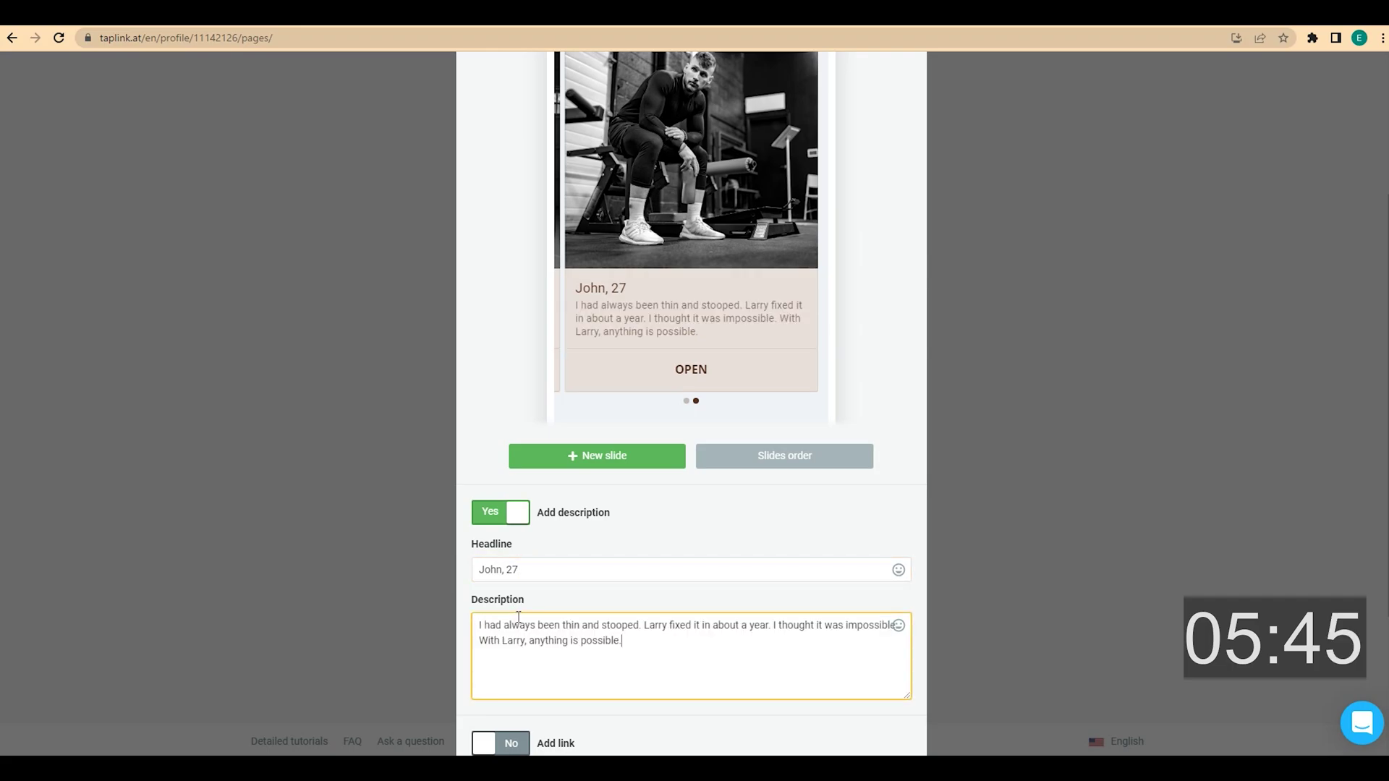
# Turn on automatic slide transition every 5 seconds and save the carousel
pyautogui.scroll(3, 623, 577)
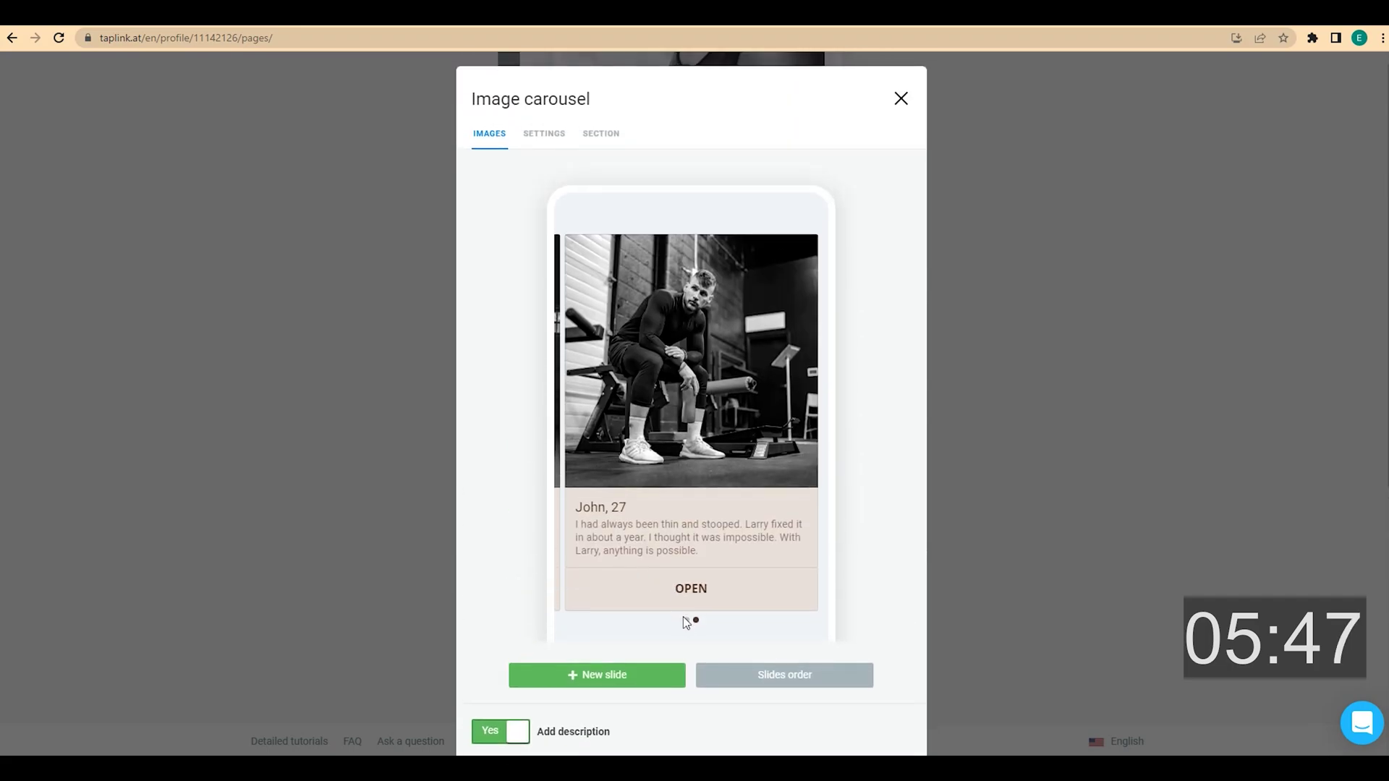
pyautogui.click(685, 621)
pyautogui.scroll(-6, 691, 615)
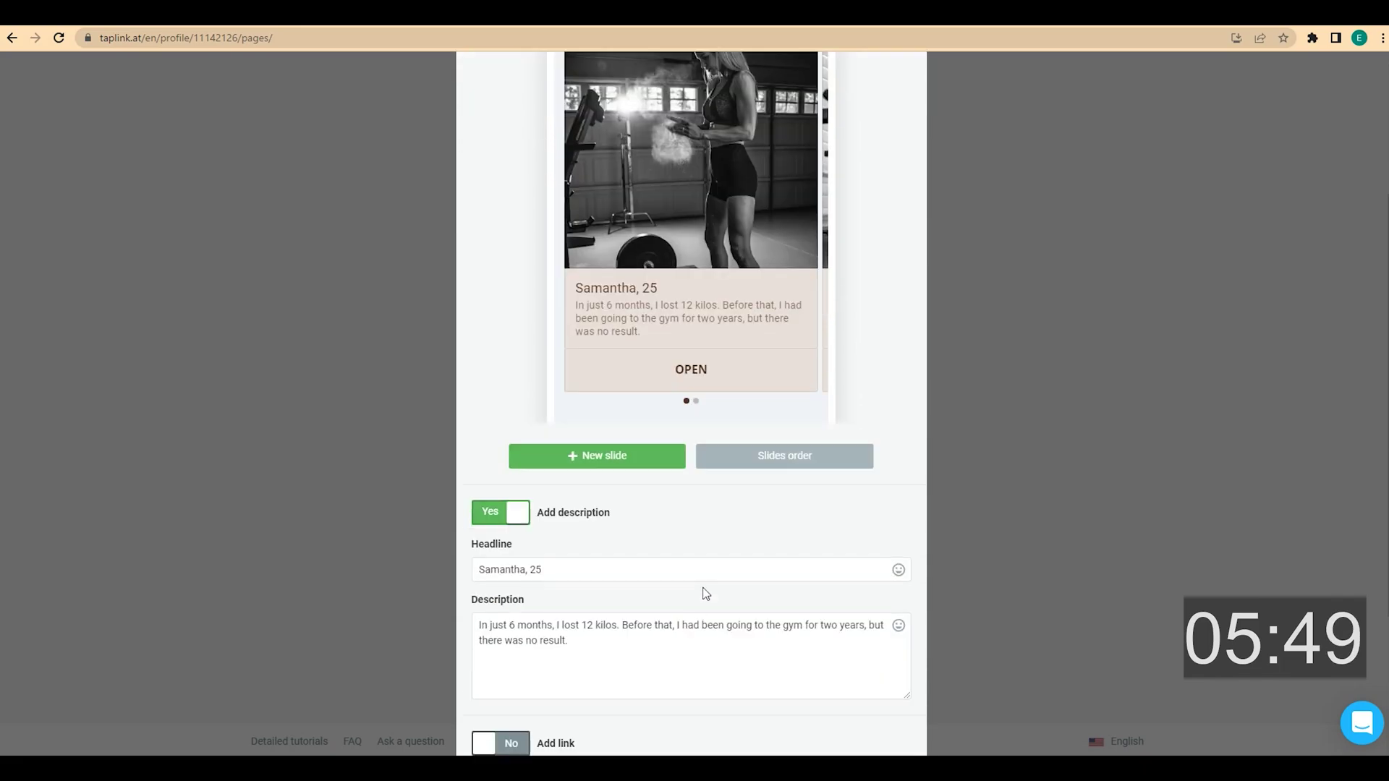
pyautogui.click(659, 681)
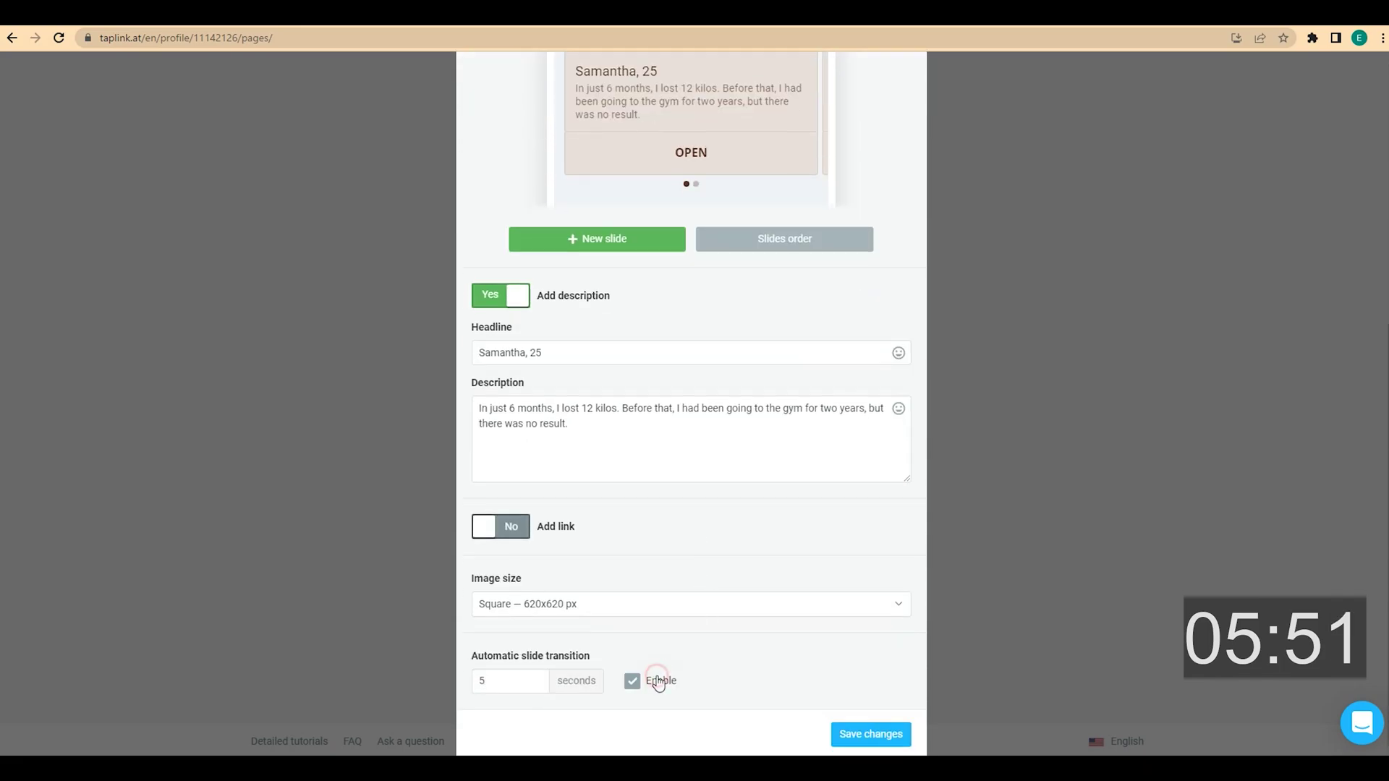
pyautogui.click(878, 728)
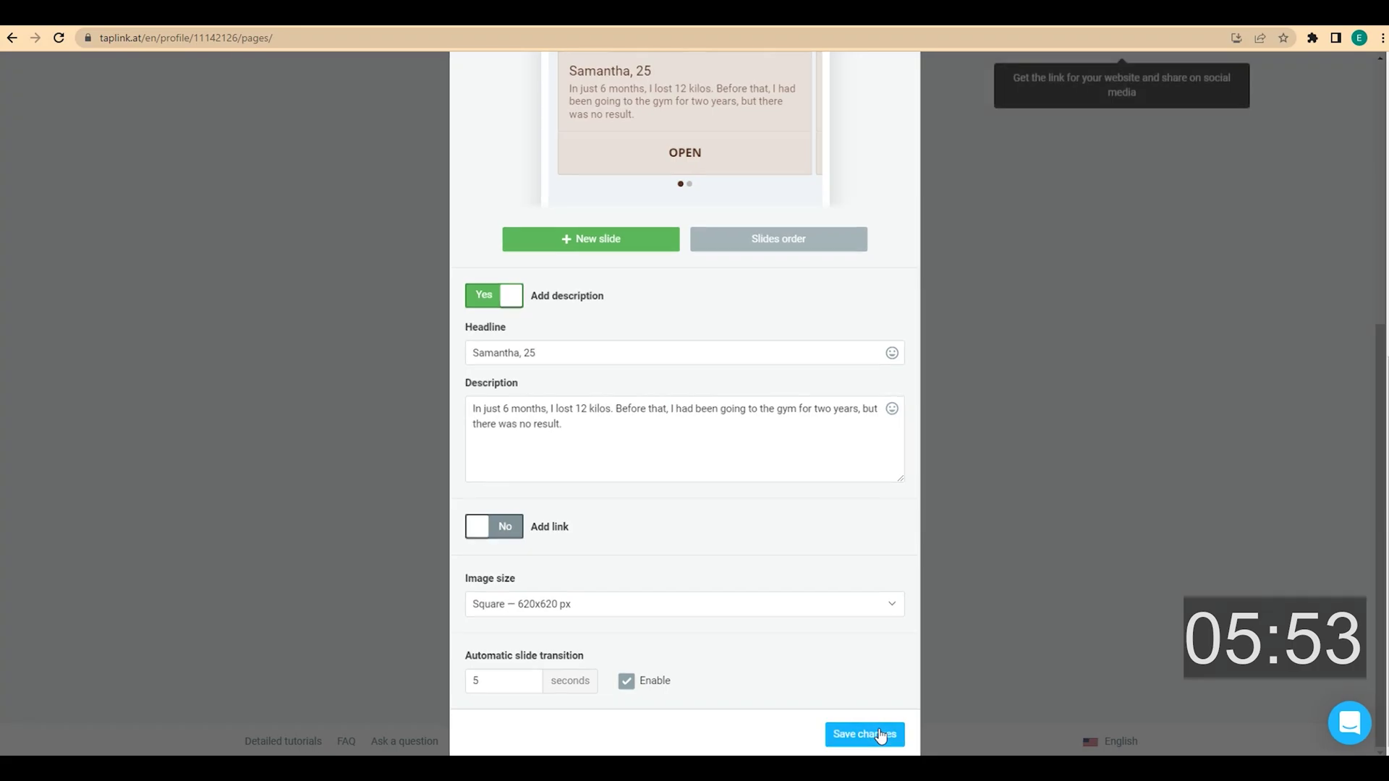
pyautogui.scroll(-2, 921, 617)
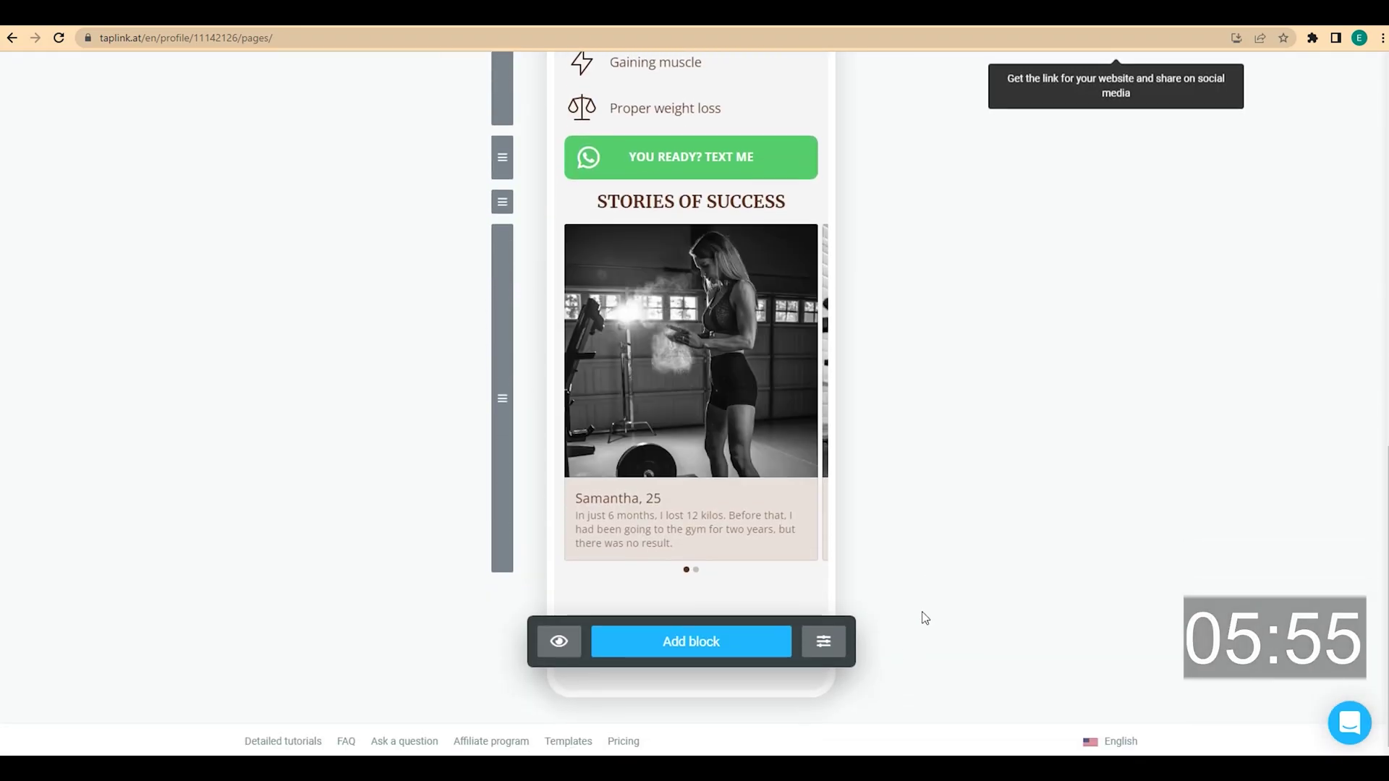
# Add a centred 'WANT THE SAME RESULTS?' text block styled as a small headline
pyautogui.click(750, 643)
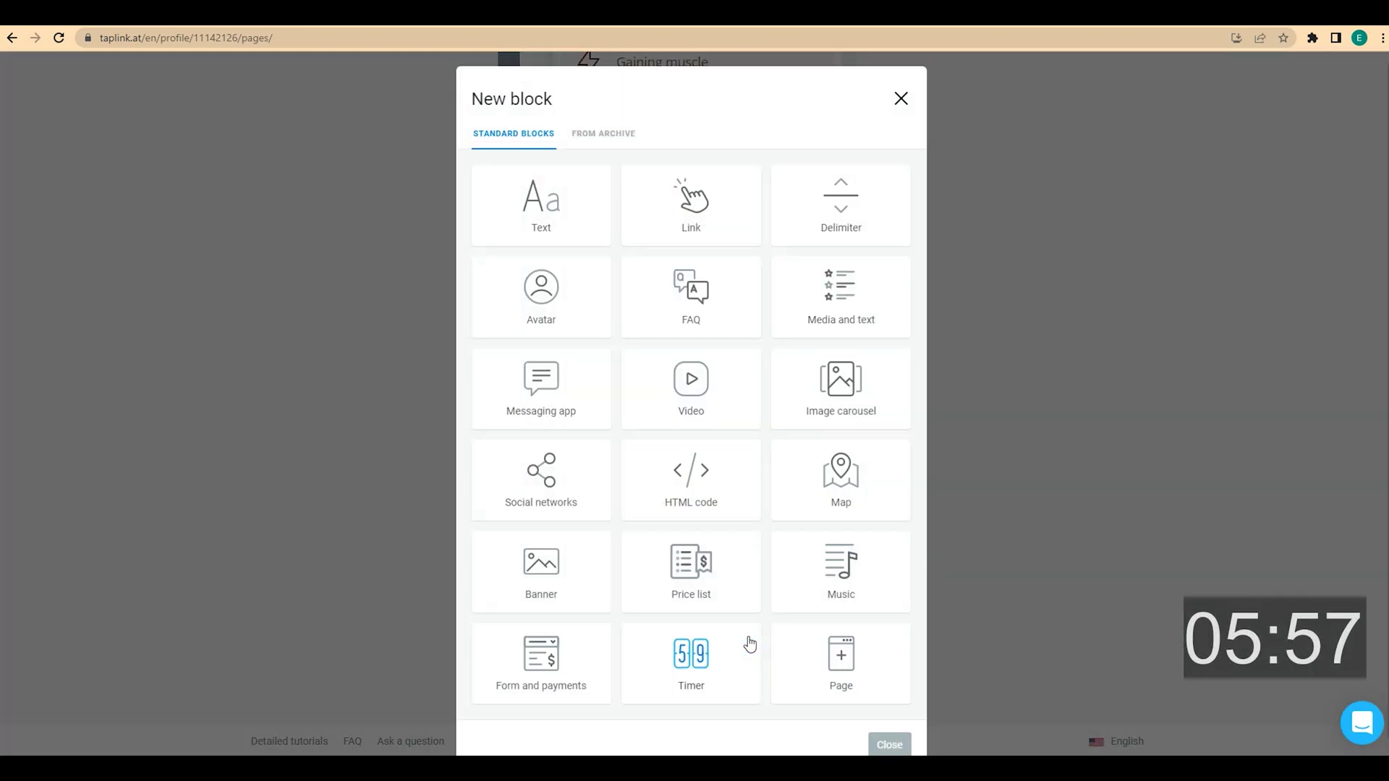
pyautogui.click(563, 221)
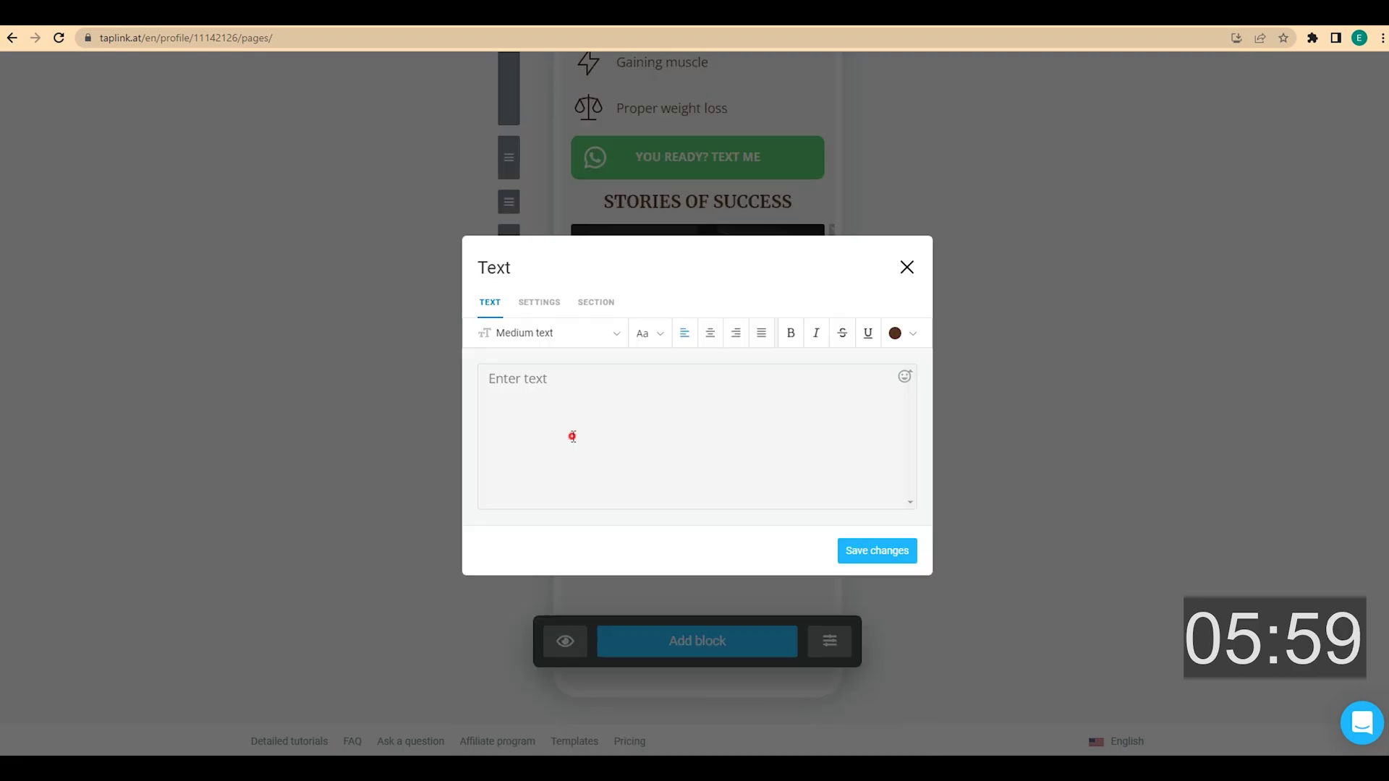
pyautogui.click(598, 416)
pyautogui.write('WANT THE SAME RESULTS?')
pyautogui.click(712, 335)
pyautogui.click(613, 334)
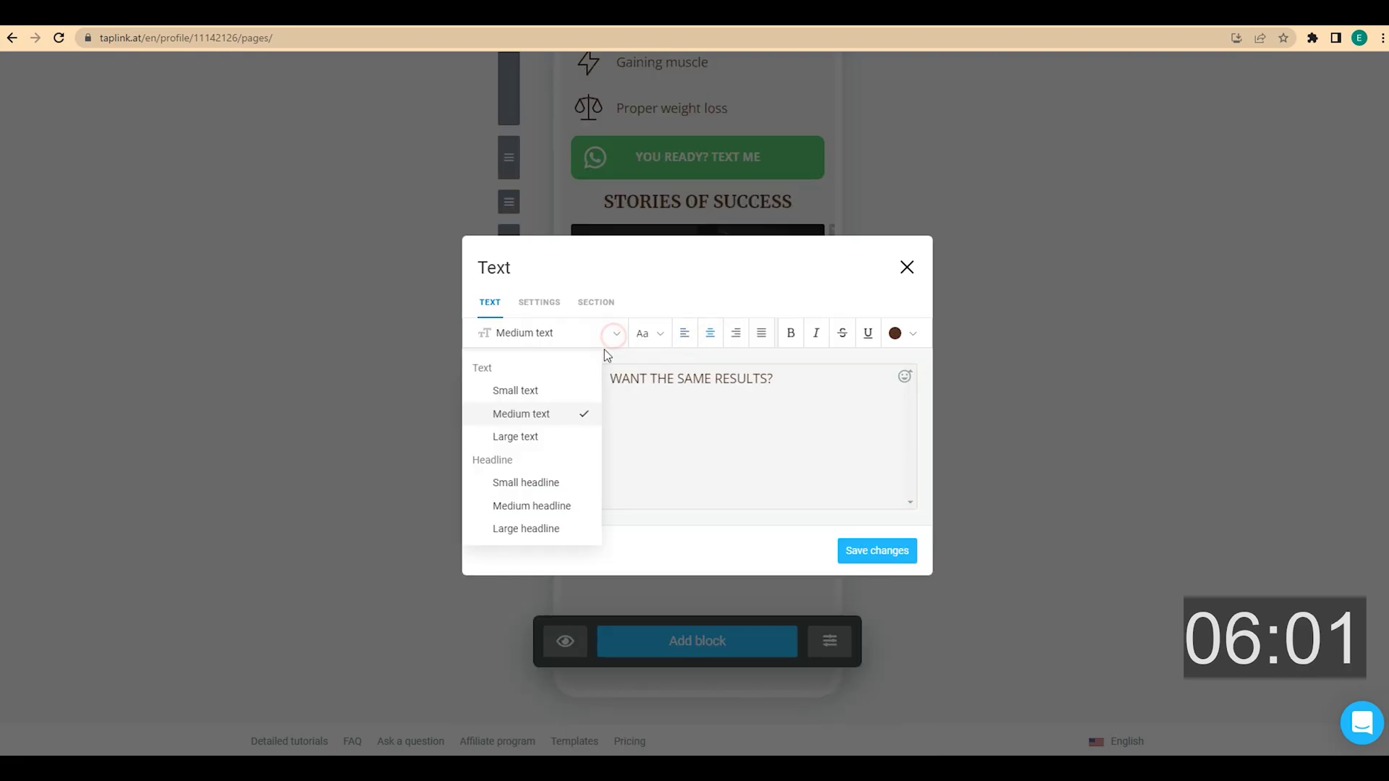
pyautogui.click(539, 483)
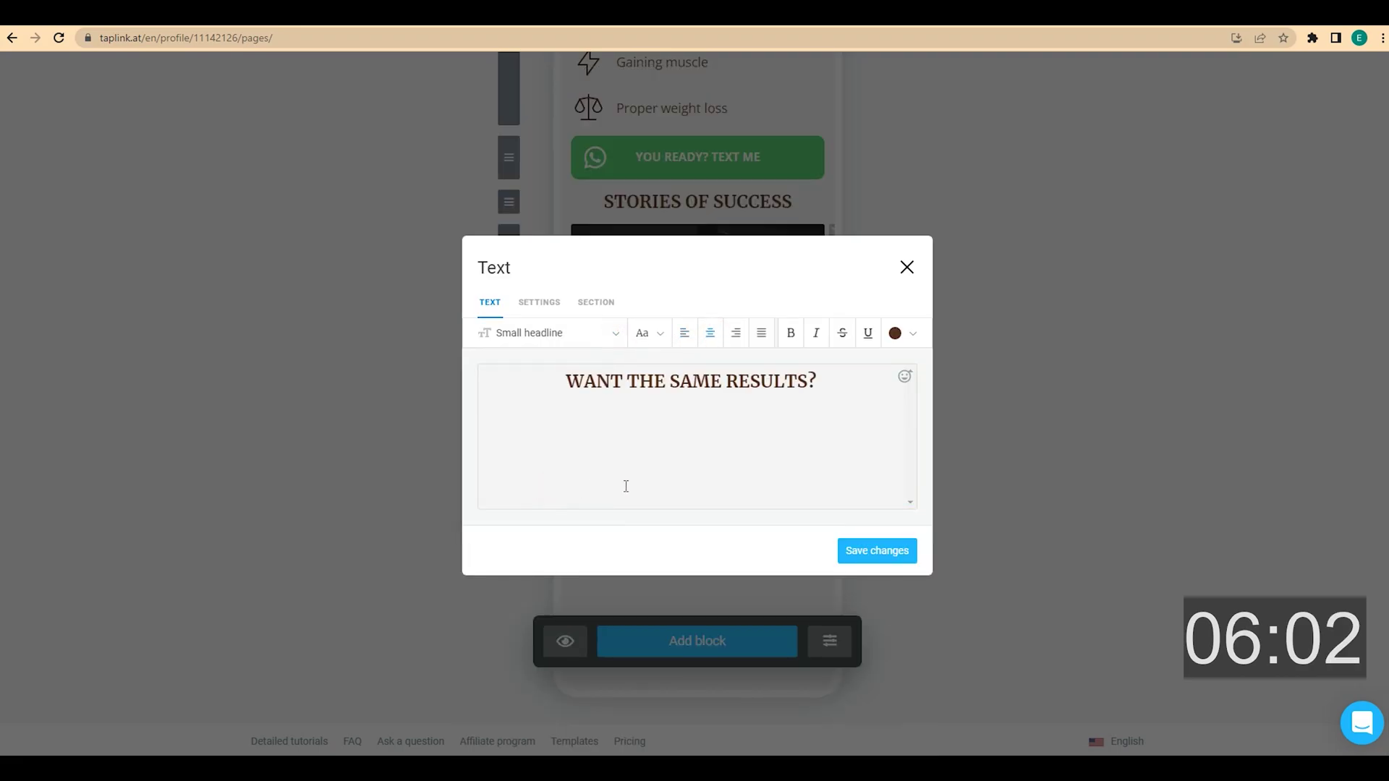
pyautogui.click(881, 550)
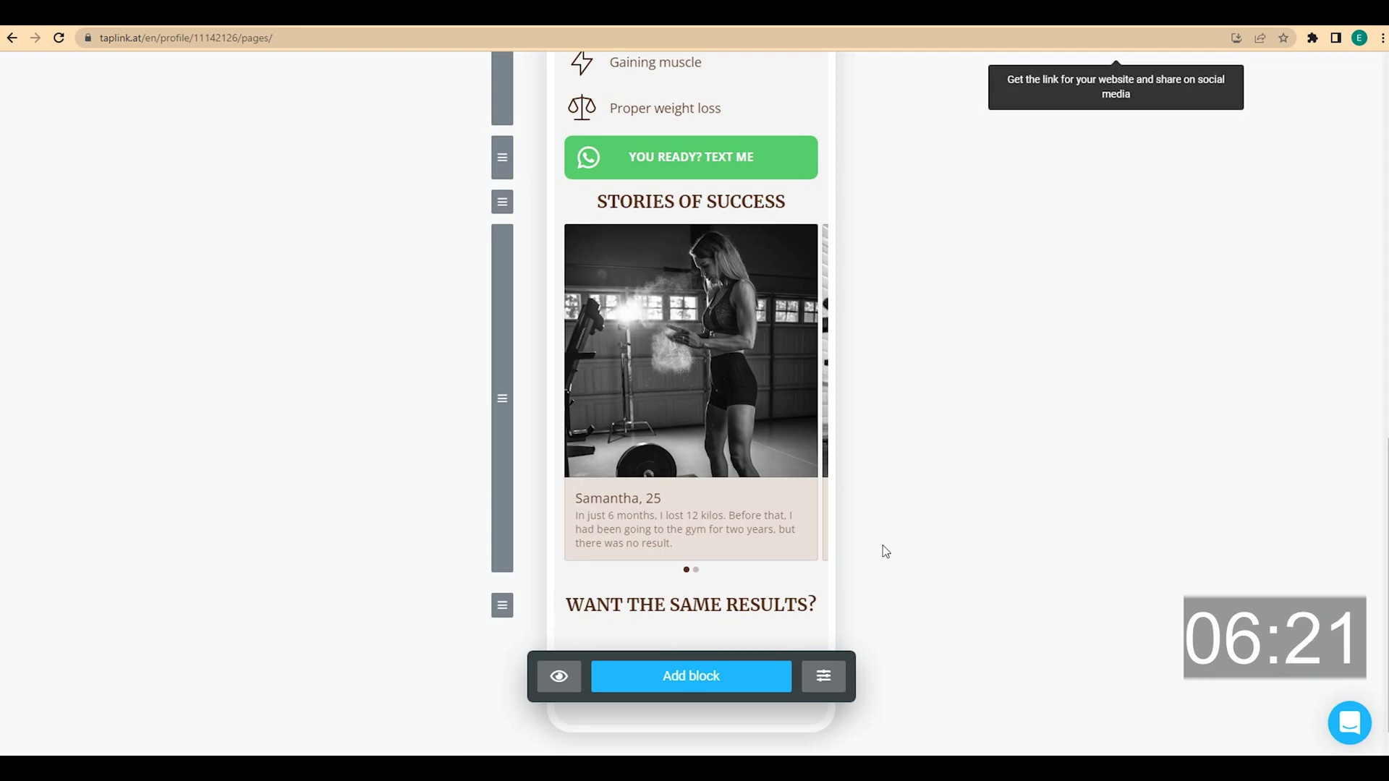
# Add a 'Call me' link that calls the trainer's phone number, with a phone icon thumbnail
pyautogui.click(706, 680)
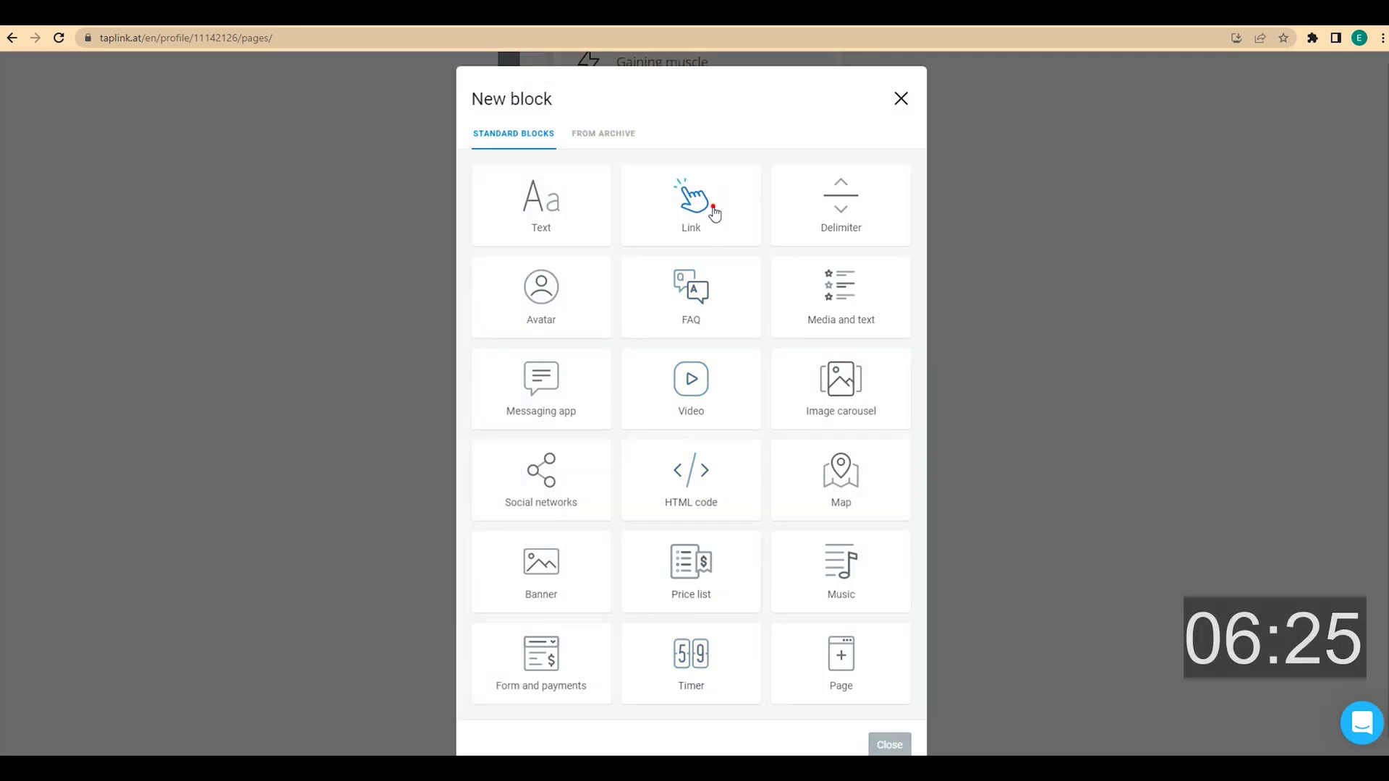
pyautogui.click(709, 210)
pyautogui.click(601, 483)
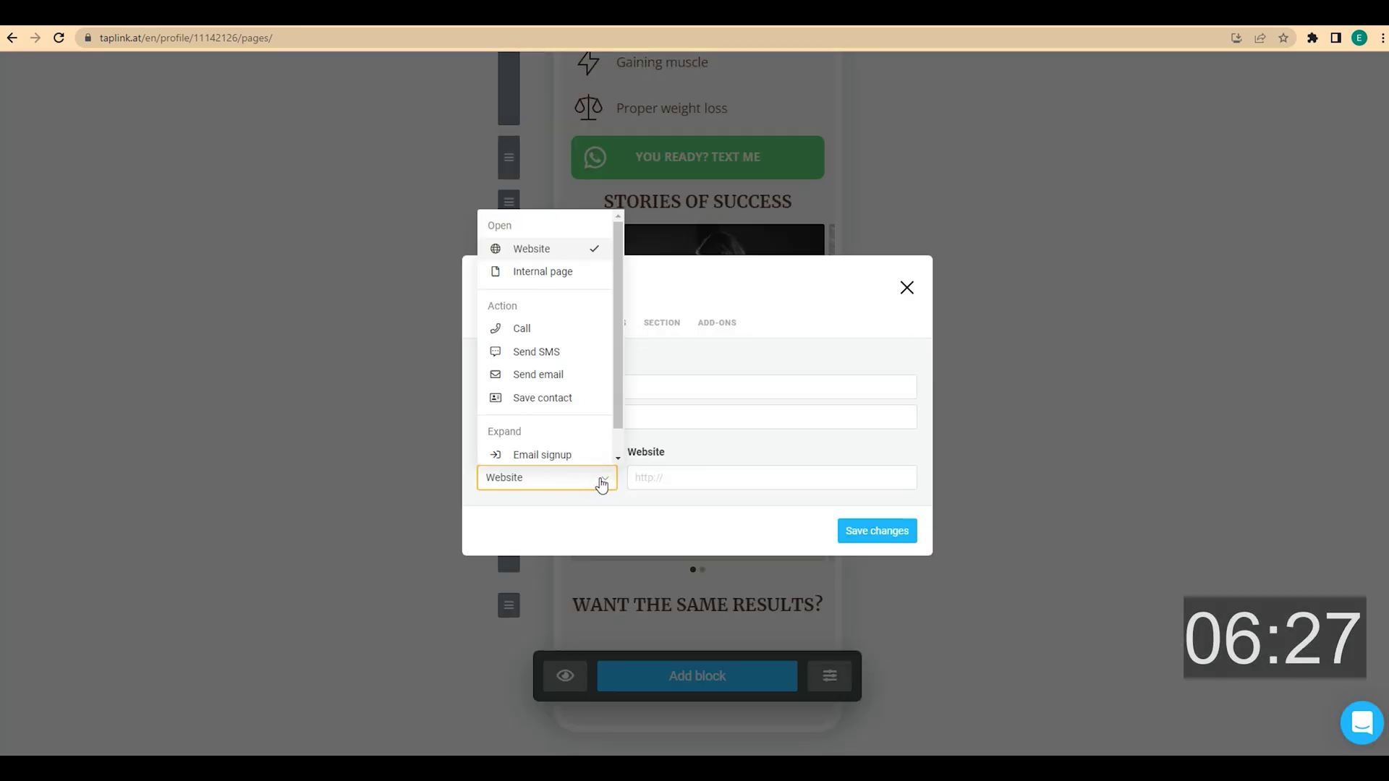
pyautogui.click(574, 329)
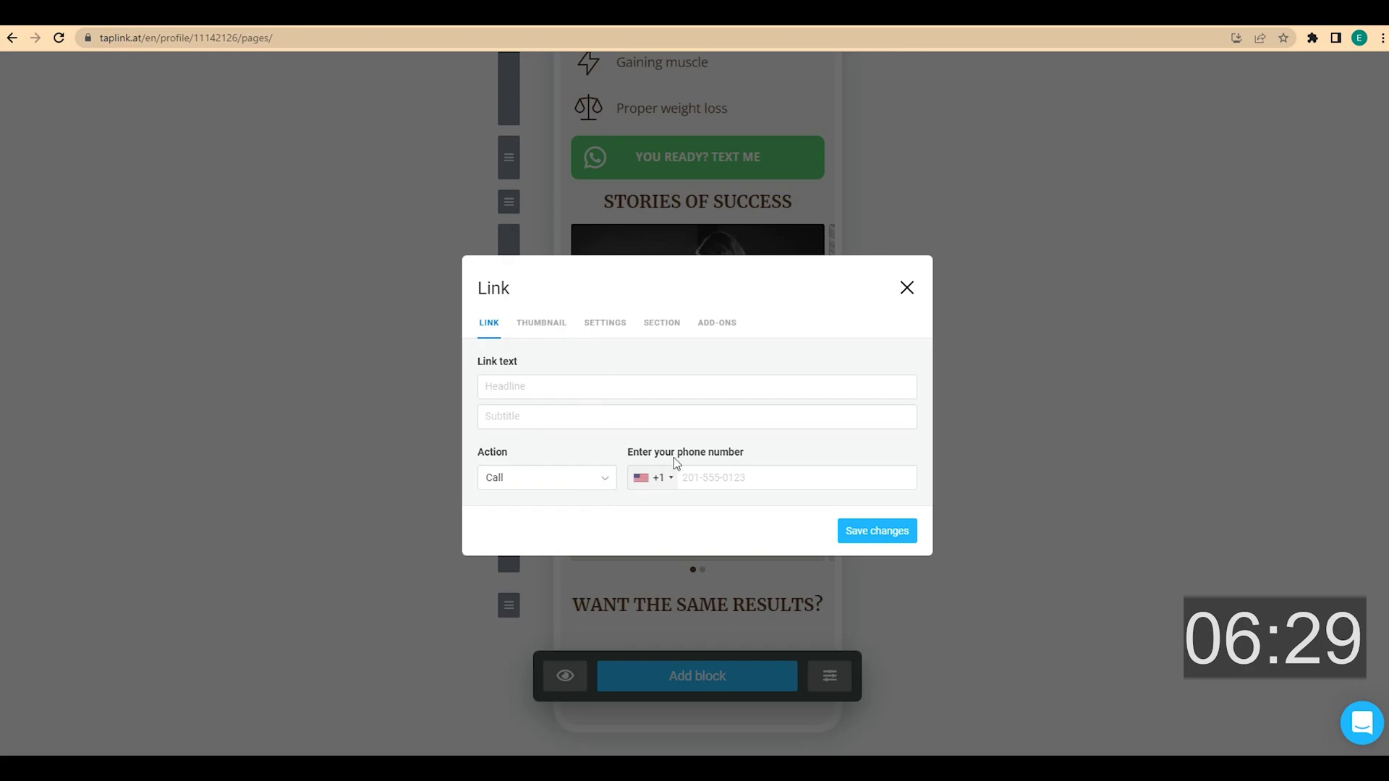
pyautogui.click(697, 474)
pyautogui.write('2015550')
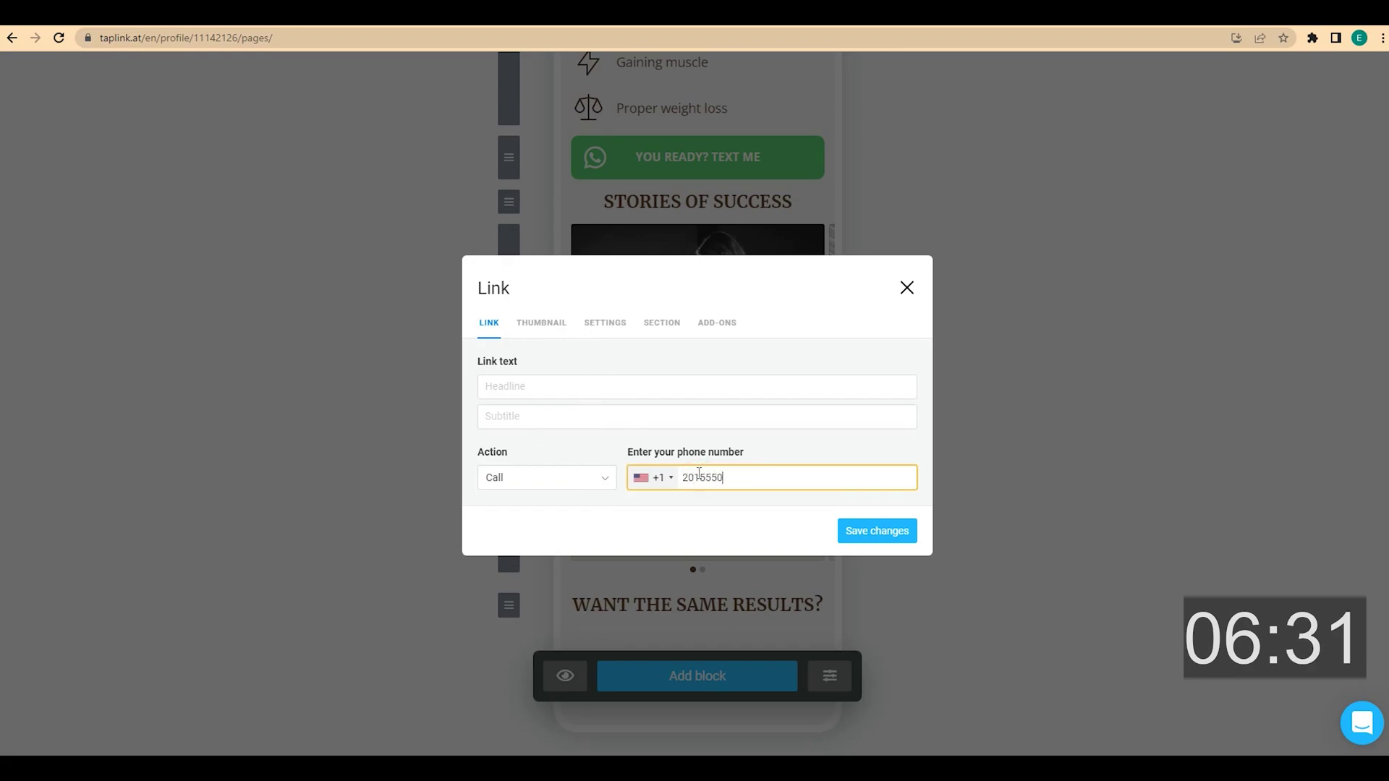
pyautogui.click(551, 390)
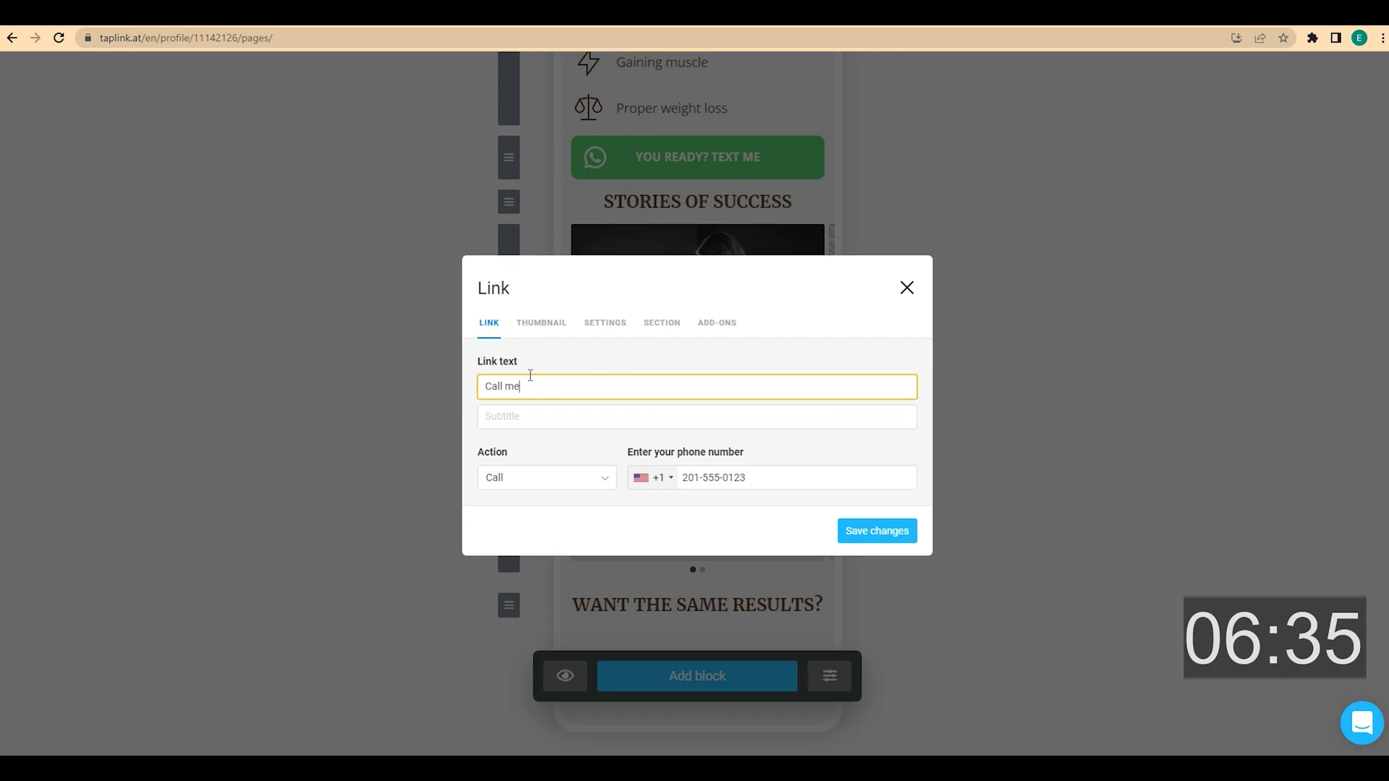
pyautogui.click(542, 323)
pyautogui.write('phone')
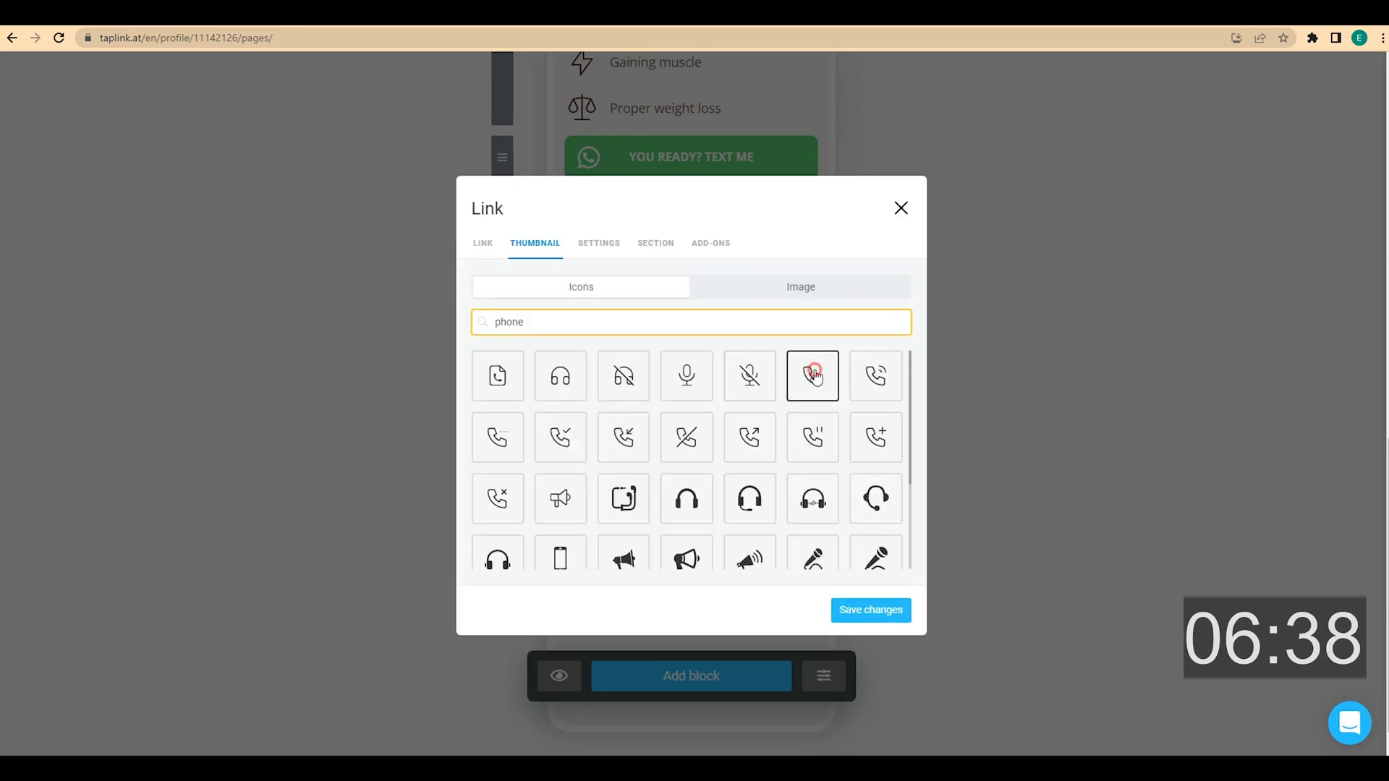
pyautogui.click(816, 382)
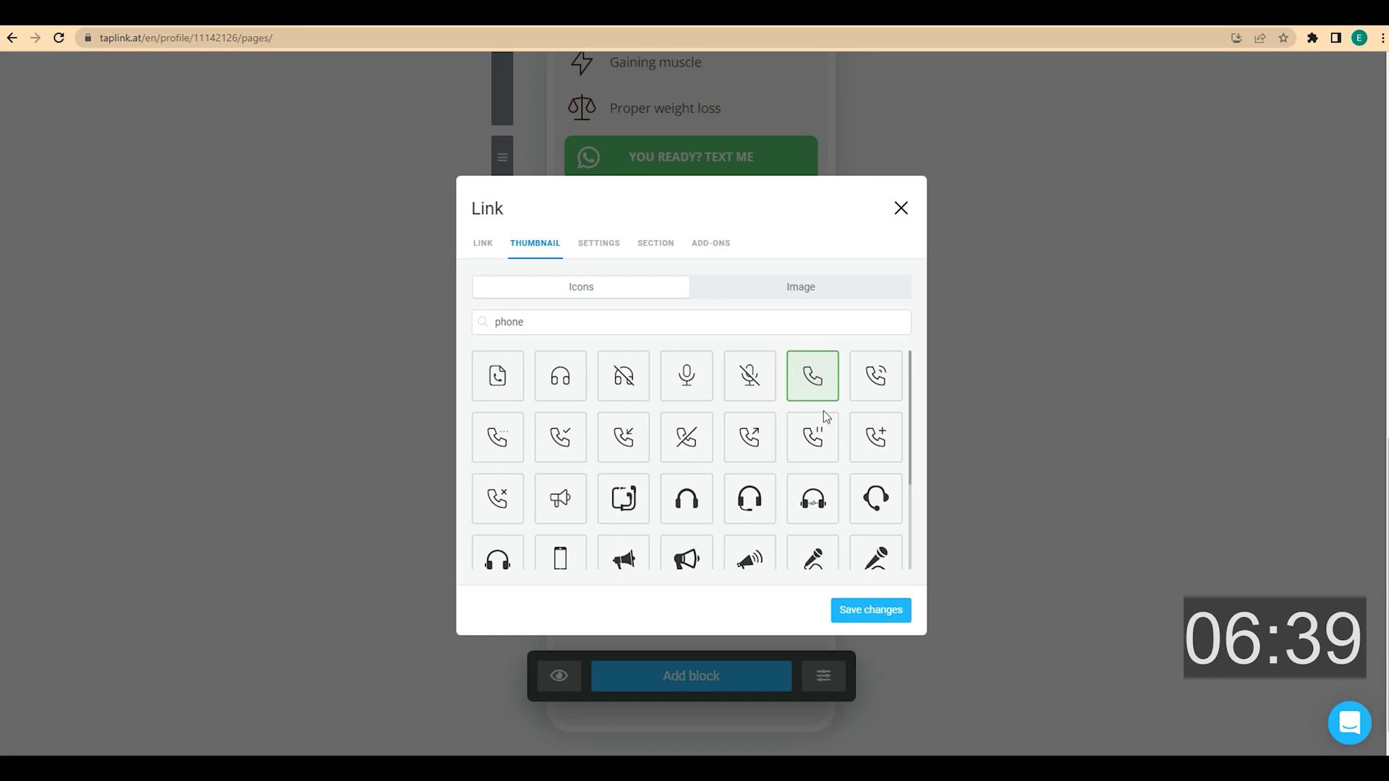
pyautogui.click(892, 616)
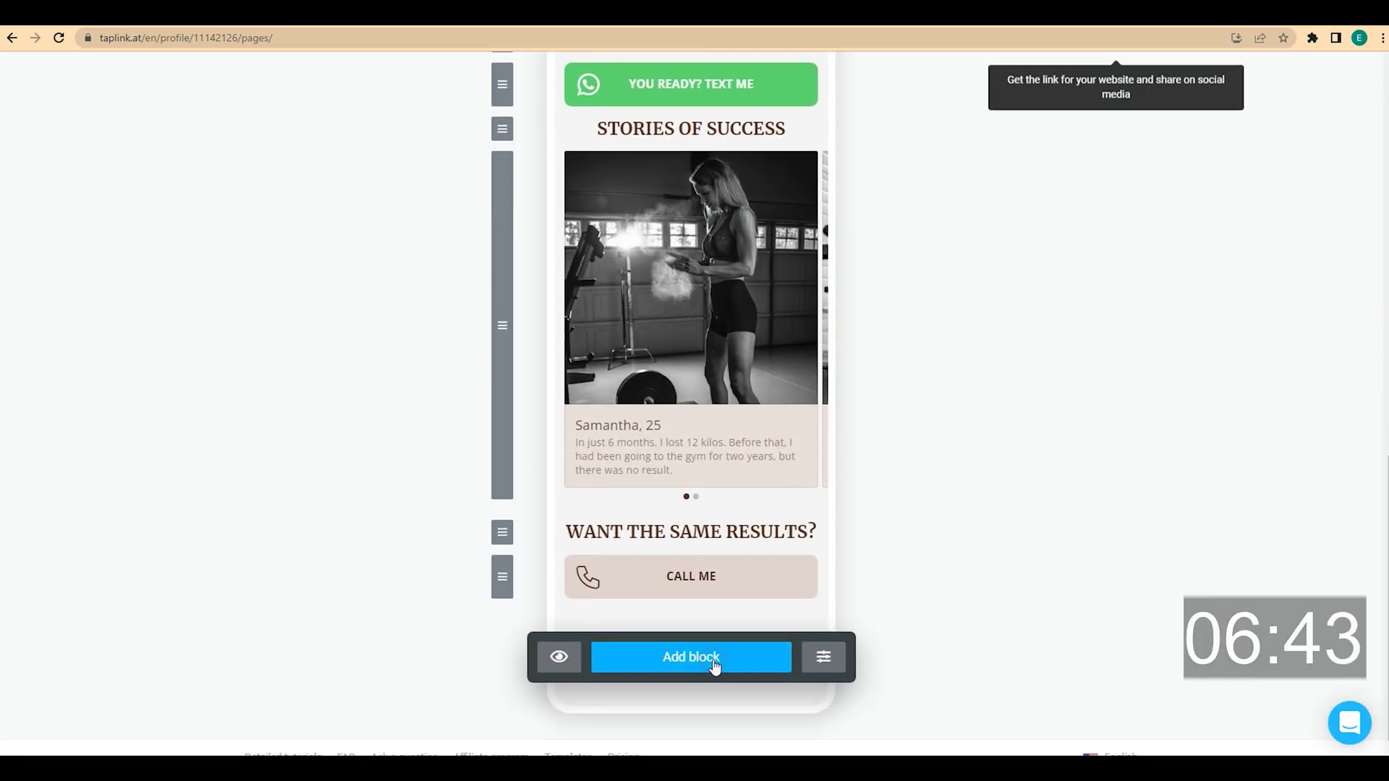
# Add a centred text line 'or send me a message' below the call button
pyautogui.click(713, 661)
pyautogui.click(567, 214)
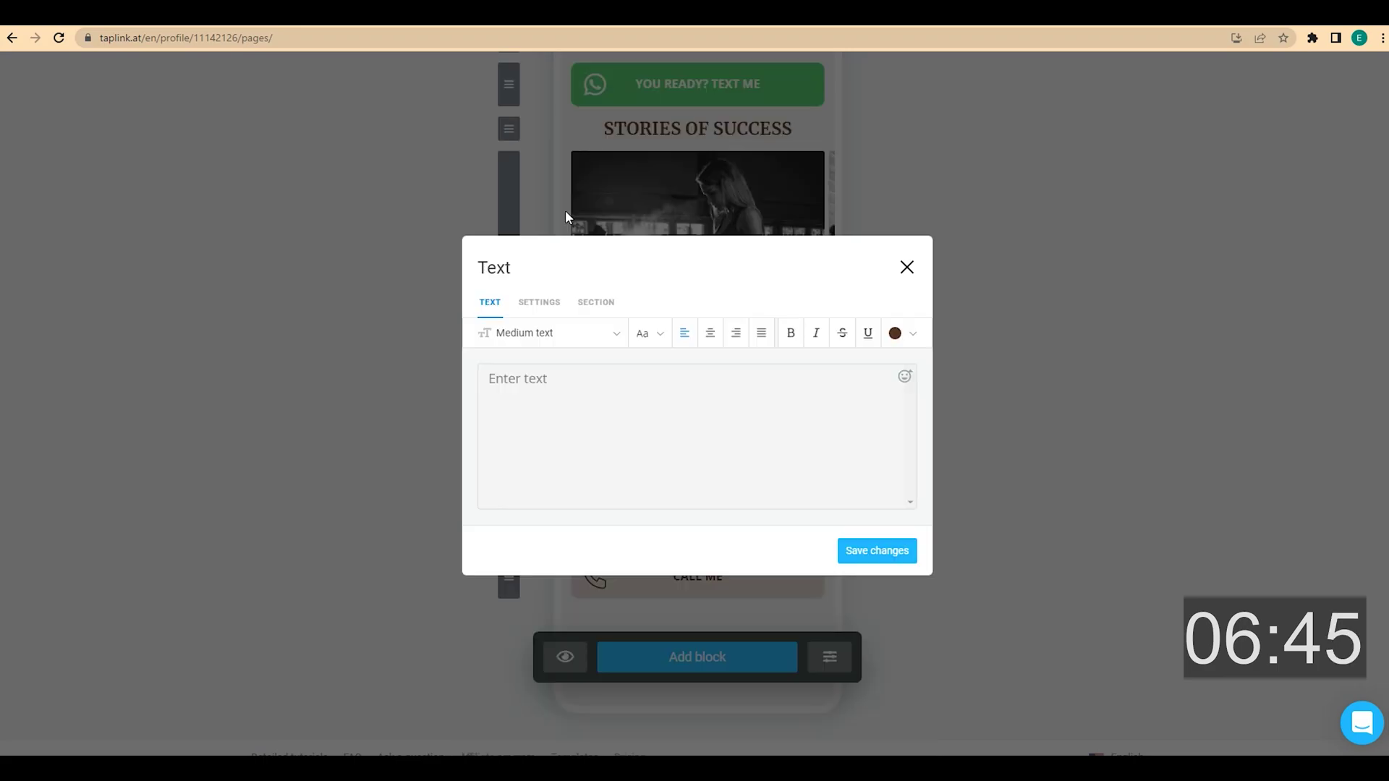
pyautogui.click(565, 391)
pyautogui.write('or send me a message')
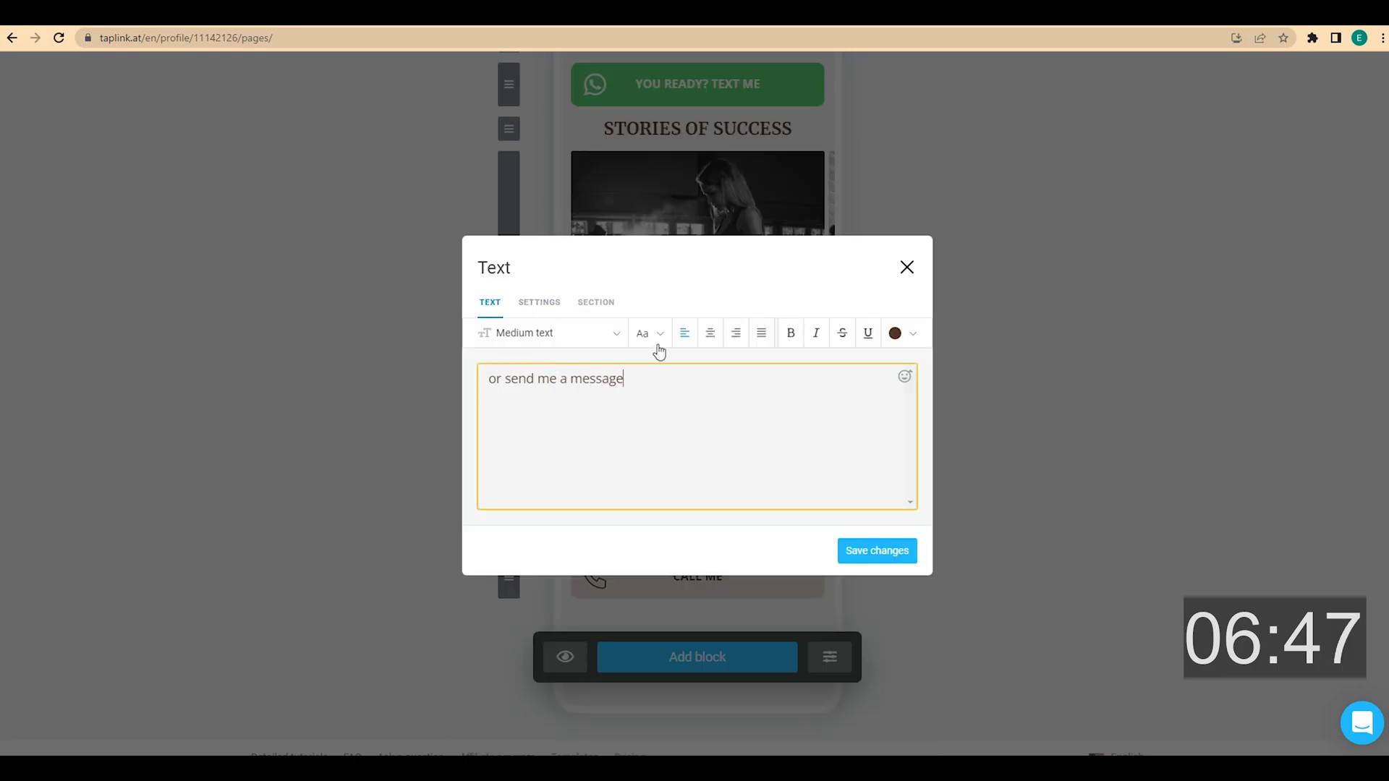
pyautogui.click(710, 333)
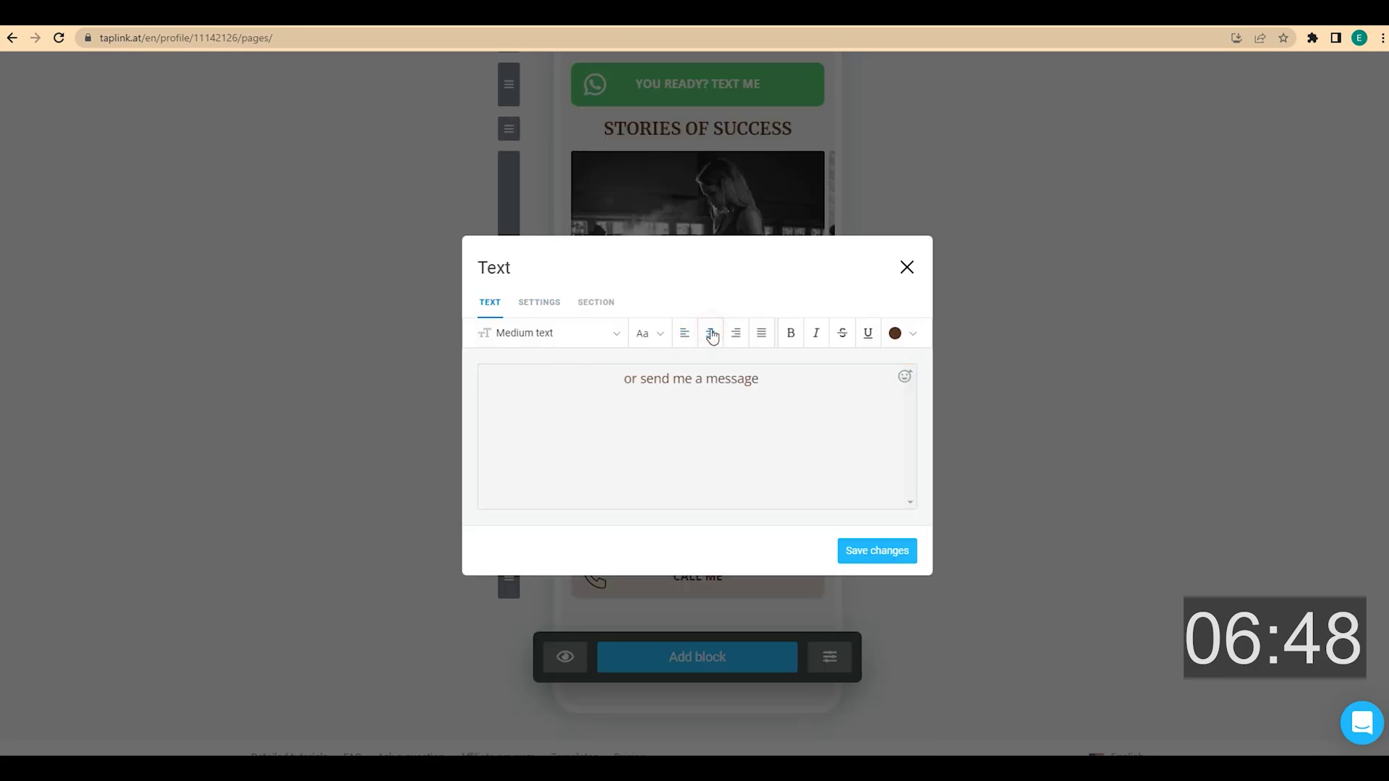
pyautogui.click(880, 552)
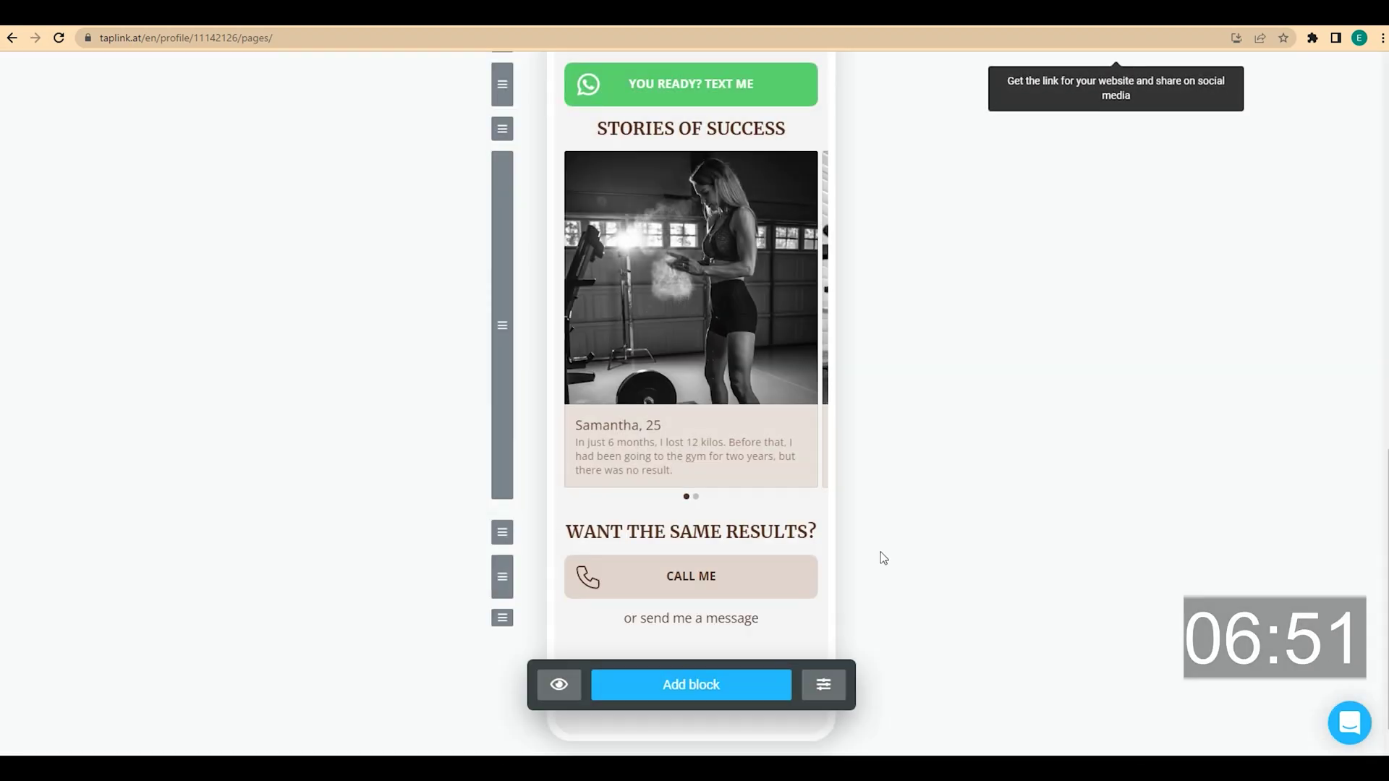
pyautogui.click(699, 683)
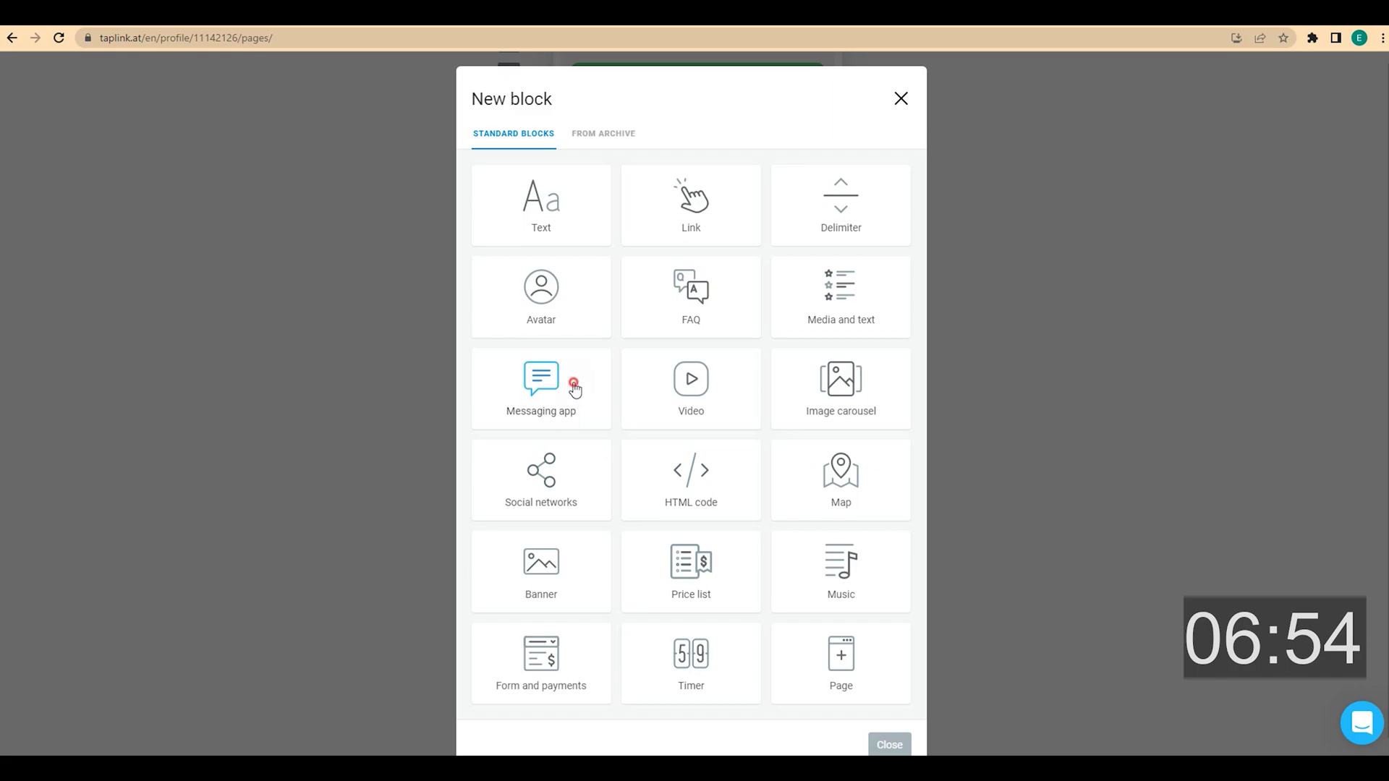
# Create a messaging app block with Facebook Messenger, WhatsApp and Telegram buttons
pyautogui.click(574, 389)
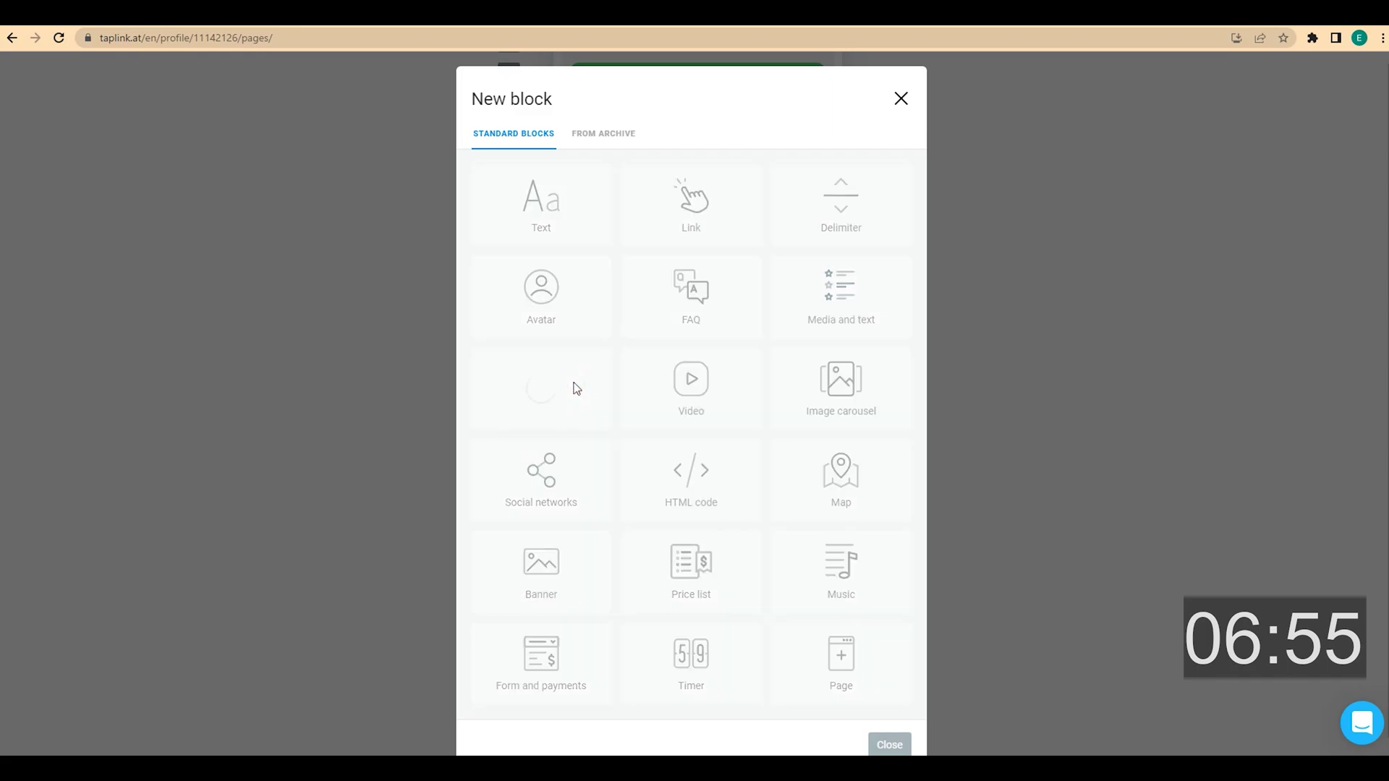
pyautogui.click(573, 353)
pyautogui.click(695, 539)
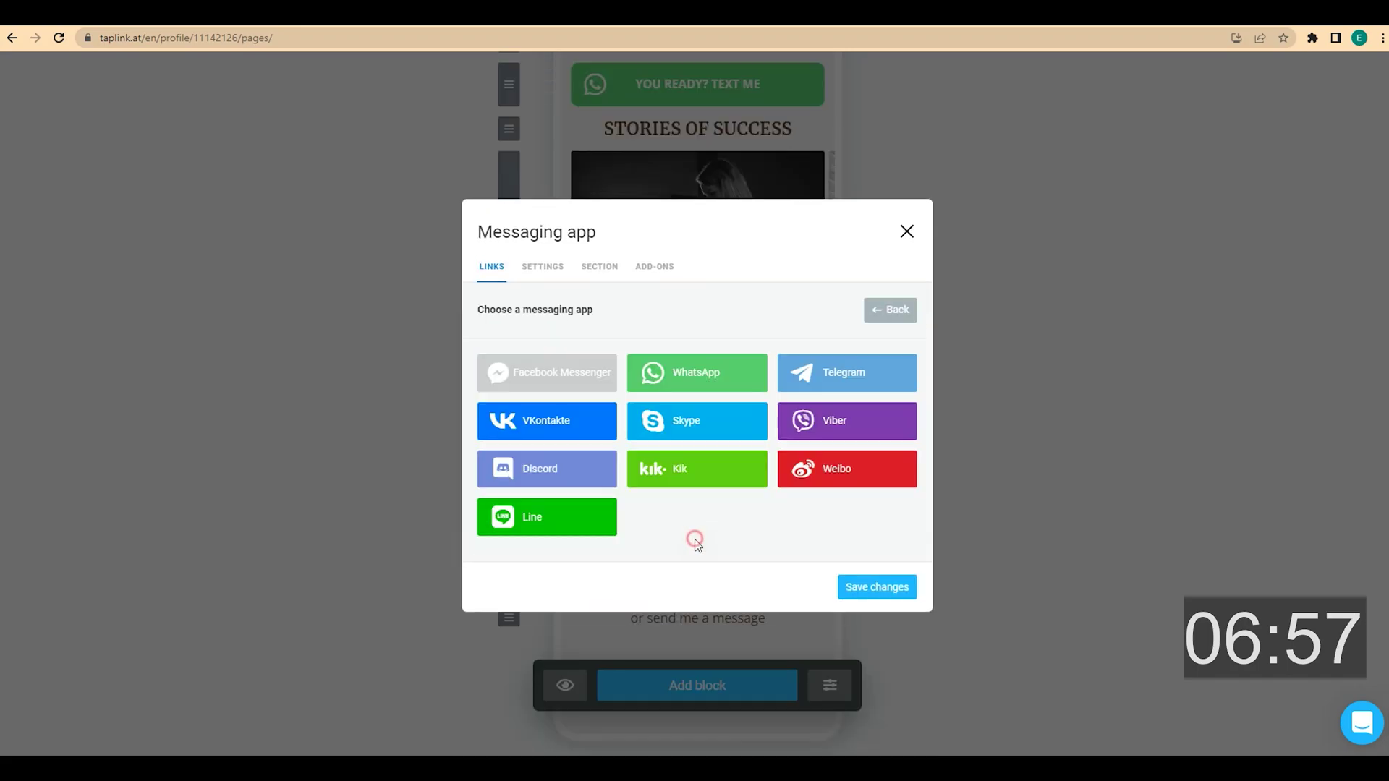
pyautogui.click(680, 375)
pyautogui.click(696, 609)
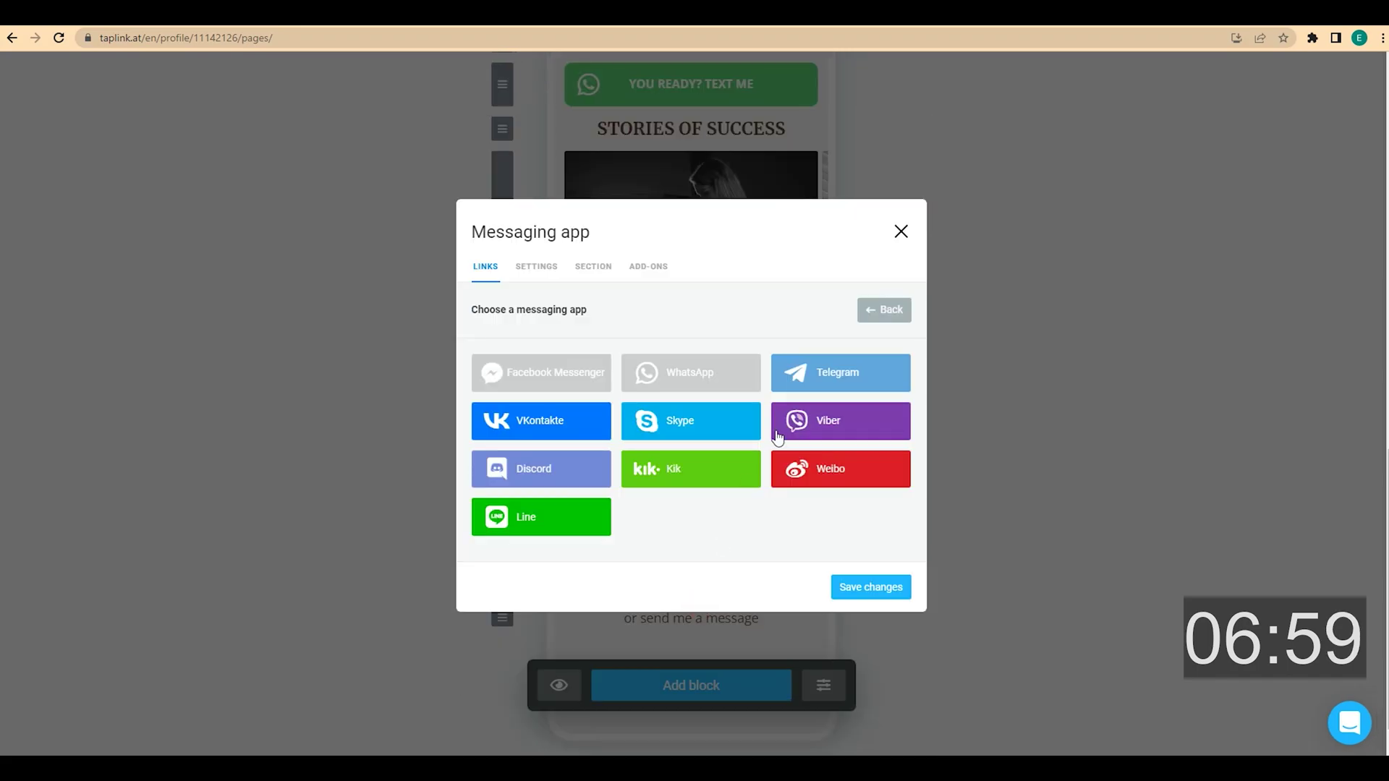
pyautogui.click(829, 382)
# Fill in the Messenger username, WhatsApp phone number and Telegram username, then save the block
pyautogui.click(577, 324)
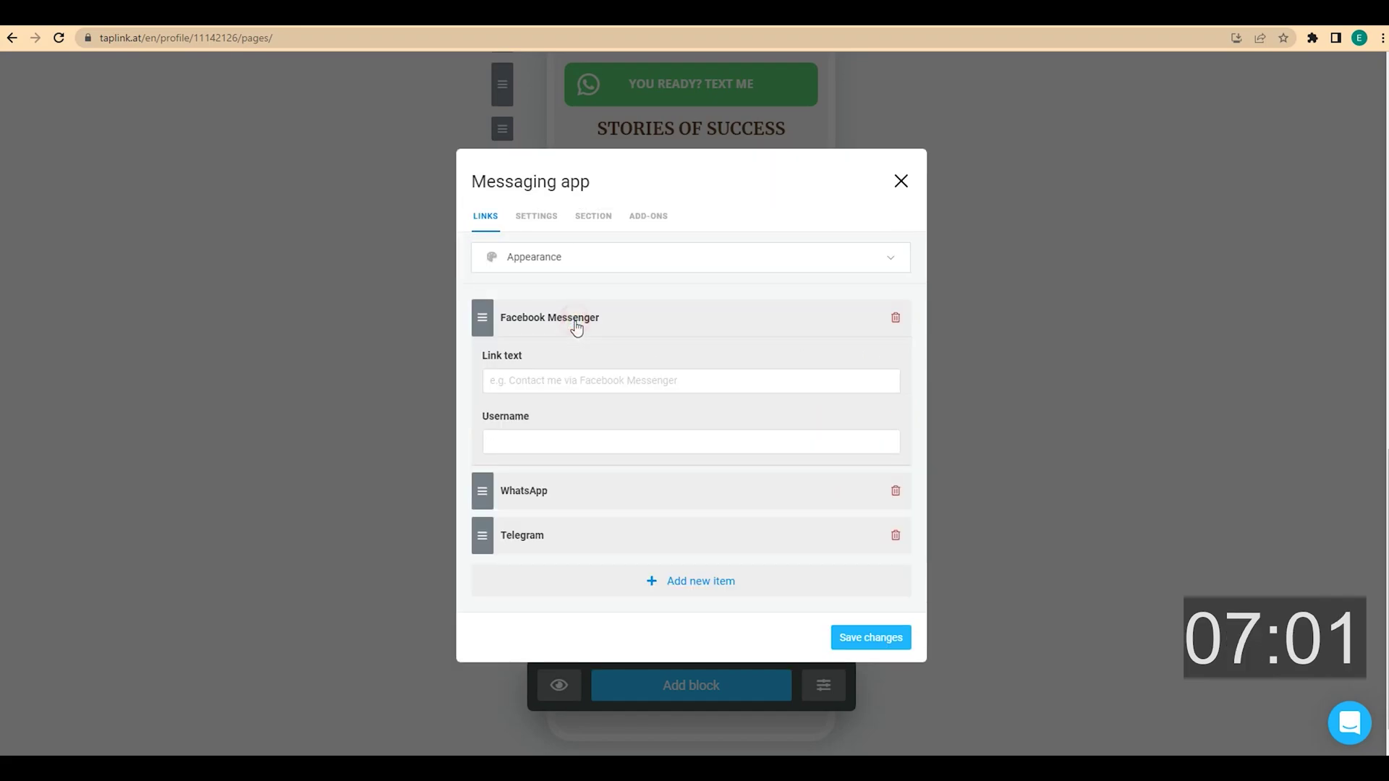
pyautogui.click(536, 444)
pyautogui.write('username')
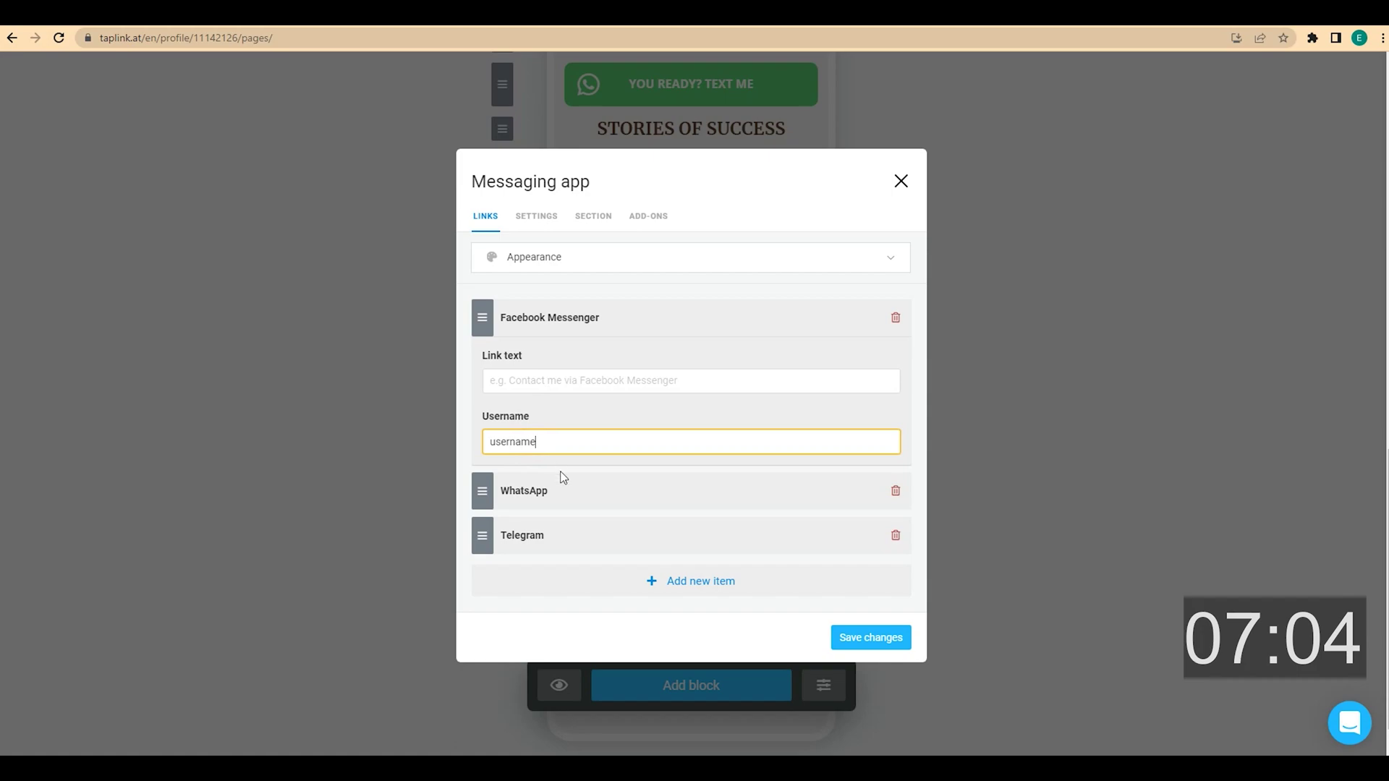
pyautogui.click(570, 492)
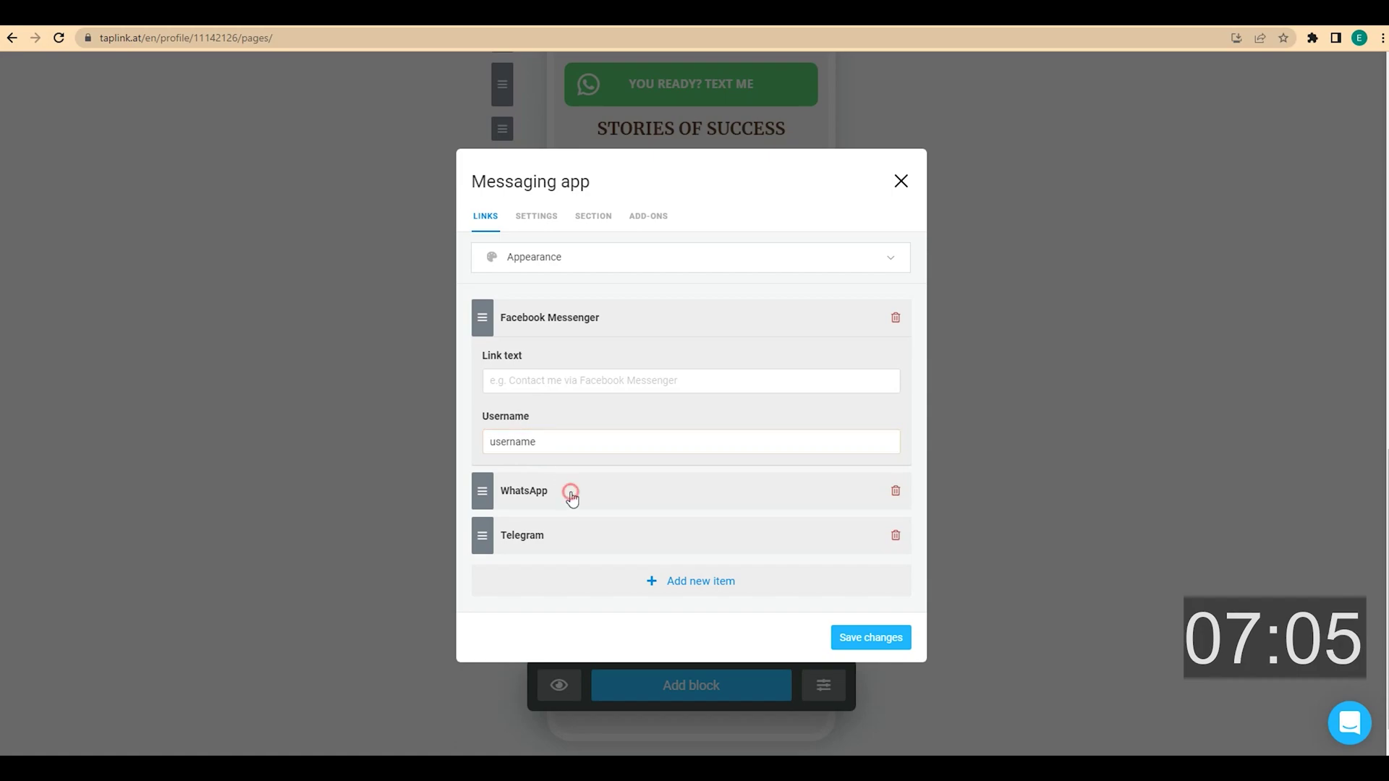
pyautogui.click(583, 430)
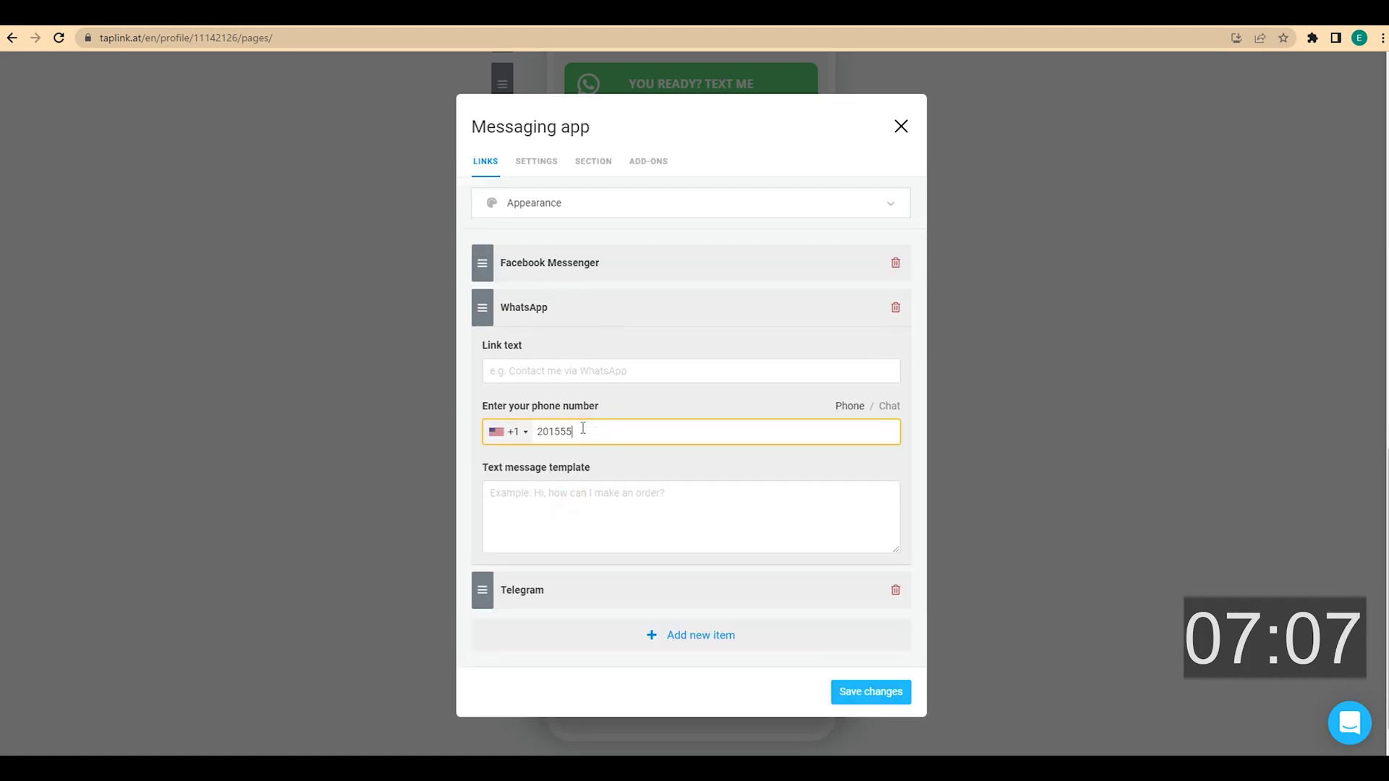
pyautogui.click(580, 603)
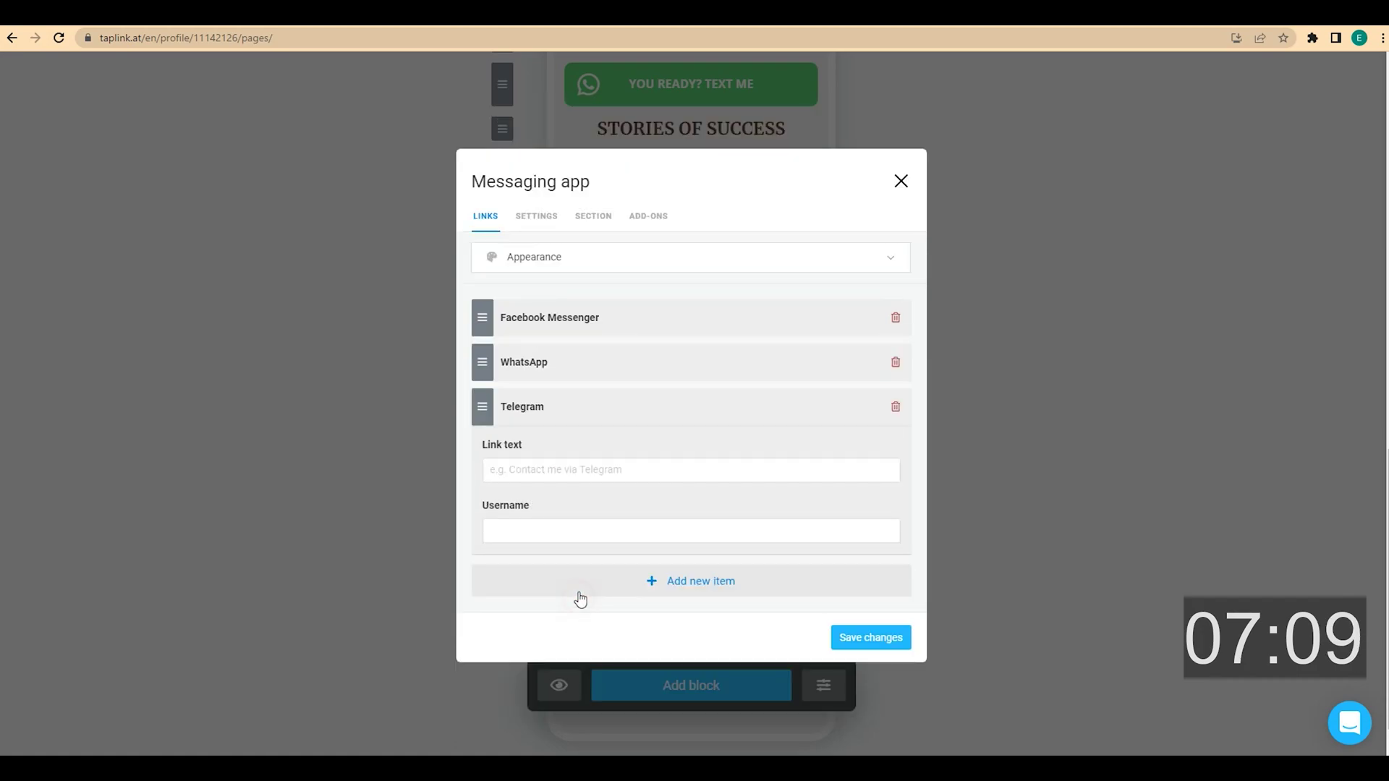
pyautogui.click(563, 529)
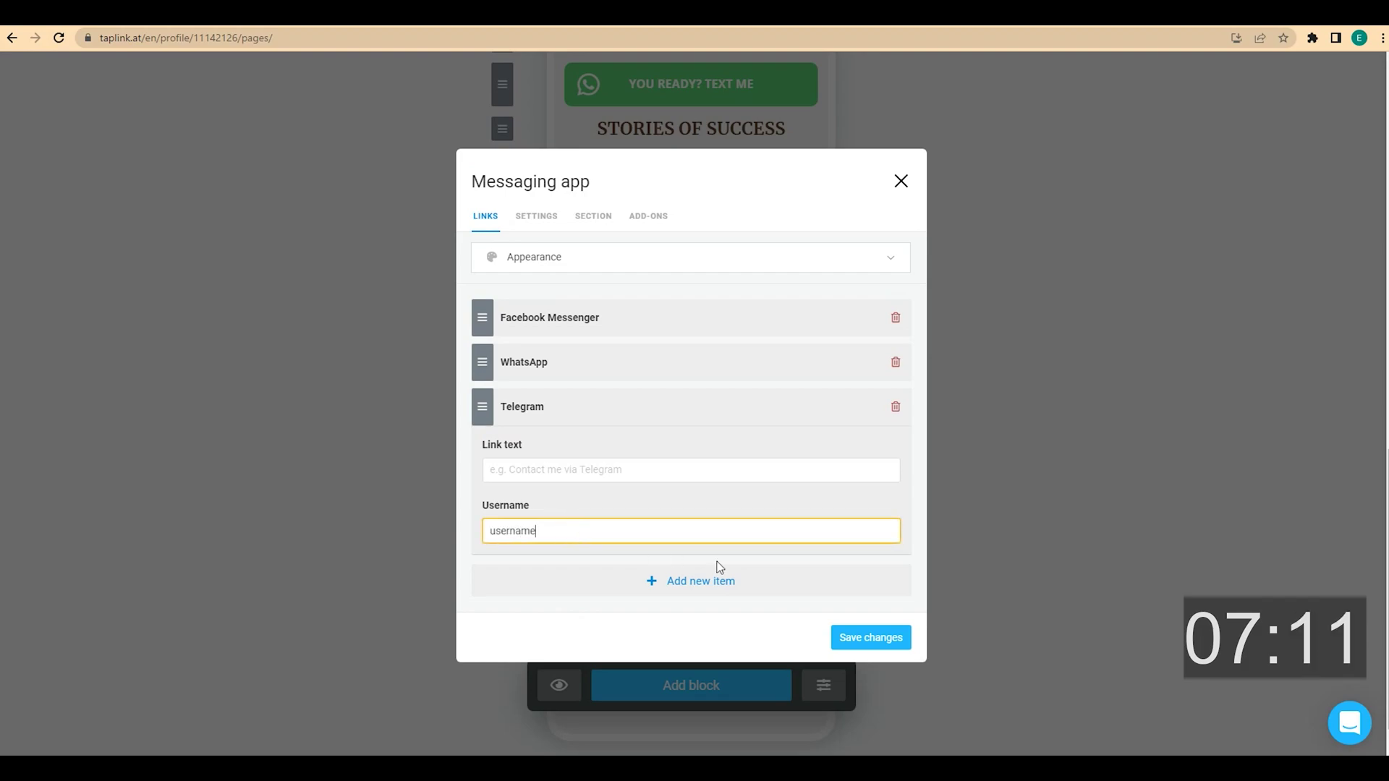
pyautogui.click(871, 636)
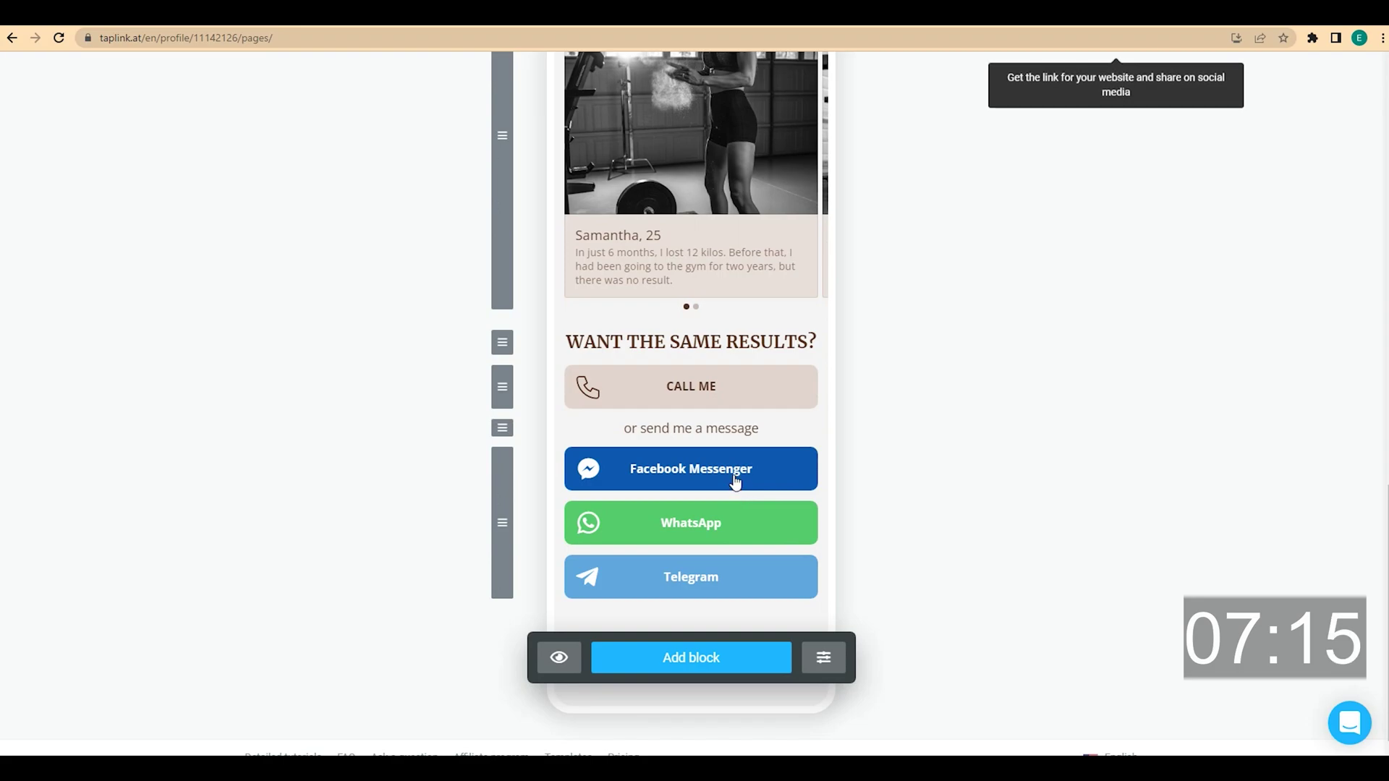
# Change the messenger buttons' appearance to side-by-side placement and save
pyautogui.click(734, 478)
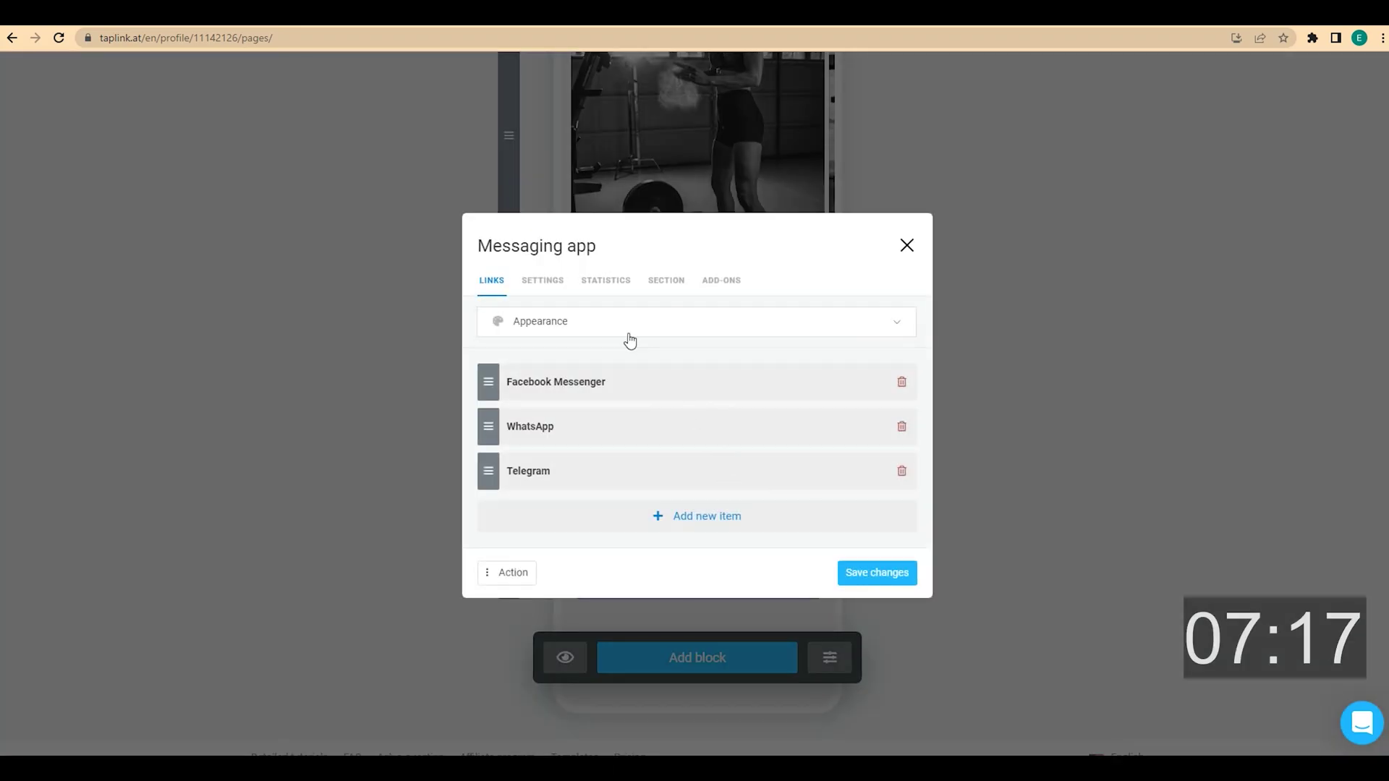
pyautogui.click(624, 329)
pyautogui.click(626, 478)
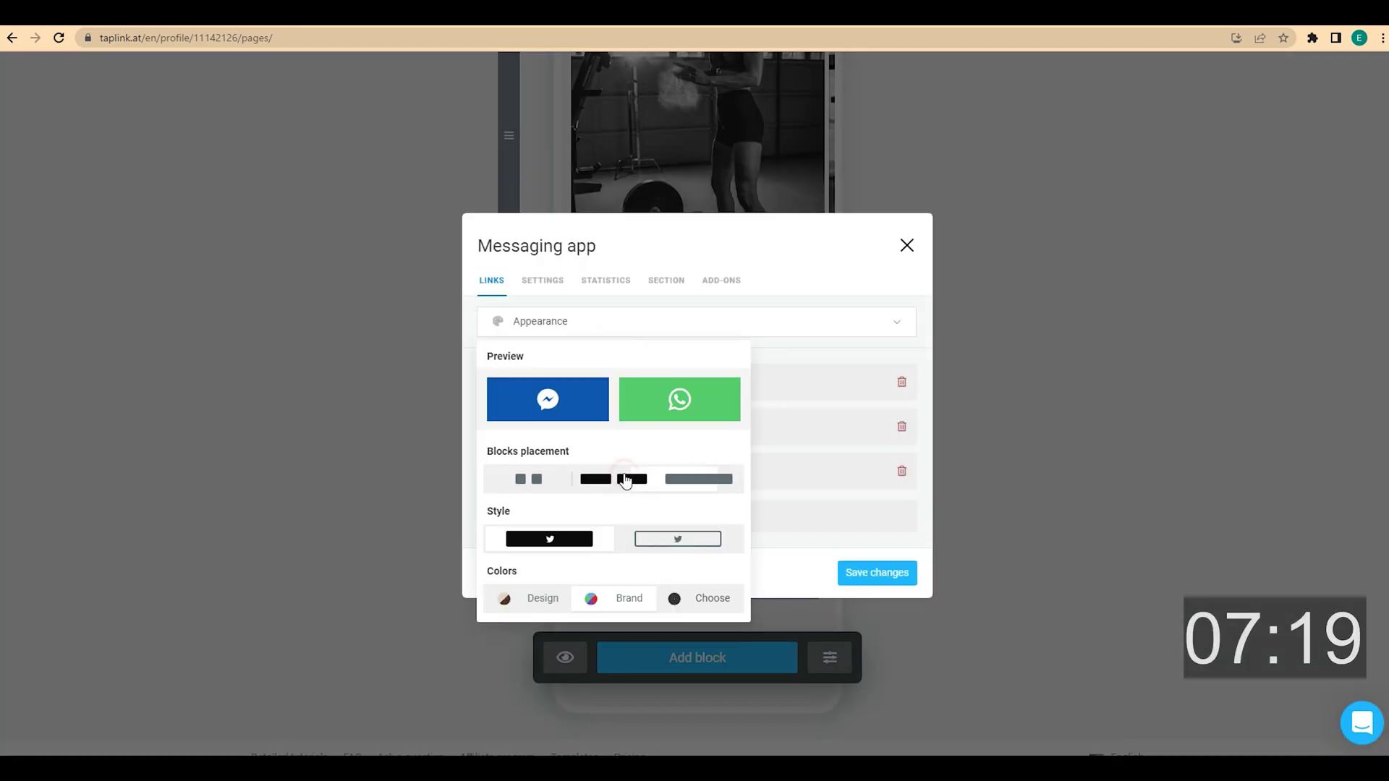
pyautogui.click(868, 573)
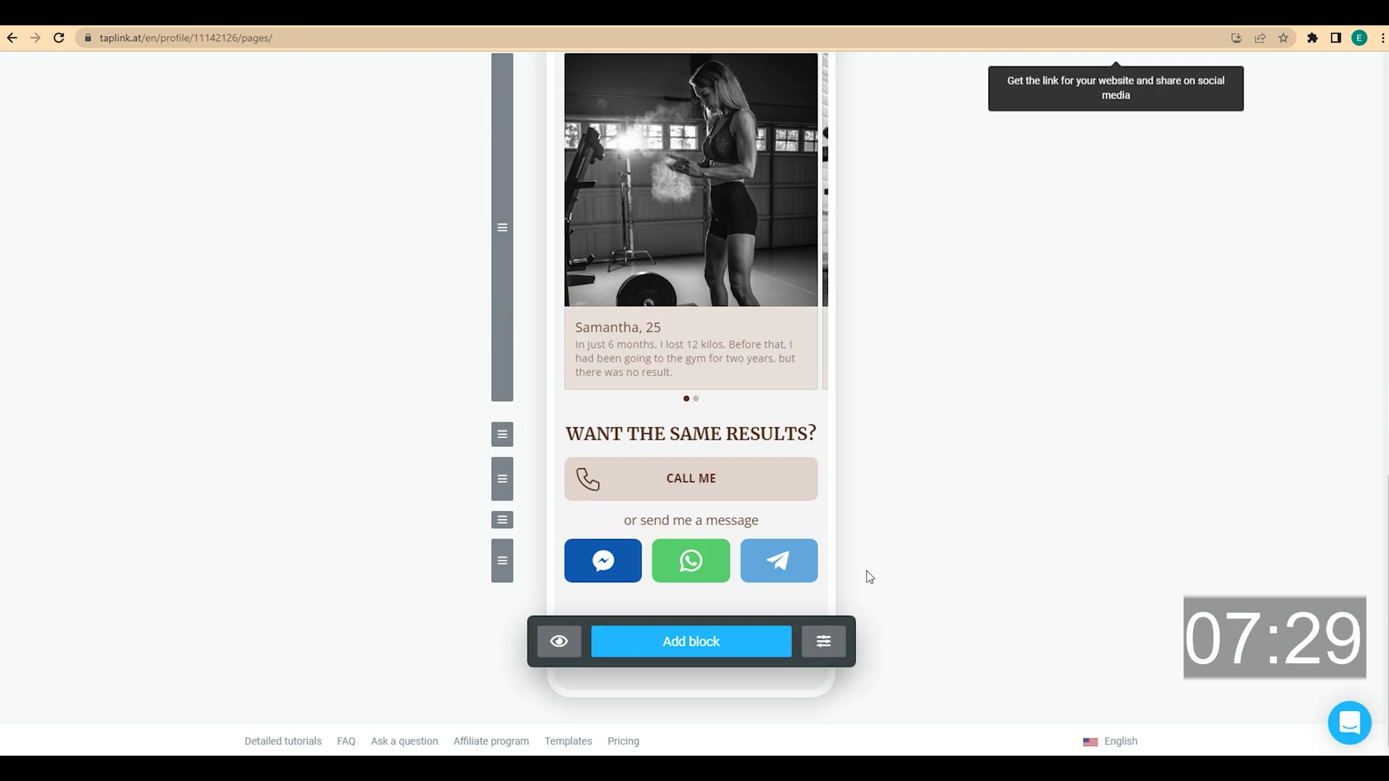
pyautogui.click(730, 643)
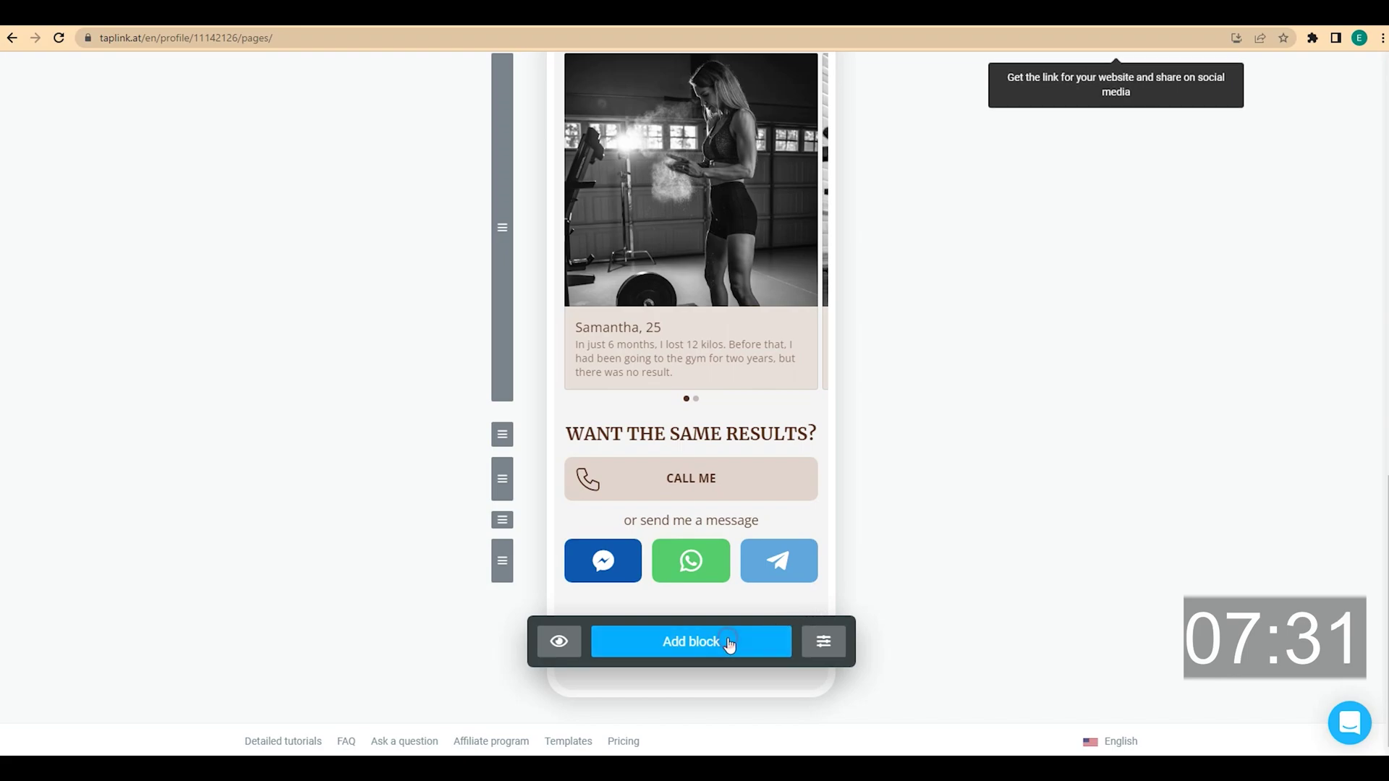
# Add a centred 'ABOUT ME' text block styled as a small headline
pyautogui.click(572, 210)
pyautogui.click(544, 367)
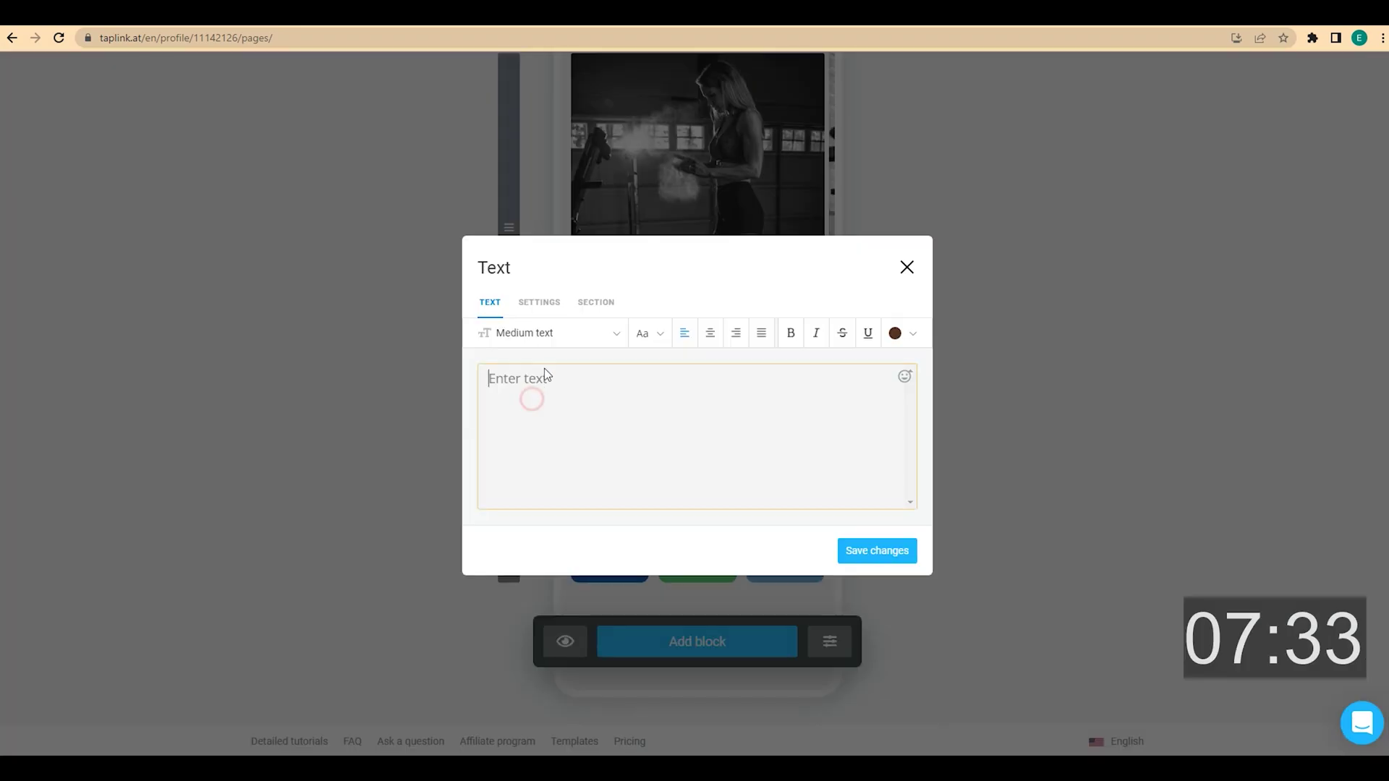
pyautogui.write('ABOUT ME')
pyautogui.click(703, 335)
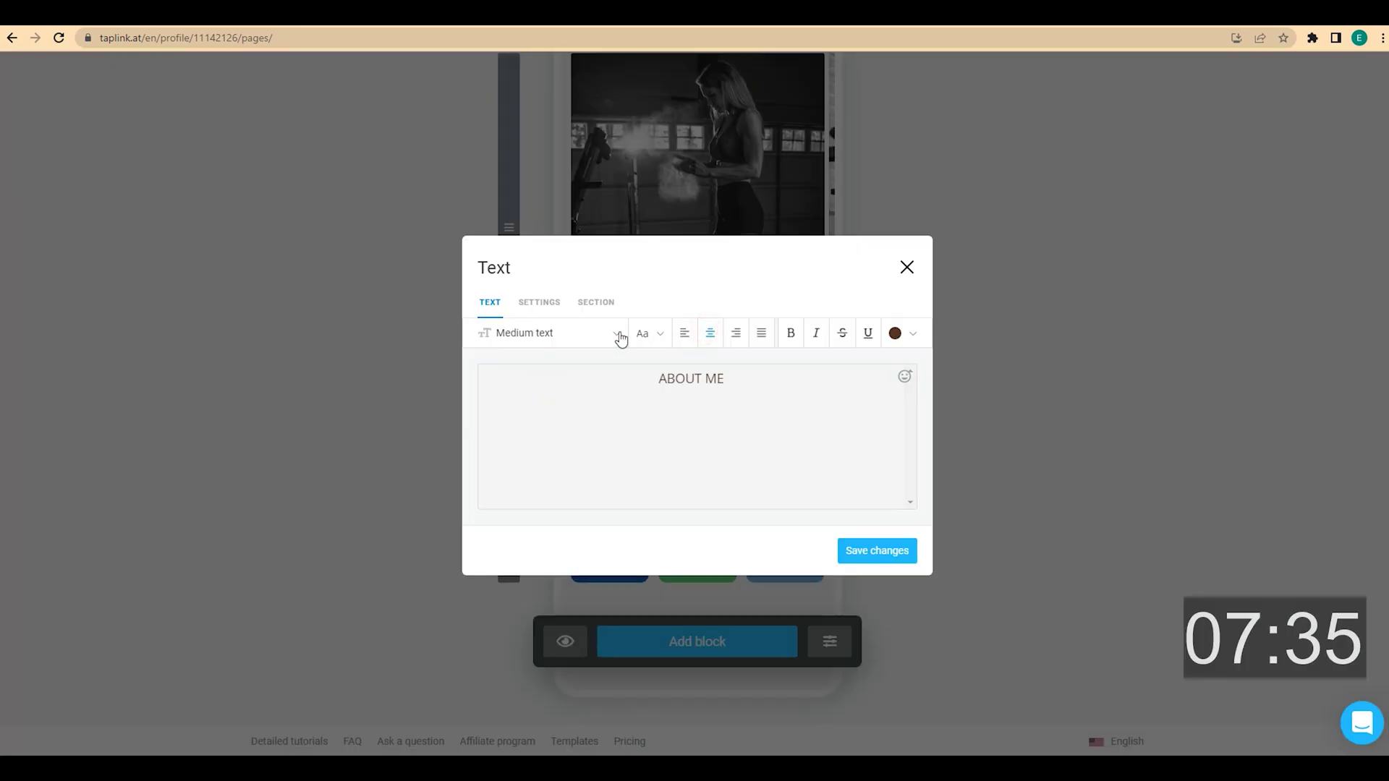
pyautogui.click(616, 333)
pyautogui.click(568, 481)
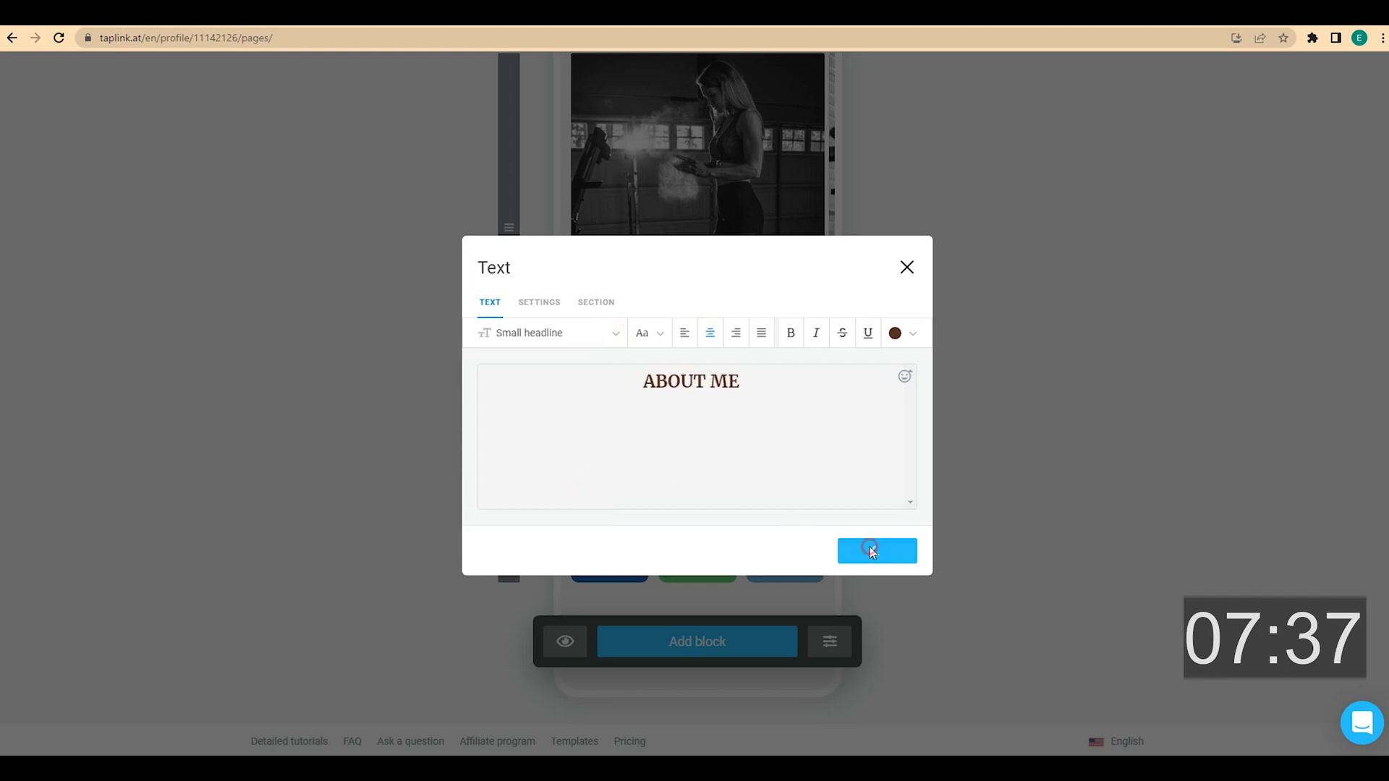
pyautogui.scroll(-1, 960, 495)
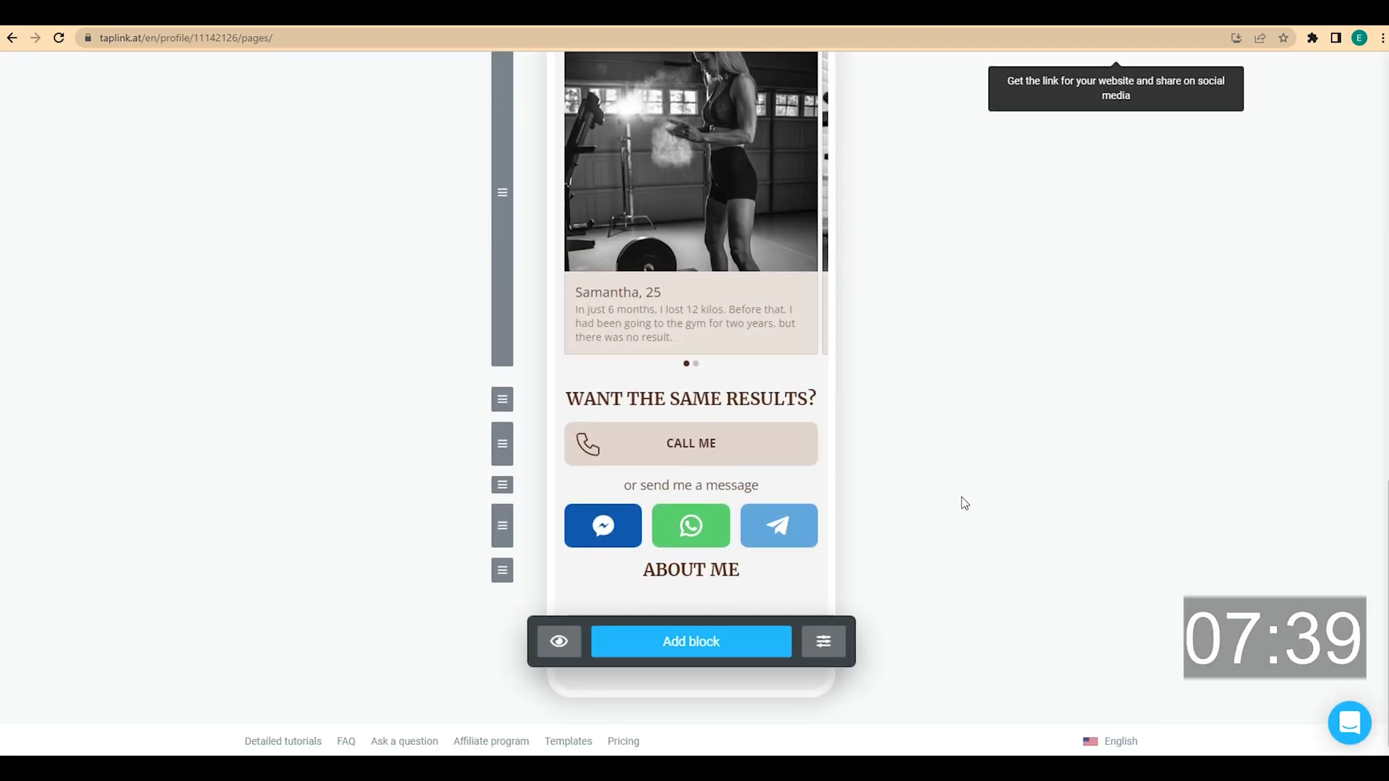
# Add a banner block showing the second trainer photo from the Desktop
pyautogui.click(709, 641)
pyautogui.click(573, 575)
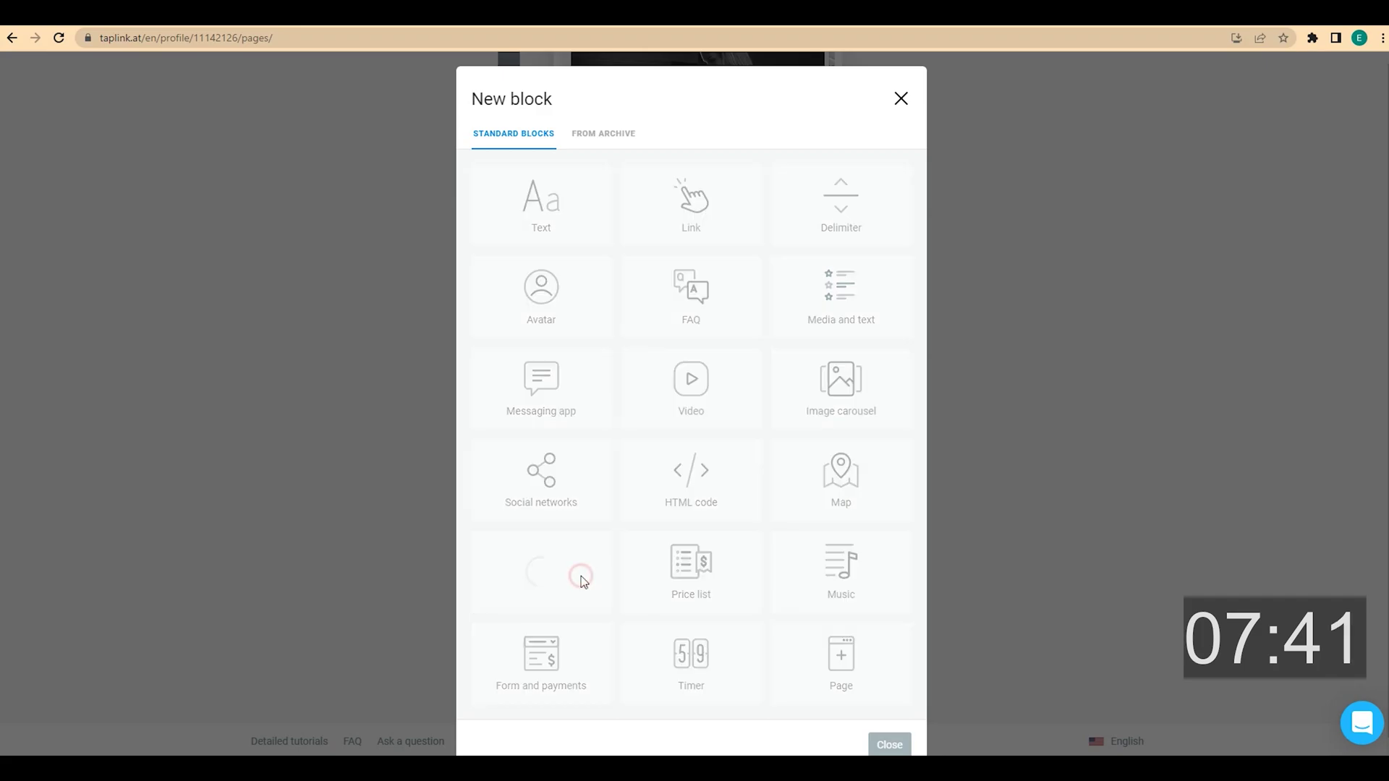
pyautogui.click(700, 369)
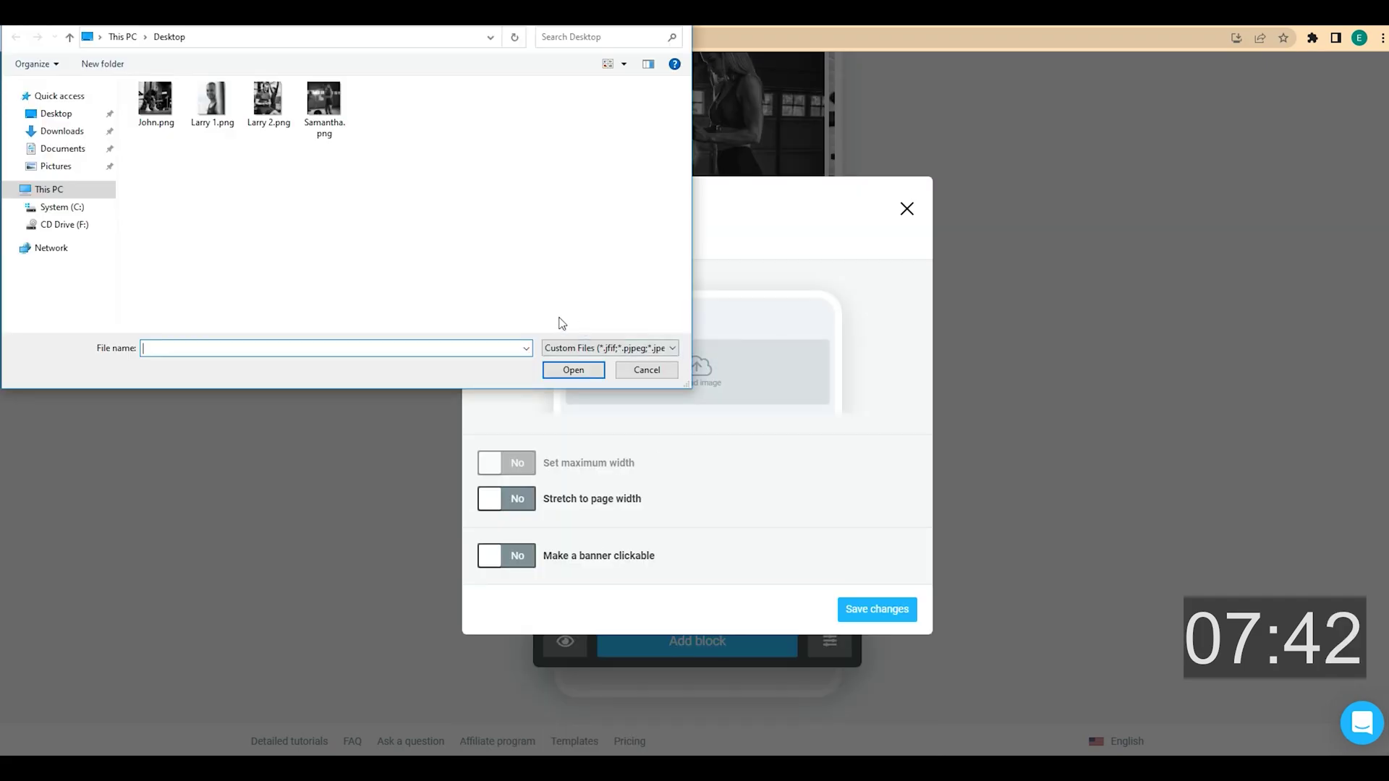
pyautogui.click(258, 113)
pyautogui.click(569, 372)
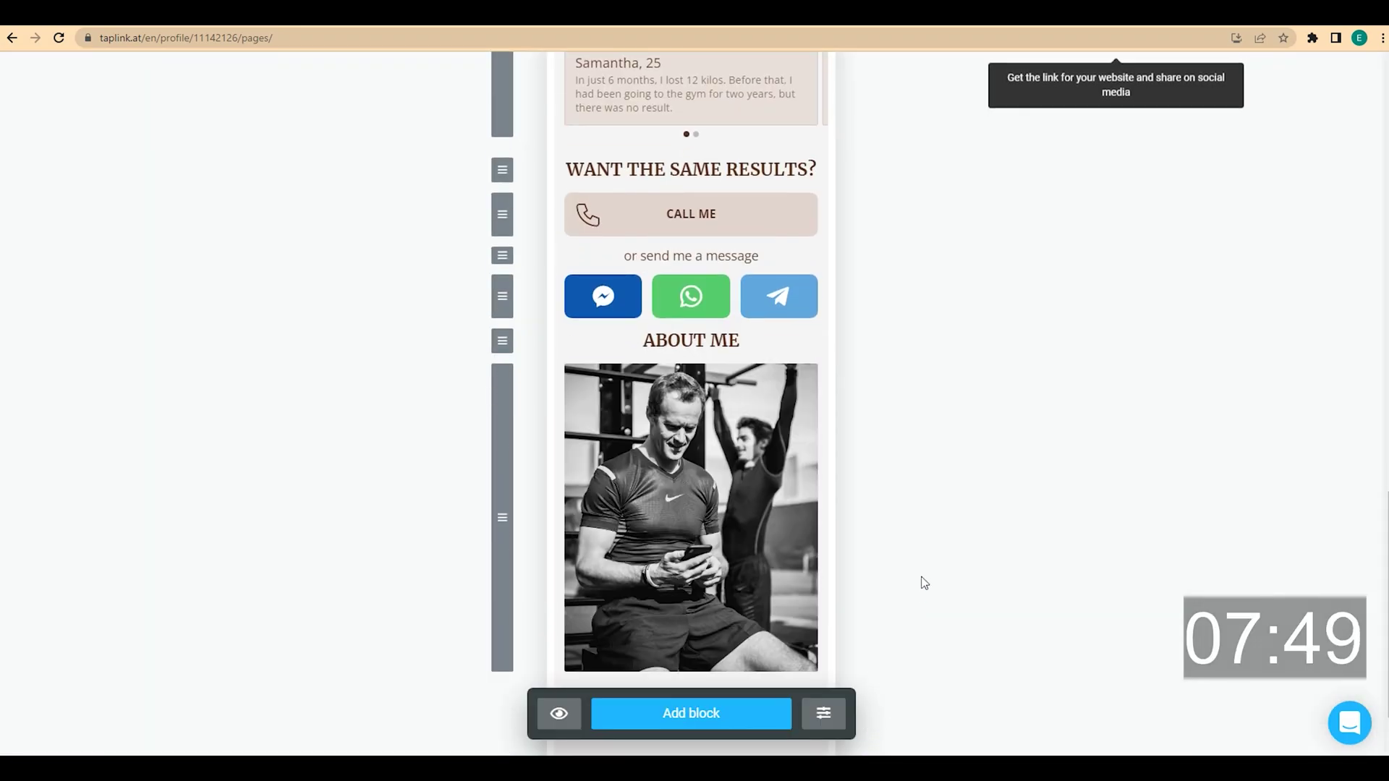
pyautogui.scroll(-1, 924, 582)
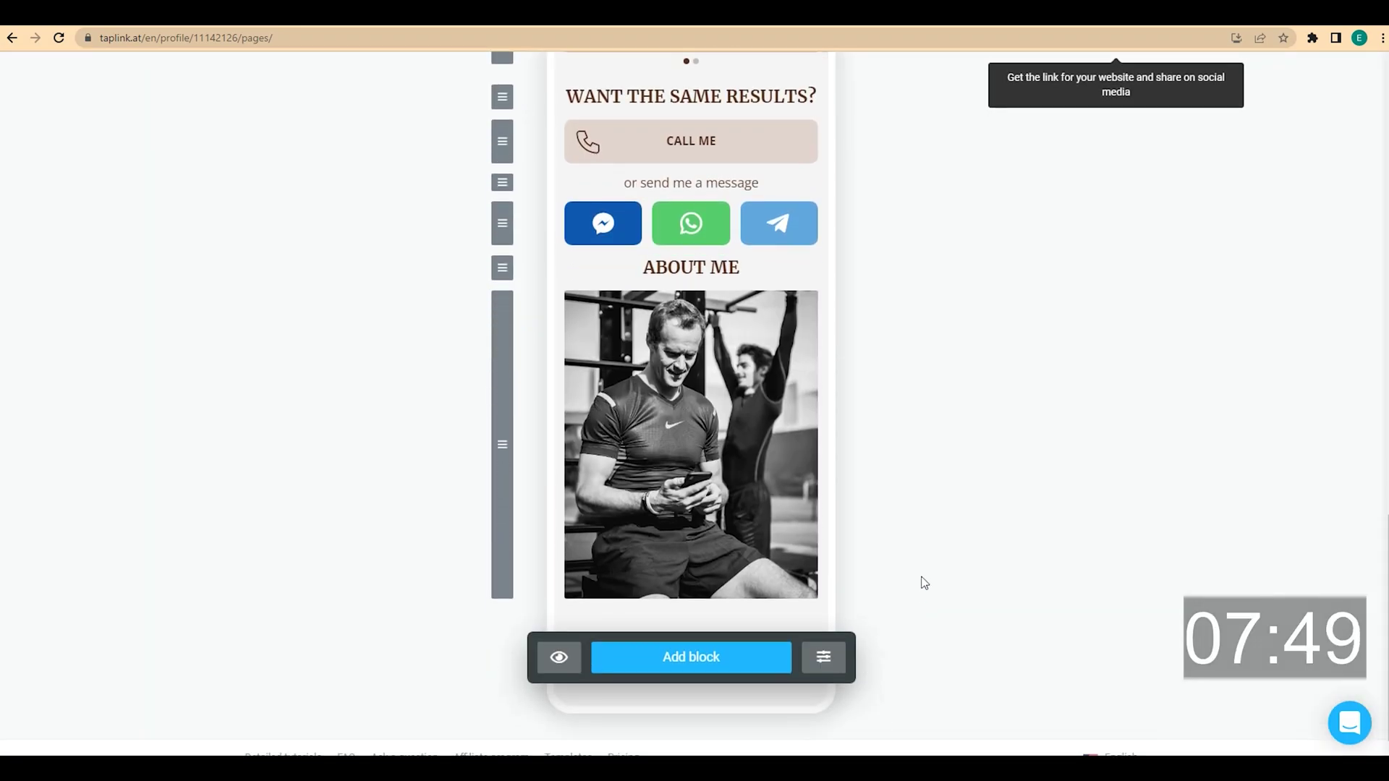
# Add a text block below the About Me photo and paste in the trainer's bio
pyautogui.click(732, 662)
pyautogui.click(573, 230)
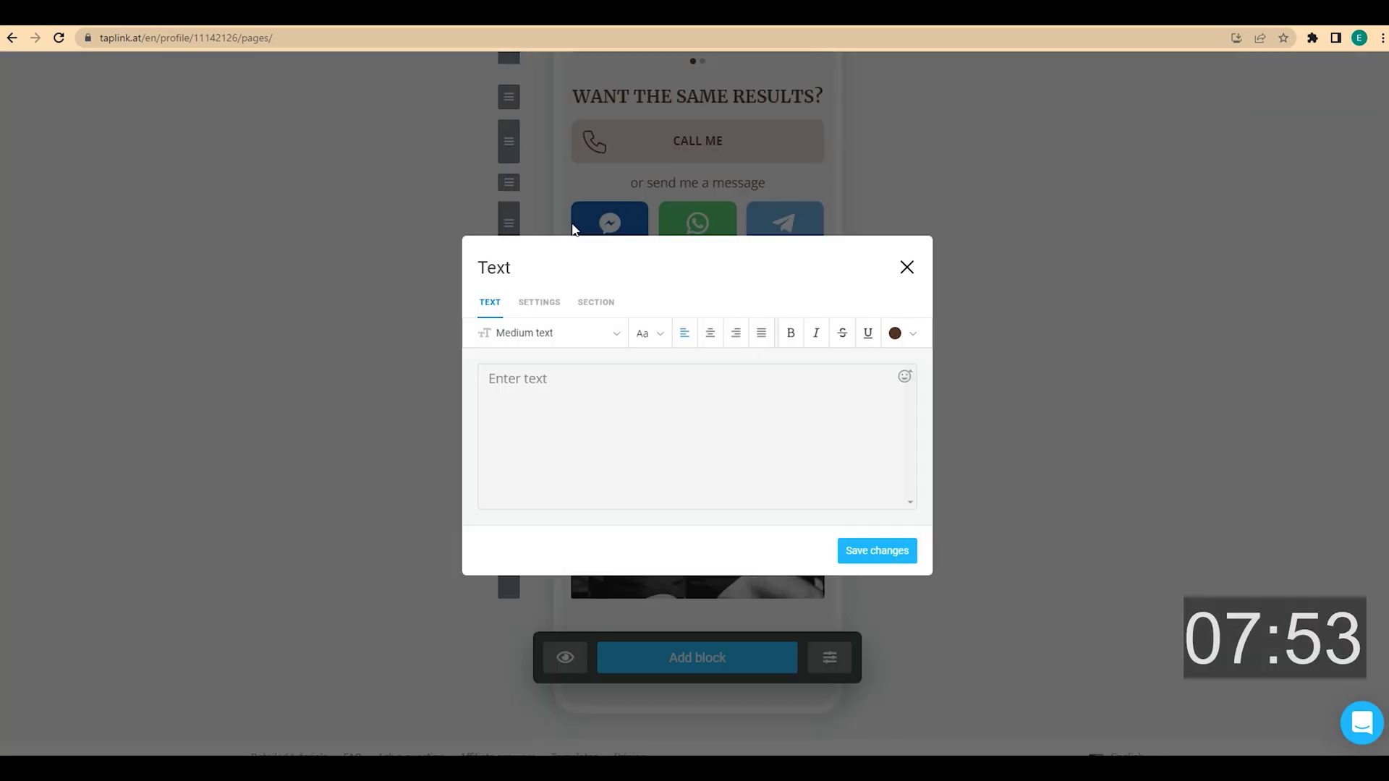
pyautogui.click(502, 394)
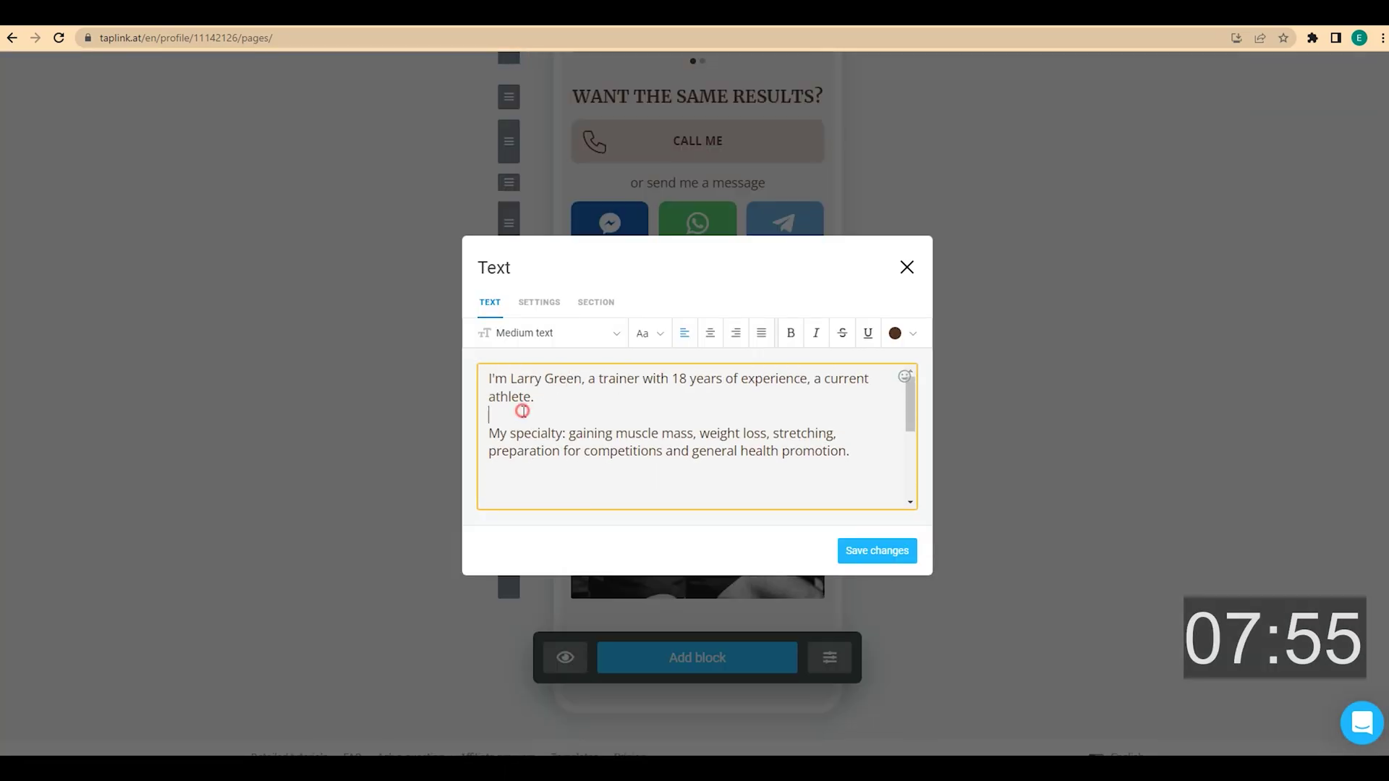
pyautogui.scroll(-2, 534, 402)
pyautogui.scroll(2, 521, 405)
pyautogui.scroll(-3, 512, 411)
# Join the stray line break, make the bio Small text, remove the blank line, and save
pyautogui.click(512, 411)
pyautogui.press('BackSpace')
pyautogui.press('BackSpace')
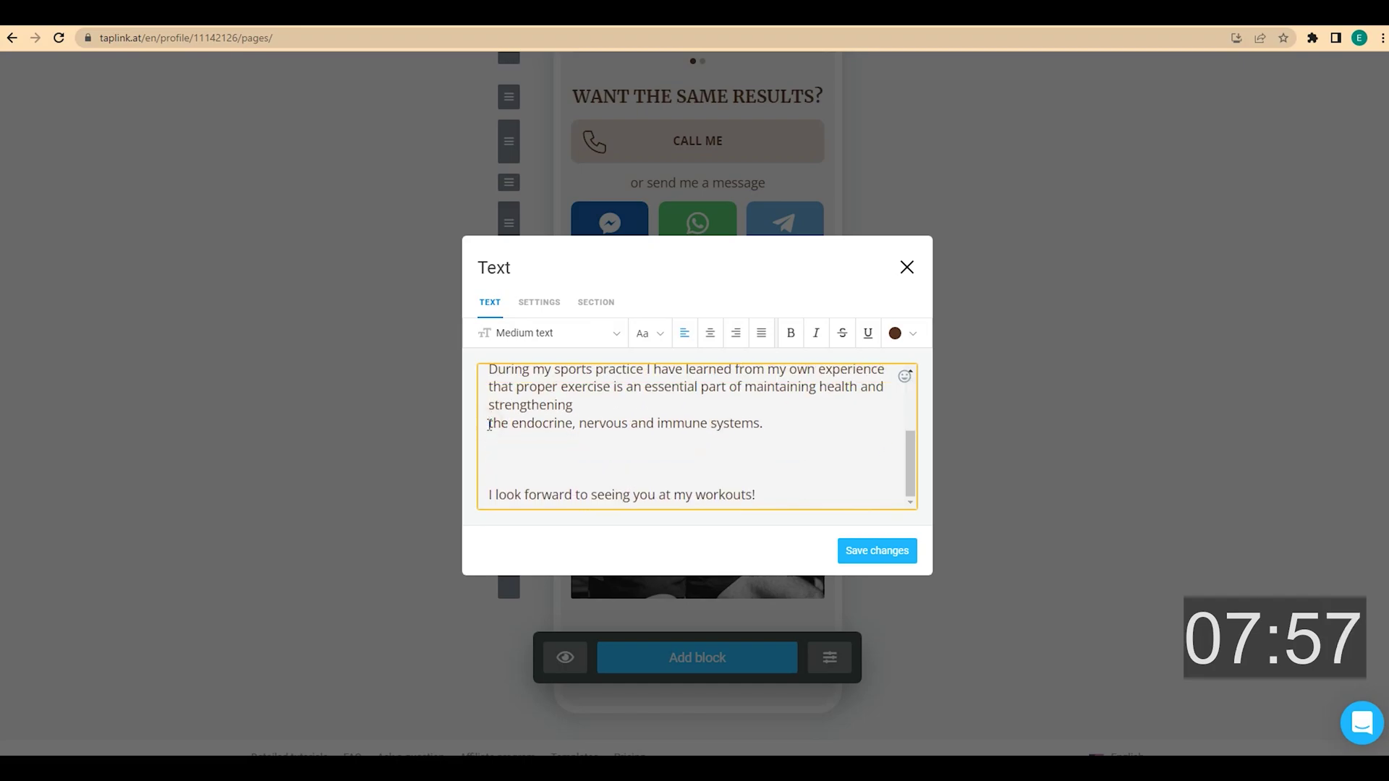
pyautogui.scroll(4, 527, 468)
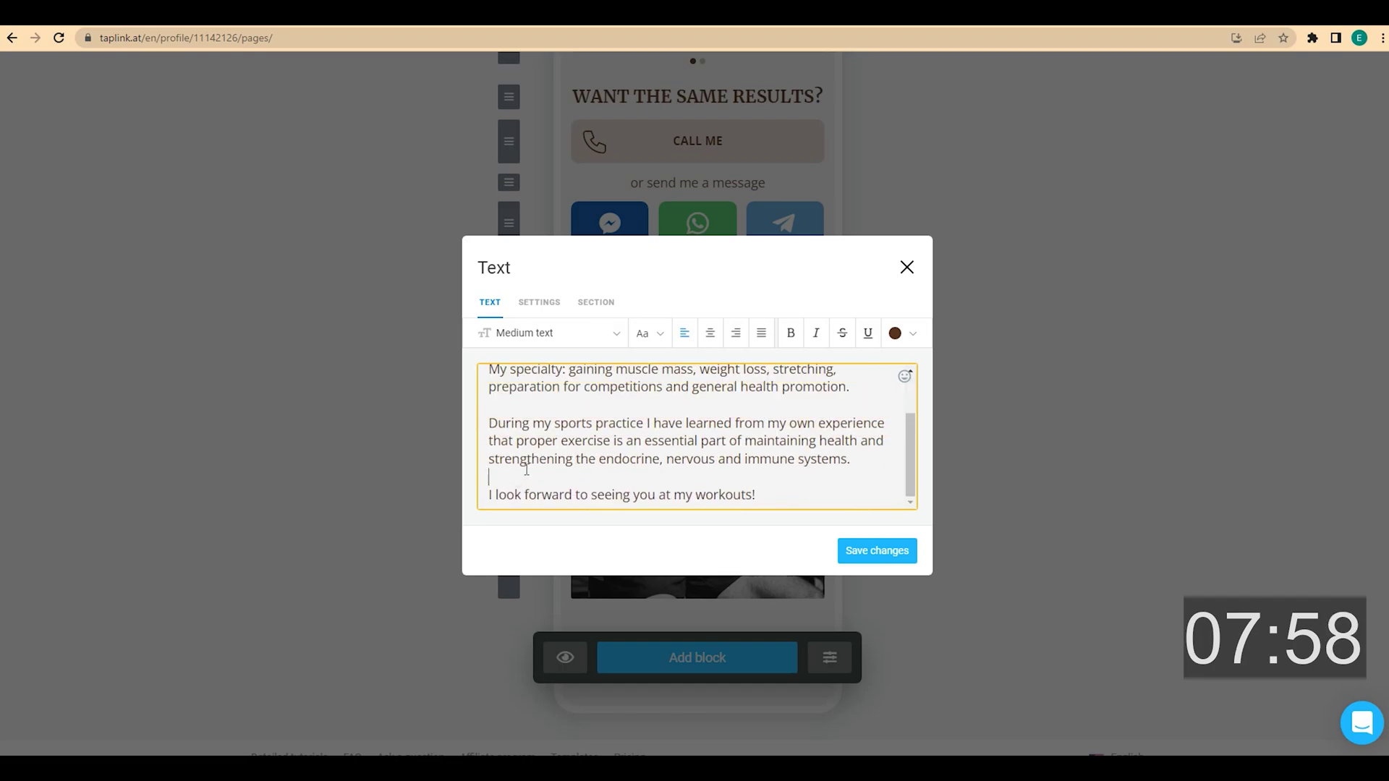
pyautogui.click(593, 333)
pyautogui.click(554, 390)
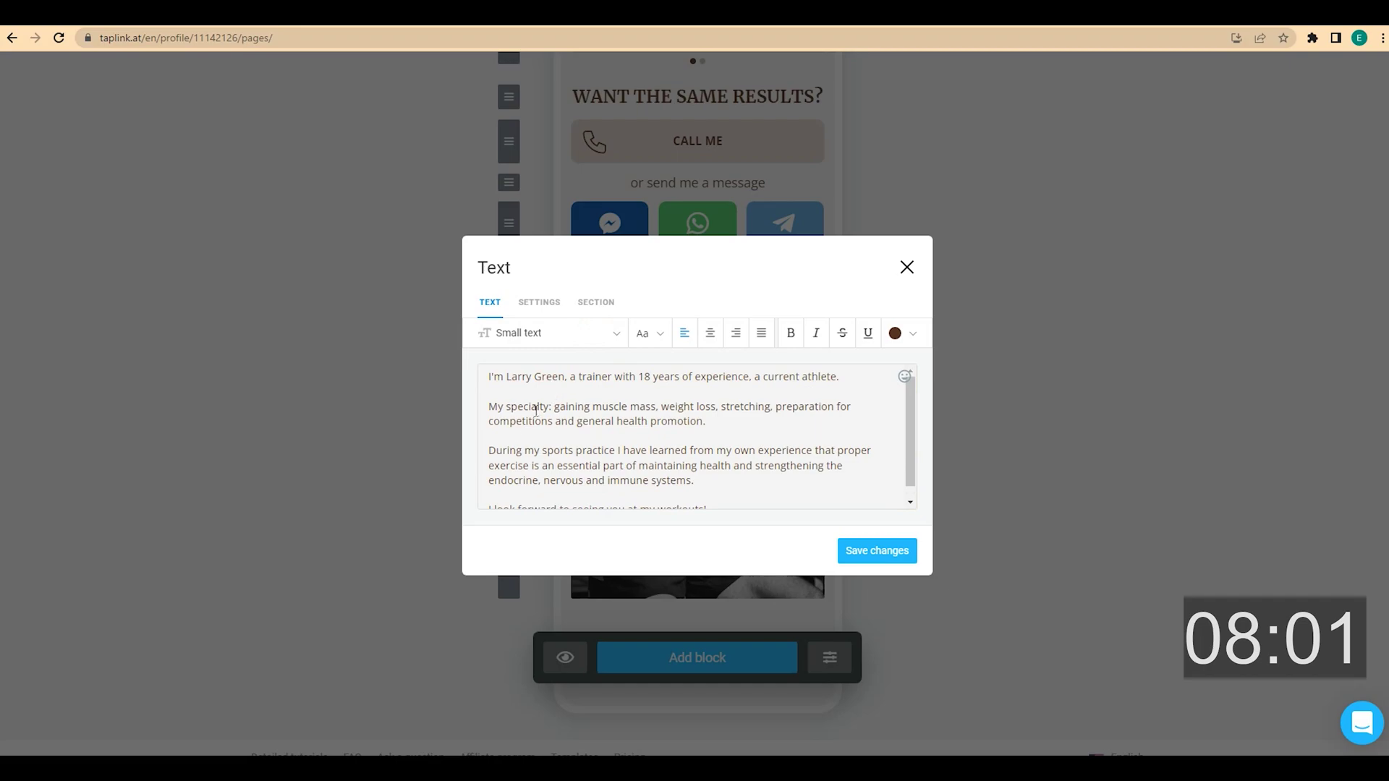
pyautogui.scroll(-1, 536, 410)
pyautogui.click(491, 438)
pyautogui.press('BackSpace')
pyautogui.press('BackSpace')
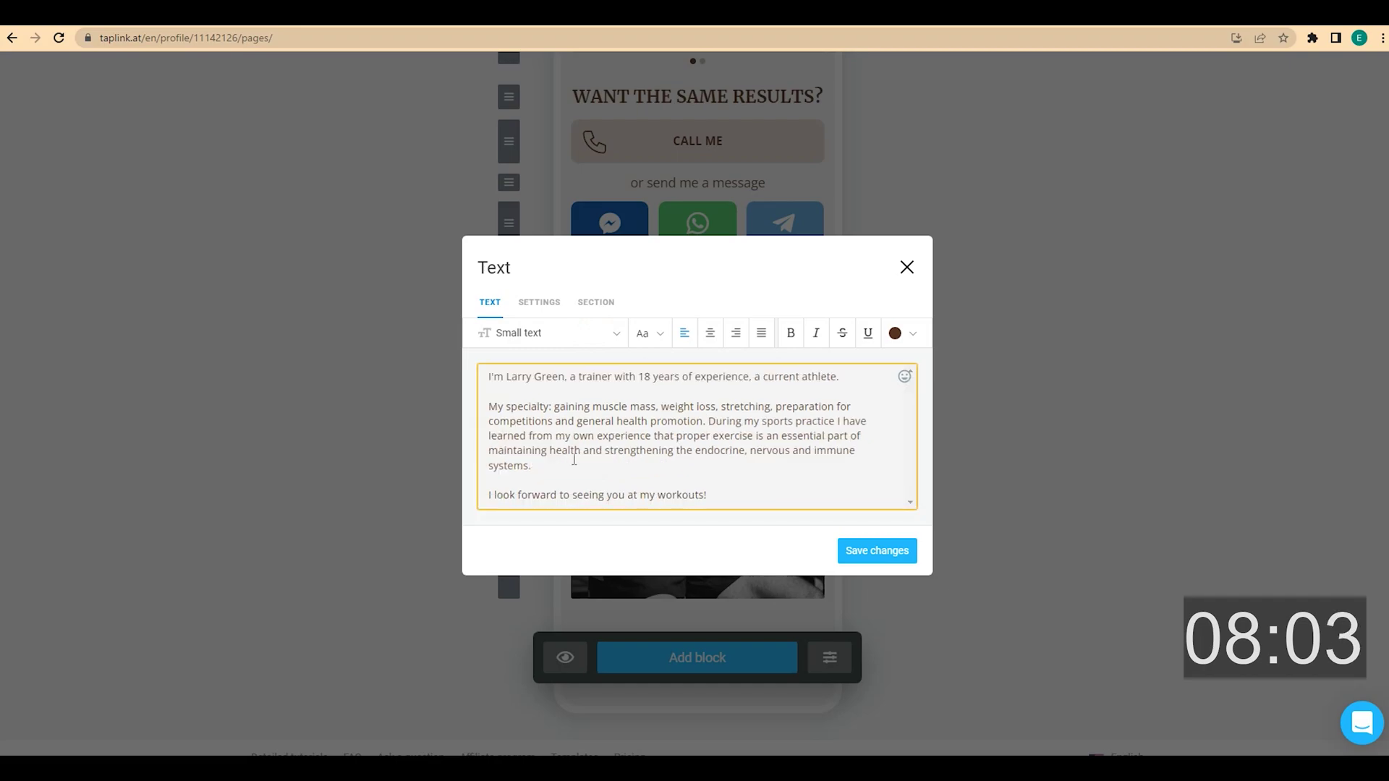
pyautogui.click(872, 552)
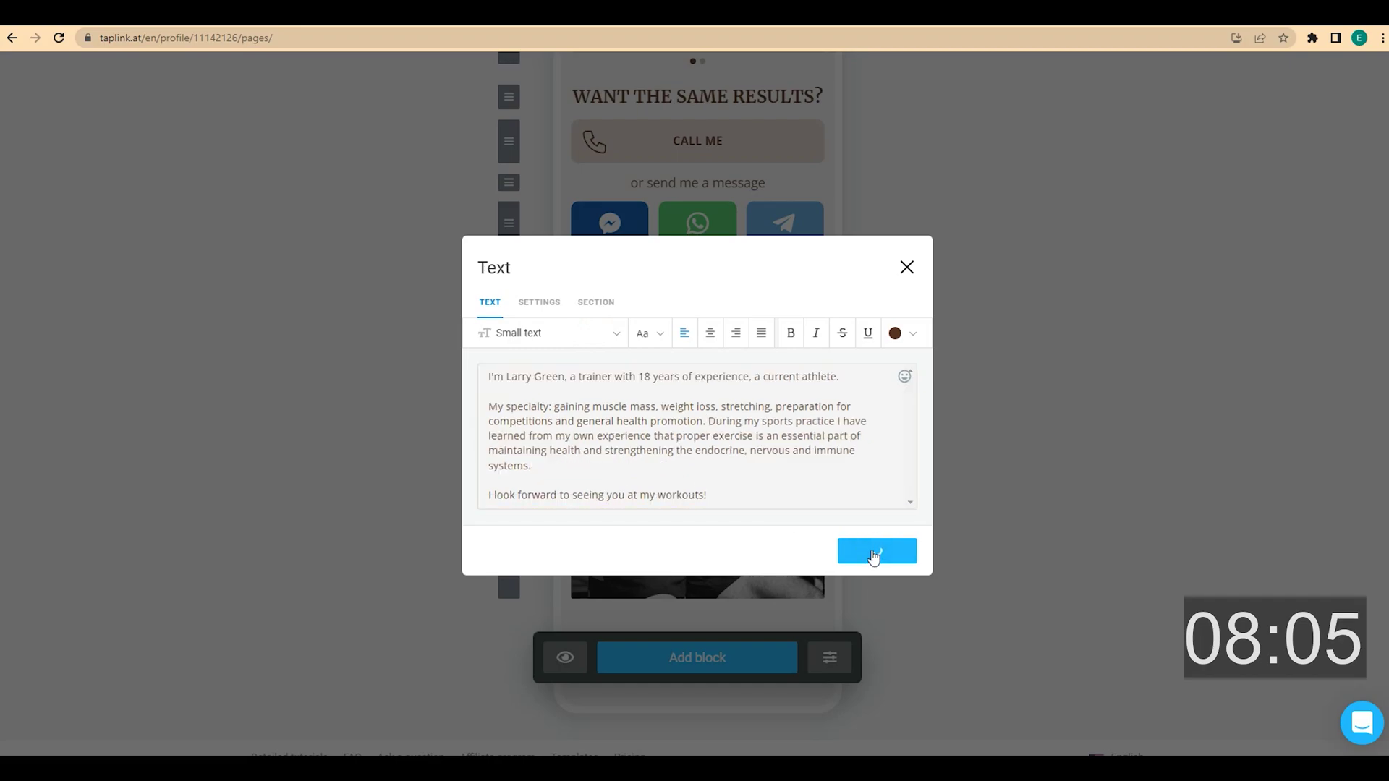
# Reopen the bio, split the During paragraph back onto its own line, and save
pyautogui.scroll(-2, 910, 524)
pyautogui.scroll(-1, 911, 523)
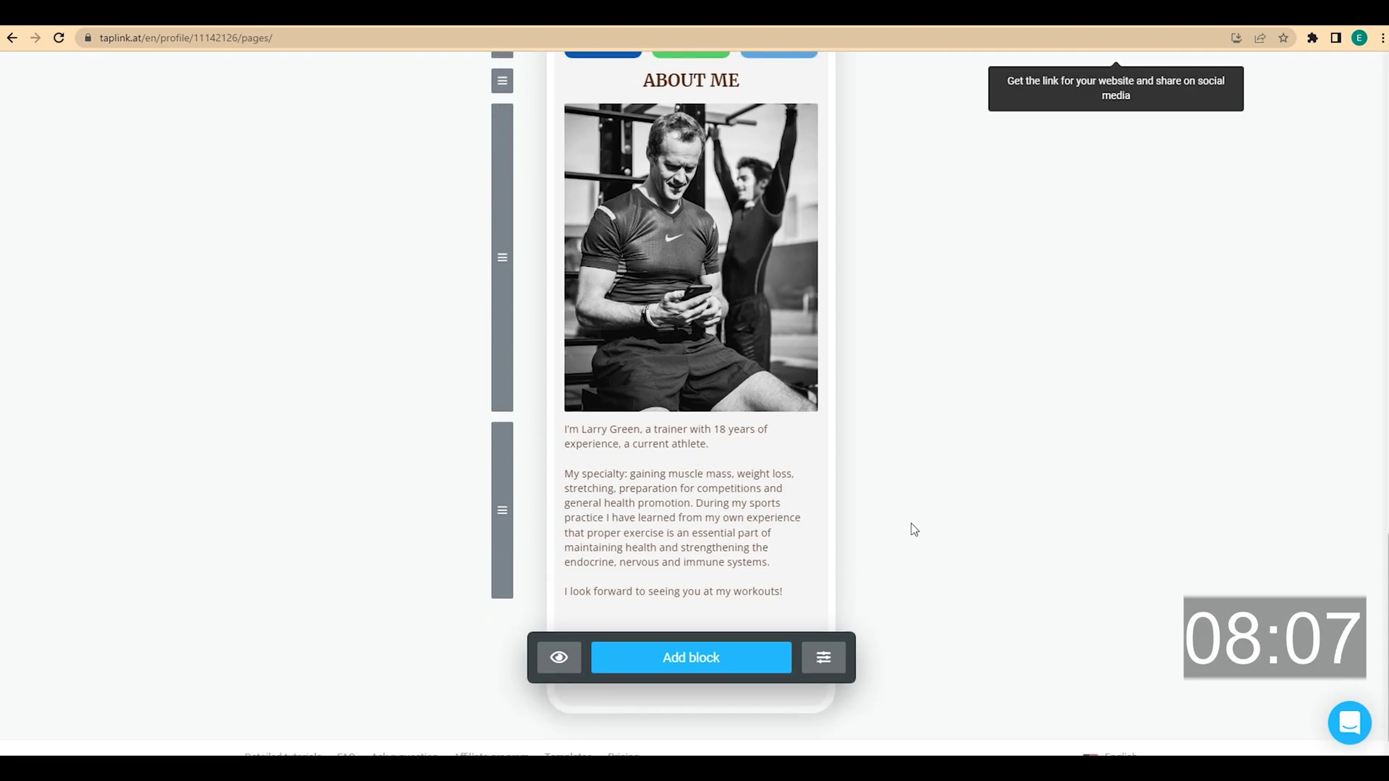
pyautogui.scroll(-1, 910, 523)
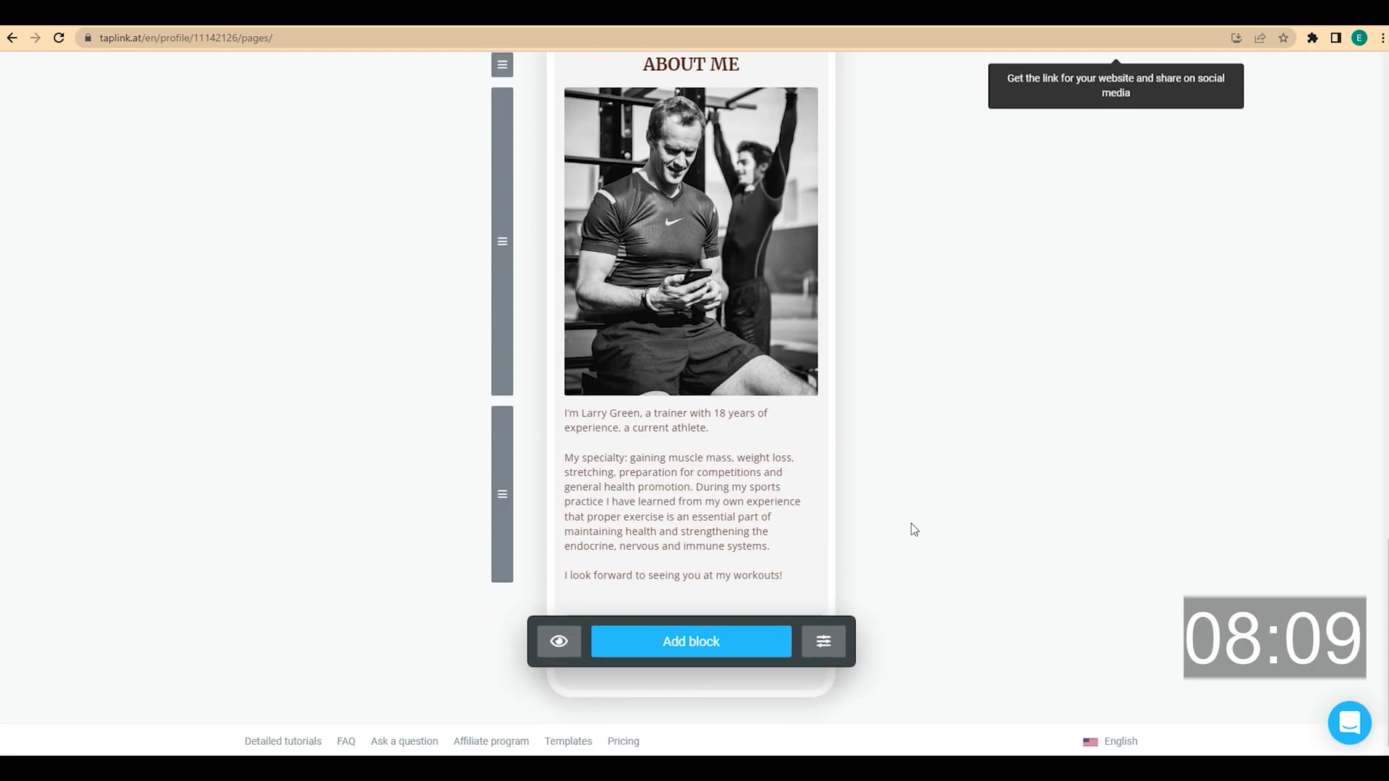
pyautogui.click(752, 515)
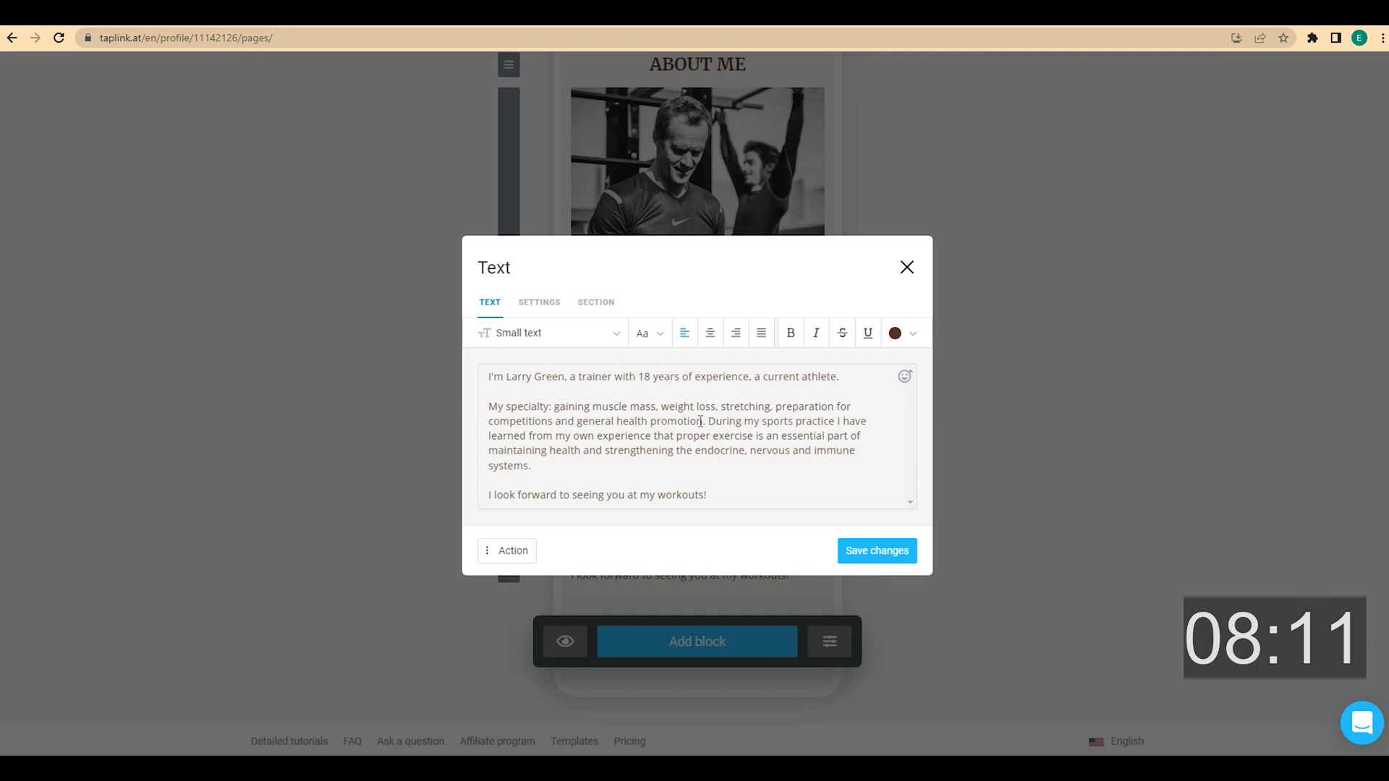
pyautogui.click(710, 421)
pyautogui.press('Return')
pyautogui.press('Return')
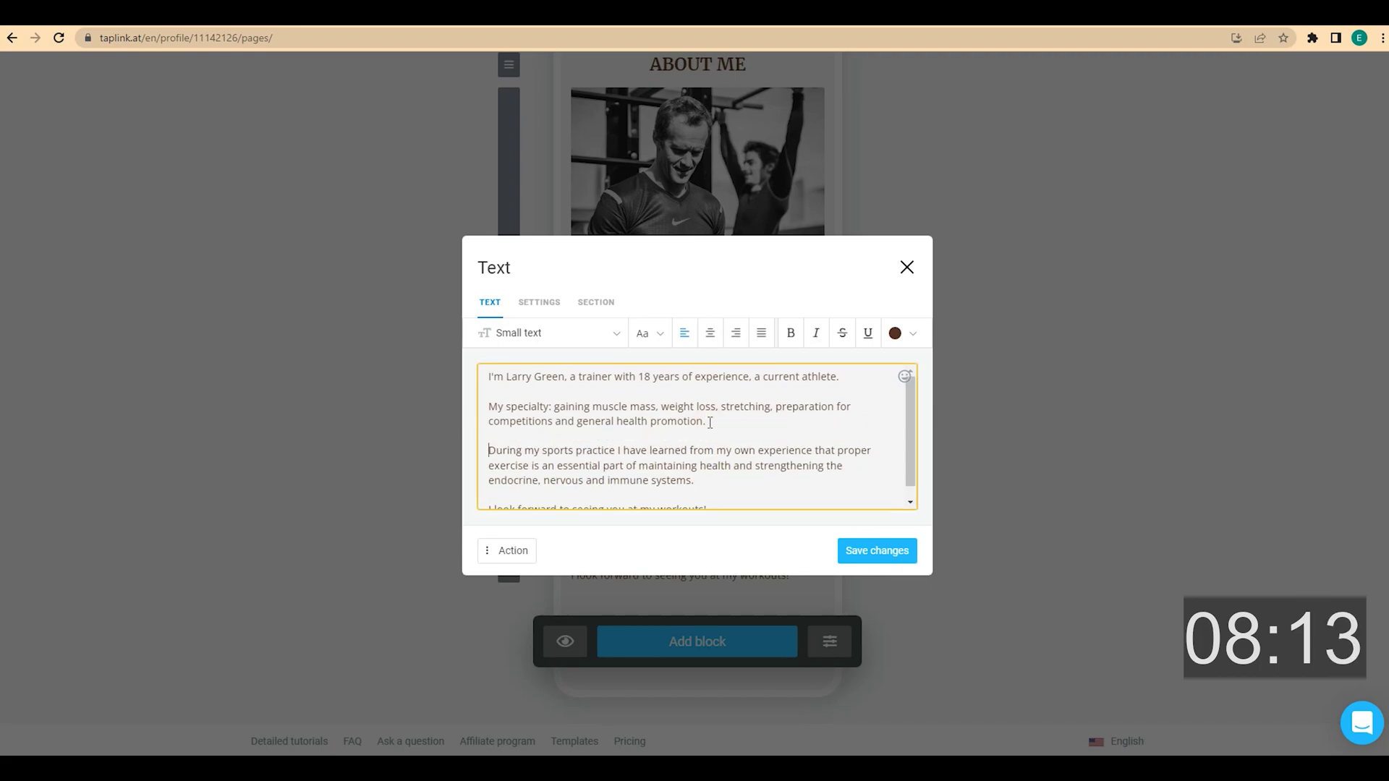
pyautogui.scroll(-1, 713, 429)
pyautogui.click(874, 551)
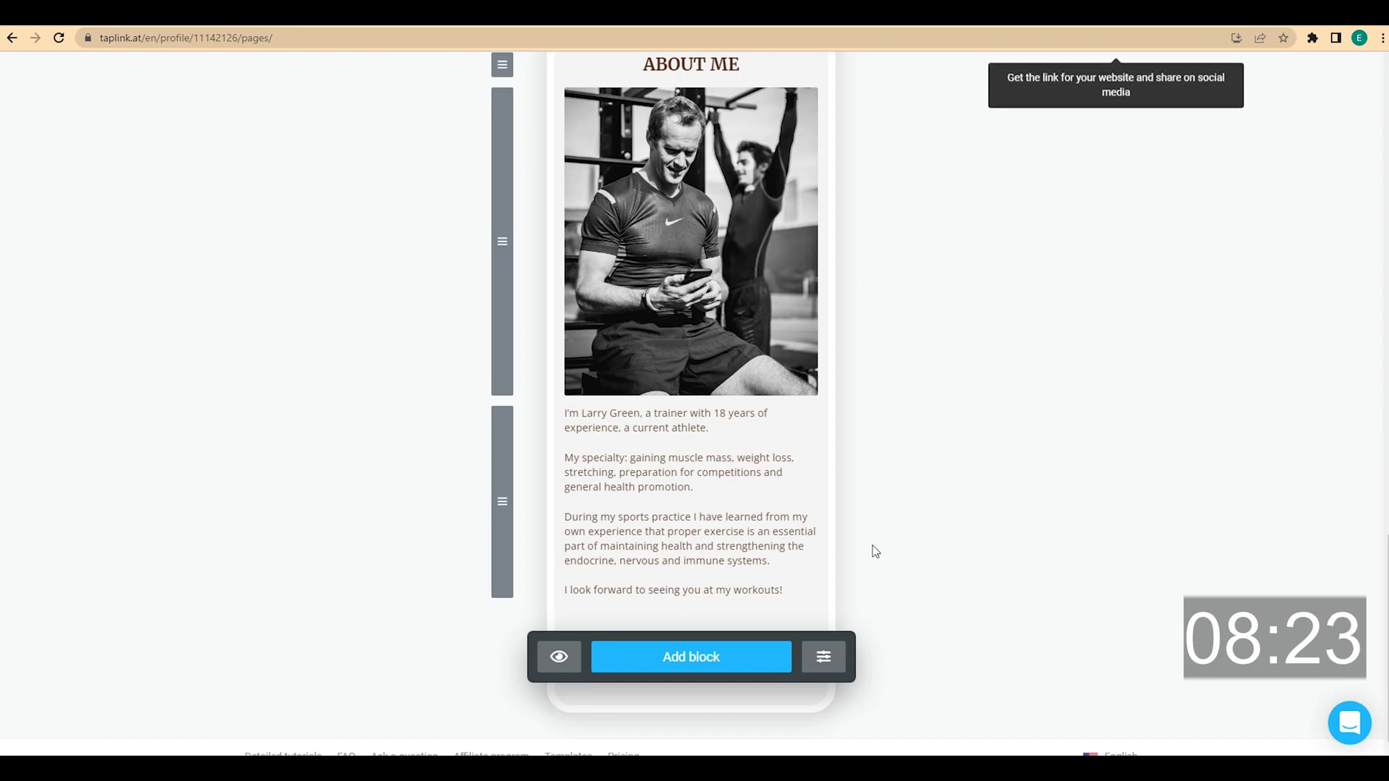
pyautogui.click(732, 660)
# Add a 'Book a free workout' link that calls the trainer's phone number, with a phone icon thumbnail
pyautogui.click(683, 220)
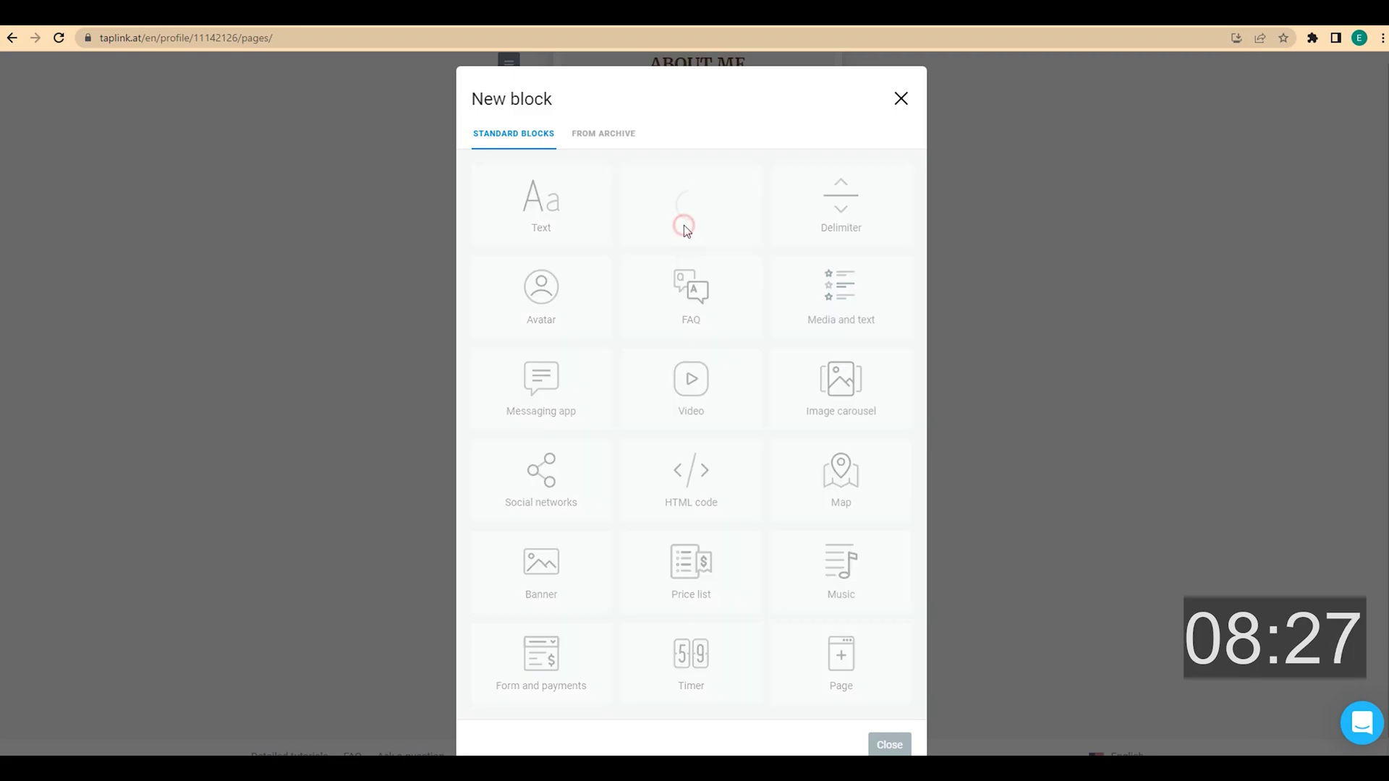
pyautogui.click(580, 385)
pyautogui.write('Book a free workout')
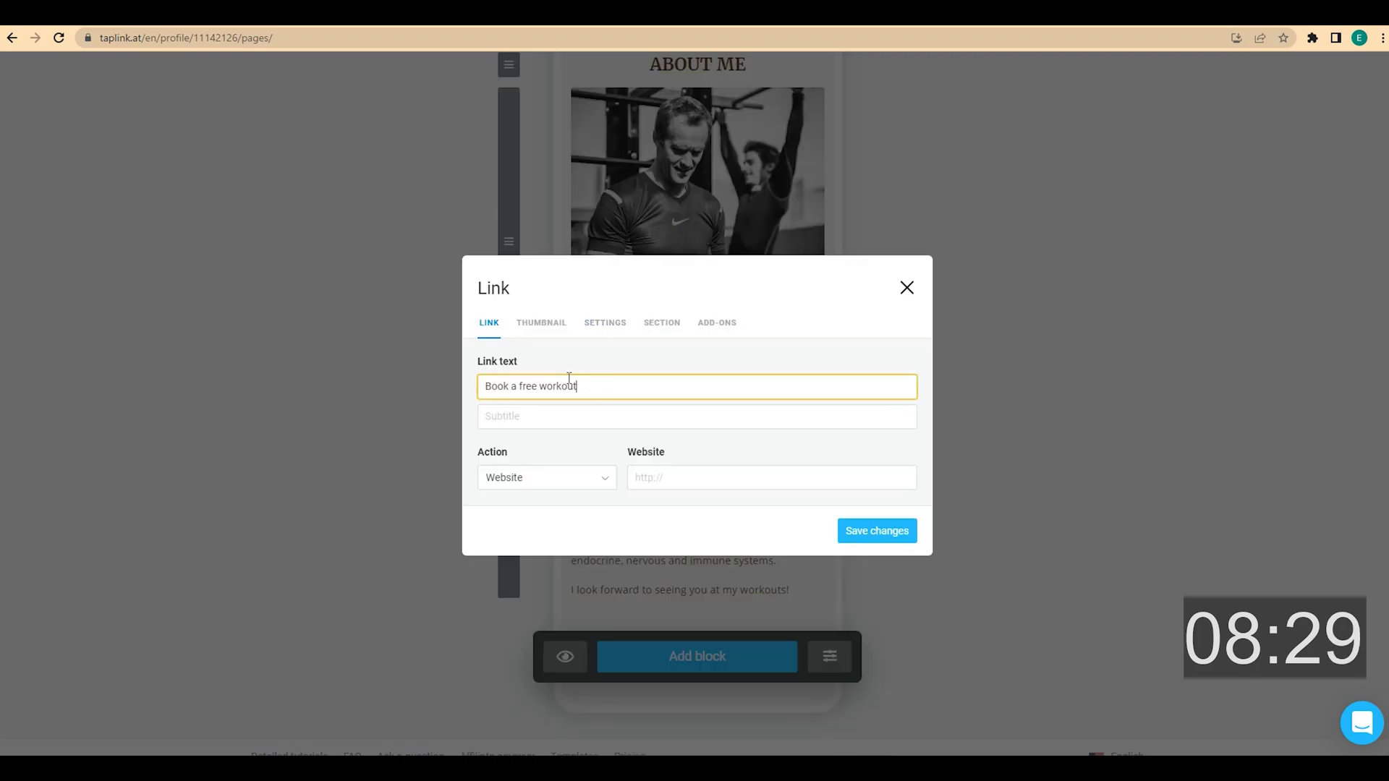
pyautogui.click(605, 488)
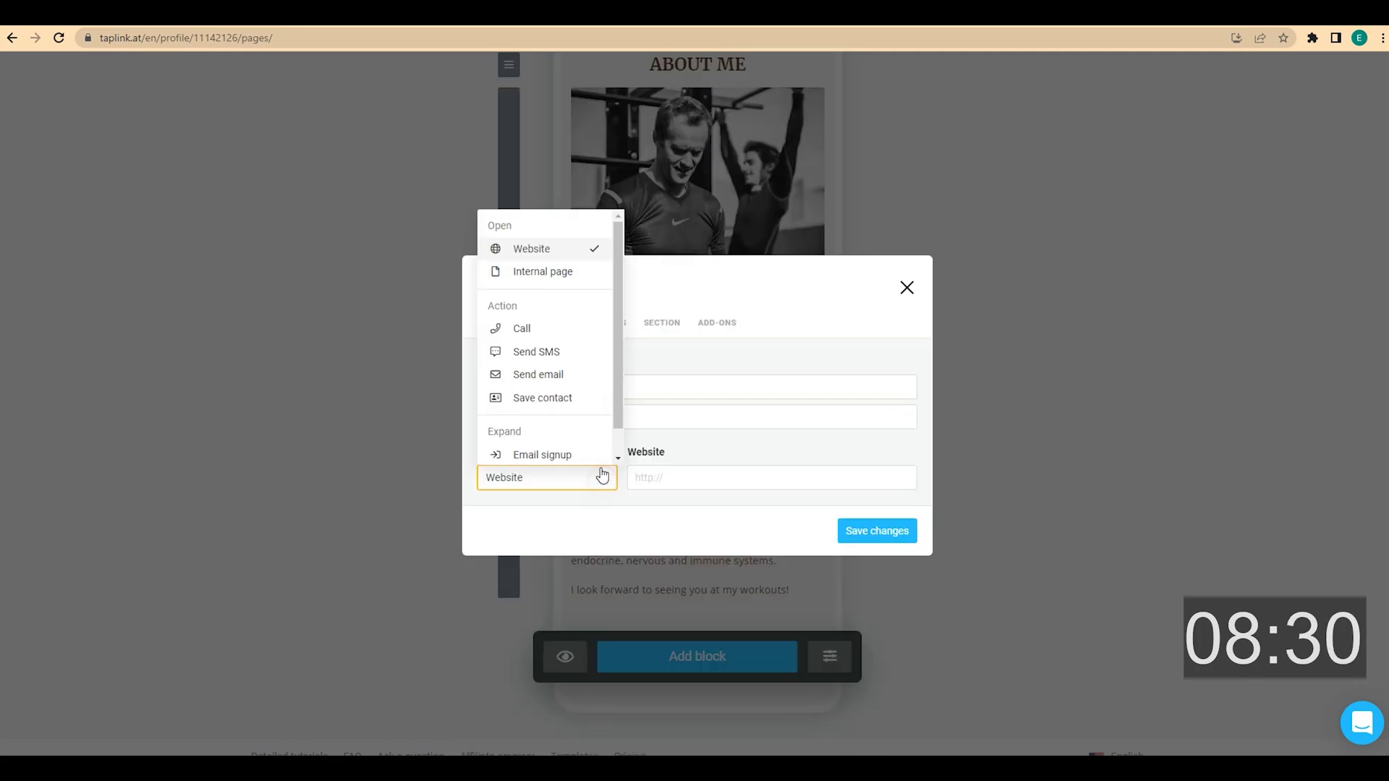
pyautogui.click(572, 337)
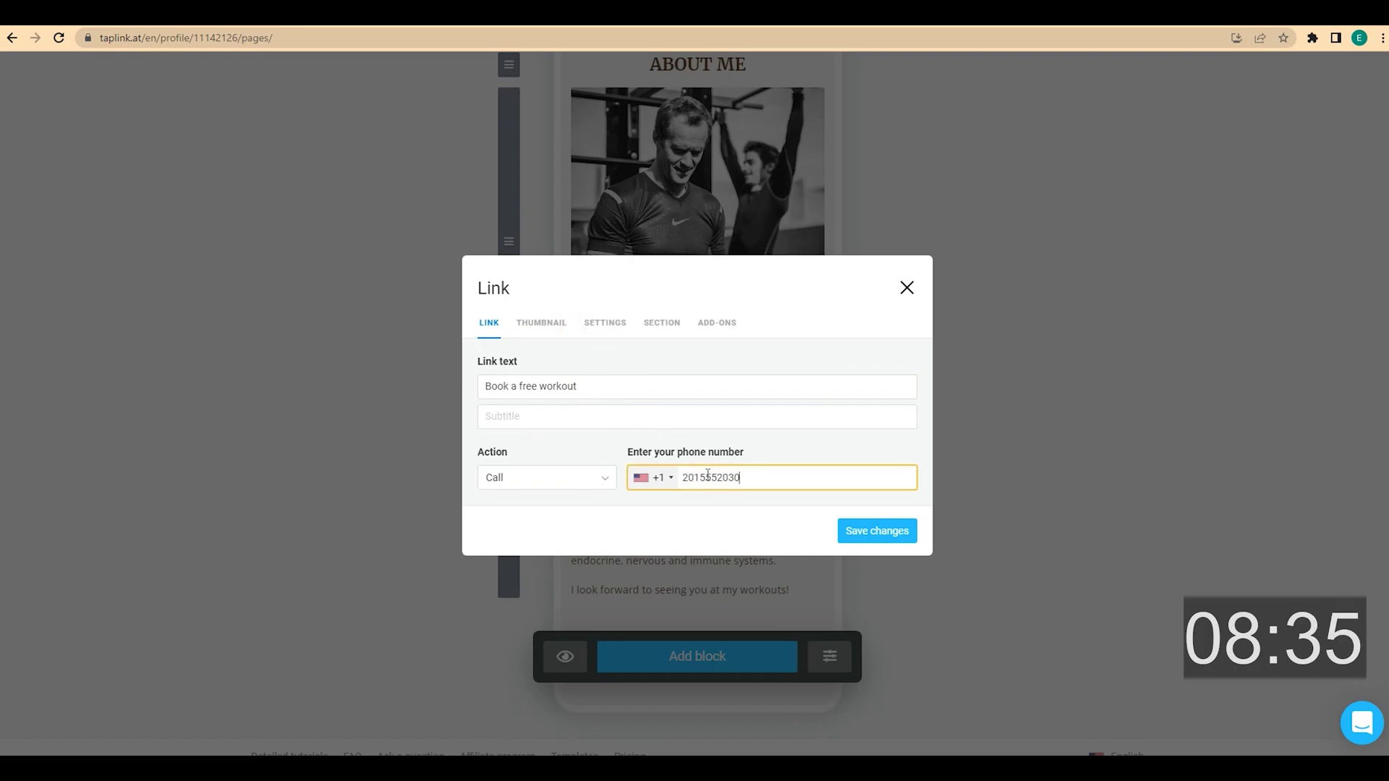
pyautogui.click(554, 335)
pyautogui.write('phone')
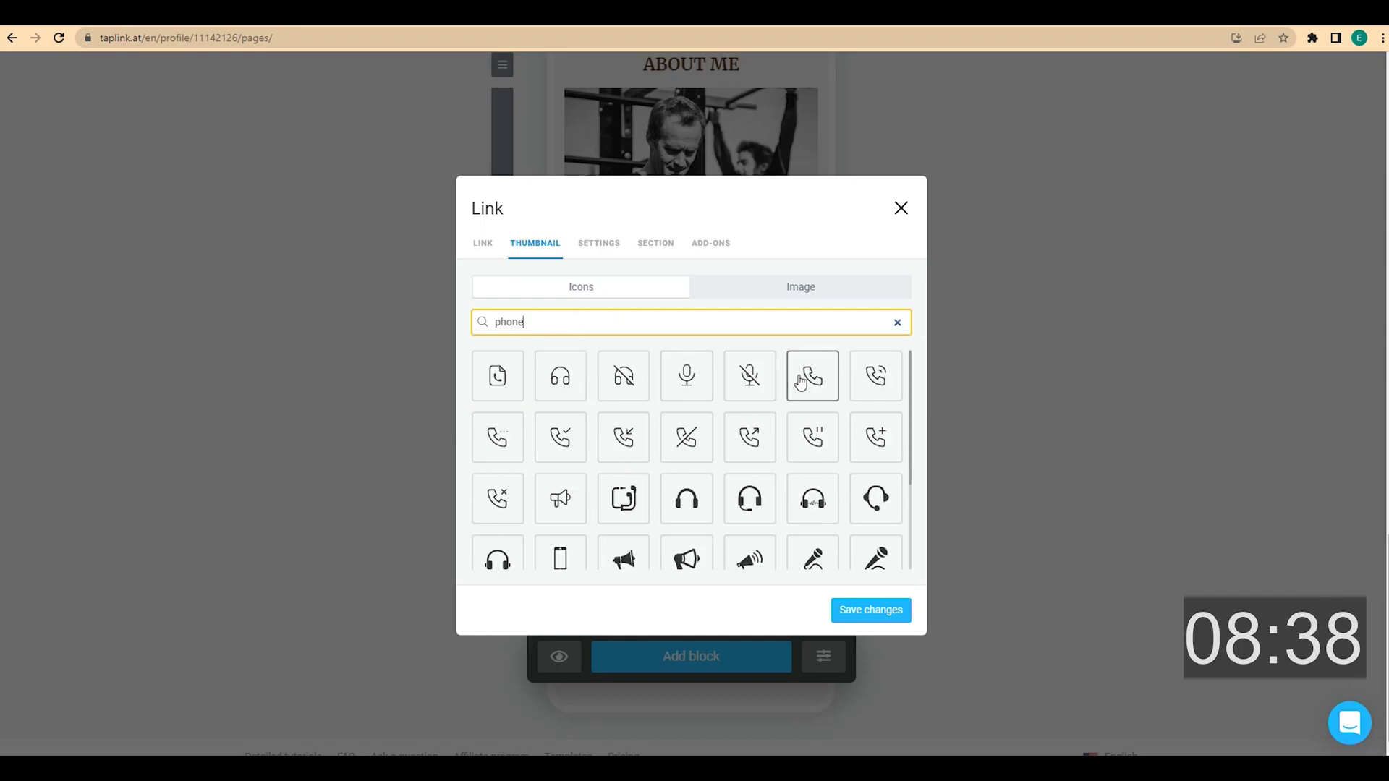
pyautogui.click(803, 382)
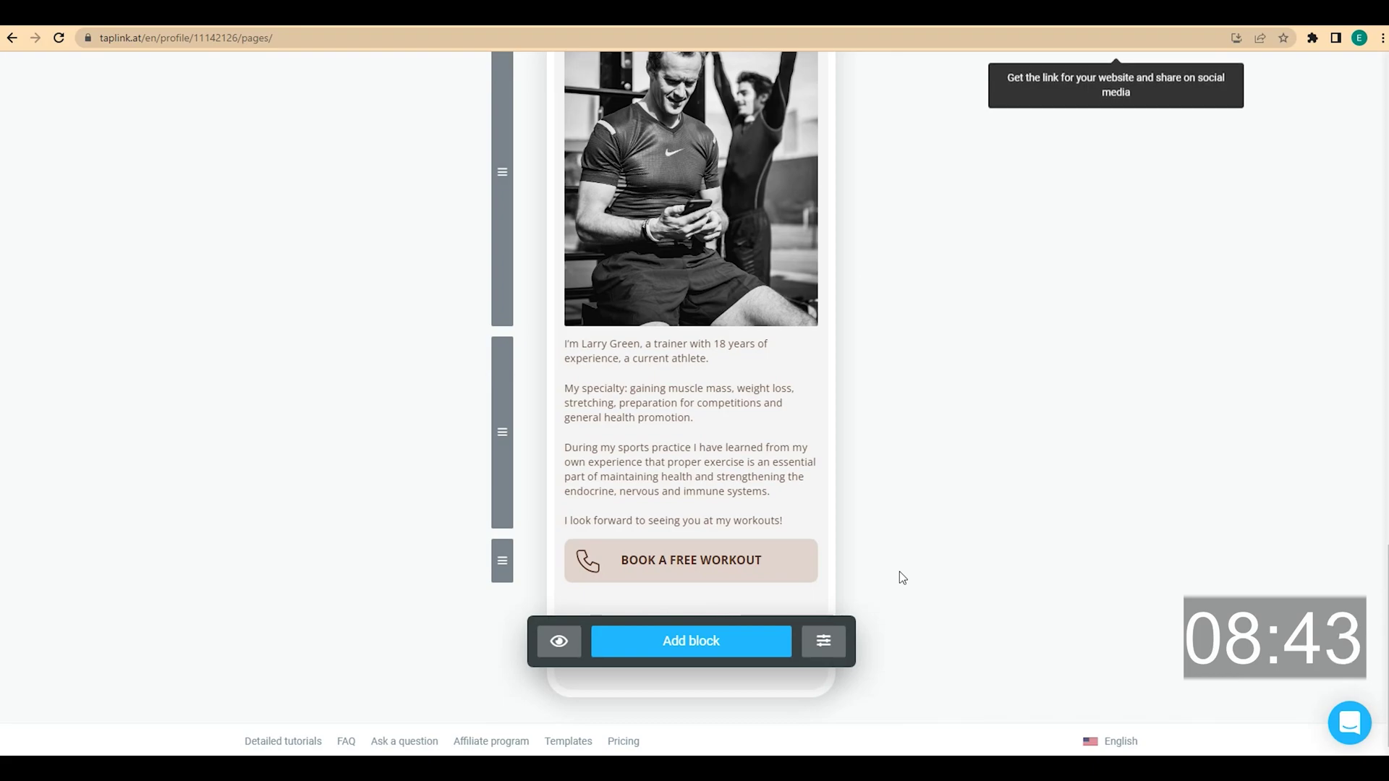
pyautogui.click(736, 647)
# Add a centred 'FIND ME HERE' text block styled as a Small headline
pyautogui.click(542, 207)
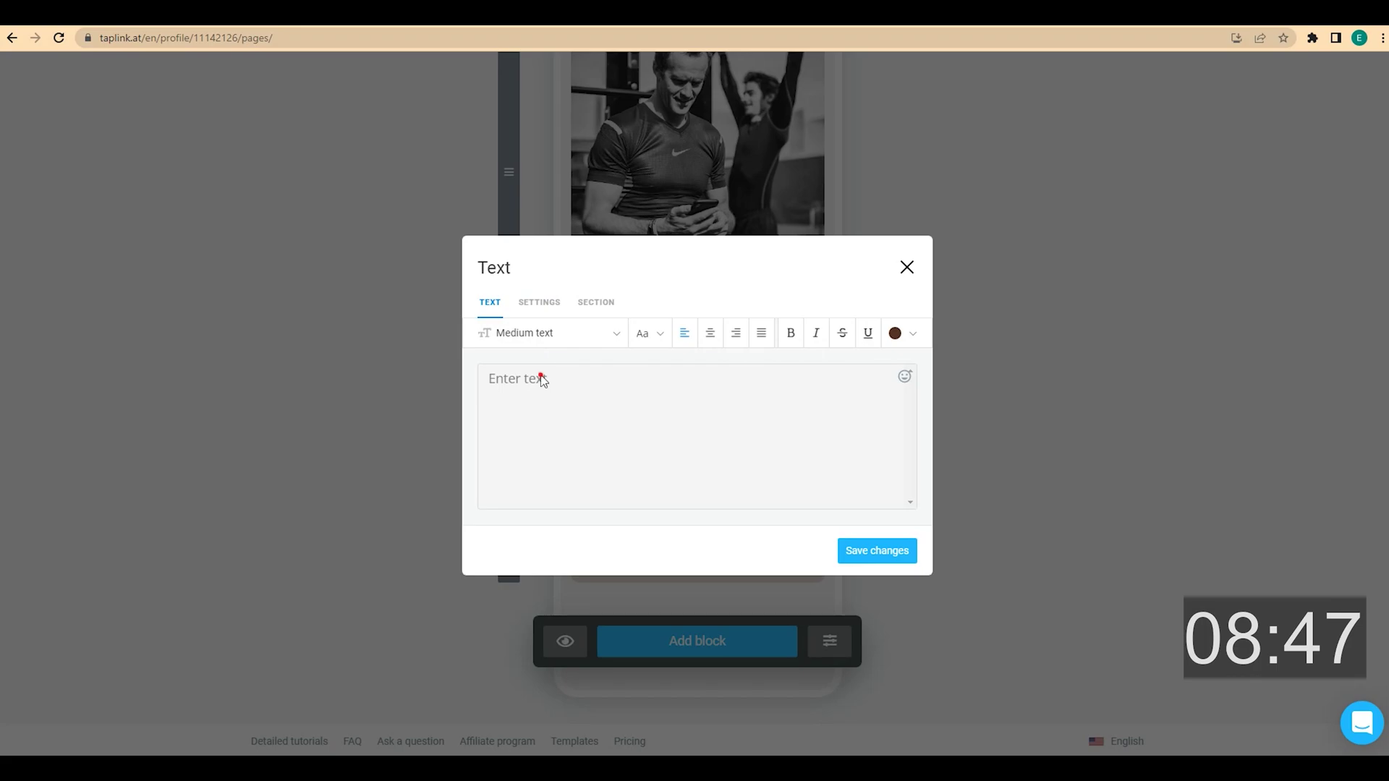
pyautogui.click(559, 392)
pyautogui.write('FIND ME HERE')
pyautogui.click(709, 333)
pyautogui.click(611, 334)
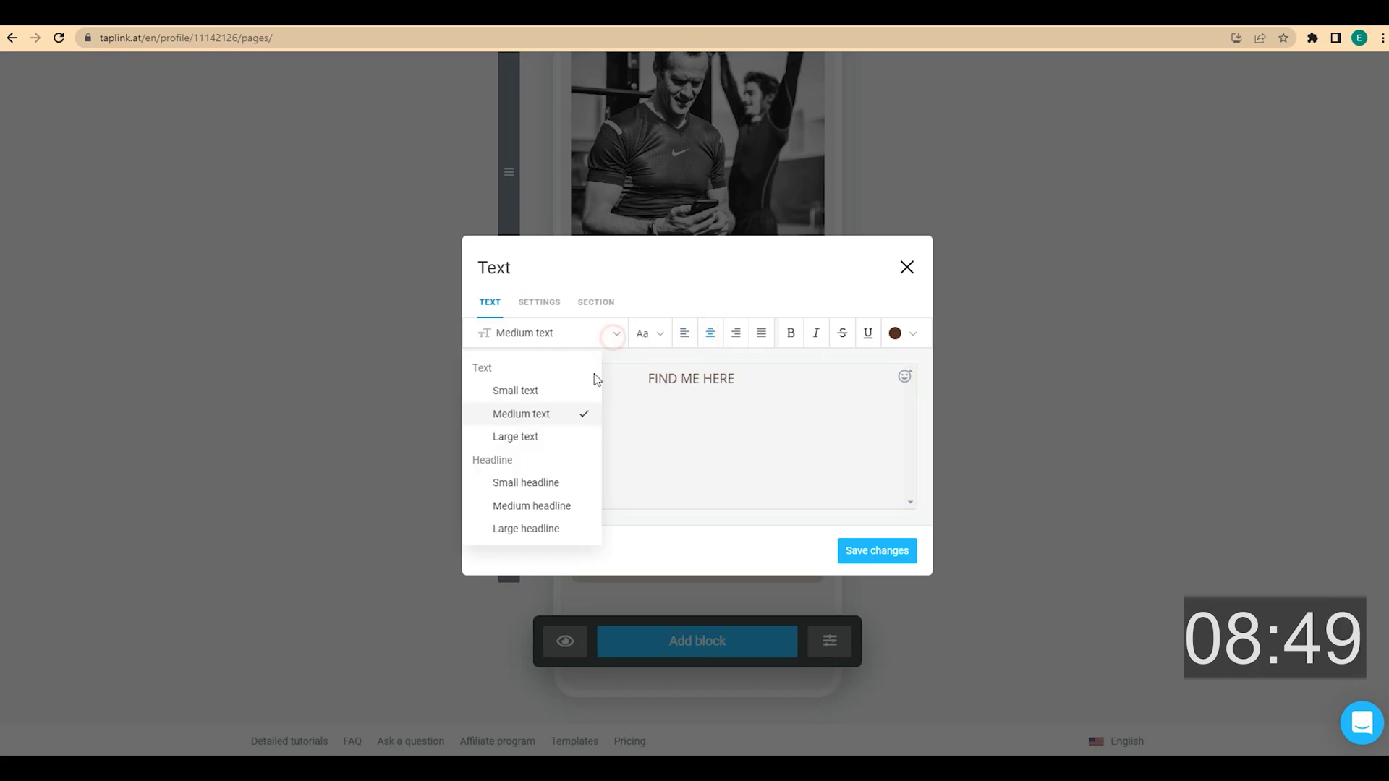
pyautogui.click(561, 480)
pyautogui.click(874, 551)
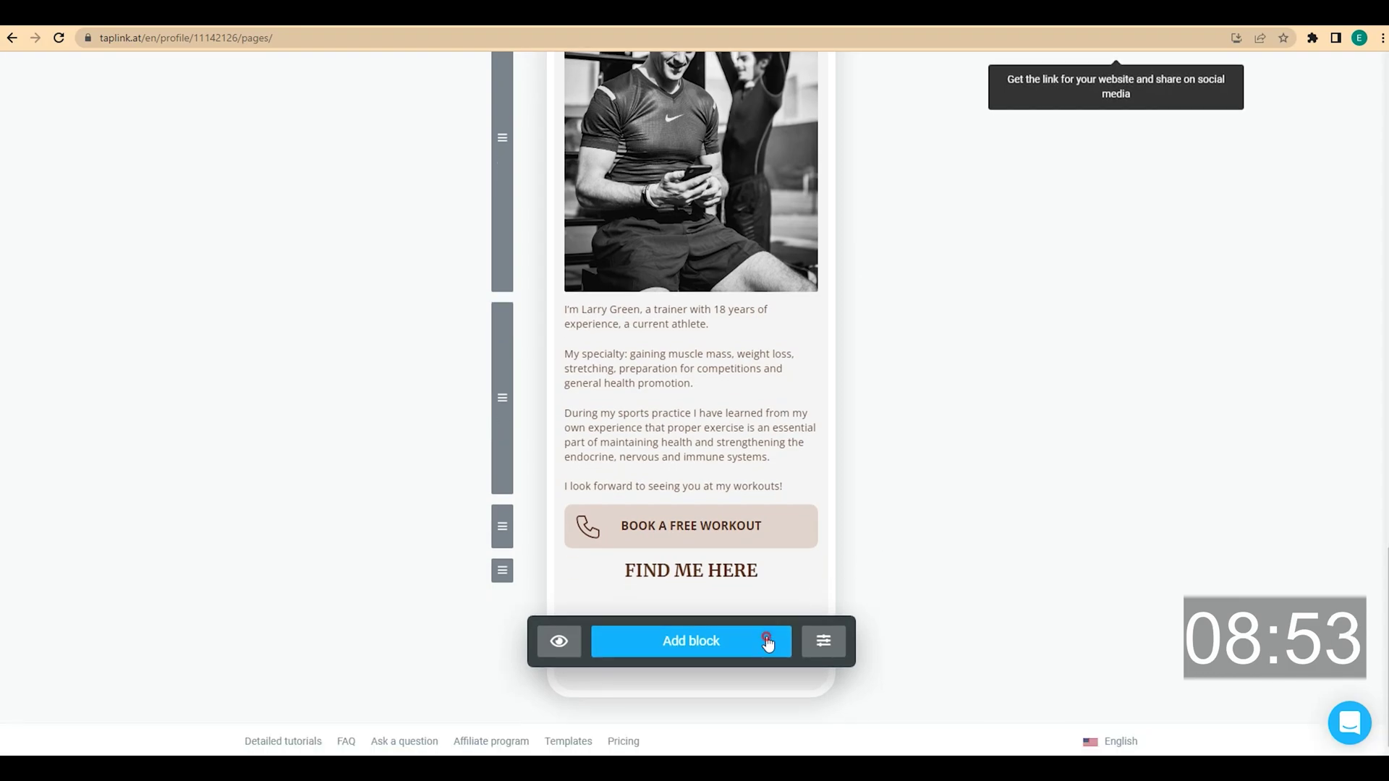
# Add a map block with a marker at the trainer's address, and dismiss the browser location prompt
pyautogui.click(767, 641)
pyautogui.click(846, 503)
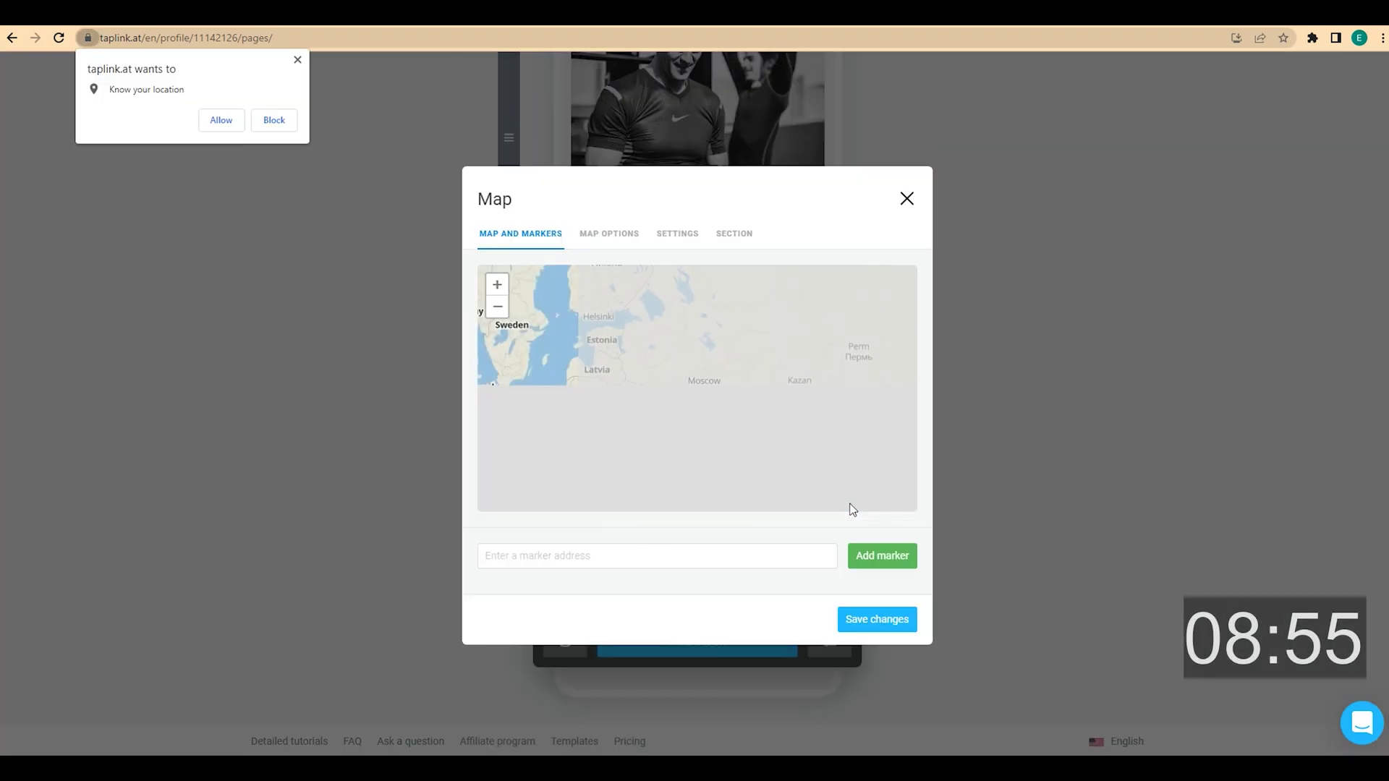
pyautogui.click(571, 550)
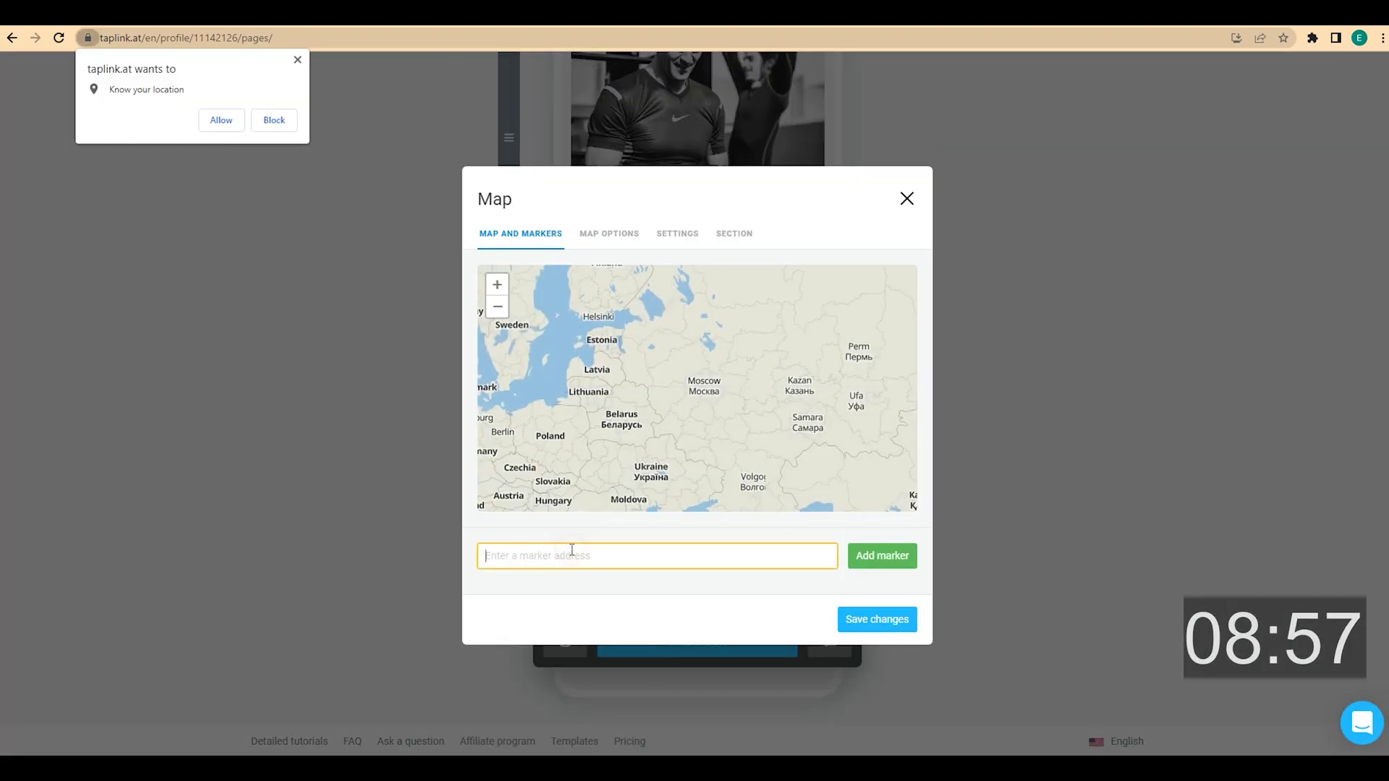
pyautogui.click(901, 559)
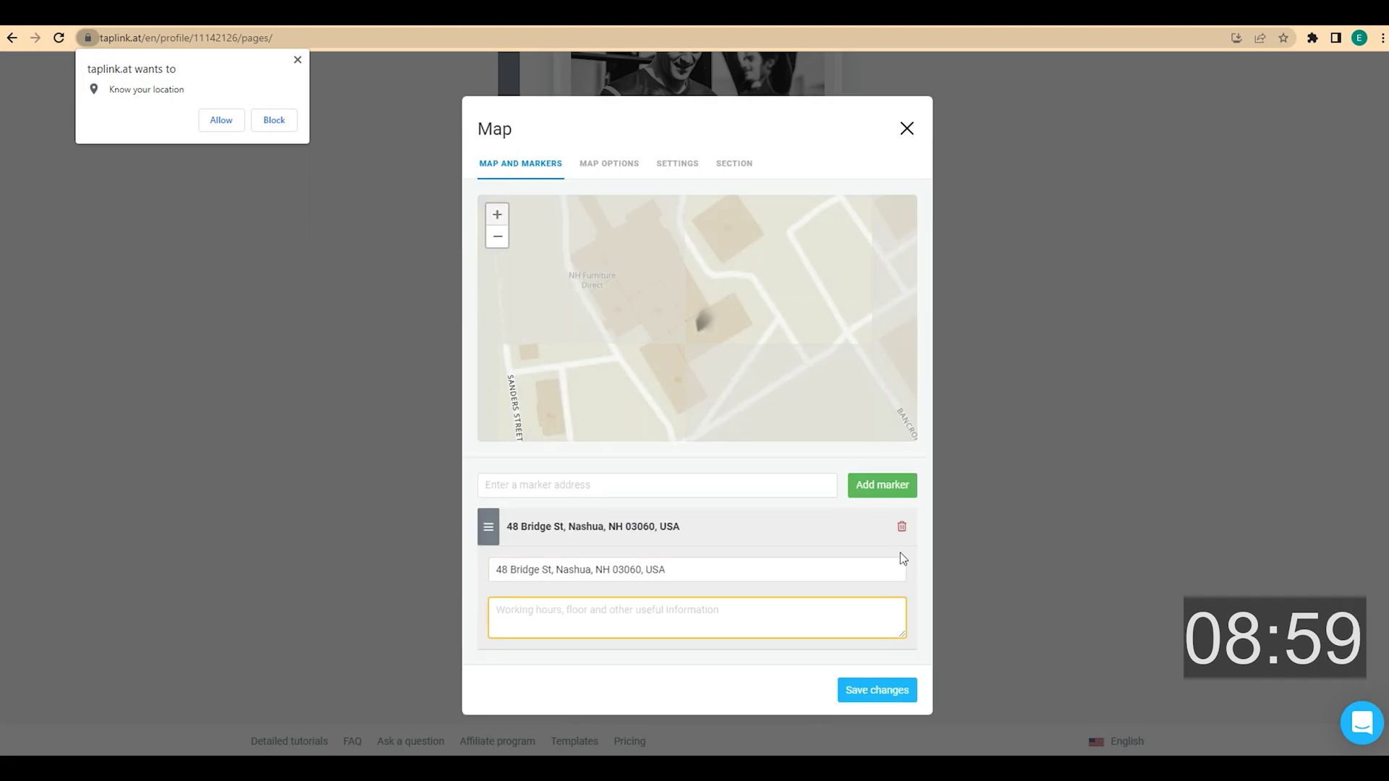
pyautogui.click(875, 694)
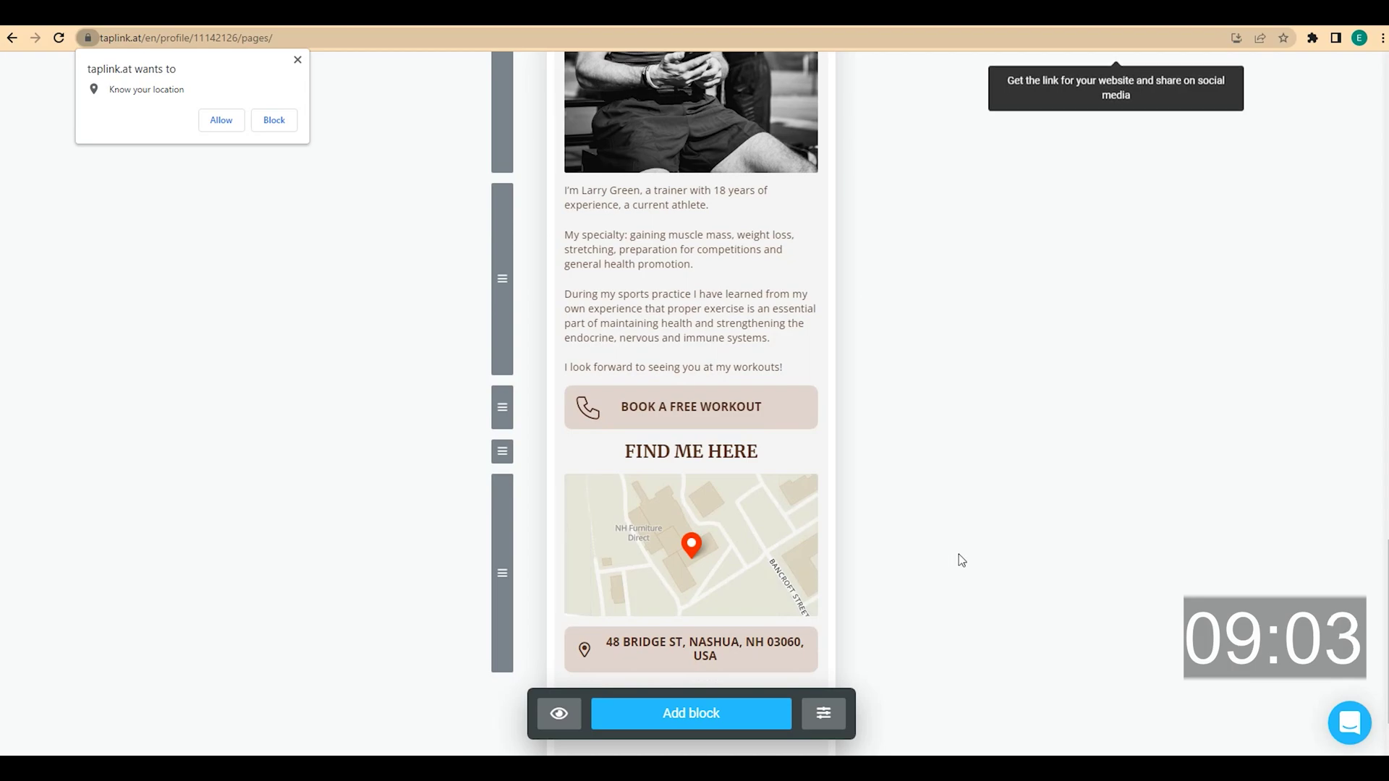
pyautogui.scroll(-2, 957, 554)
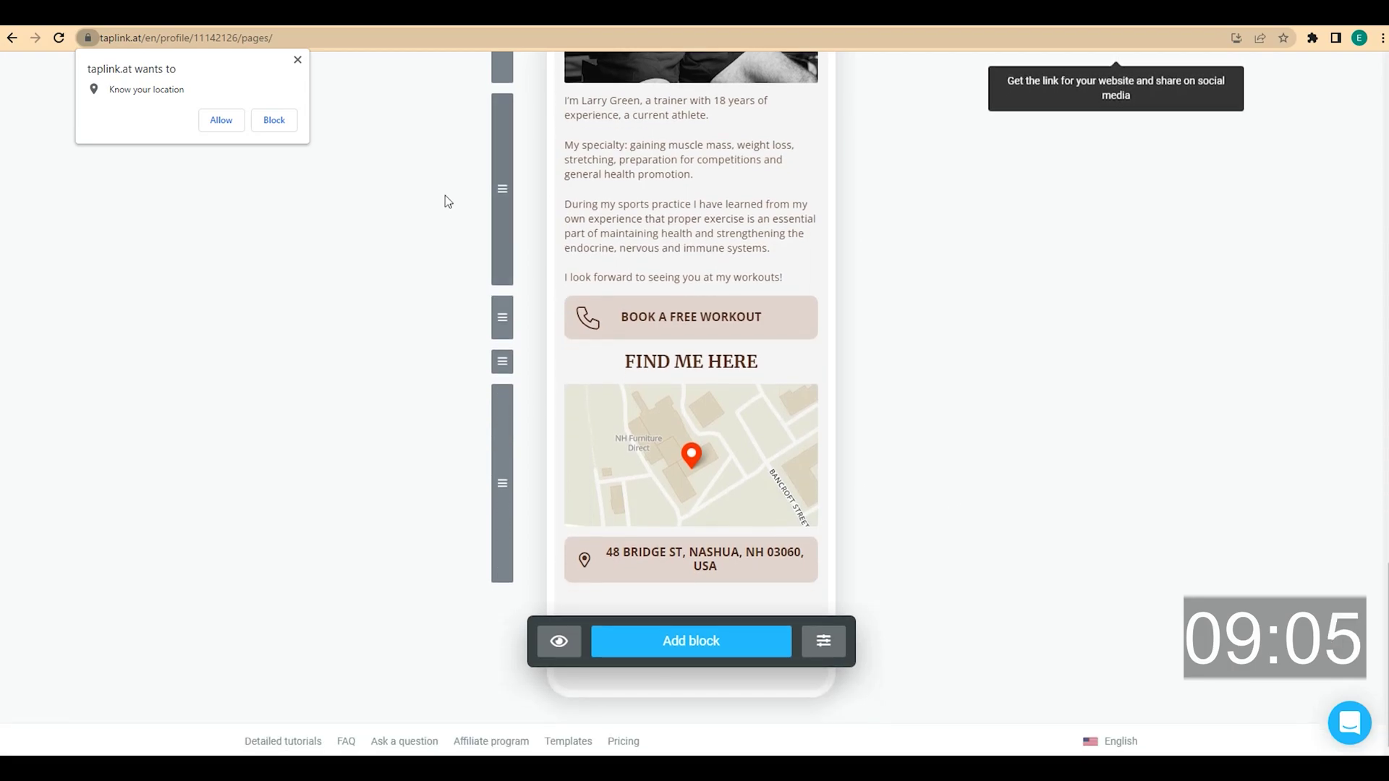
pyautogui.click(298, 61)
pyautogui.scroll(8, 369, 397)
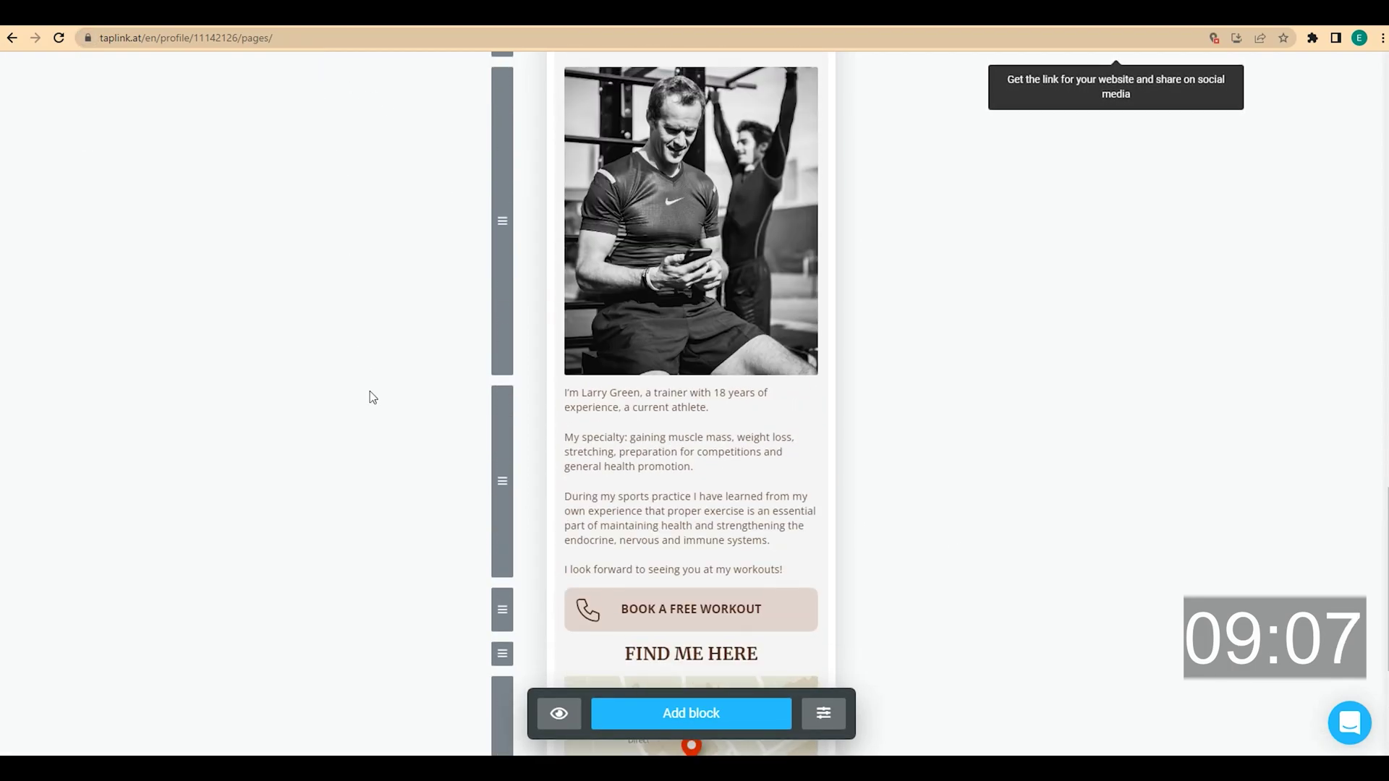
pyautogui.scroll(14, 371, 398)
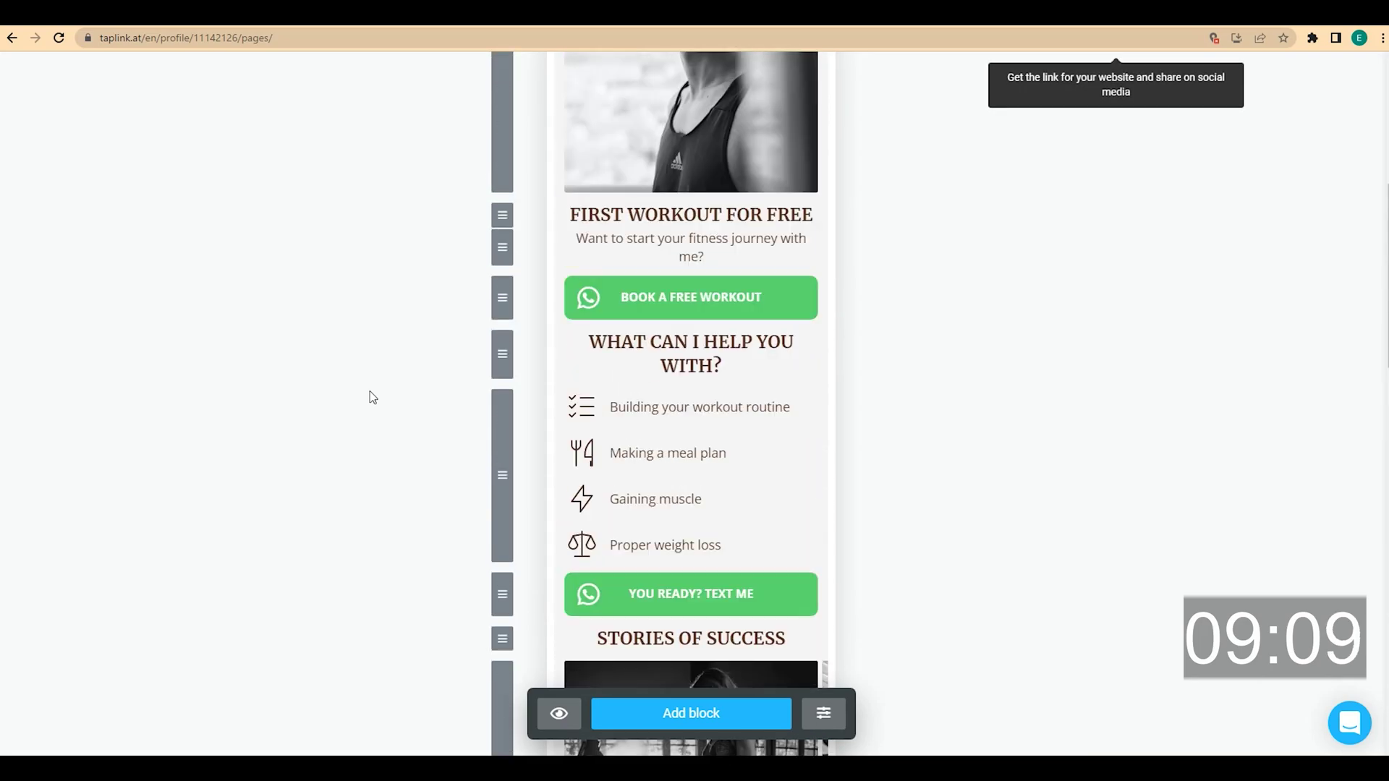
# Add a blank delimiter block with indent size 1x and no line
pyautogui.scroll(3, 370, 397)
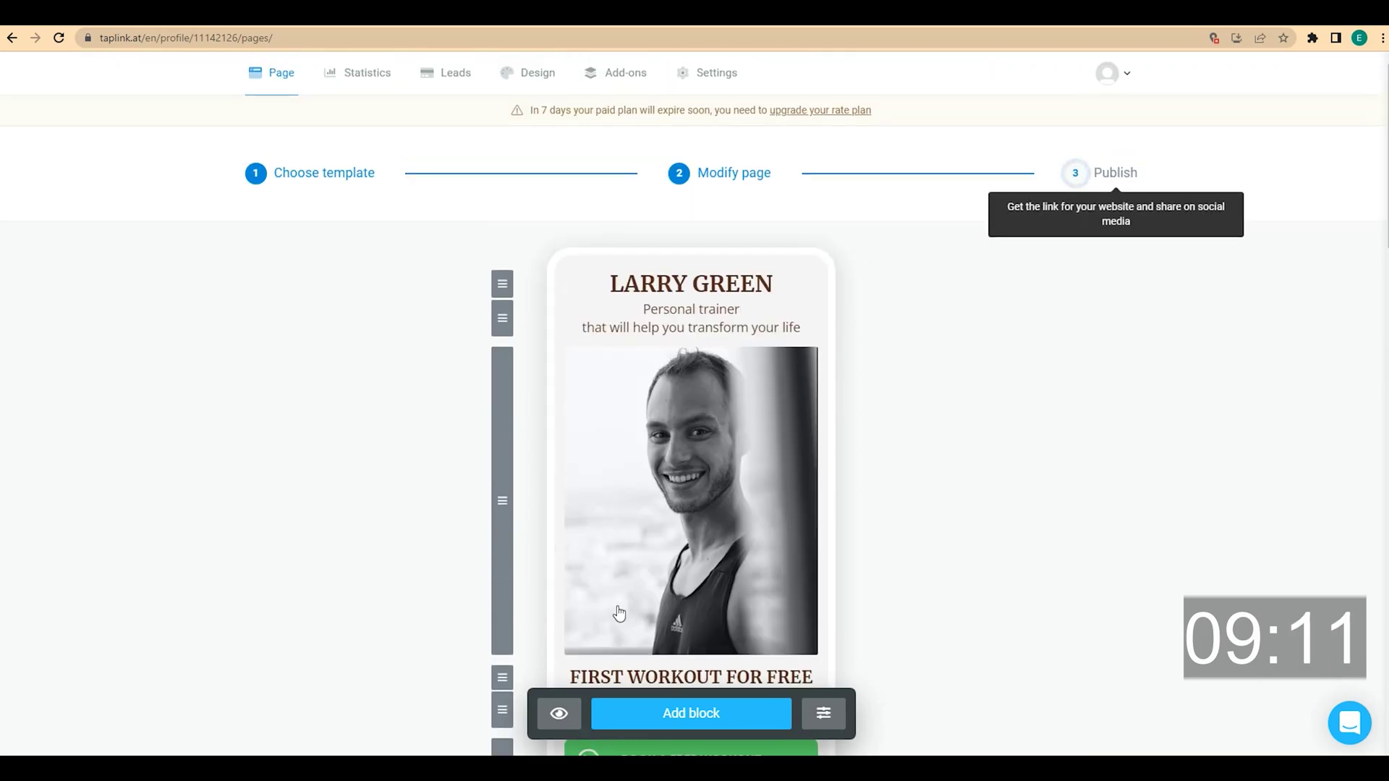
pyautogui.click(706, 716)
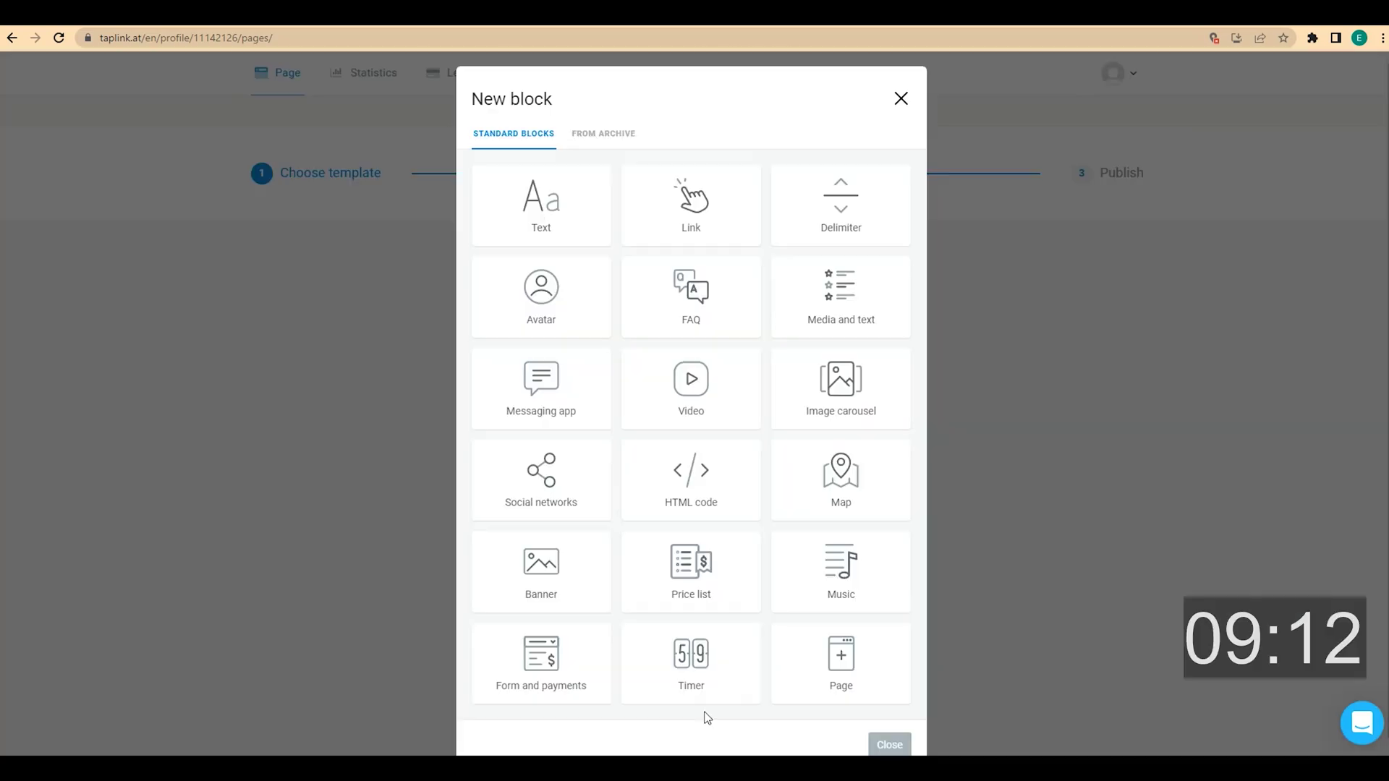
pyautogui.click(825, 225)
pyautogui.moveTo(548, 319); pyautogui.dragTo(529, 315)
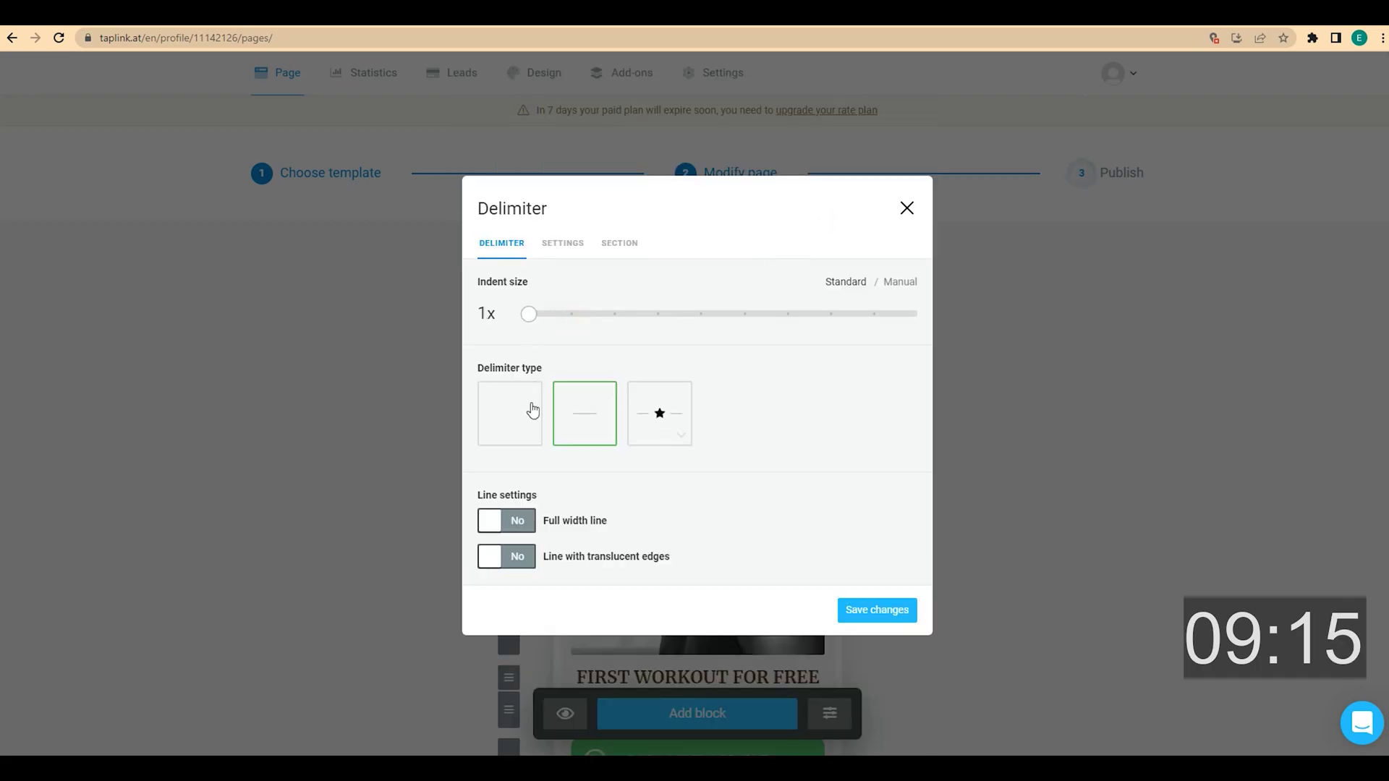
pyautogui.click(526, 430)
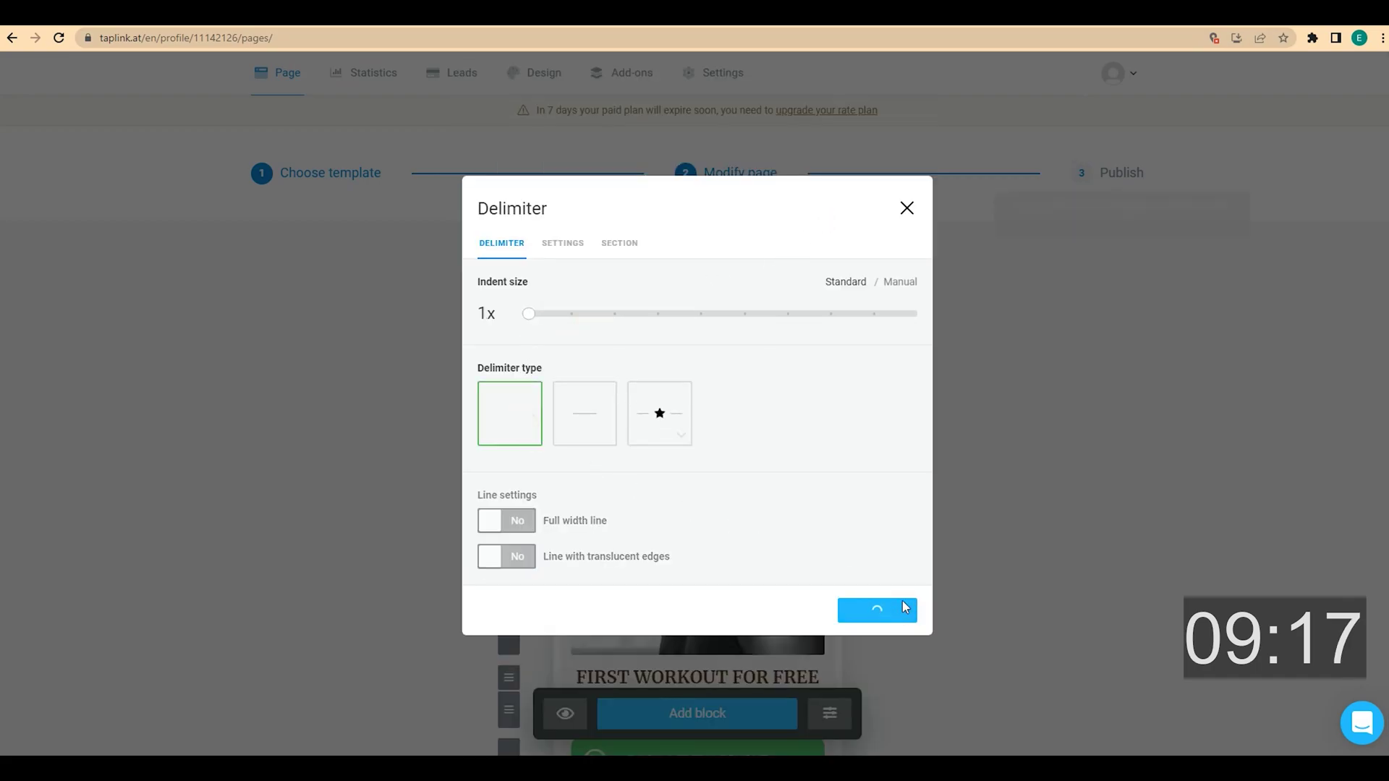
# Duplicate the spacer and move the copy below the Book a Free Workout button
pyautogui.scroll(-1, 562, 593)
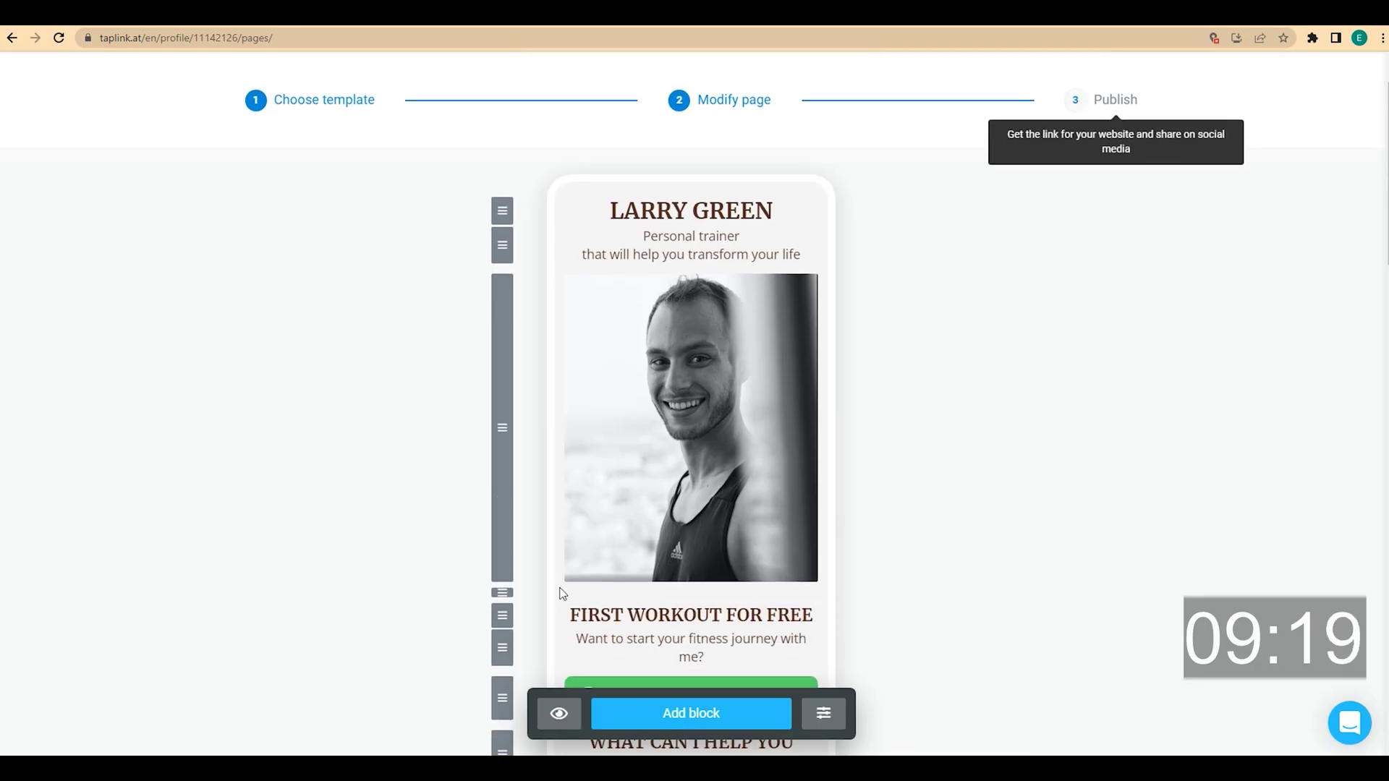
pyautogui.scroll(-1, 550, 571)
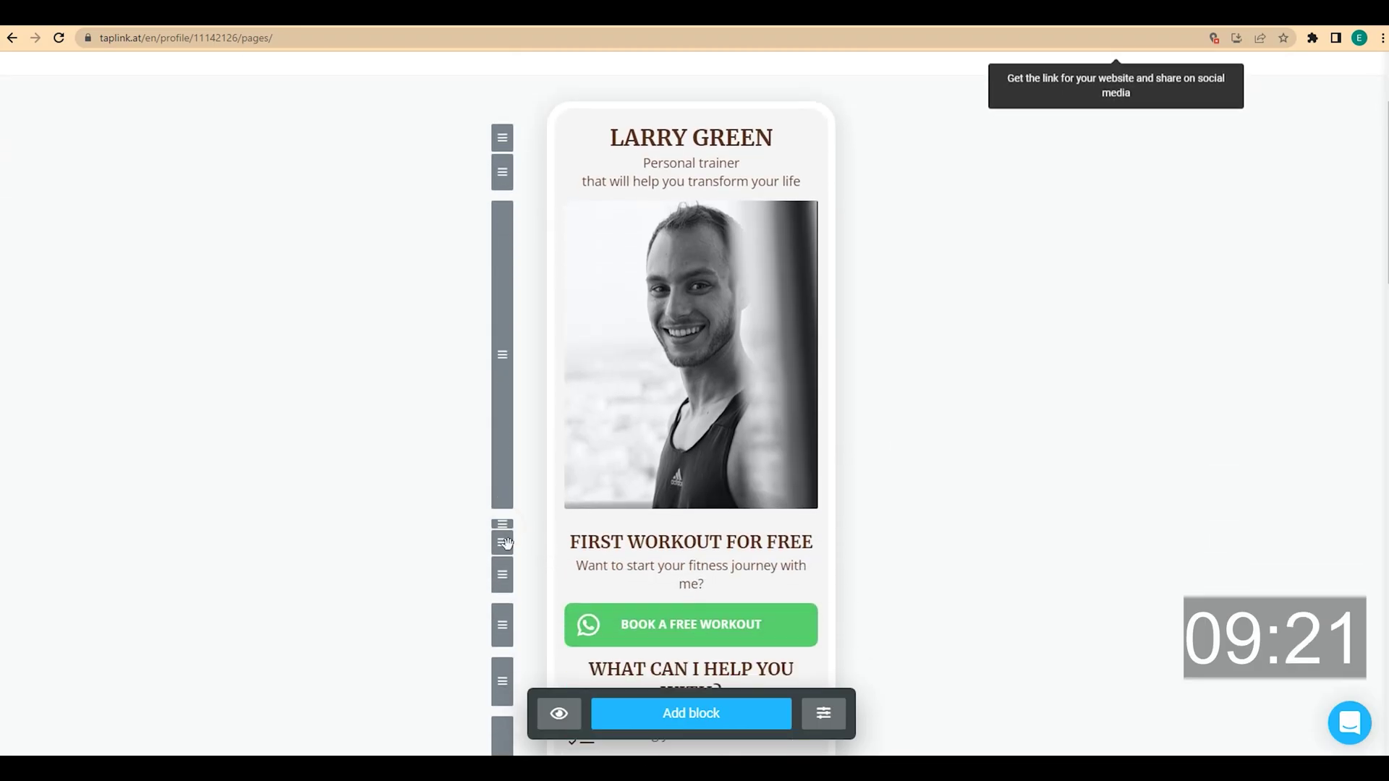
pyautogui.scroll(-1, 565, 453)
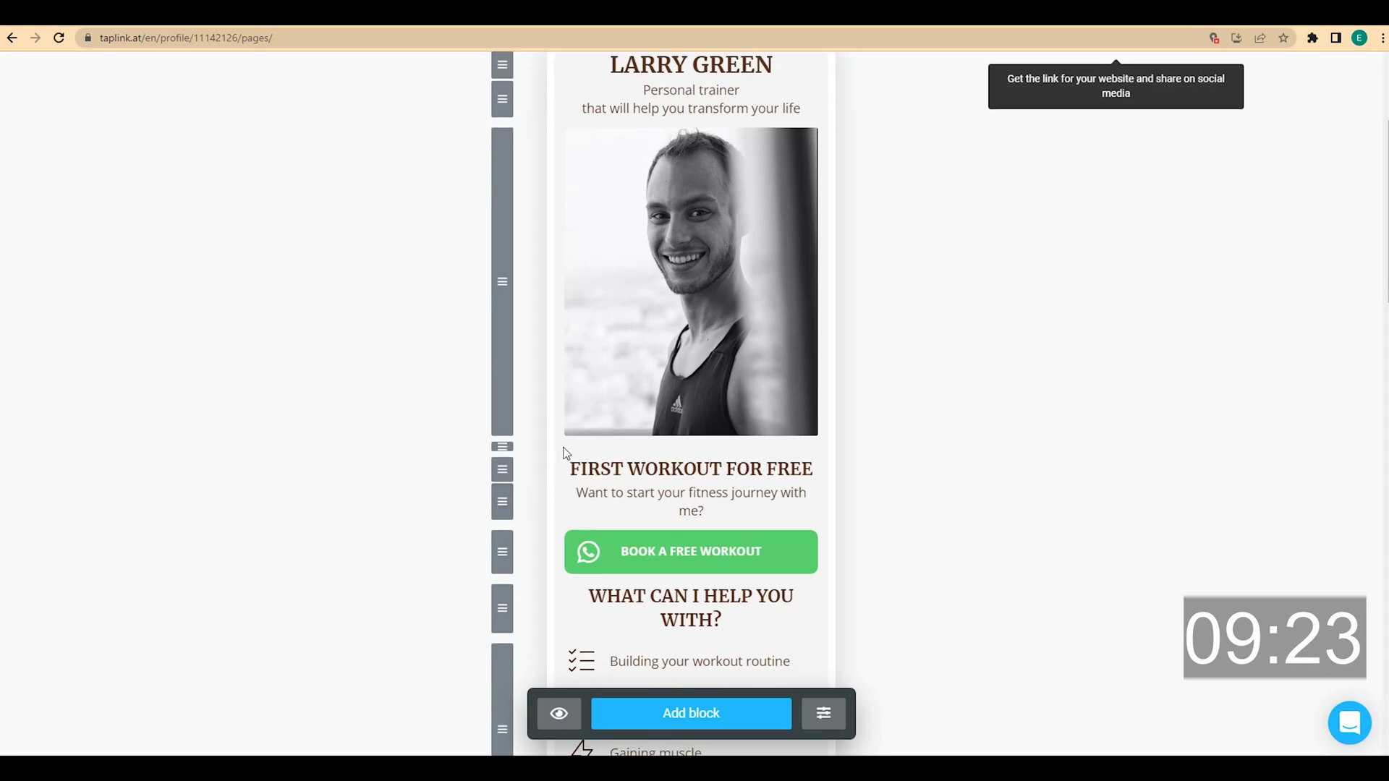
pyautogui.click(586, 451)
pyautogui.click(504, 612)
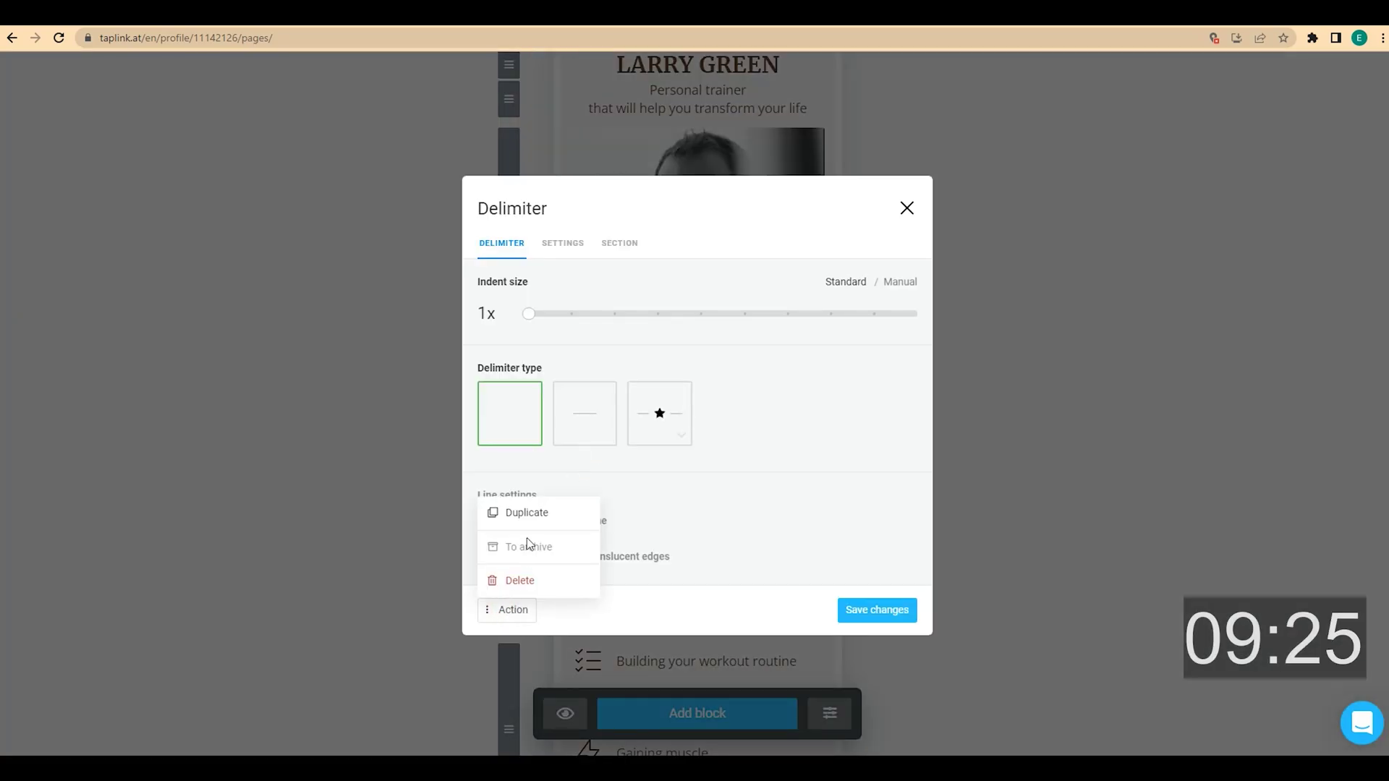
pyautogui.click(535, 514)
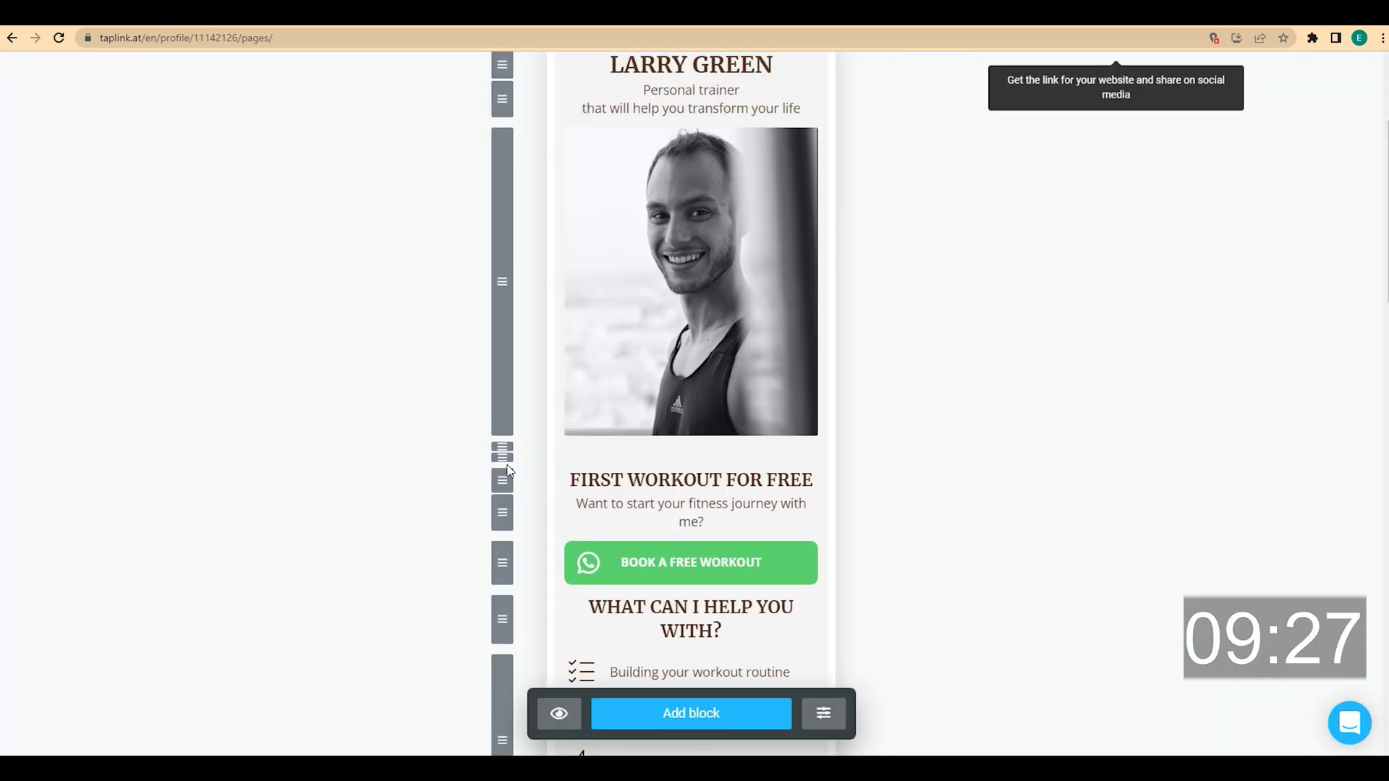
pyautogui.moveTo(505, 458); pyautogui.dragTo(514, 583)
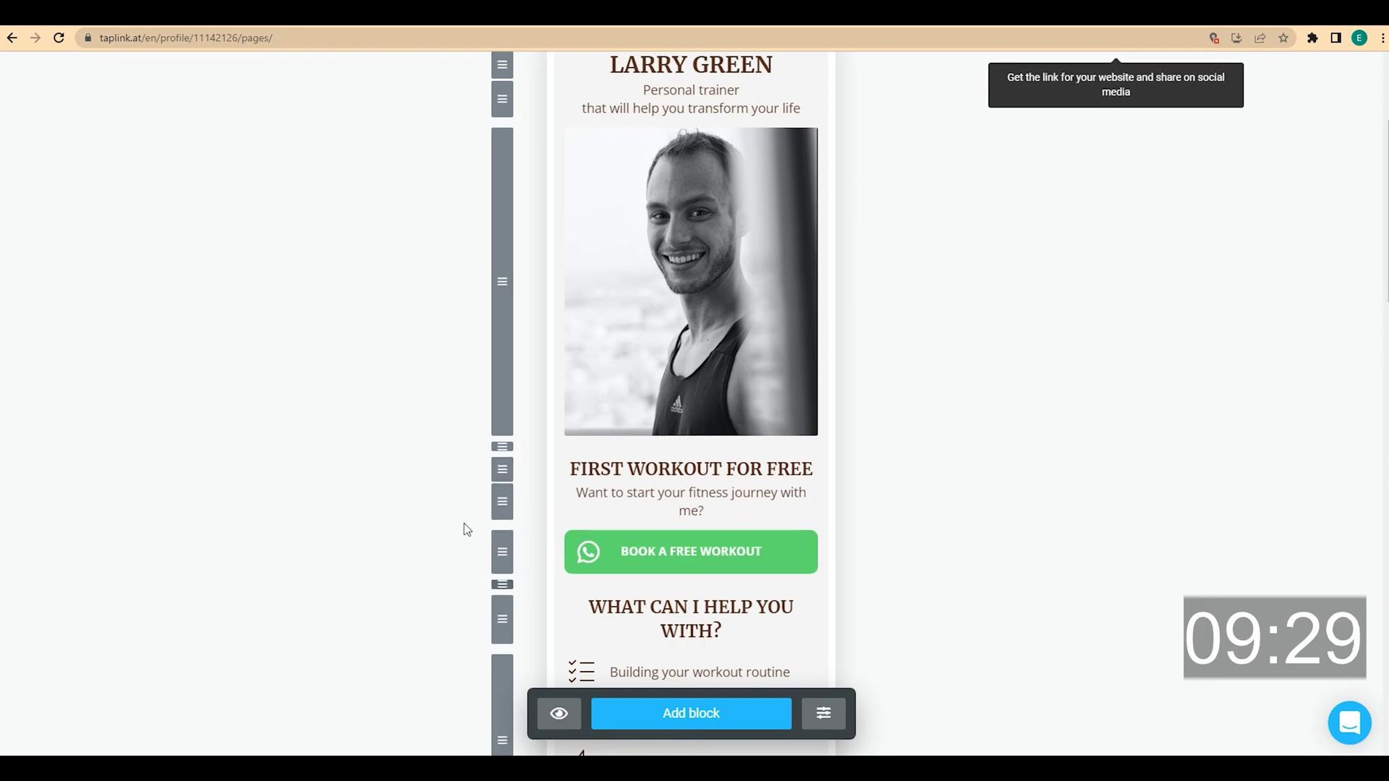
pyautogui.scroll(-3, 439, 514)
# Duplicate three more blank spacer delimiters further down the page, then scroll back up
pyautogui.click(571, 367)
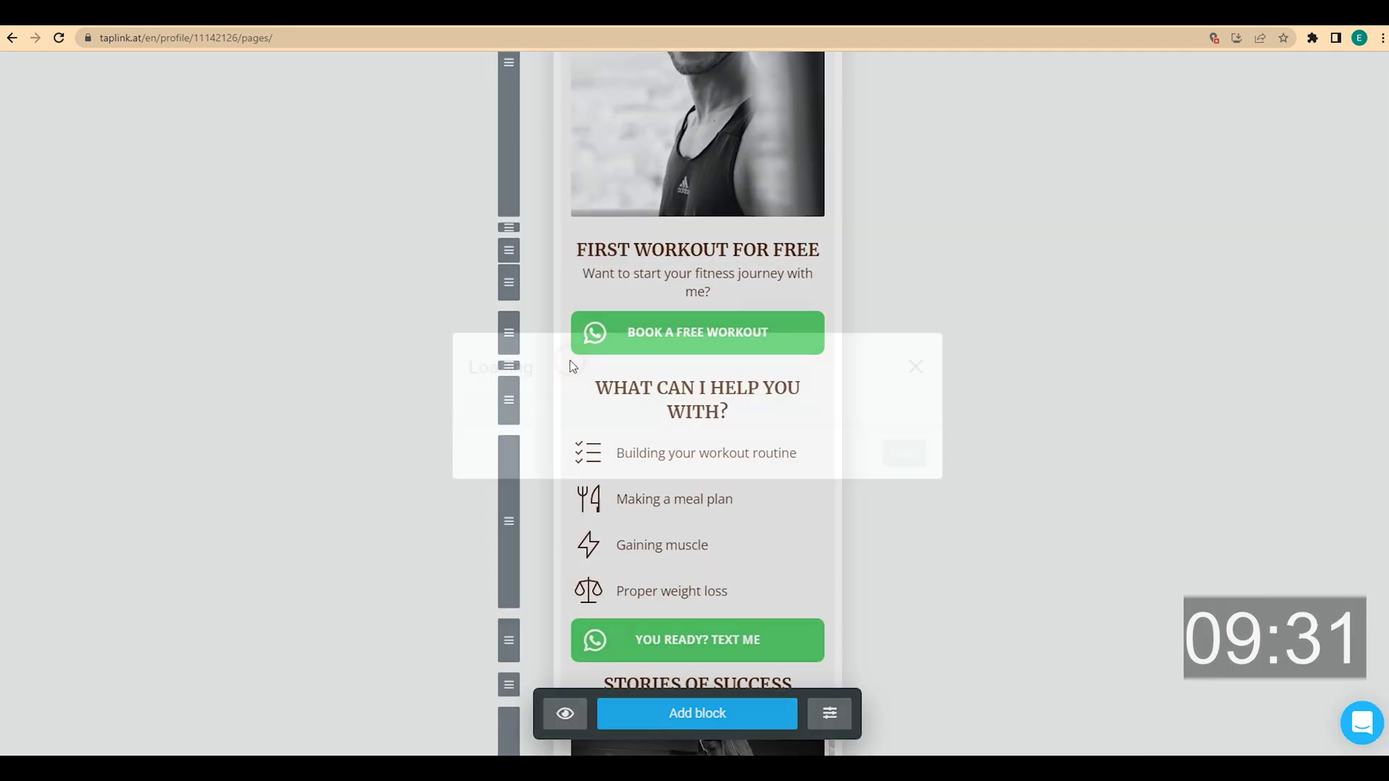
pyautogui.click(510, 611)
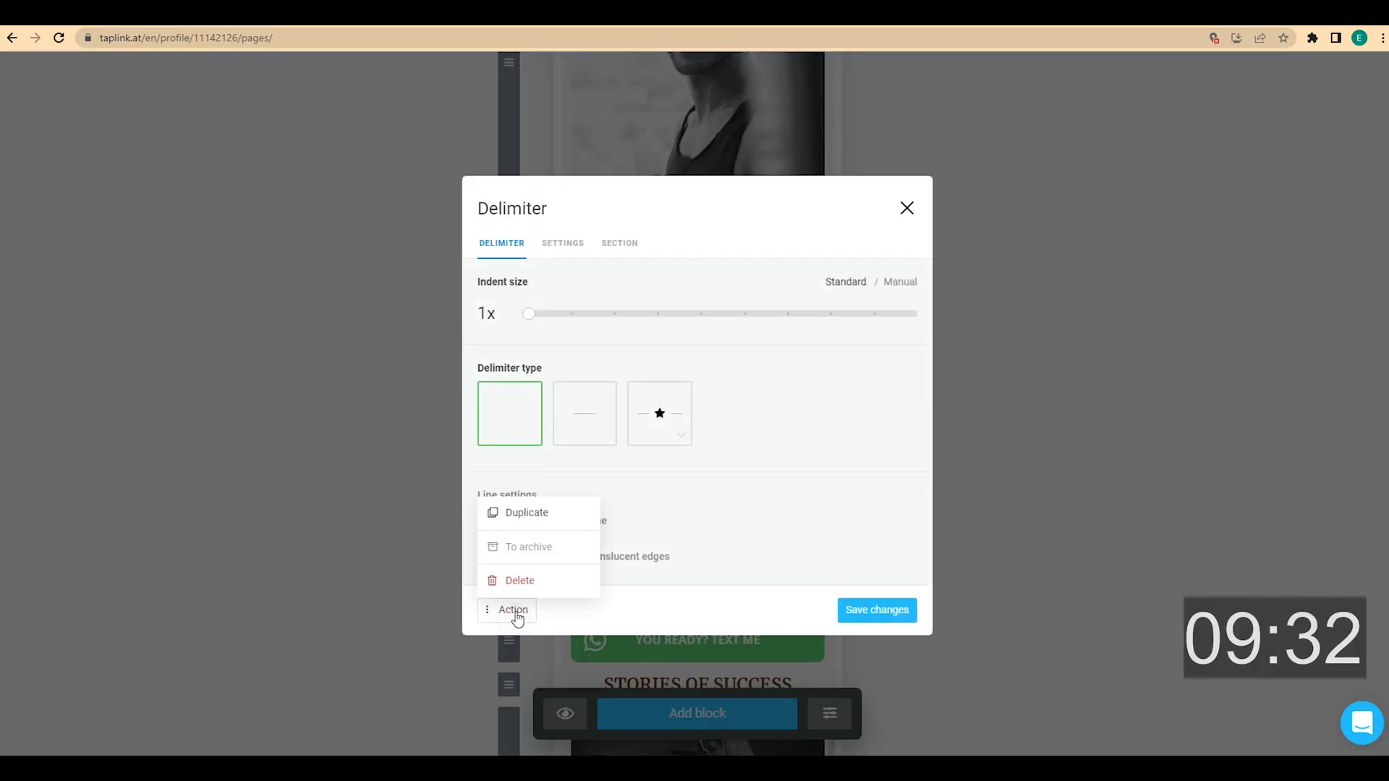
pyautogui.click(546, 515)
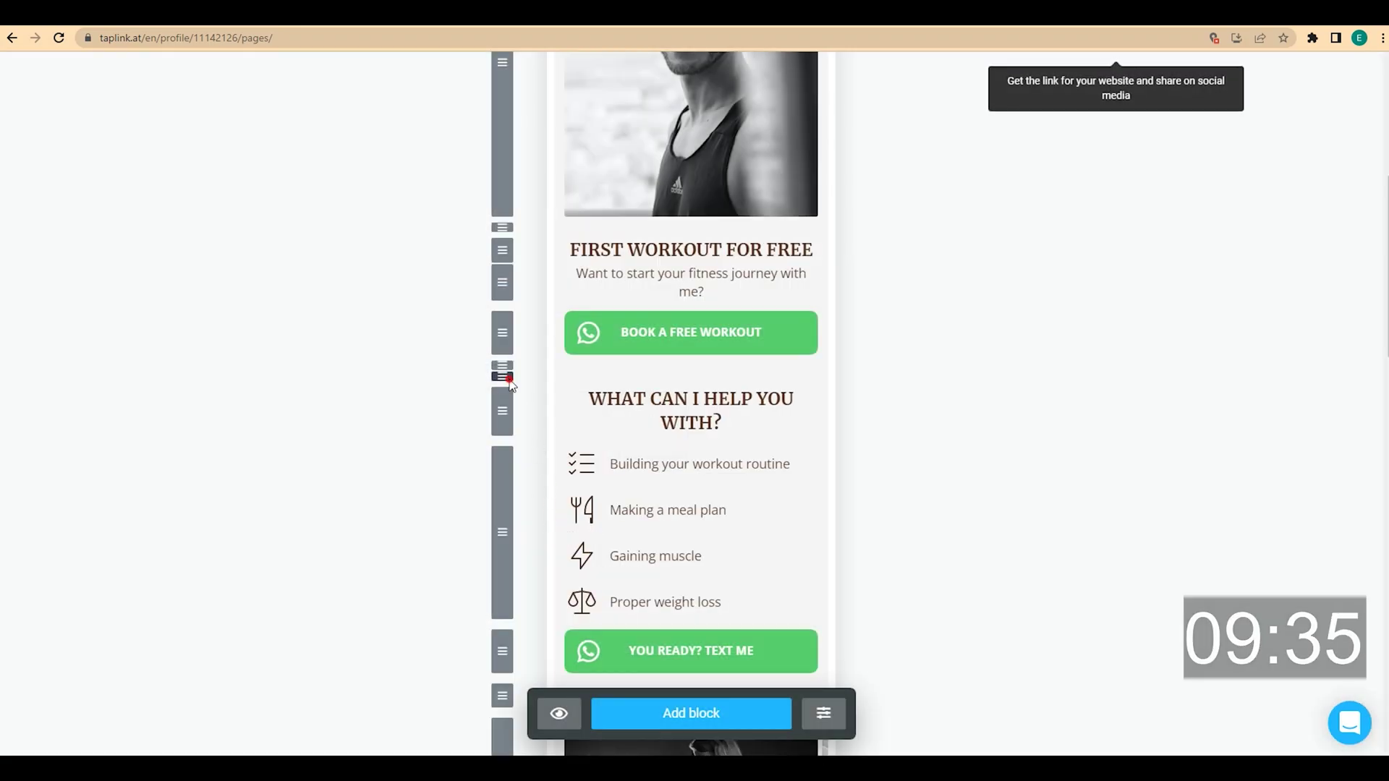
pyautogui.scroll(-2, 518, 480)
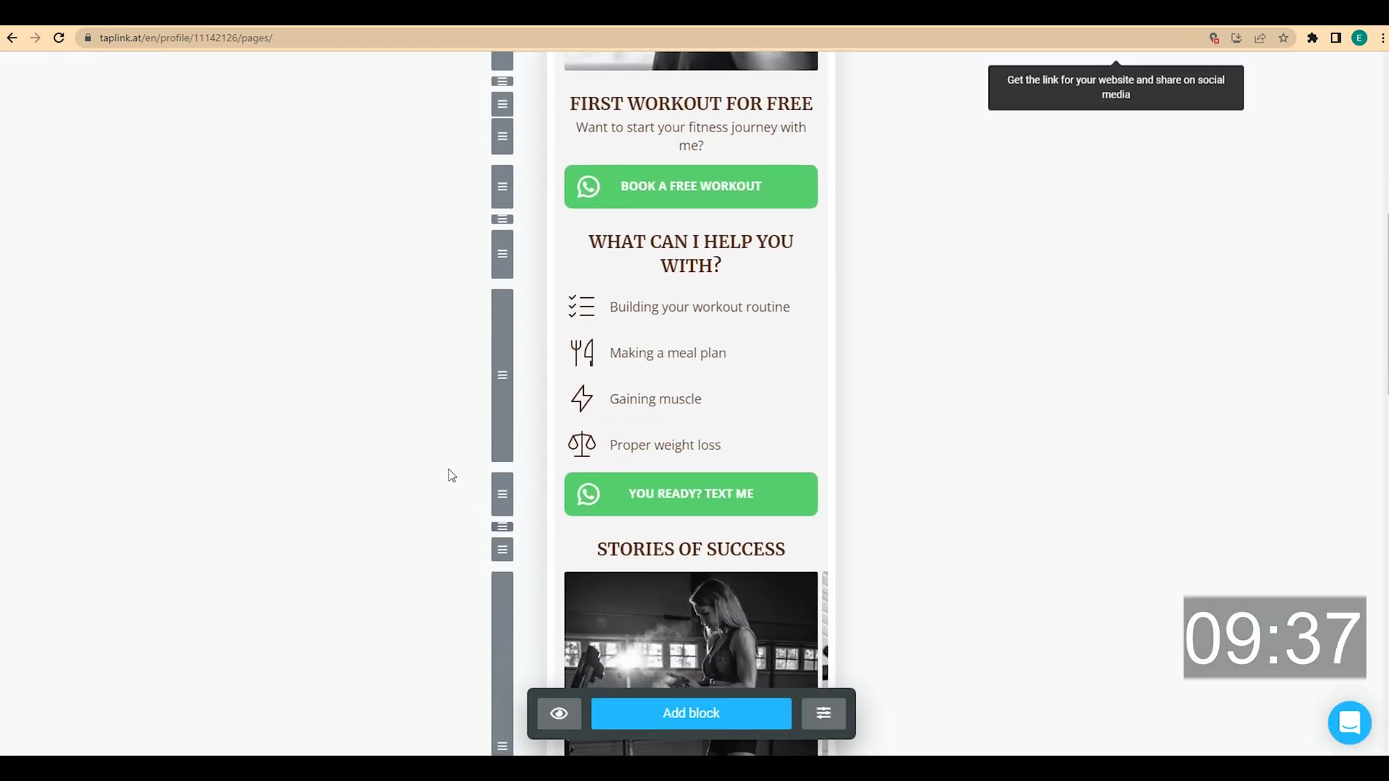
pyautogui.scroll(-3, 441, 467)
pyautogui.click(569, 312)
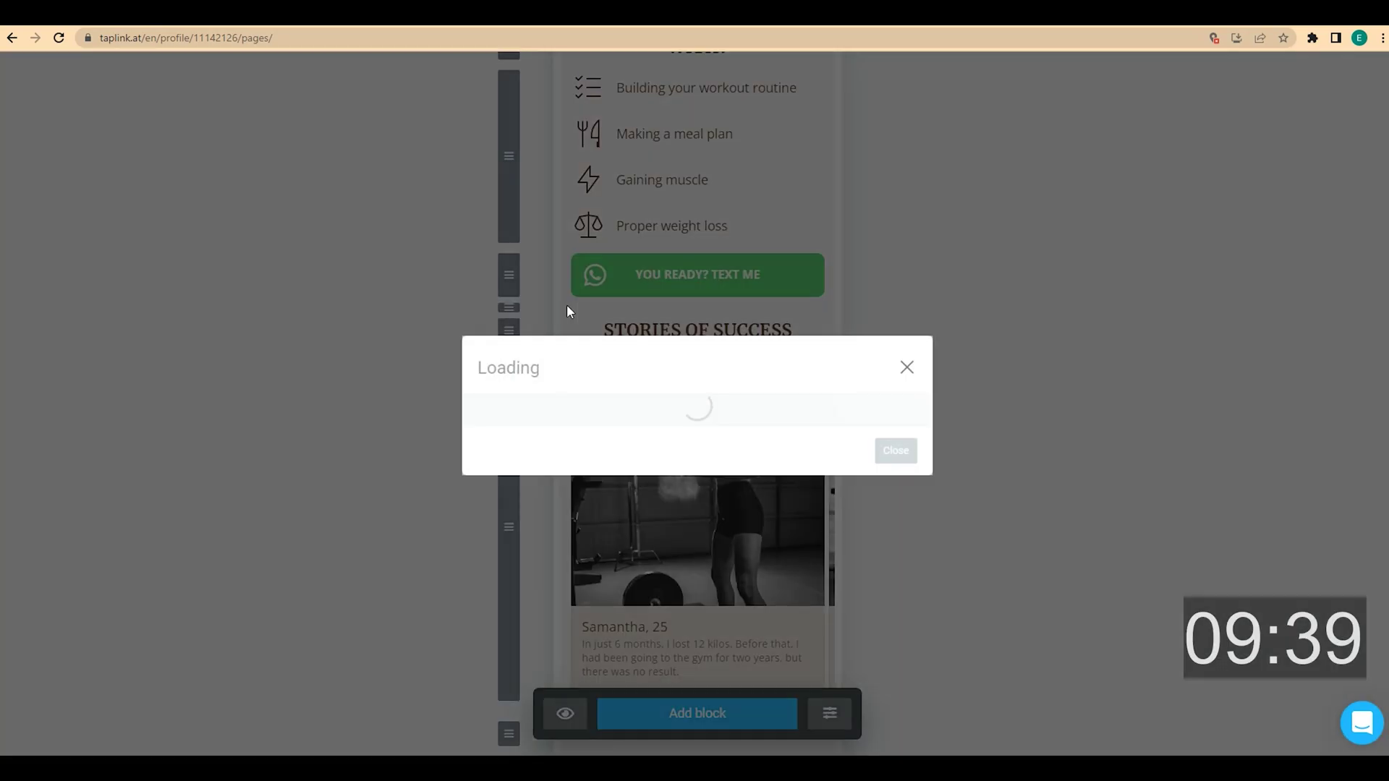
pyautogui.click(509, 609)
pyautogui.click(532, 514)
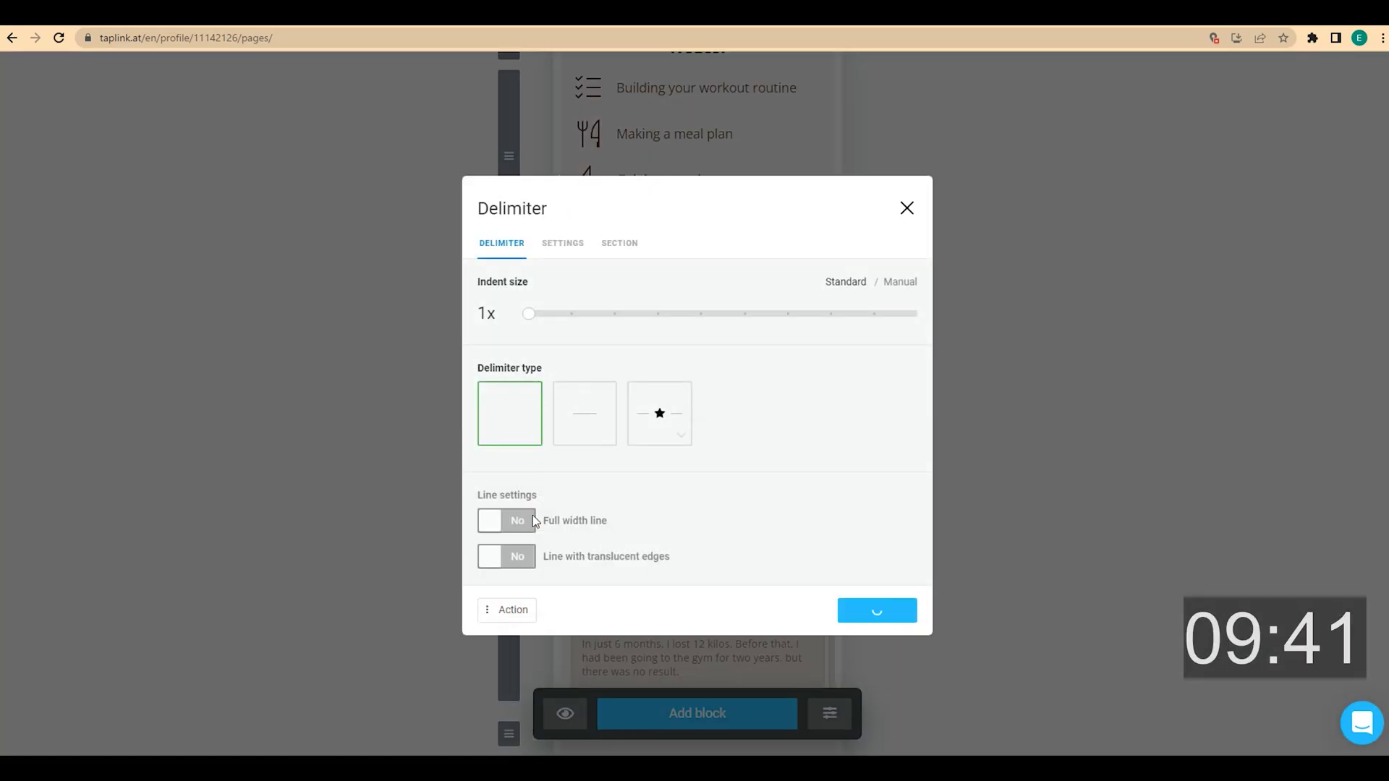
pyautogui.scroll(-5, 522, 400)
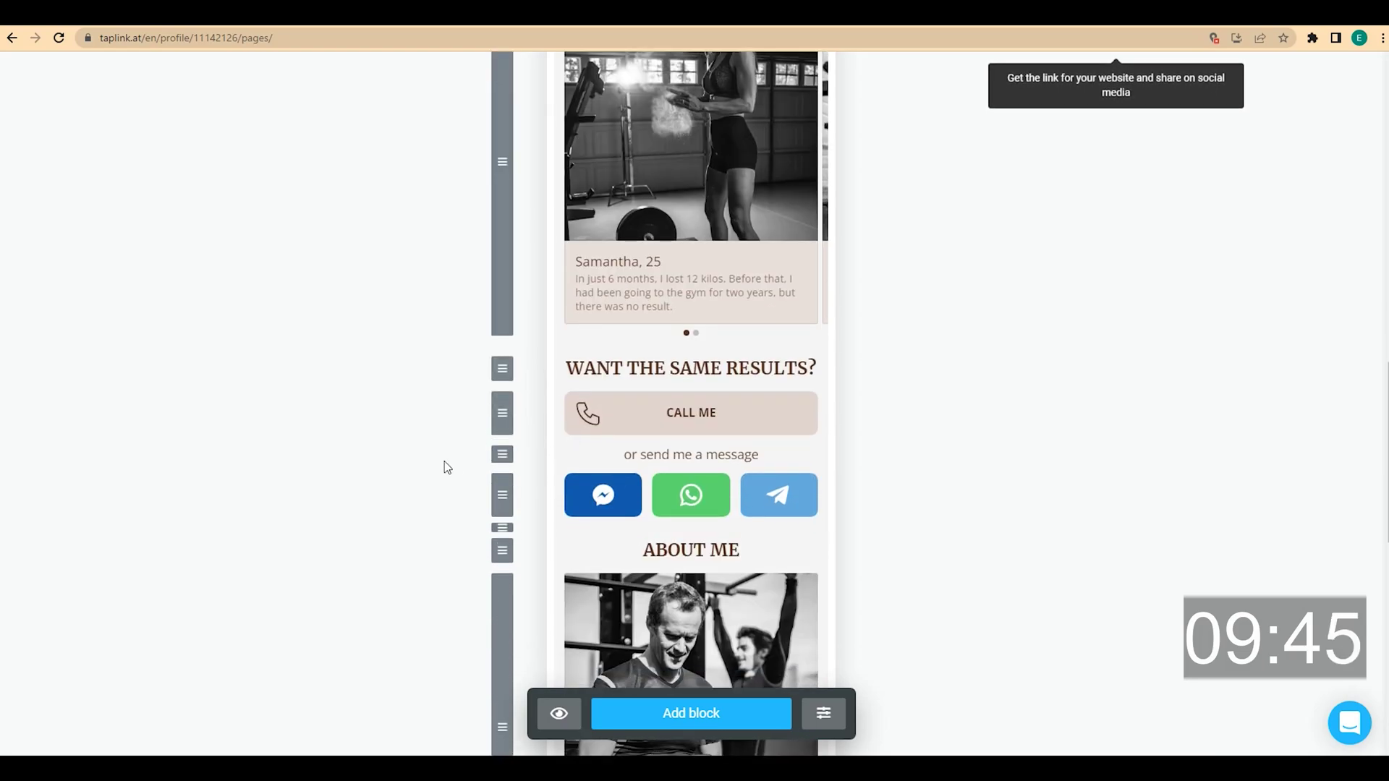
pyautogui.scroll(-4, 444, 465)
pyautogui.click(567, 237)
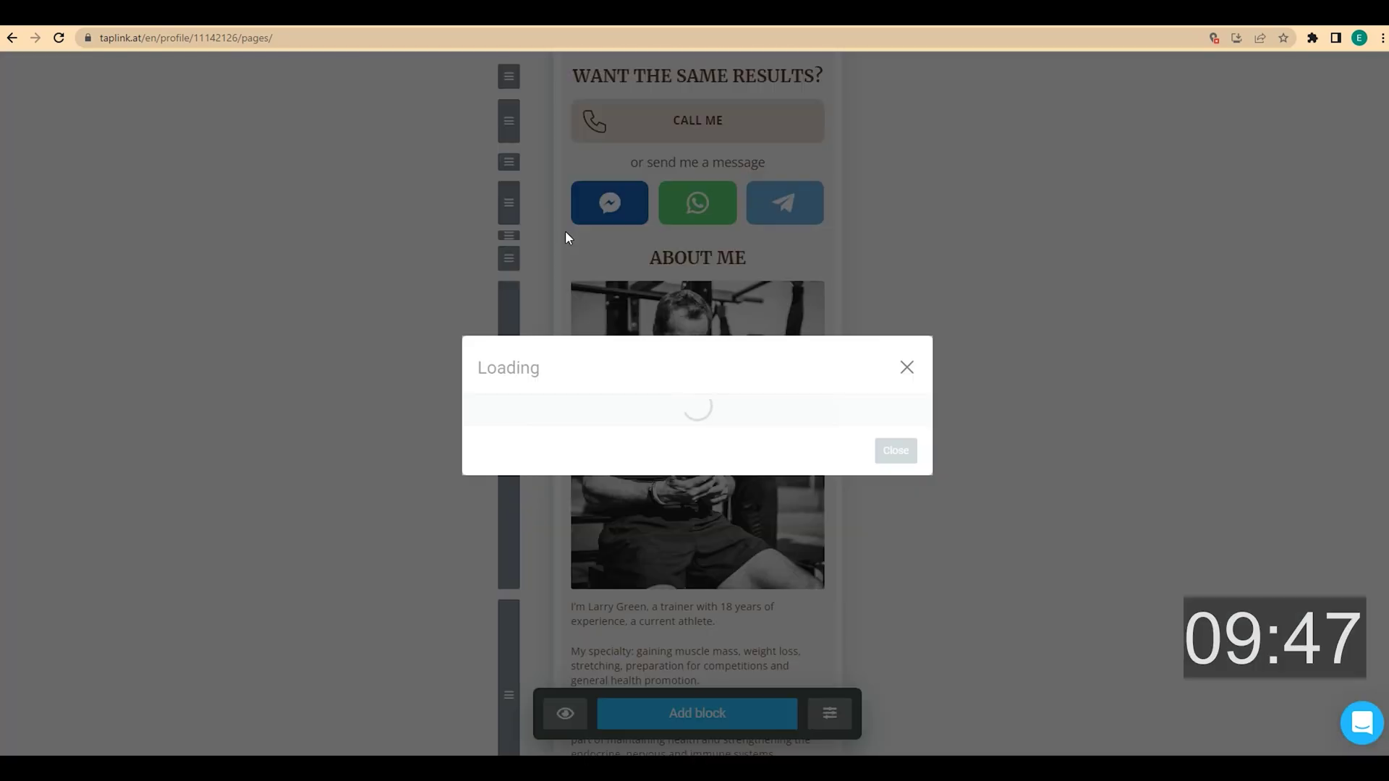
pyautogui.click(506, 610)
pyautogui.click(539, 518)
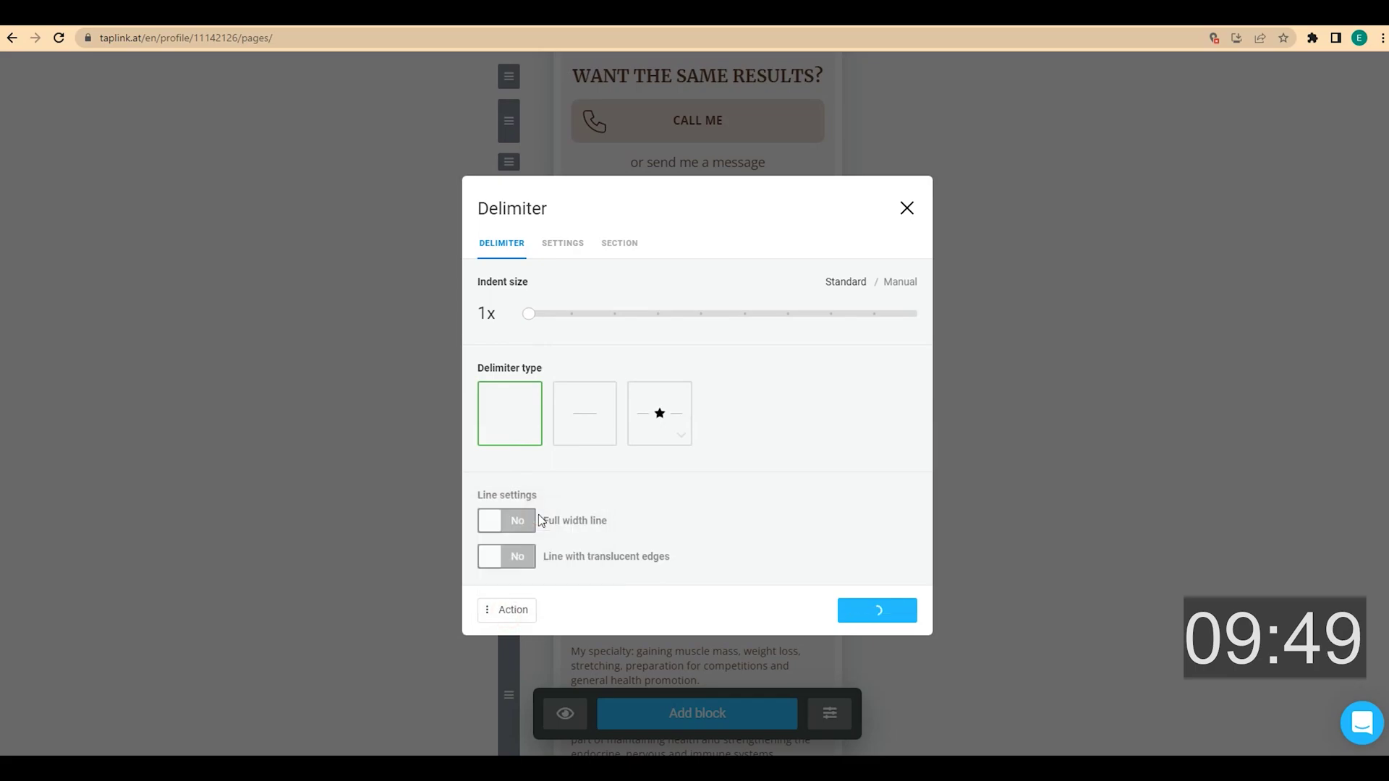
pyautogui.scroll(-4, 511, 338)
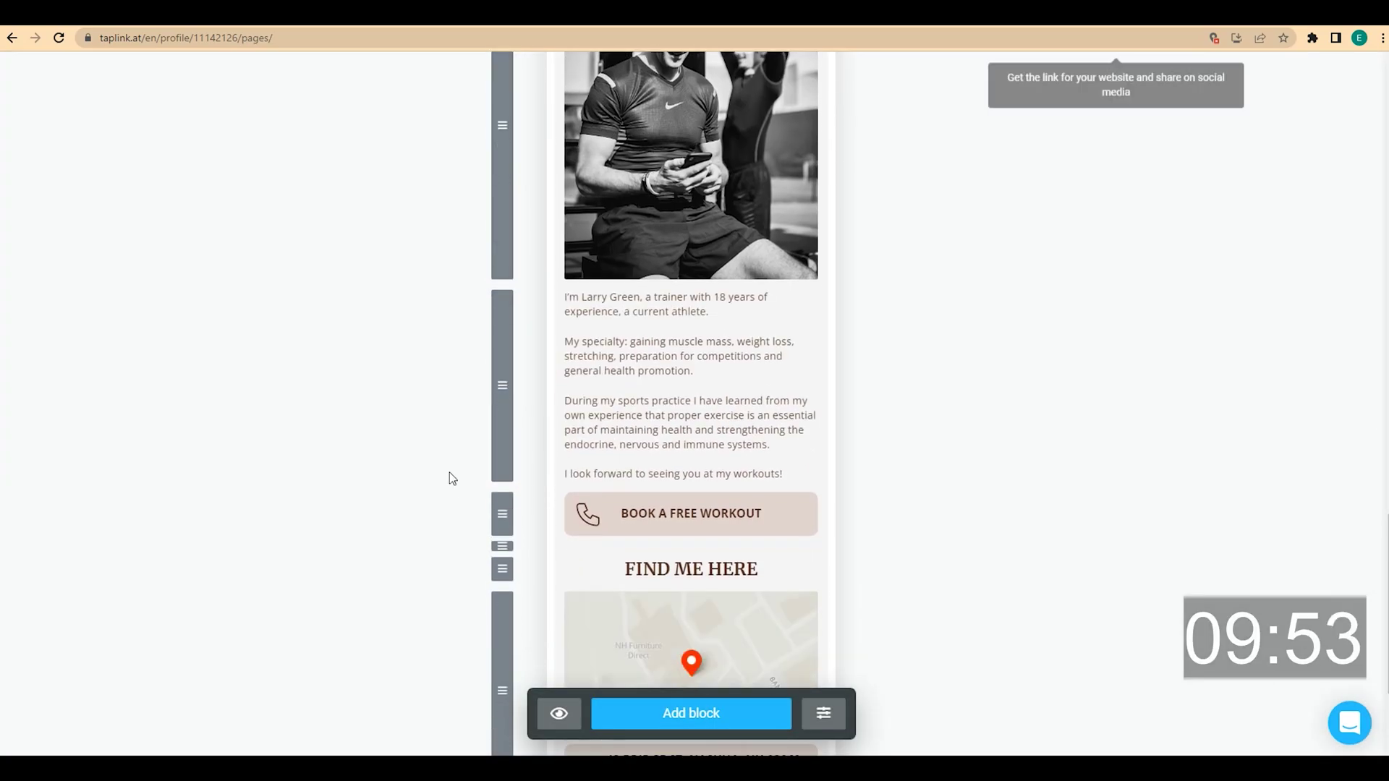
pyautogui.scroll(-3, 449, 473)
pyautogui.scroll(6, 449, 473)
pyautogui.scroll(15, 449, 473)
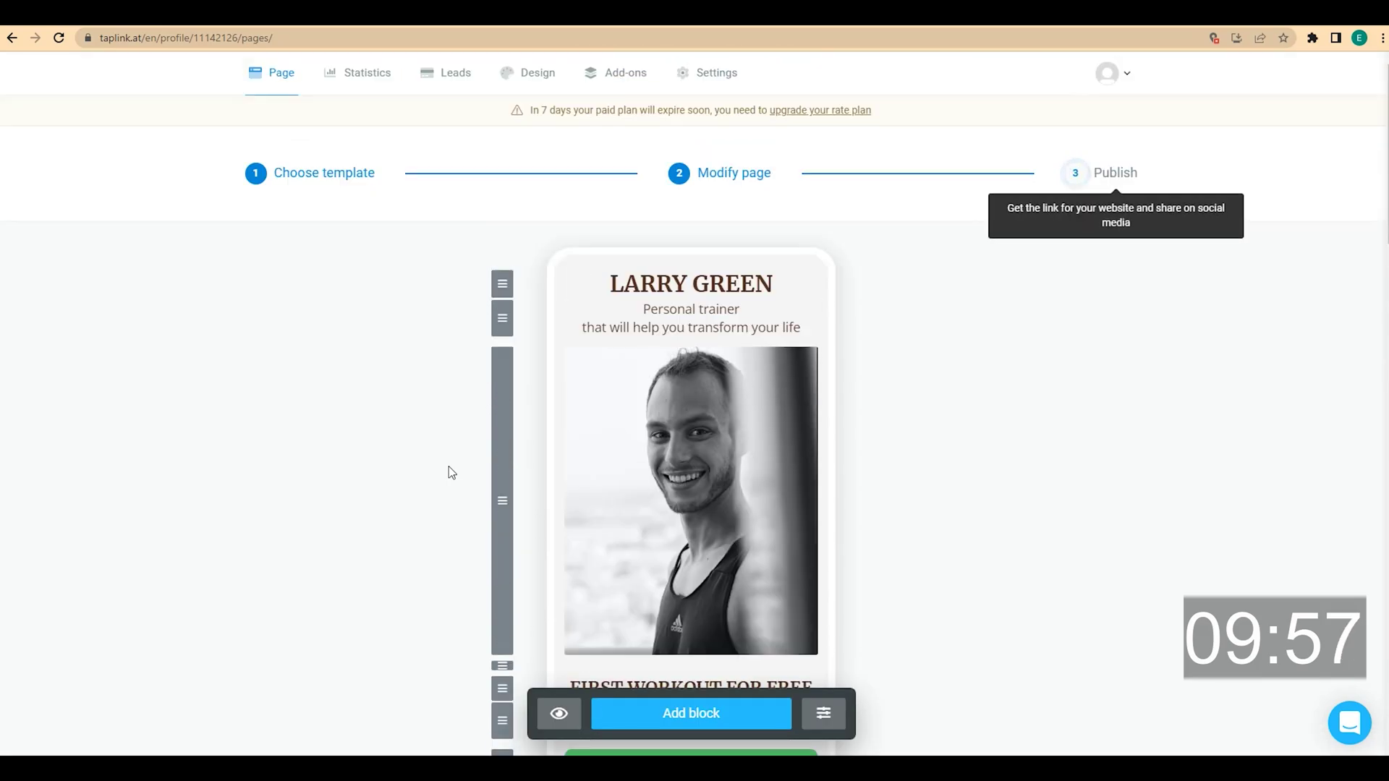
# Browse the BASIC design set until the dark grey and black designs appear
pyautogui.click(528, 83)
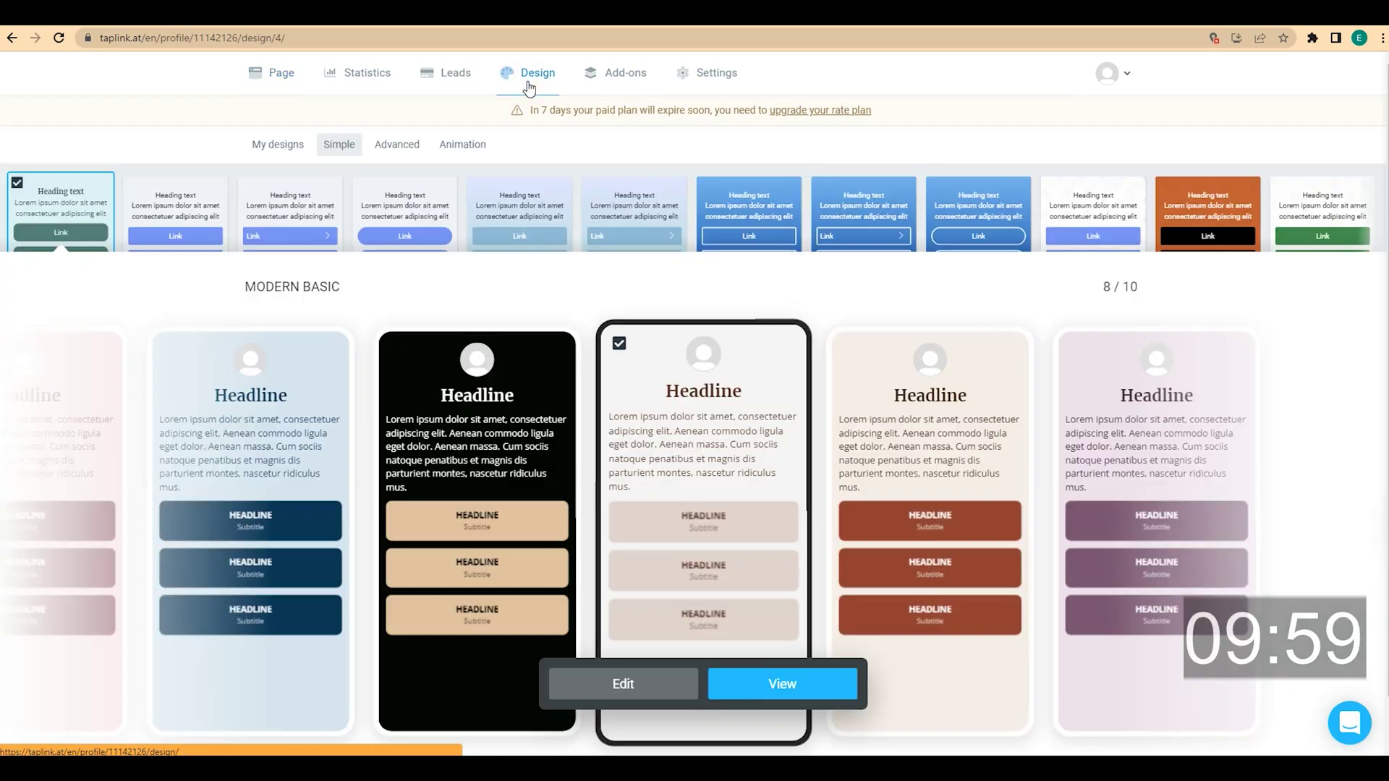
pyautogui.click(216, 210)
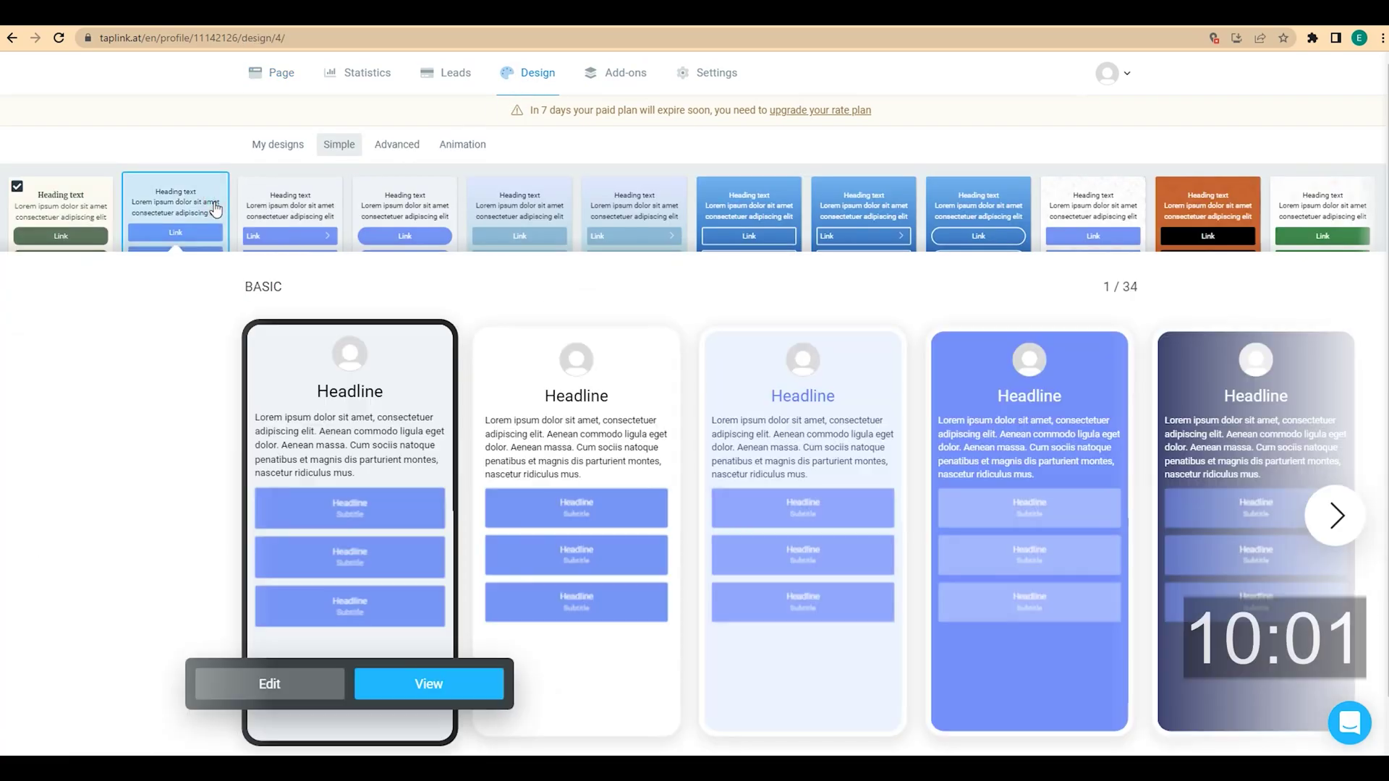
pyautogui.click(1333, 519)
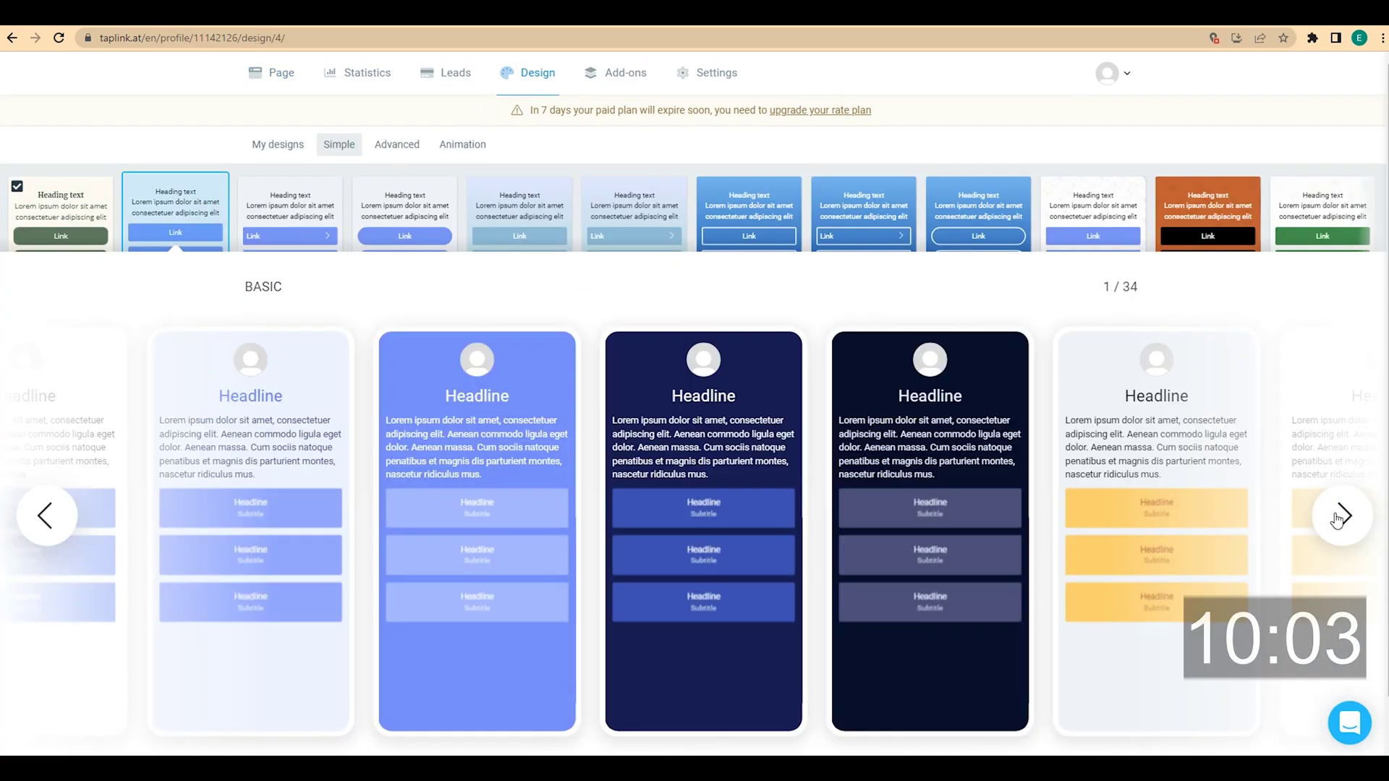
pyautogui.click(1337, 518)
pyautogui.click(1336, 518)
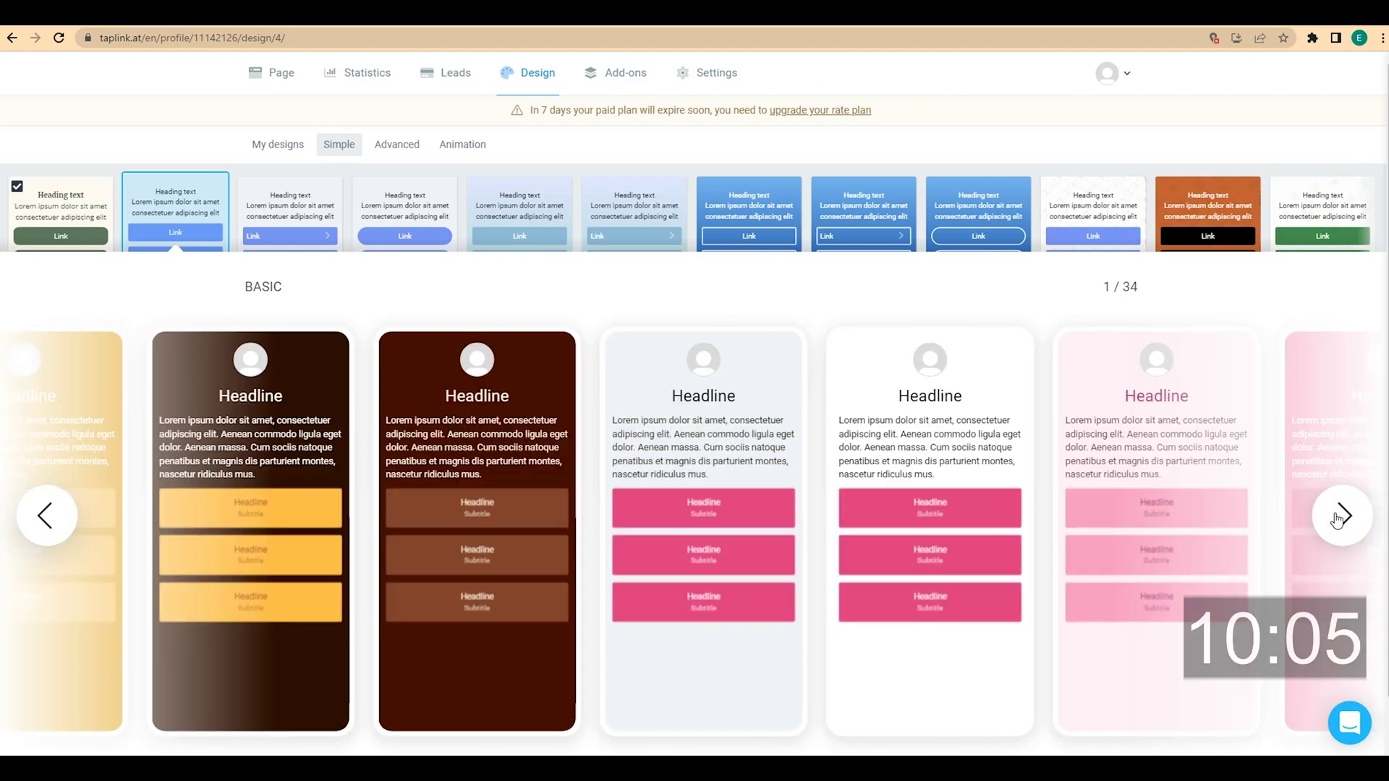
pyautogui.click(1337, 519)
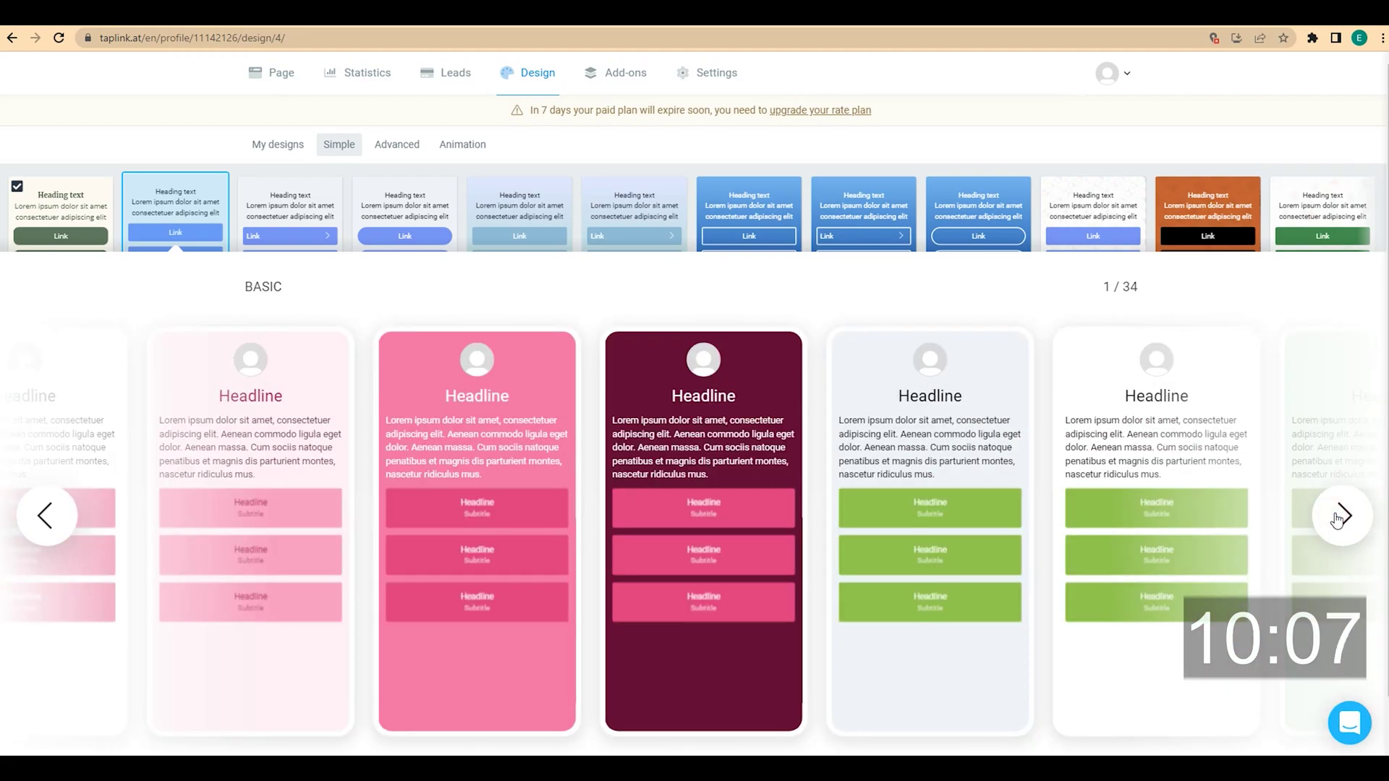
pyautogui.click(1336, 519)
pyautogui.click(1336, 519)
pyautogui.click(1337, 519)
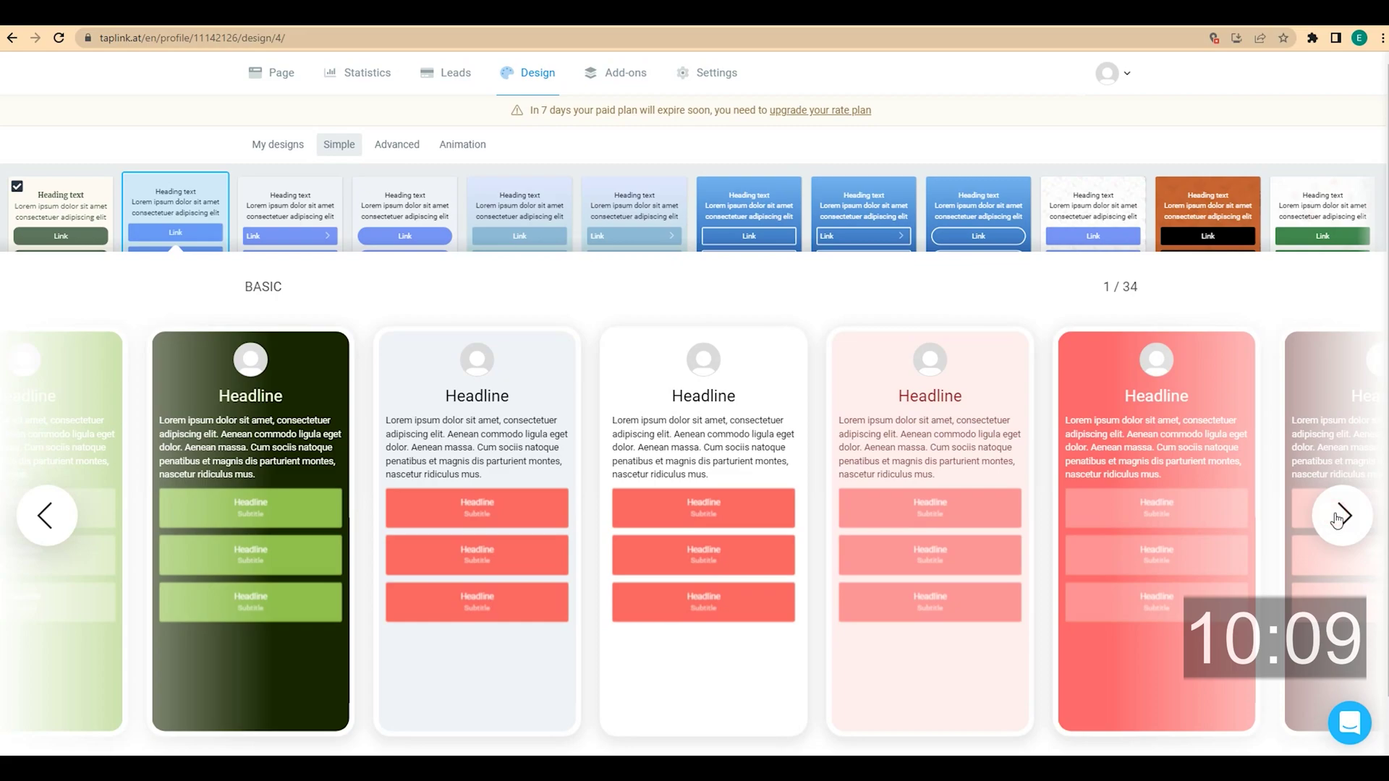
pyautogui.click(1337, 519)
pyautogui.click(1337, 519)
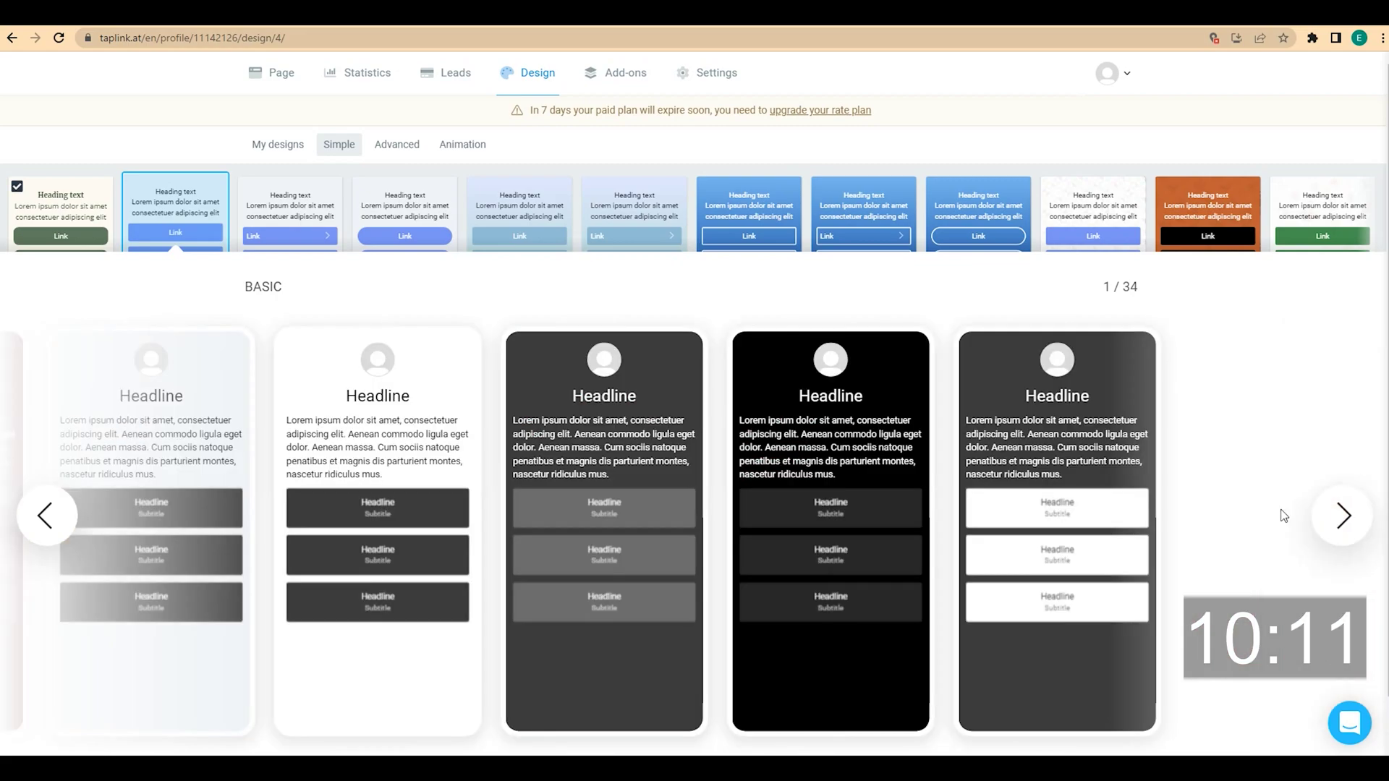
# Preview and apply the all-black Basic design, then check the page in the editor
pyautogui.moveTo(902, 424)
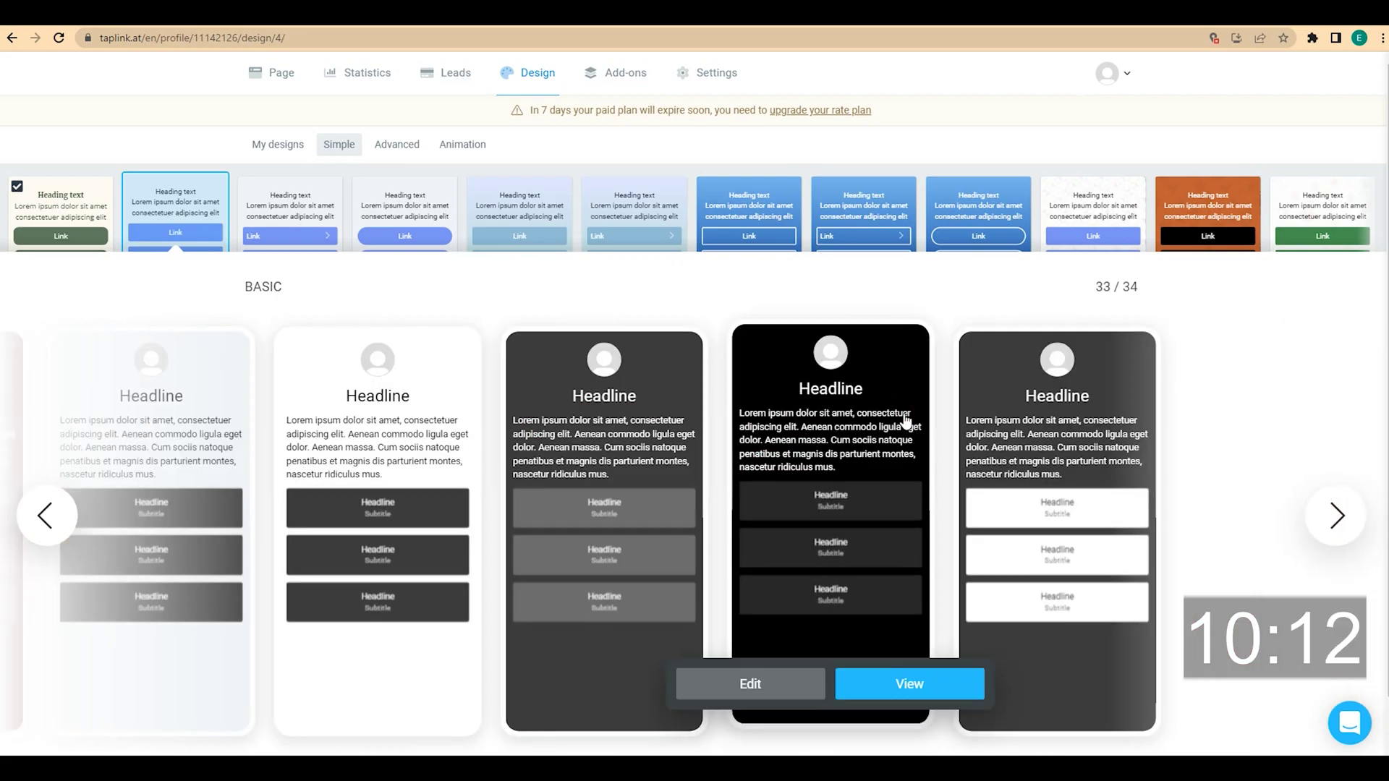
pyautogui.click(910, 684)
pyautogui.scroll(-2, 931, 543)
pyautogui.scroll(5, 931, 542)
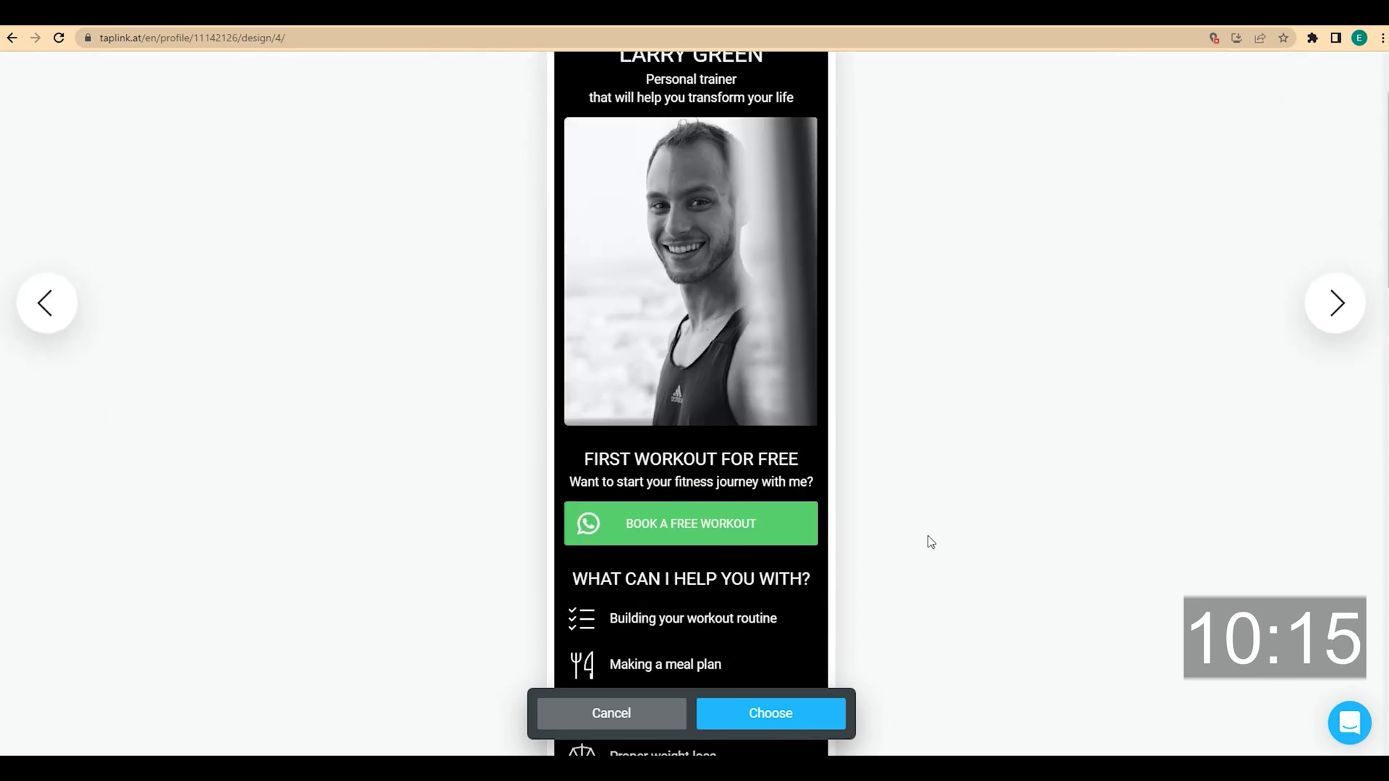
pyautogui.click(780, 716)
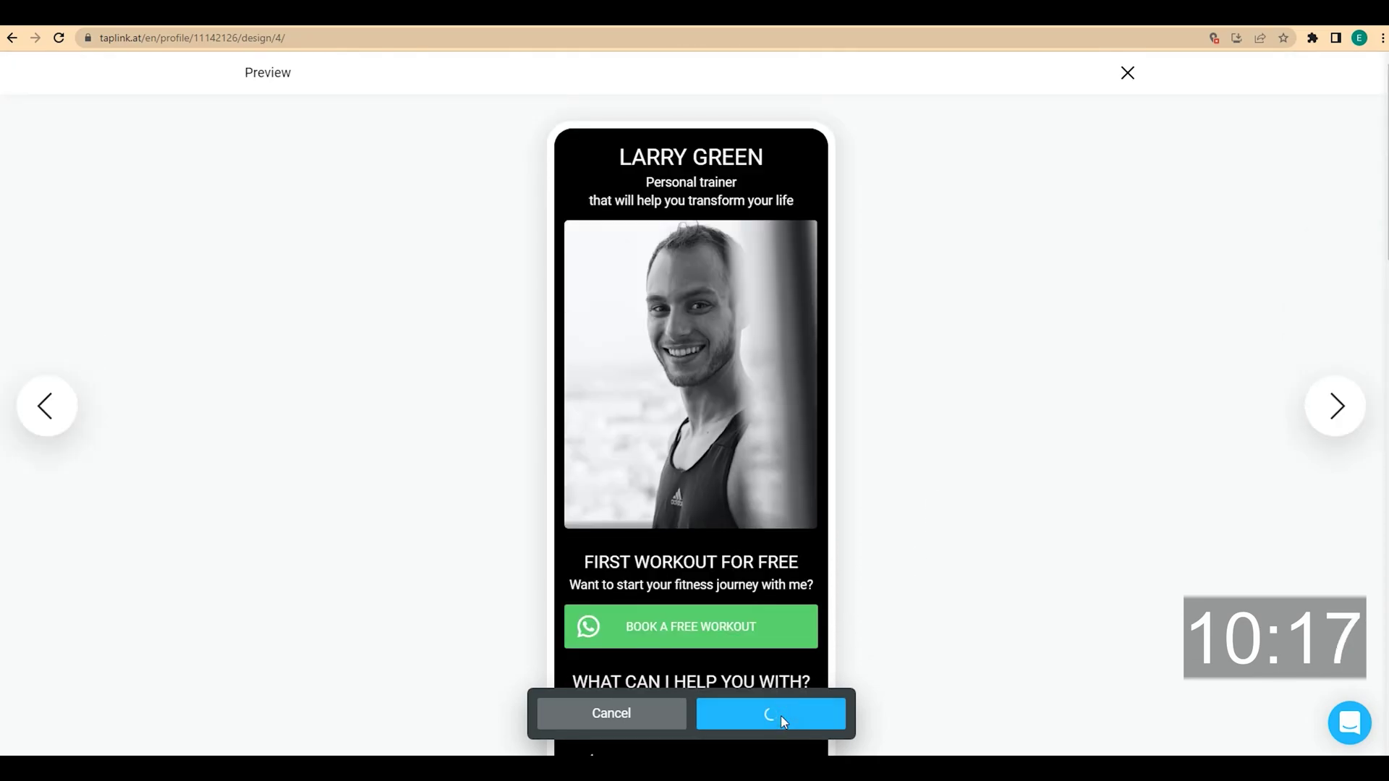
pyautogui.click(265, 88)
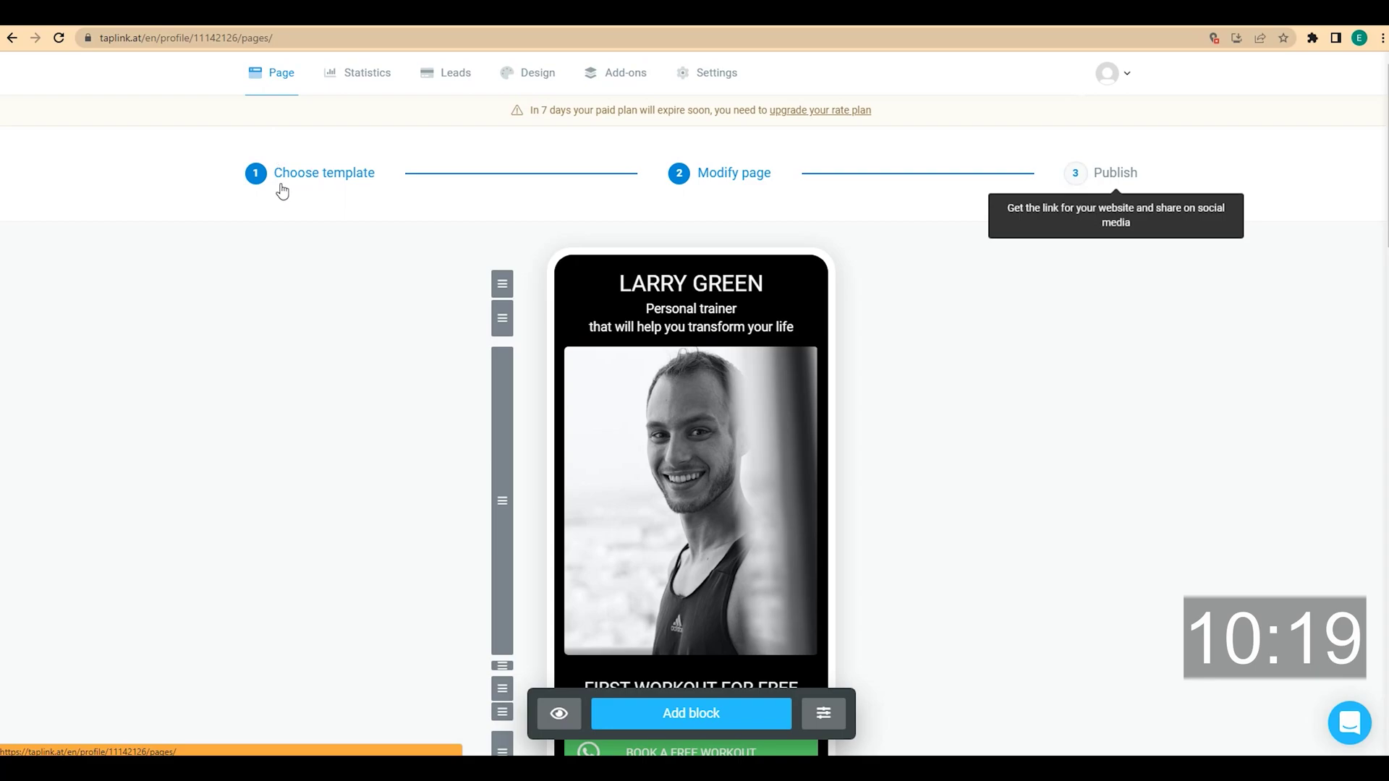
pyautogui.scroll(-10, 325, 357)
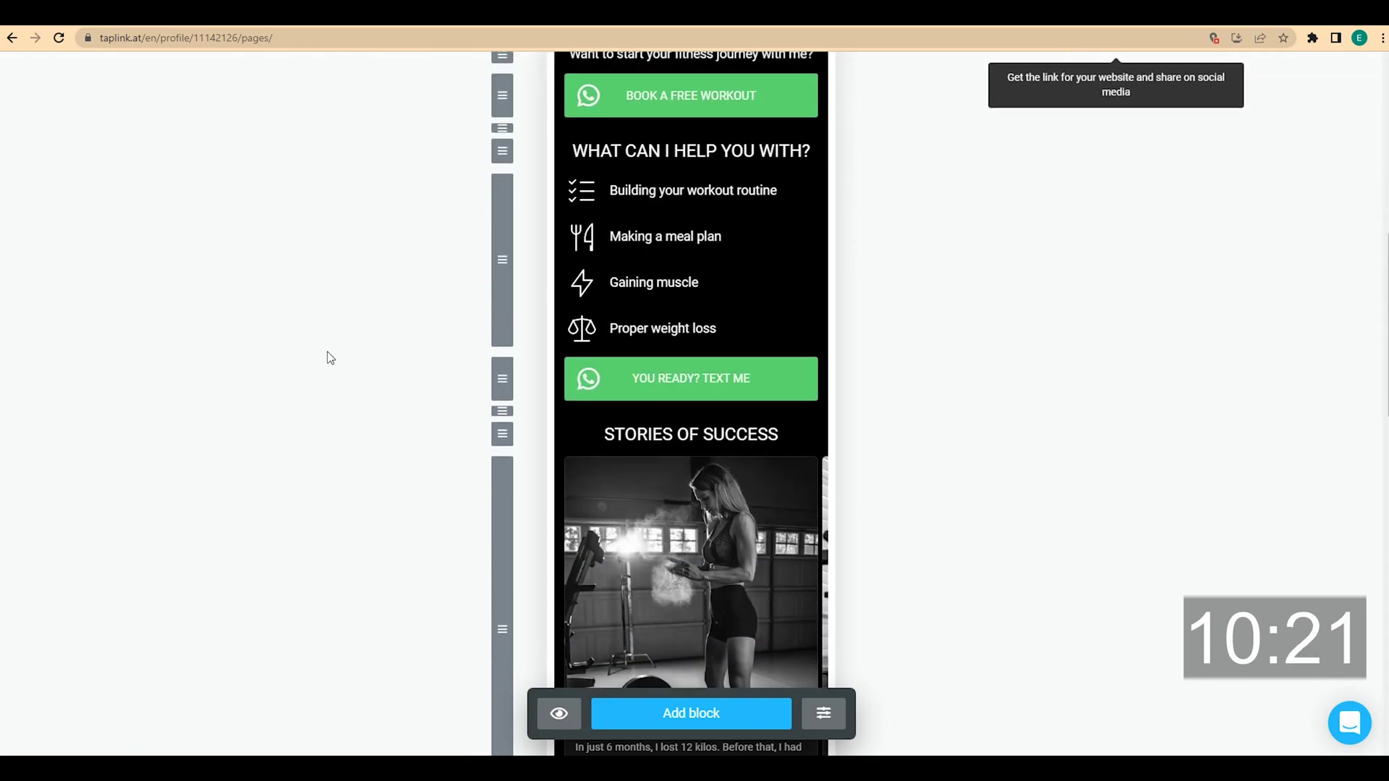
pyautogui.scroll(10, 330, 357)
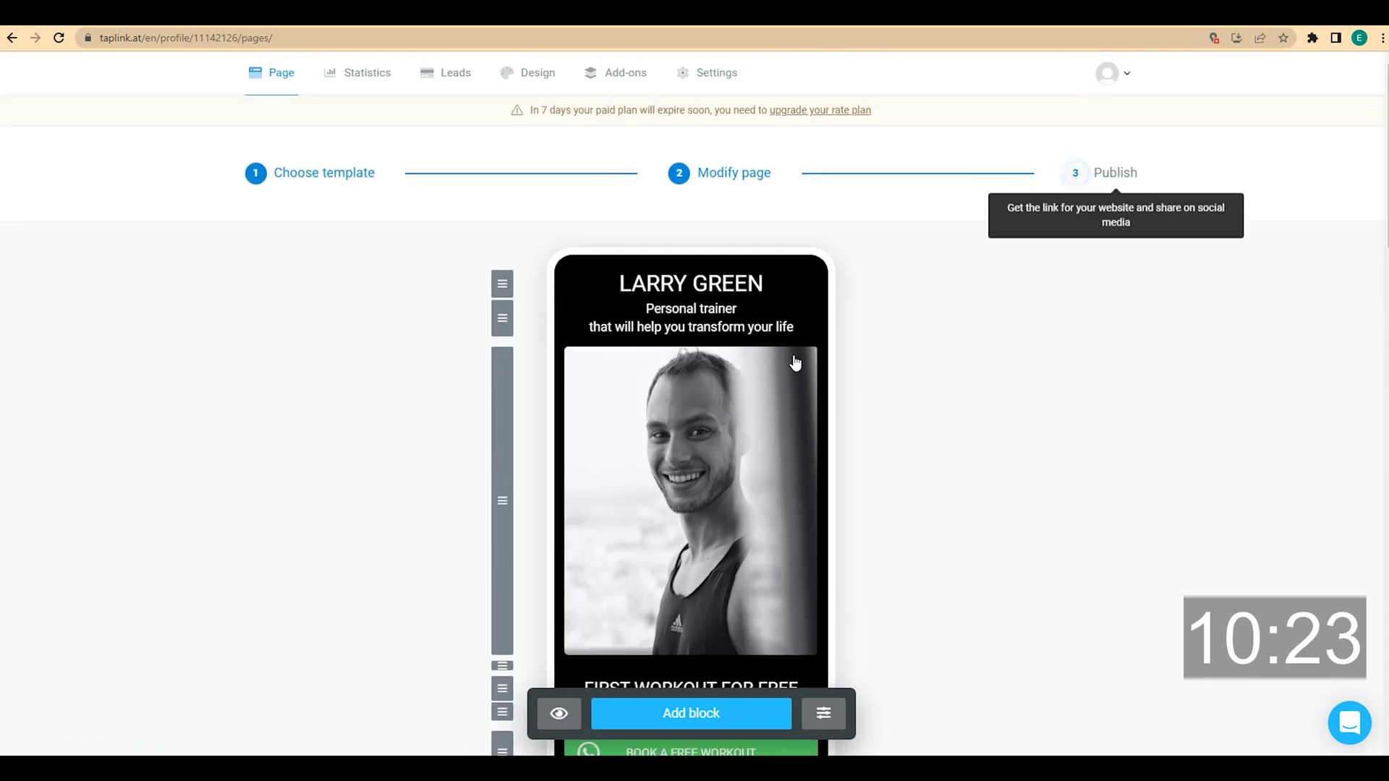
pyautogui.click(536, 72)
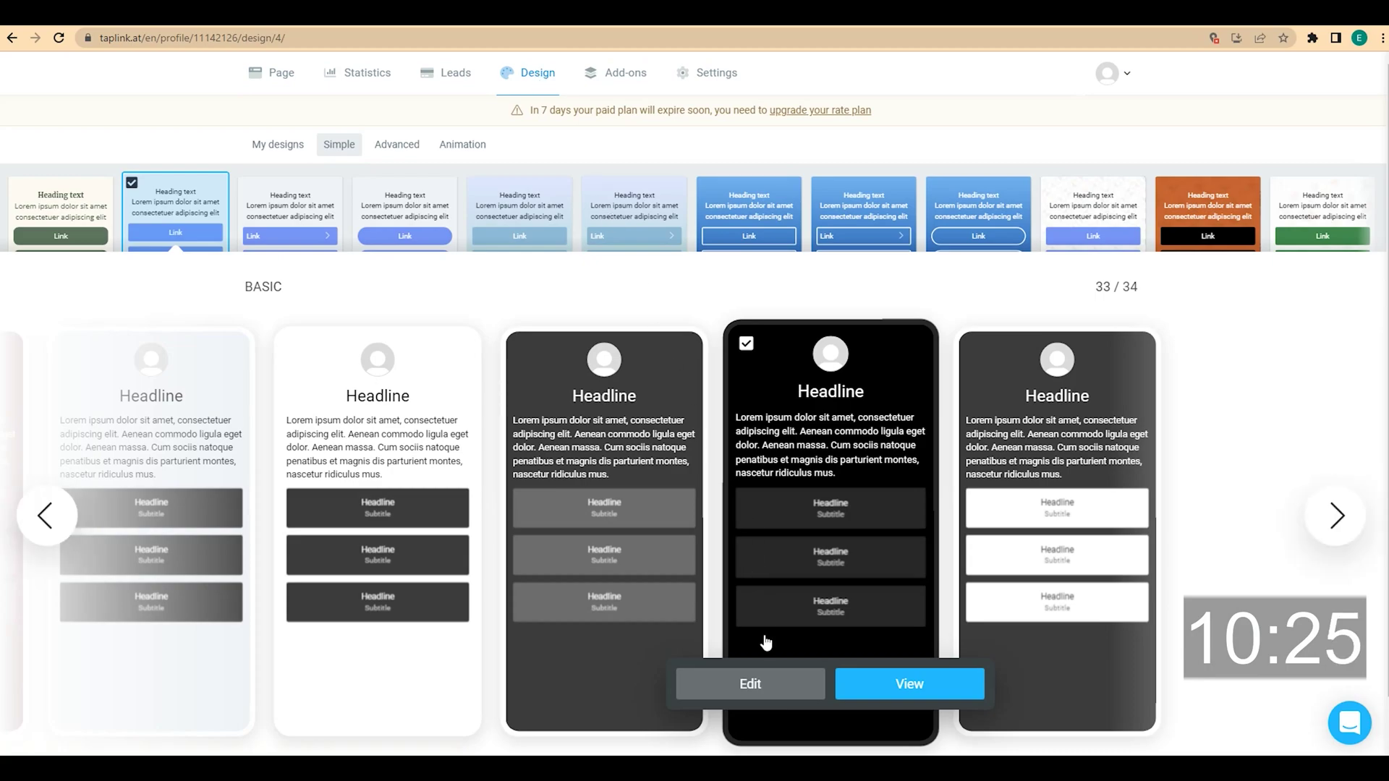
# Create a new design from the black scheme with link background #fe2929 at 100% transparency
pyautogui.click(774, 685)
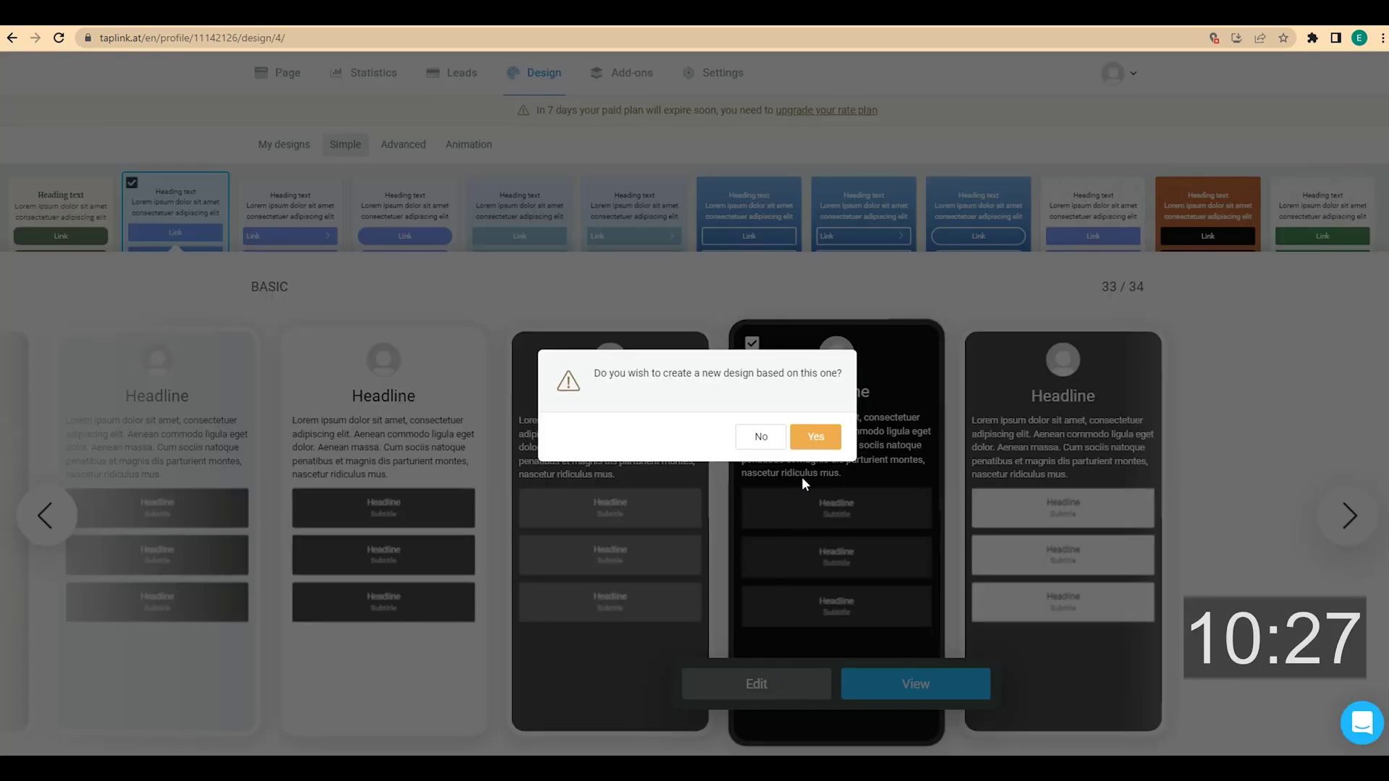
pyautogui.click(828, 437)
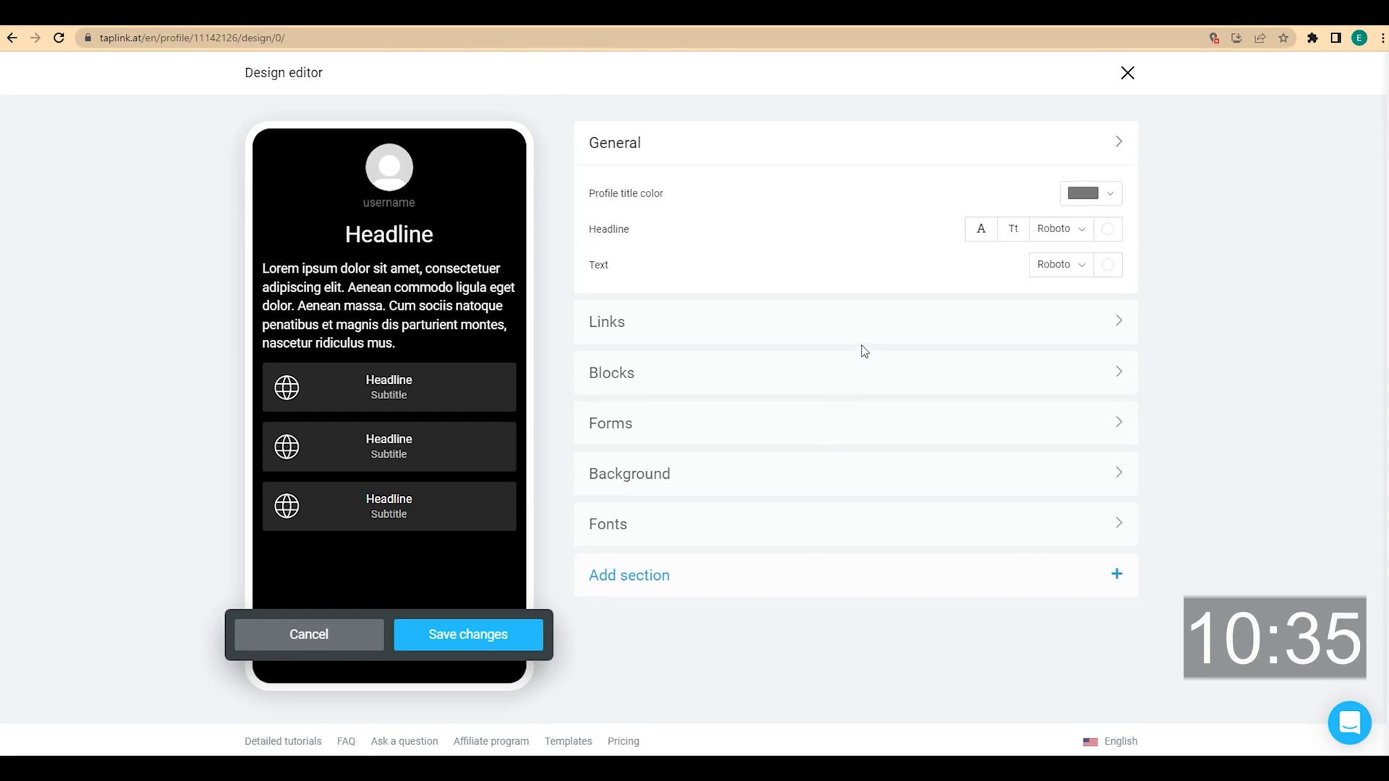
pyautogui.click(716, 323)
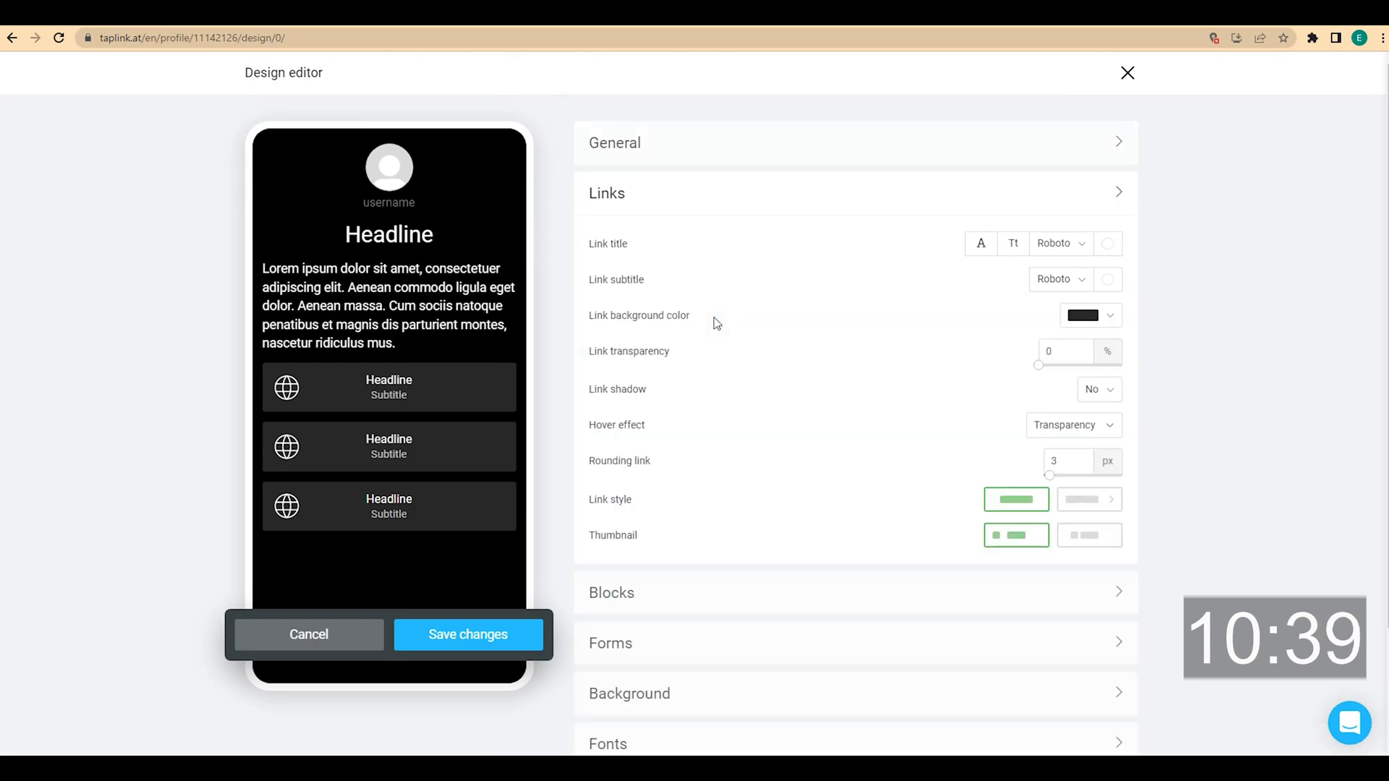
pyautogui.click(1114, 317)
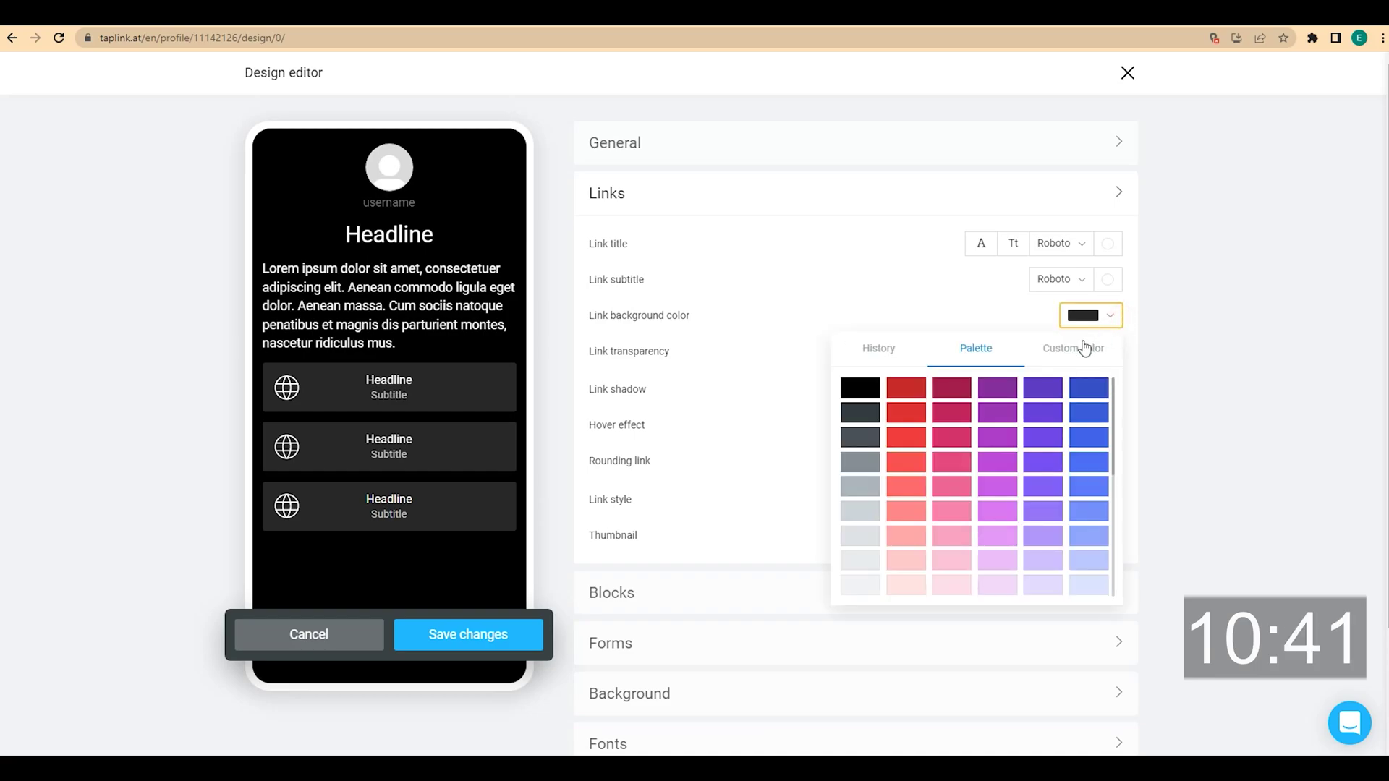
pyautogui.click(1056, 355)
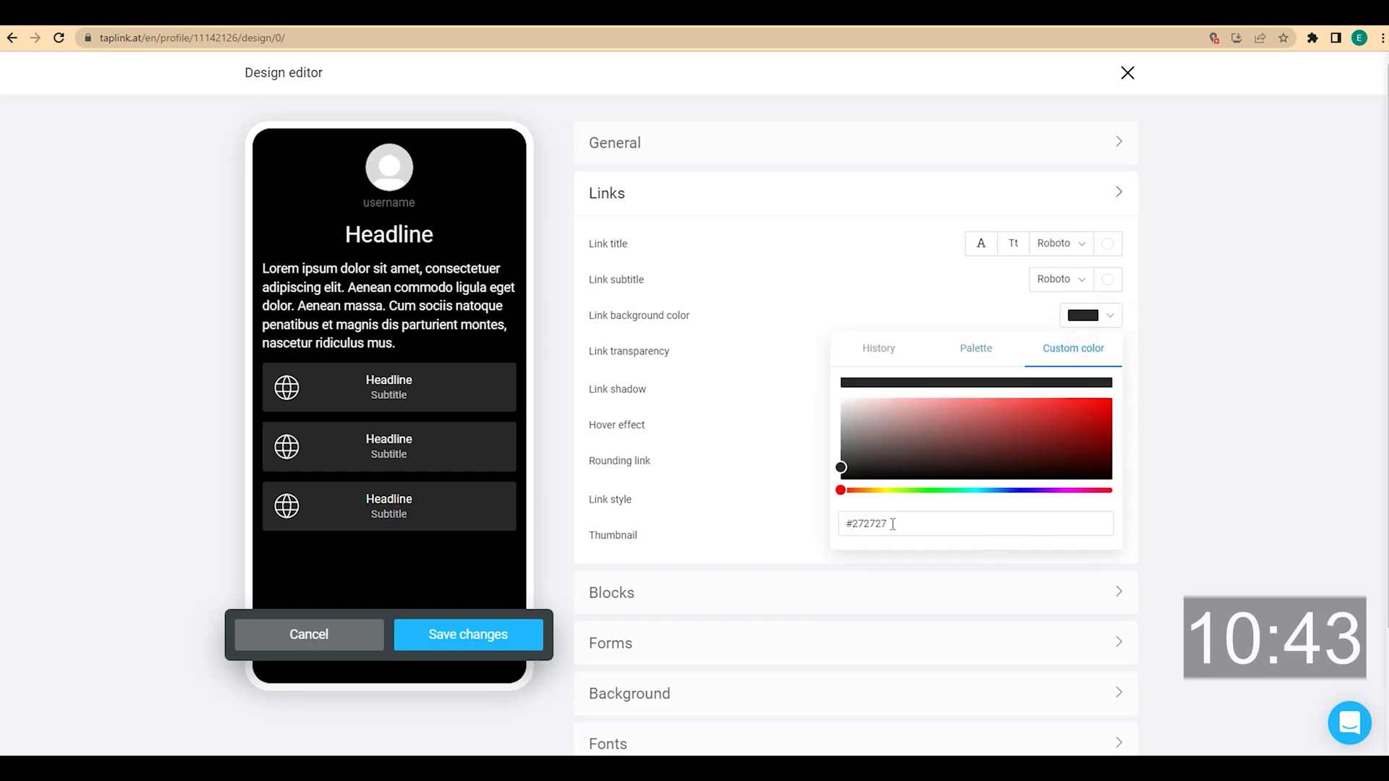
pyautogui.moveTo(893, 524); pyautogui.dragTo(854, 522)
pyautogui.write('#fe2929')
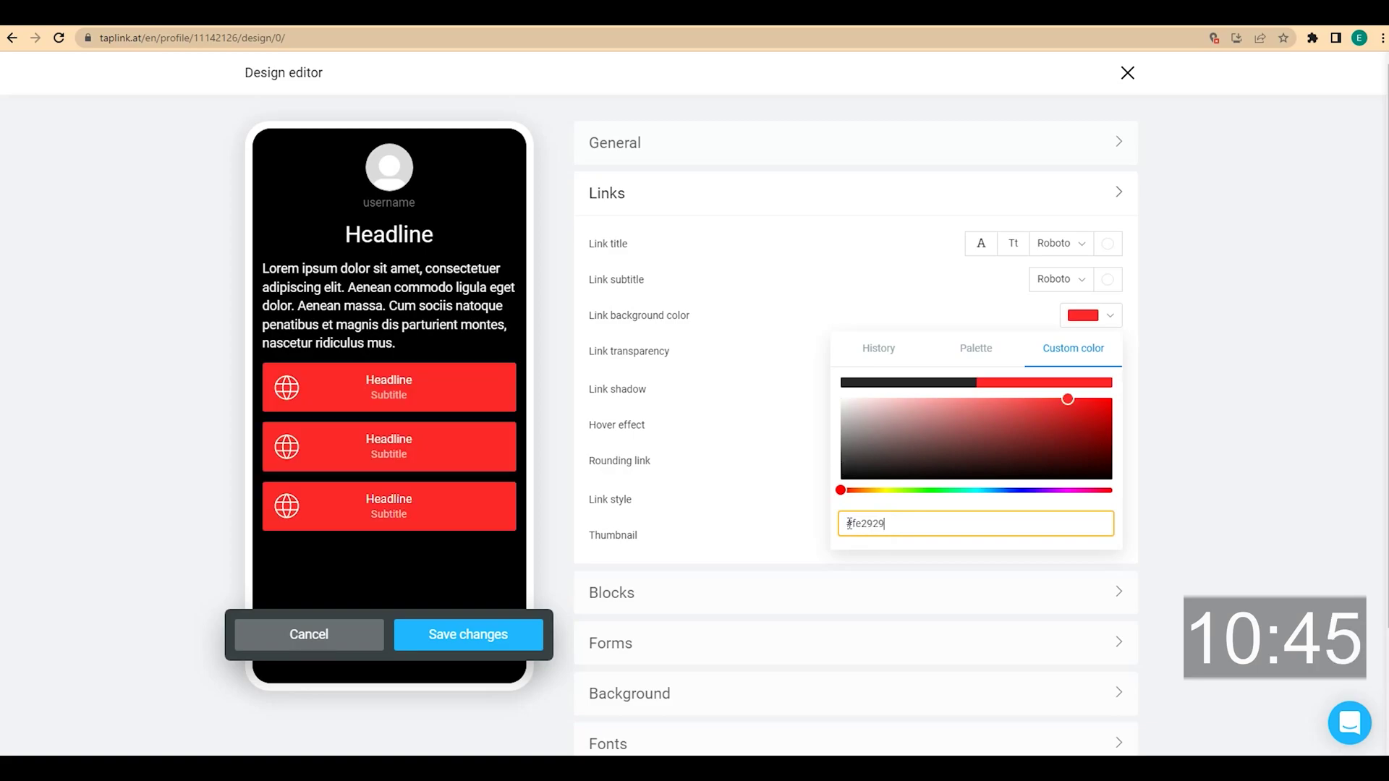
pyautogui.click(1251, 389)
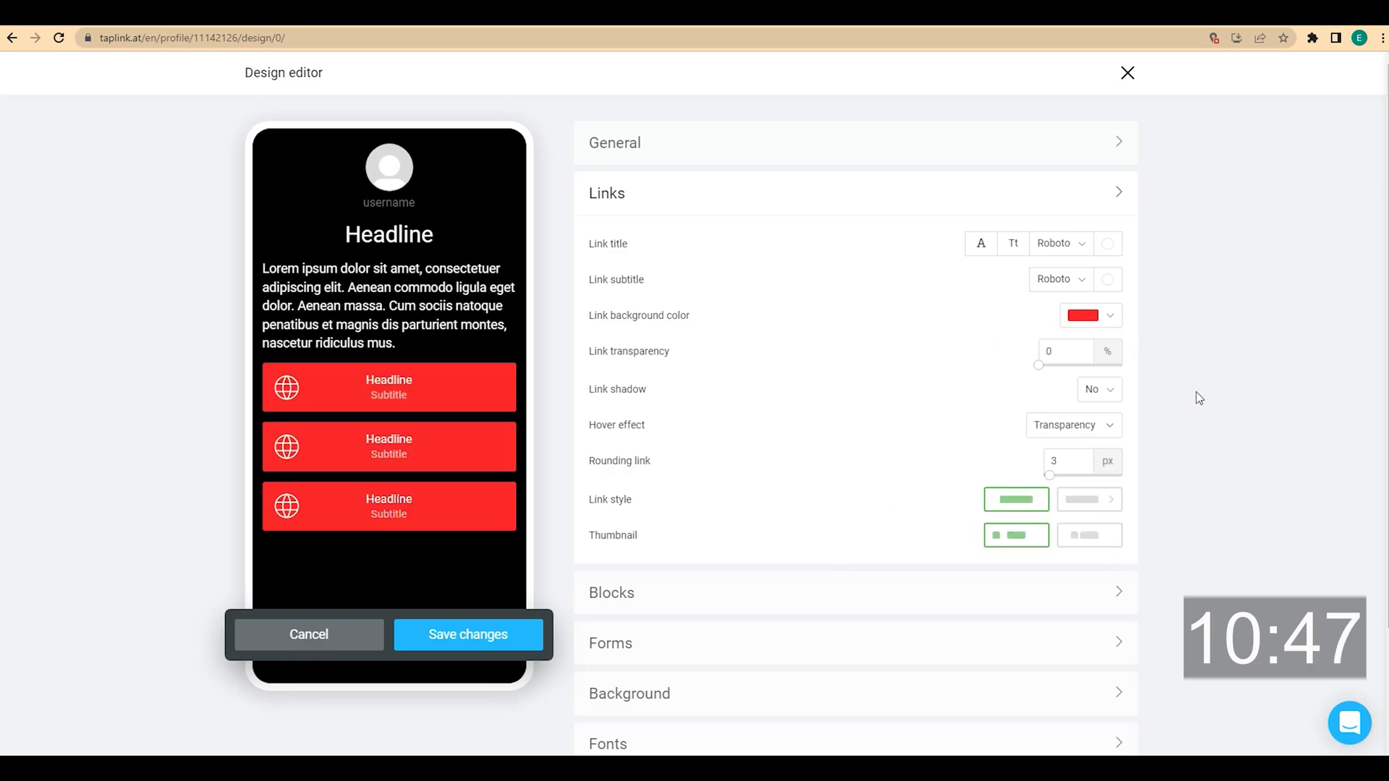
pyautogui.moveTo(1038, 365); pyautogui.dragTo(1168, 363)
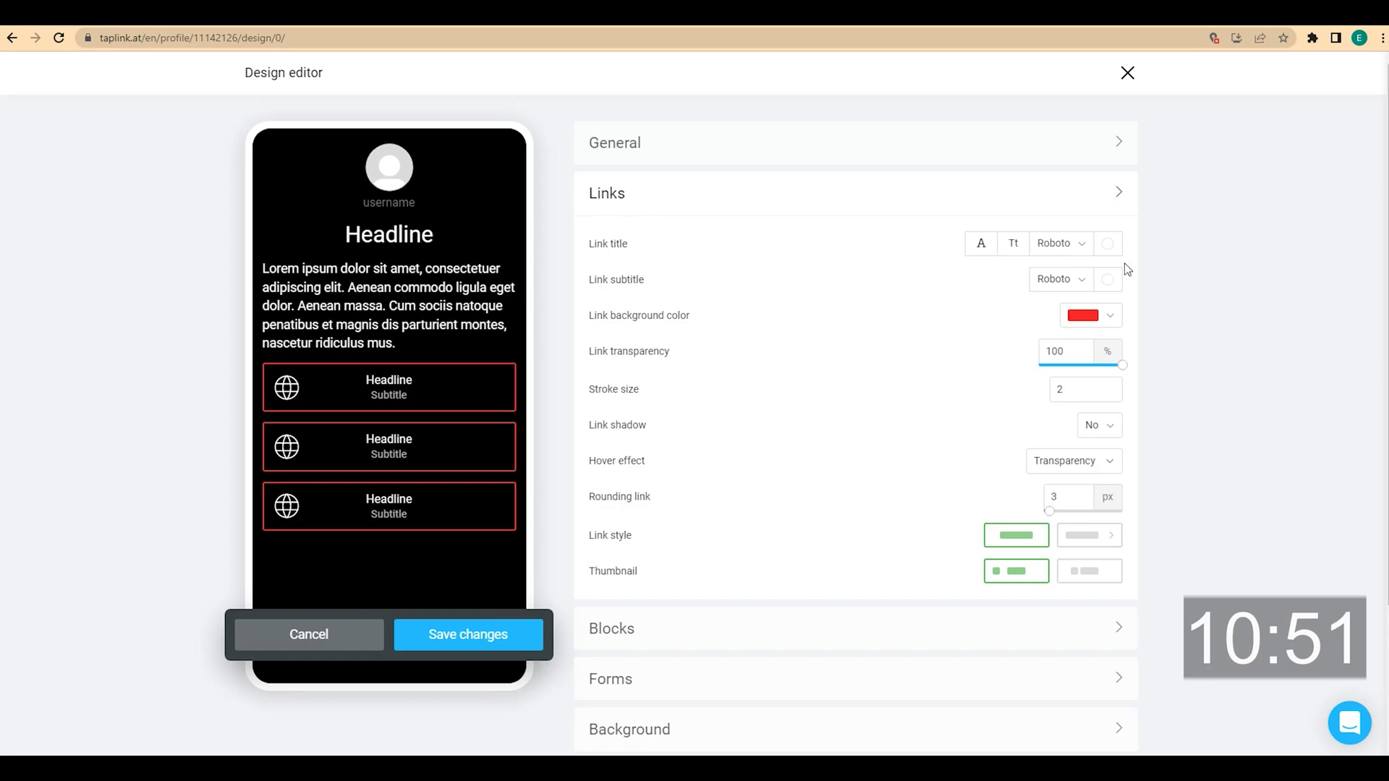
# Set link titles and subtitles to #fe2929 and save the new design
pyautogui.click(1107, 243)
pyautogui.click(1074, 276)
pyautogui.doubleClick(858, 452)
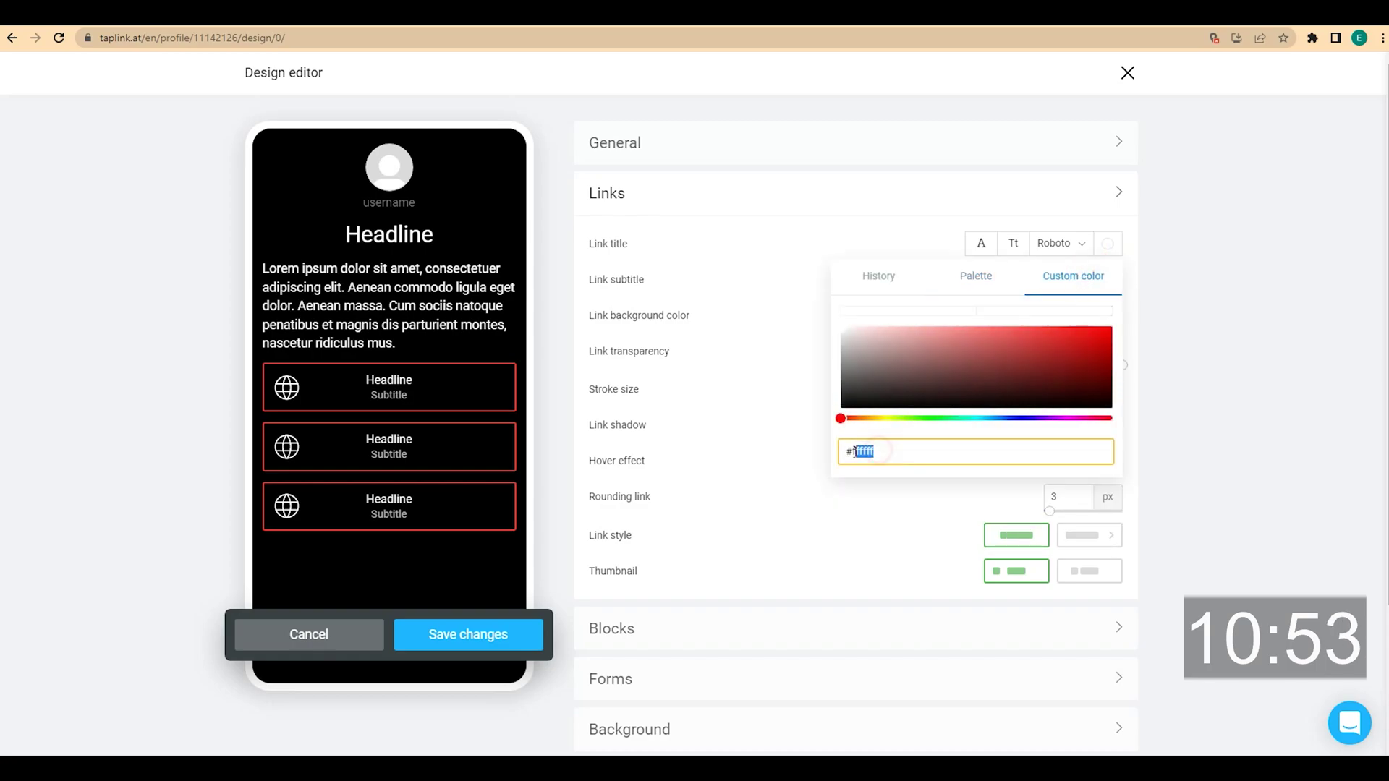
pyautogui.write('fe2929')
pyautogui.click(1207, 360)
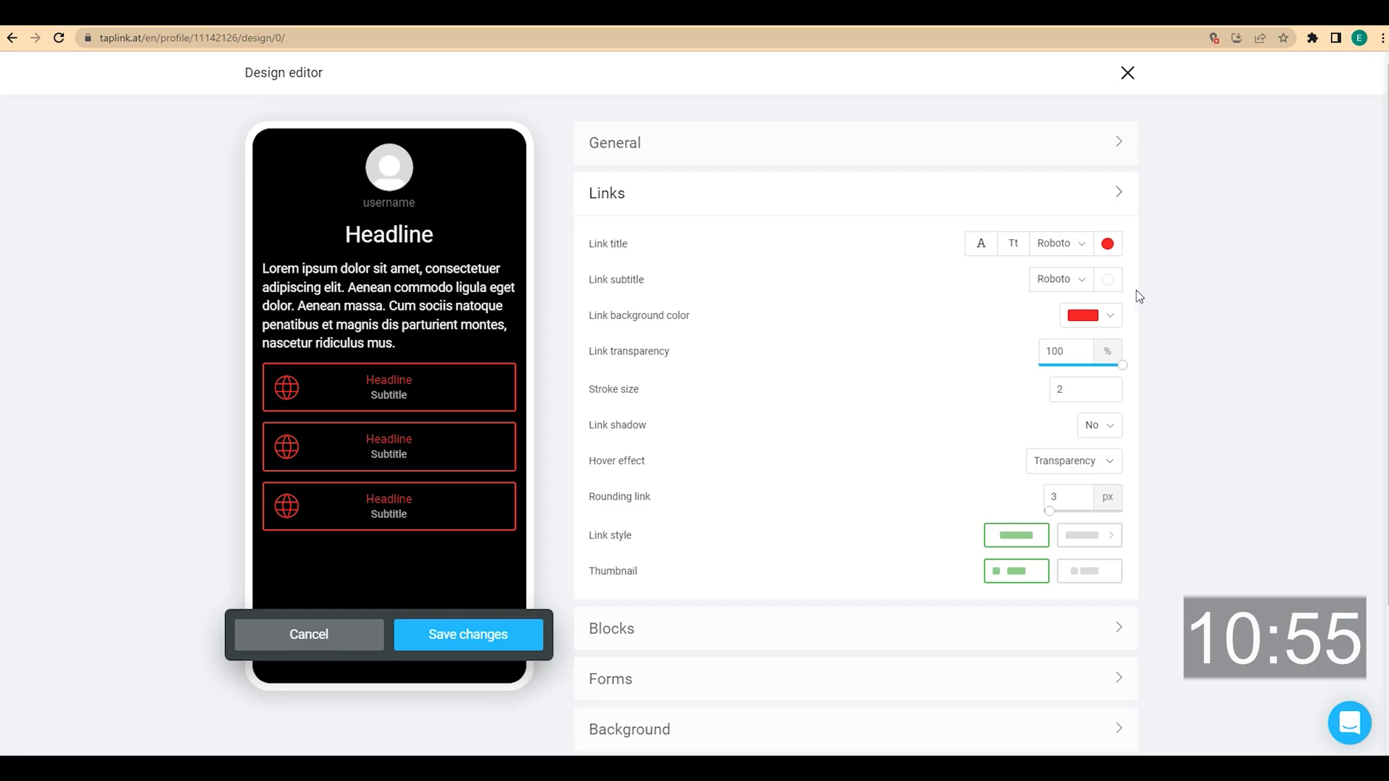
pyautogui.click(1109, 282)
pyautogui.click(1079, 309)
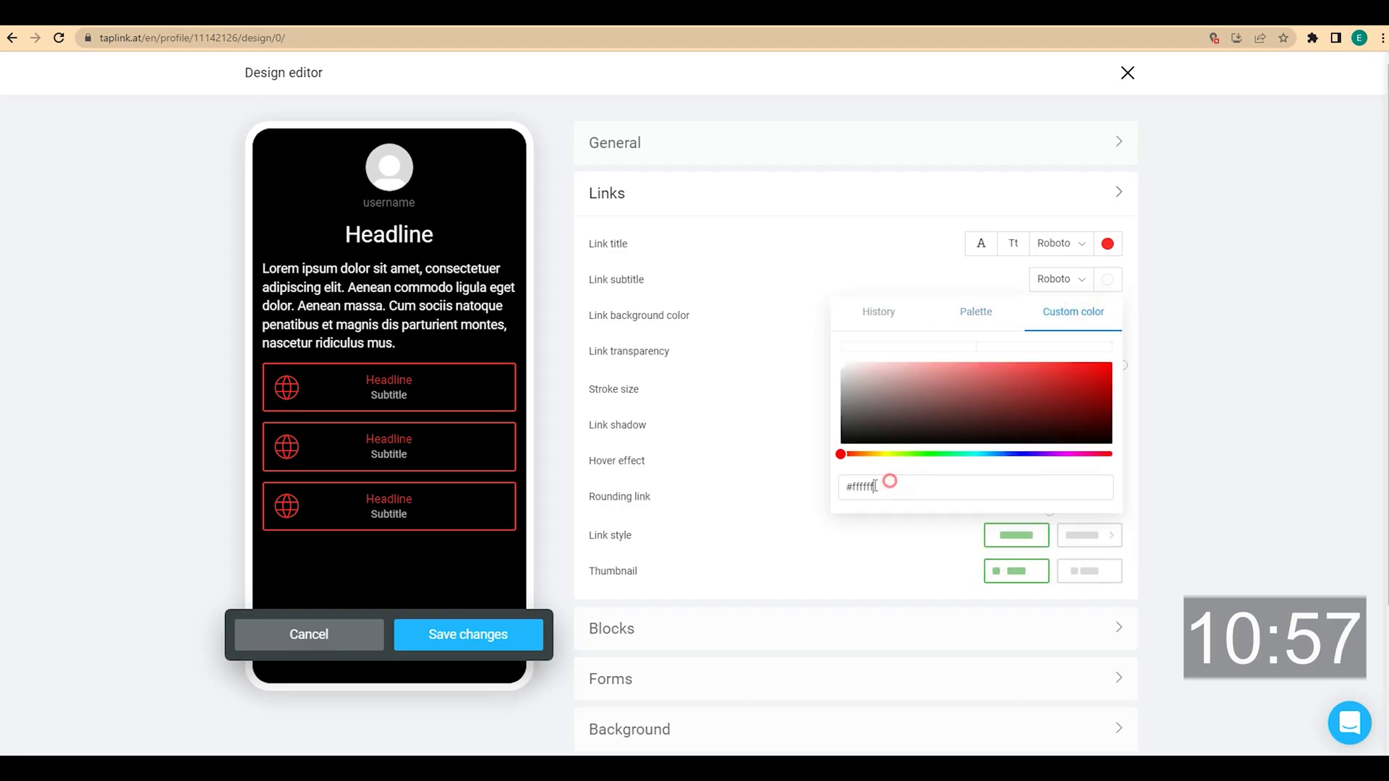
pyautogui.doubleClick(875, 486)
pyautogui.write('fe2929')
pyautogui.click(1177, 384)
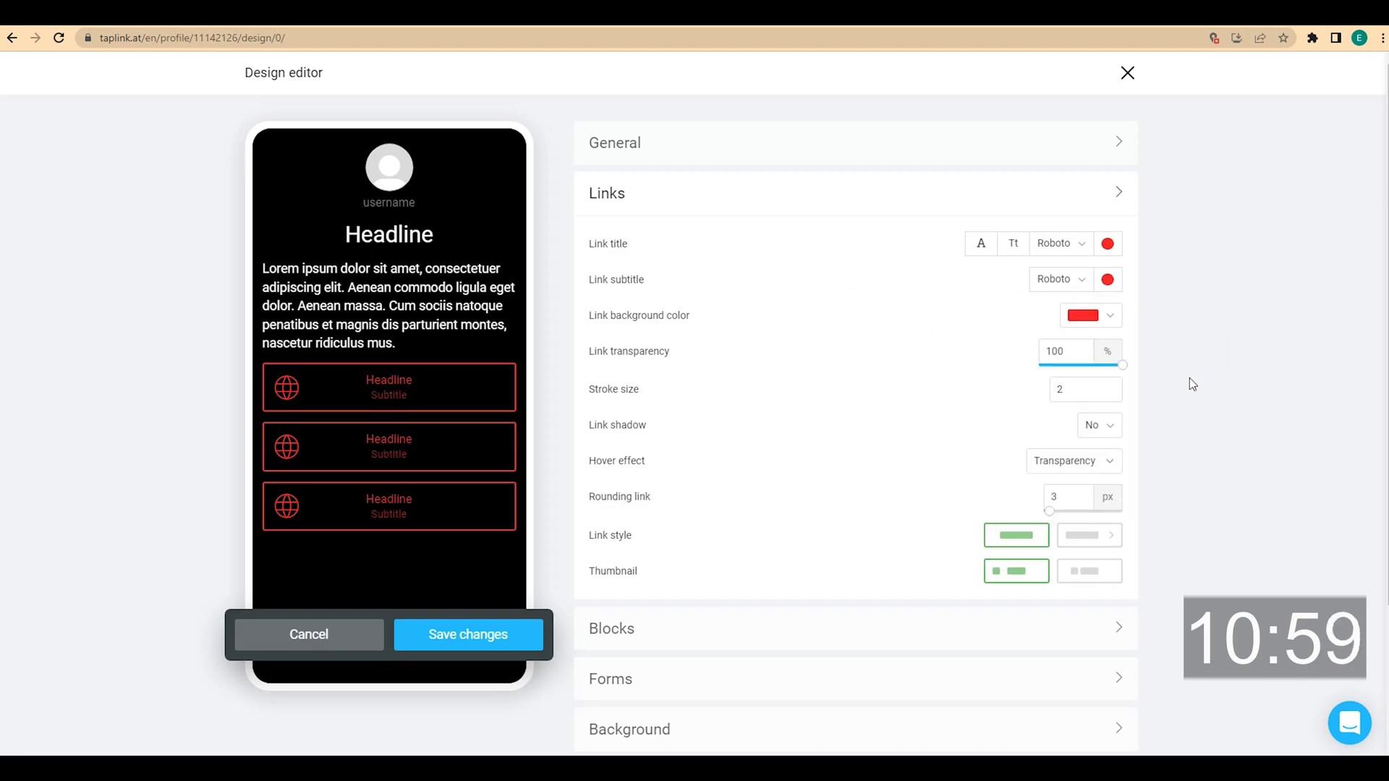
pyautogui.click(510, 640)
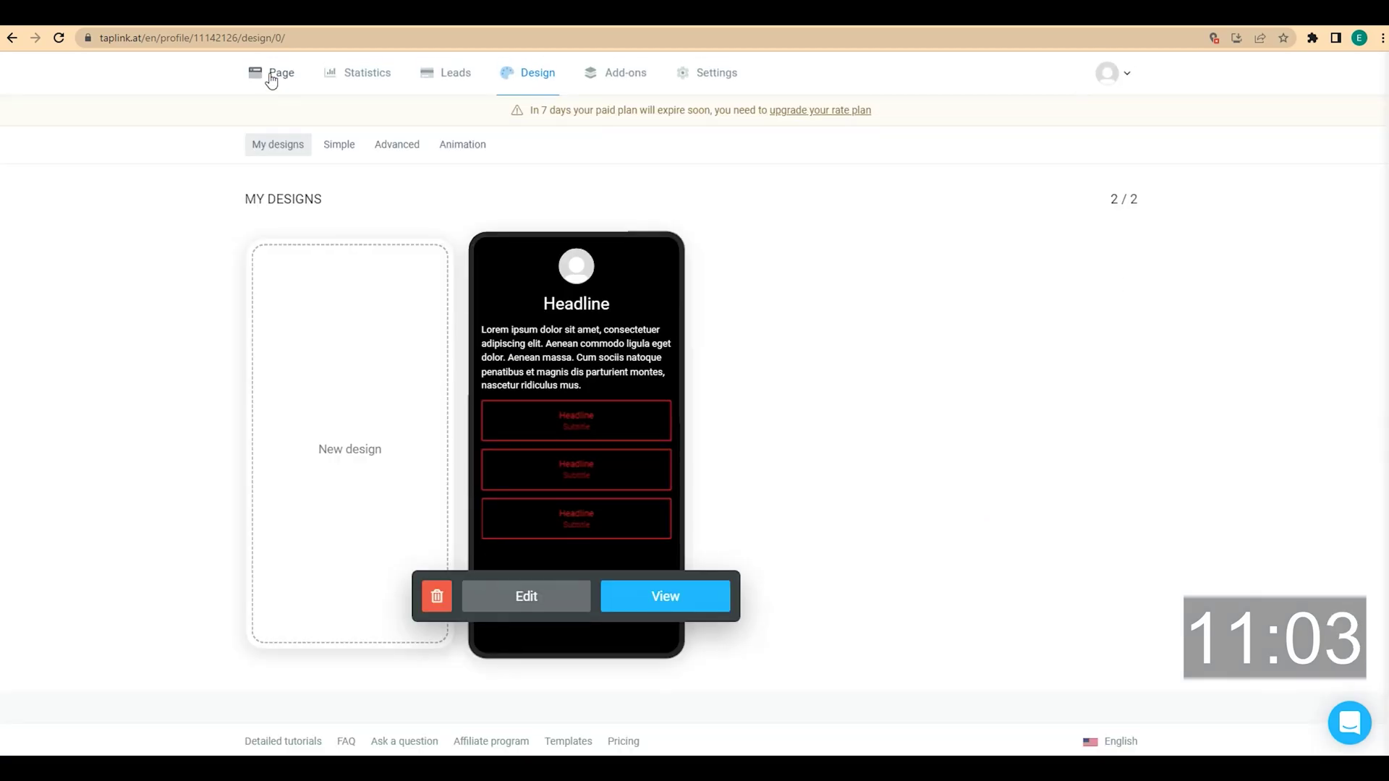
# Review the page in the editor, then show My designs among the colour schemes
pyautogui.click(271, 74)
pyautogui.scroll(-3, 309, 323)
pyautogui.scroll(2, 309, 314)
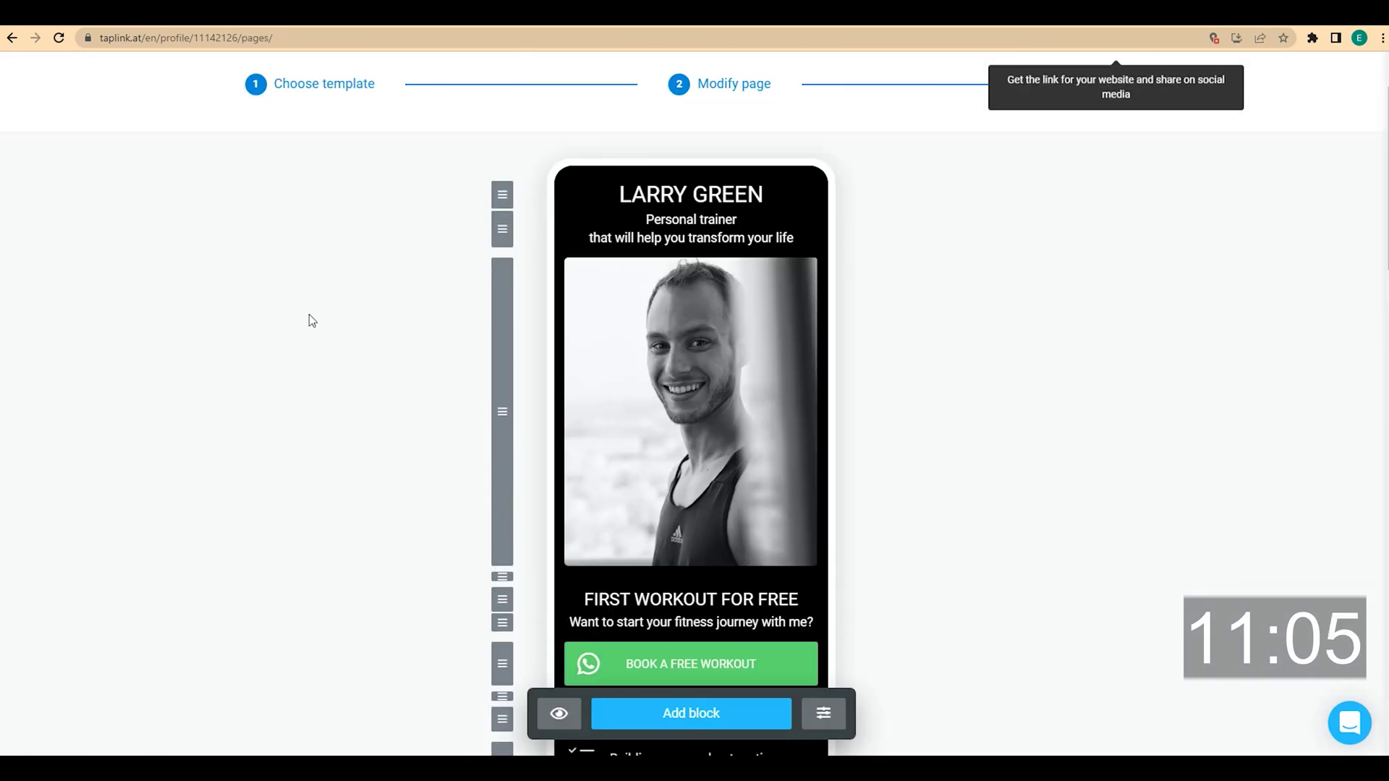
pyautogui.scroll(2, 310, 318)
pyautogui.click(533, 74)
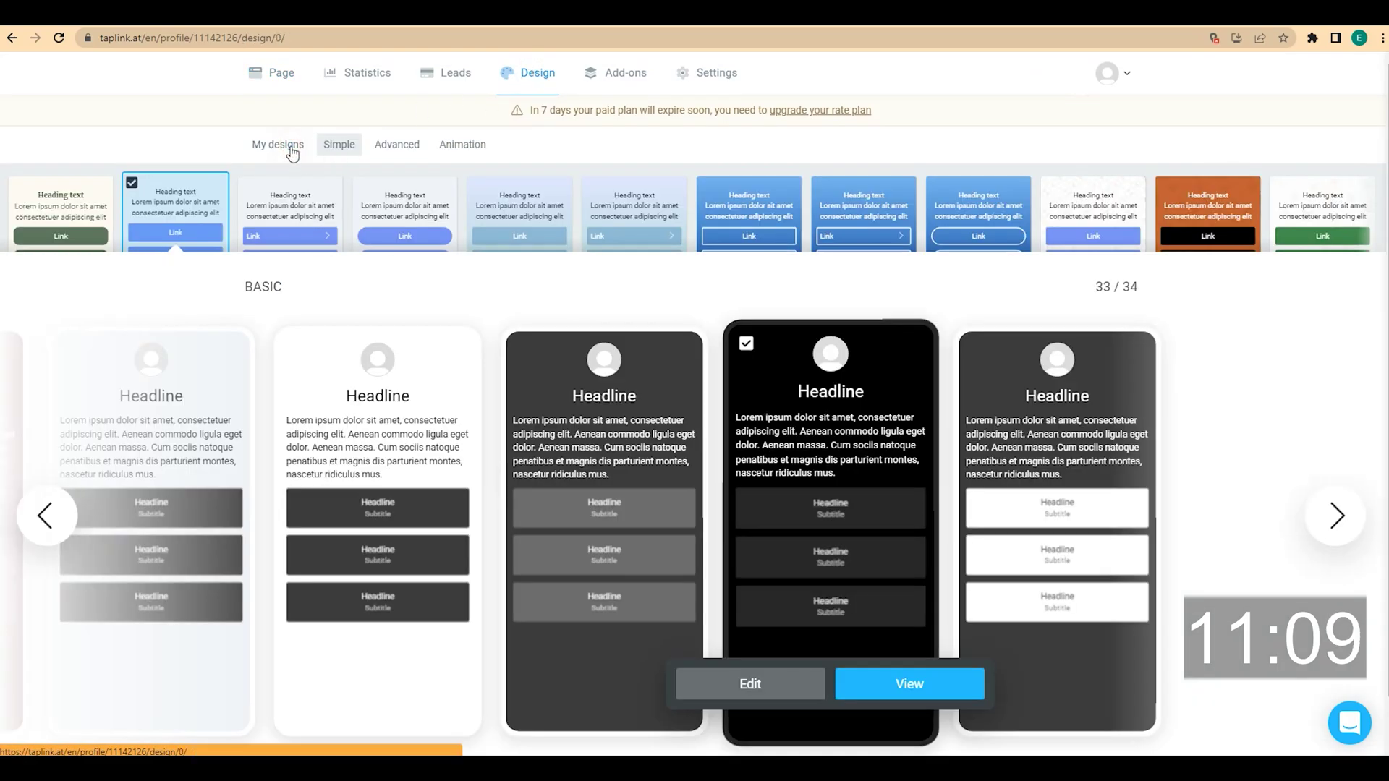
pyautogui.click(292, 148)
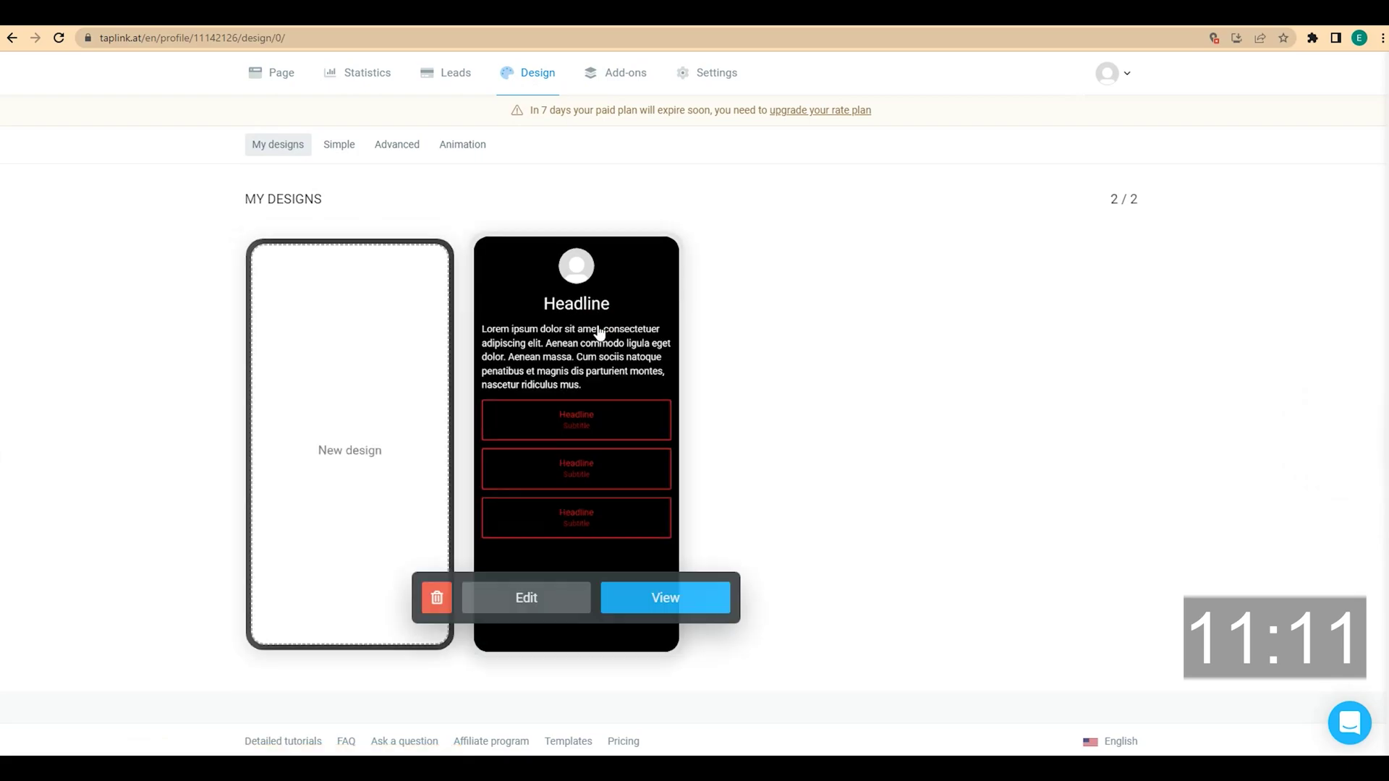
# Preview and apply the custom red-outlined black design, then return to the page editor
pyautogui.click(661, 600)
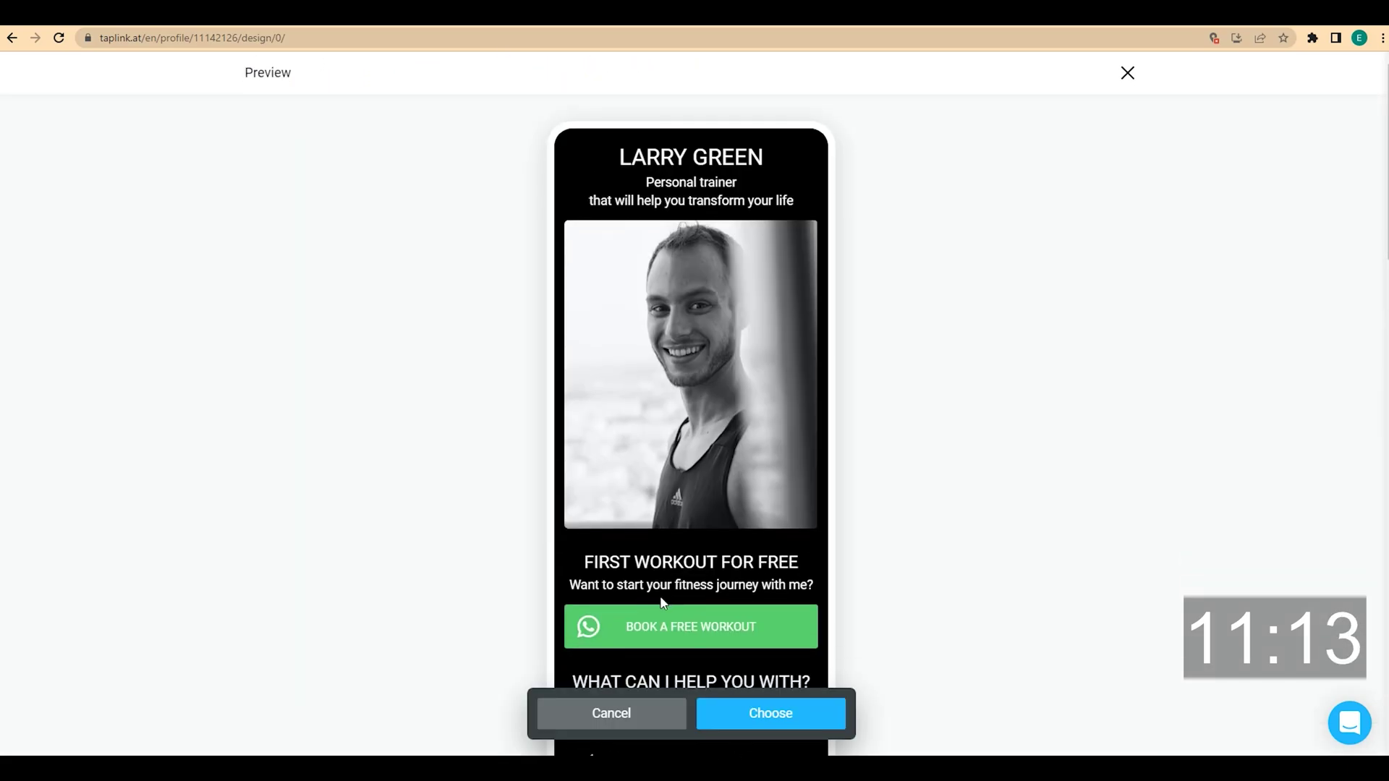
pyautogui.scroll(-15, 663, 602)
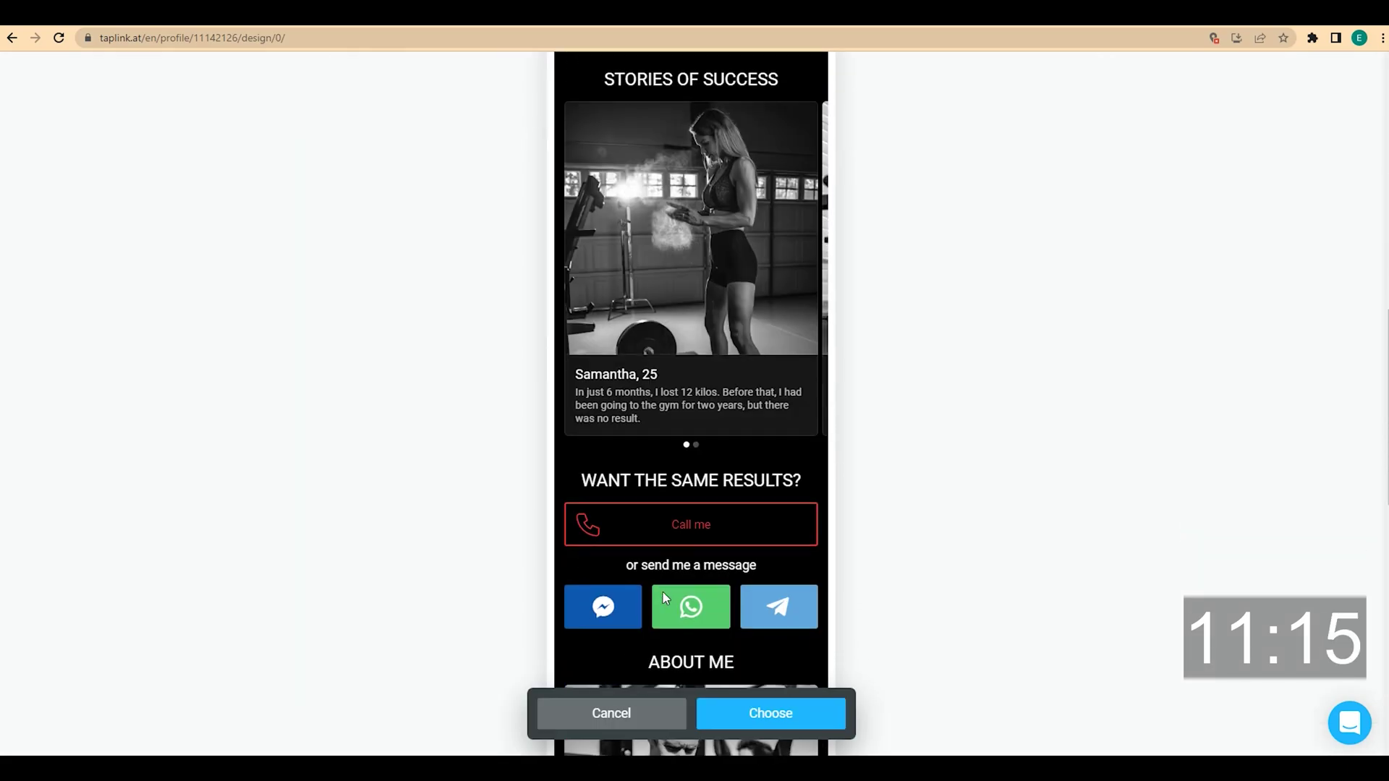
pyautogui.scroll(-8, 662, 590)
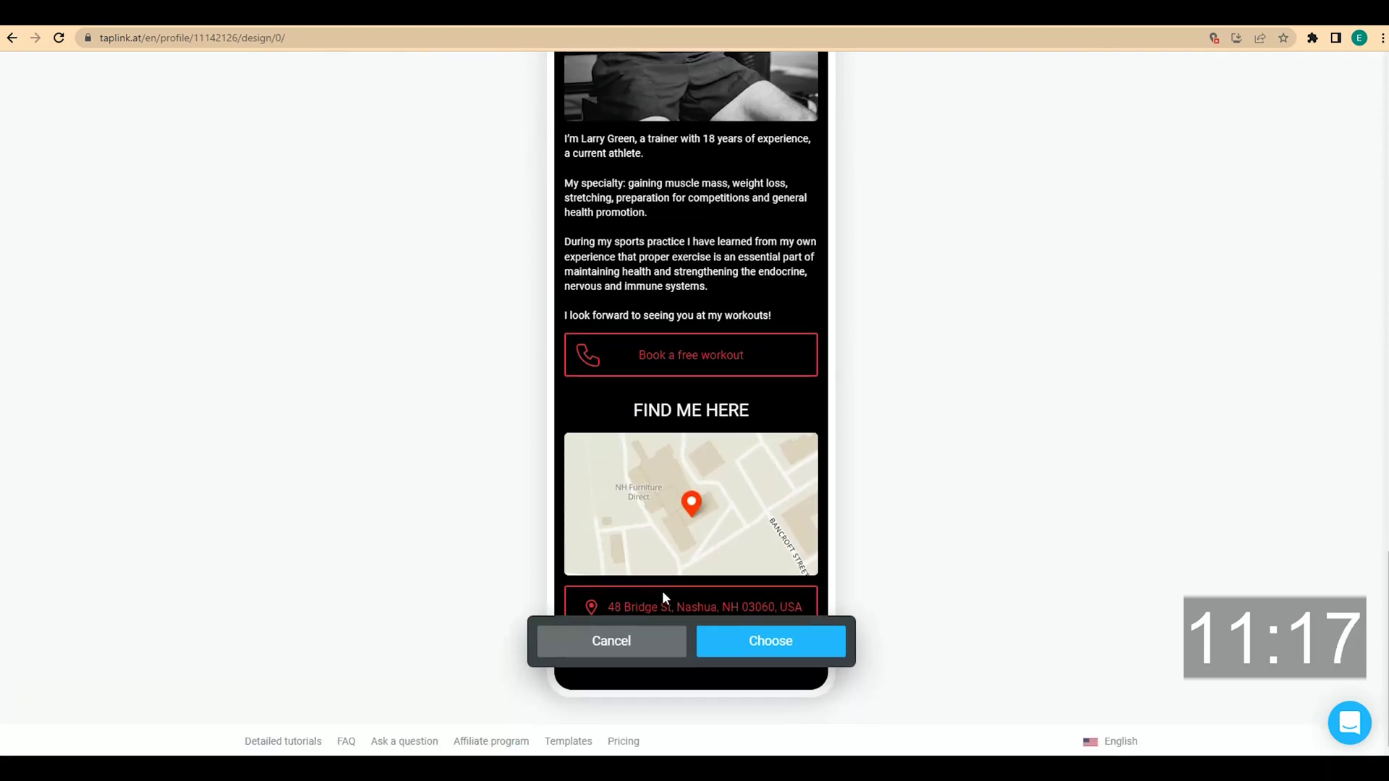
pyautogui.scroll(9, 662, 591)
pyautogui.scroll(10, 662, 590)
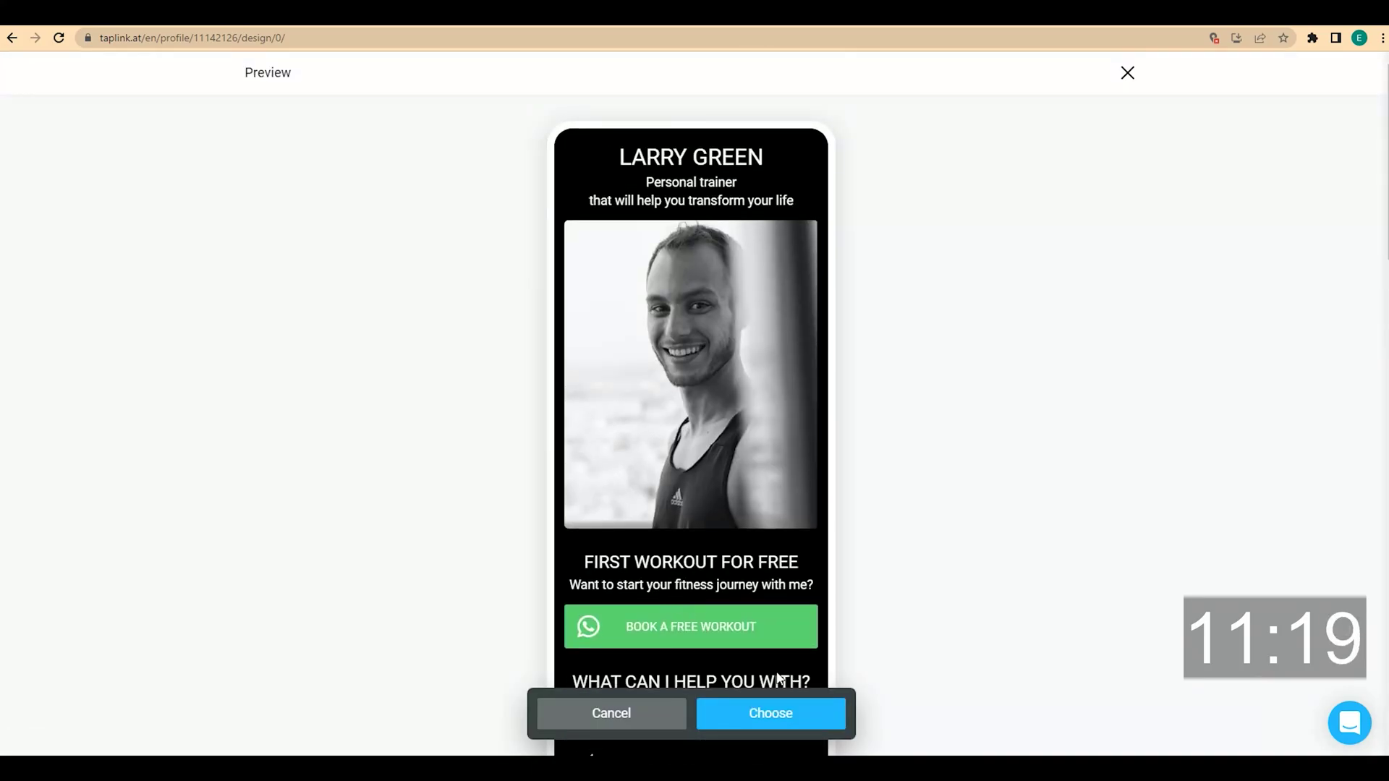
pyautogui.click(816, 713)
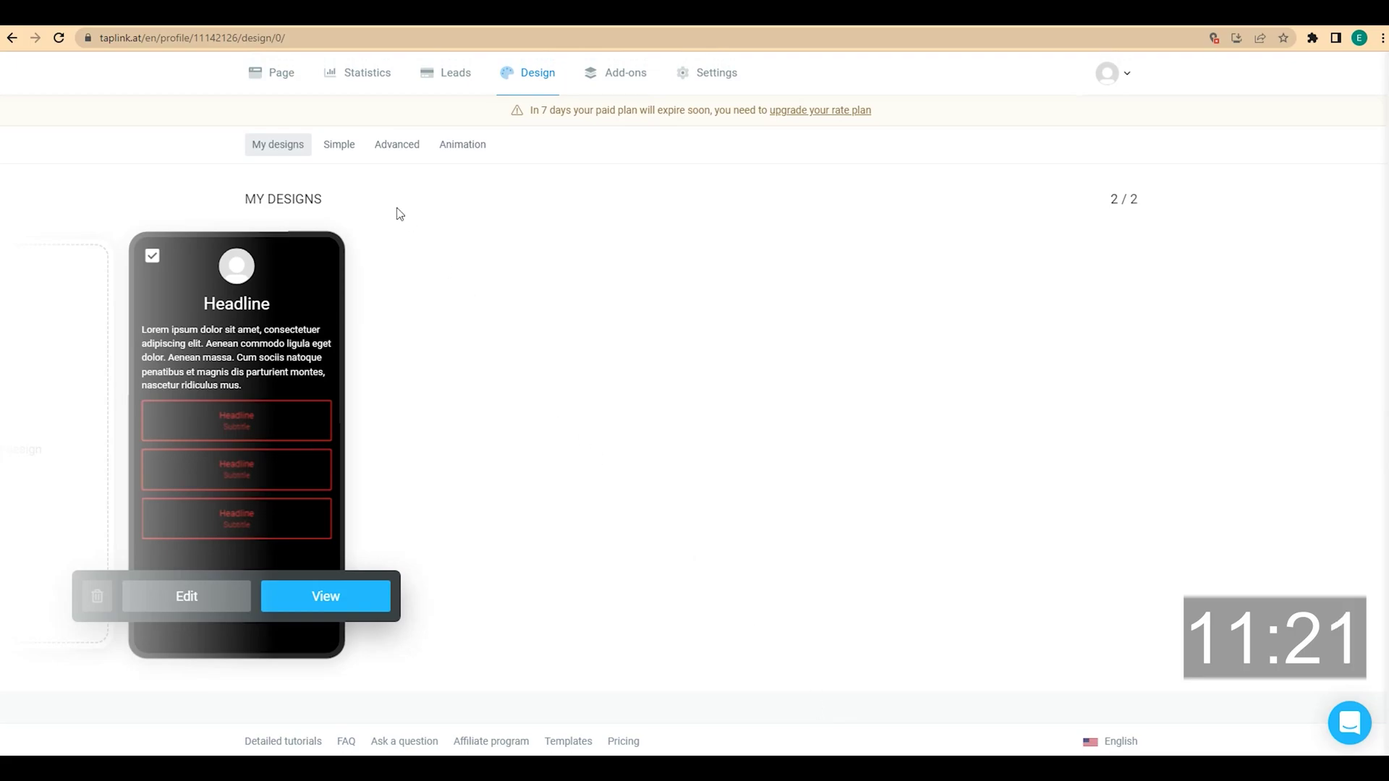
pyautogui.click(277, 87)
pyautogui.scroll(-4, 366, 301)
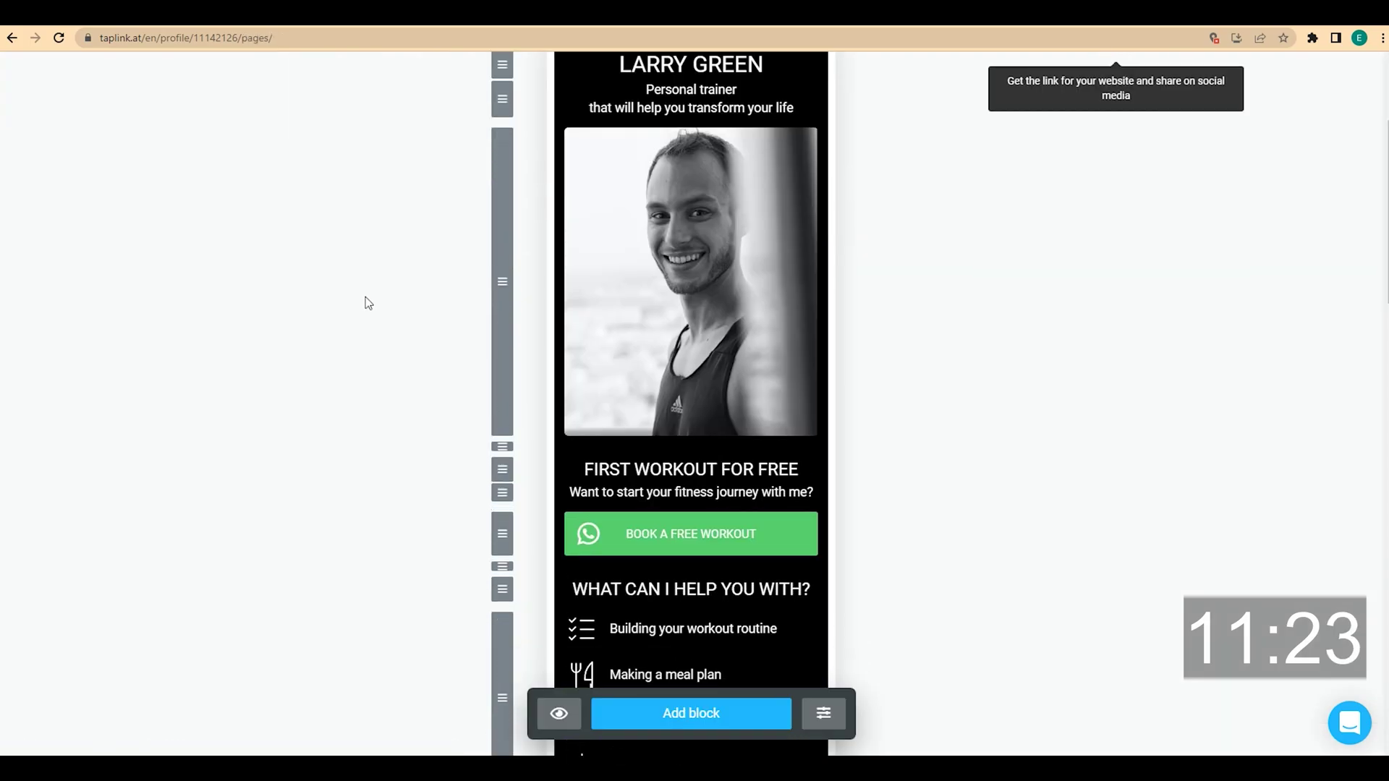
# Give the book-a-free-workout and text-me WhatsApp buttons the design's colours and save each
pyautogui.click(674, 456)
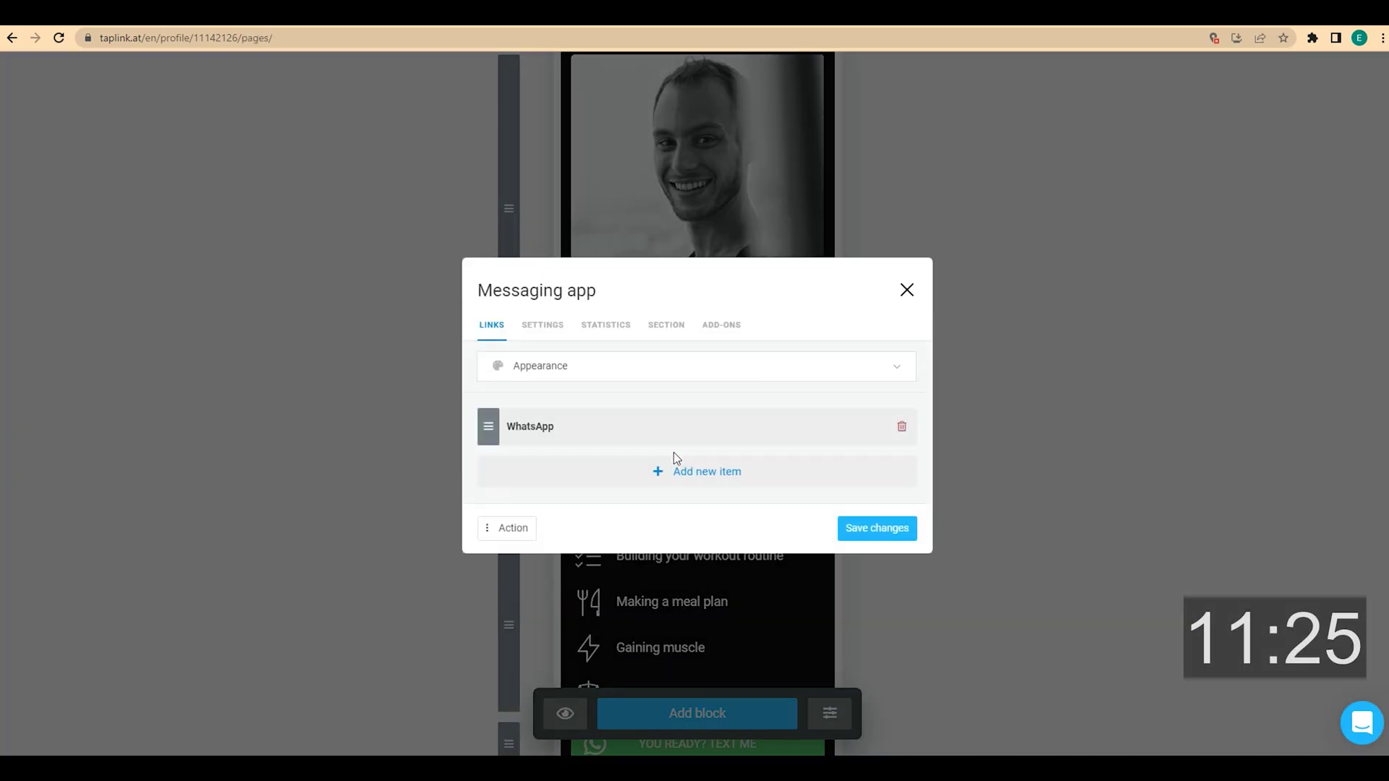
pyautogui.click(624, 370)
pyautogui.click(538, 643)
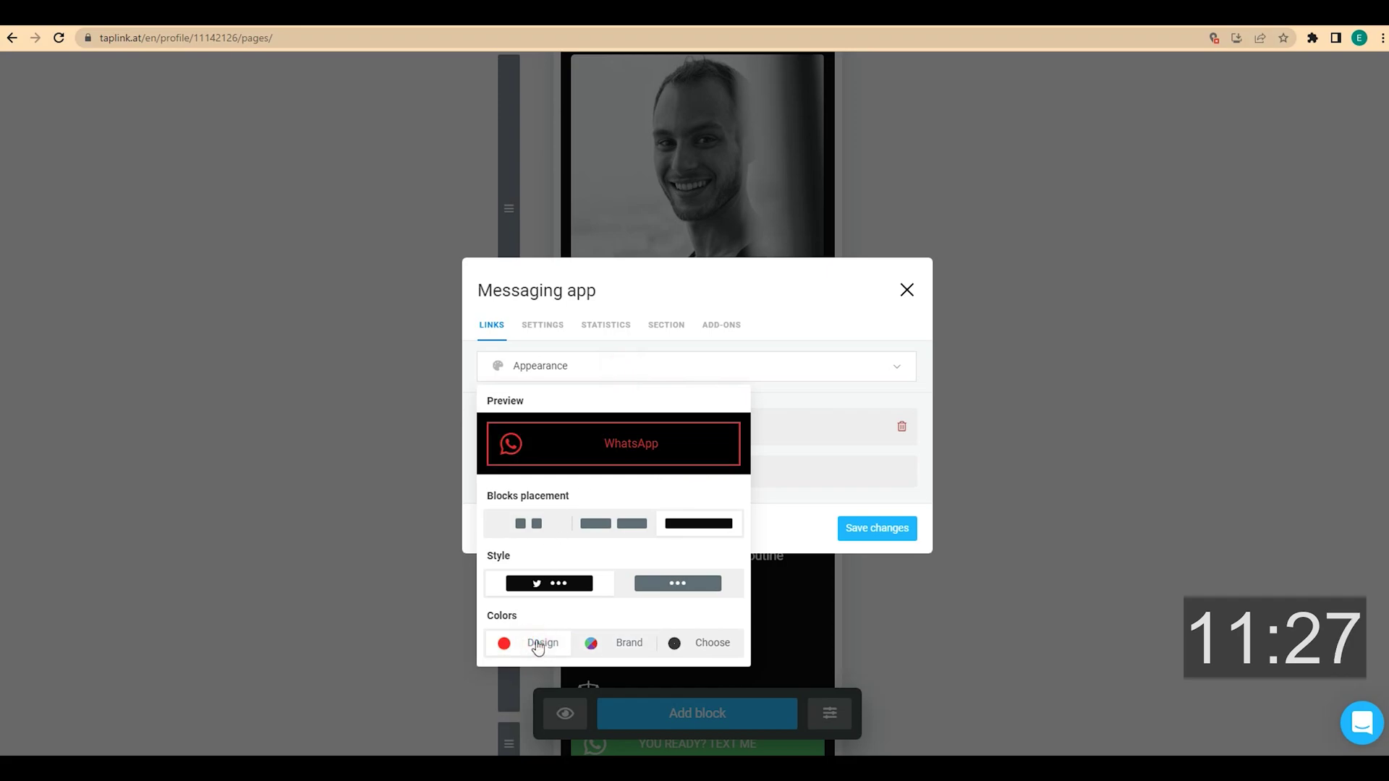
pyautogui.click(891, 527)
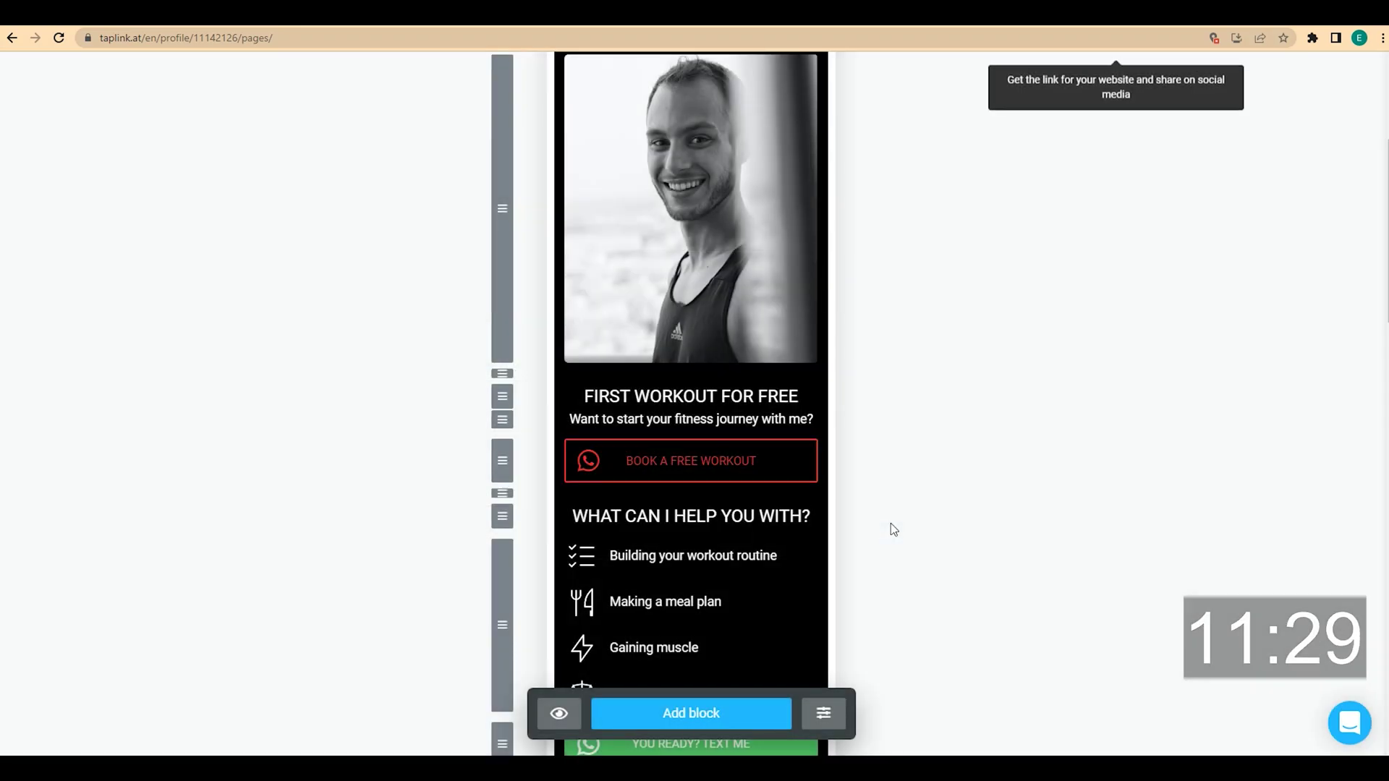
pyautogui.scroll(-4, 892, 526)
pyautogui.click(755, 471)
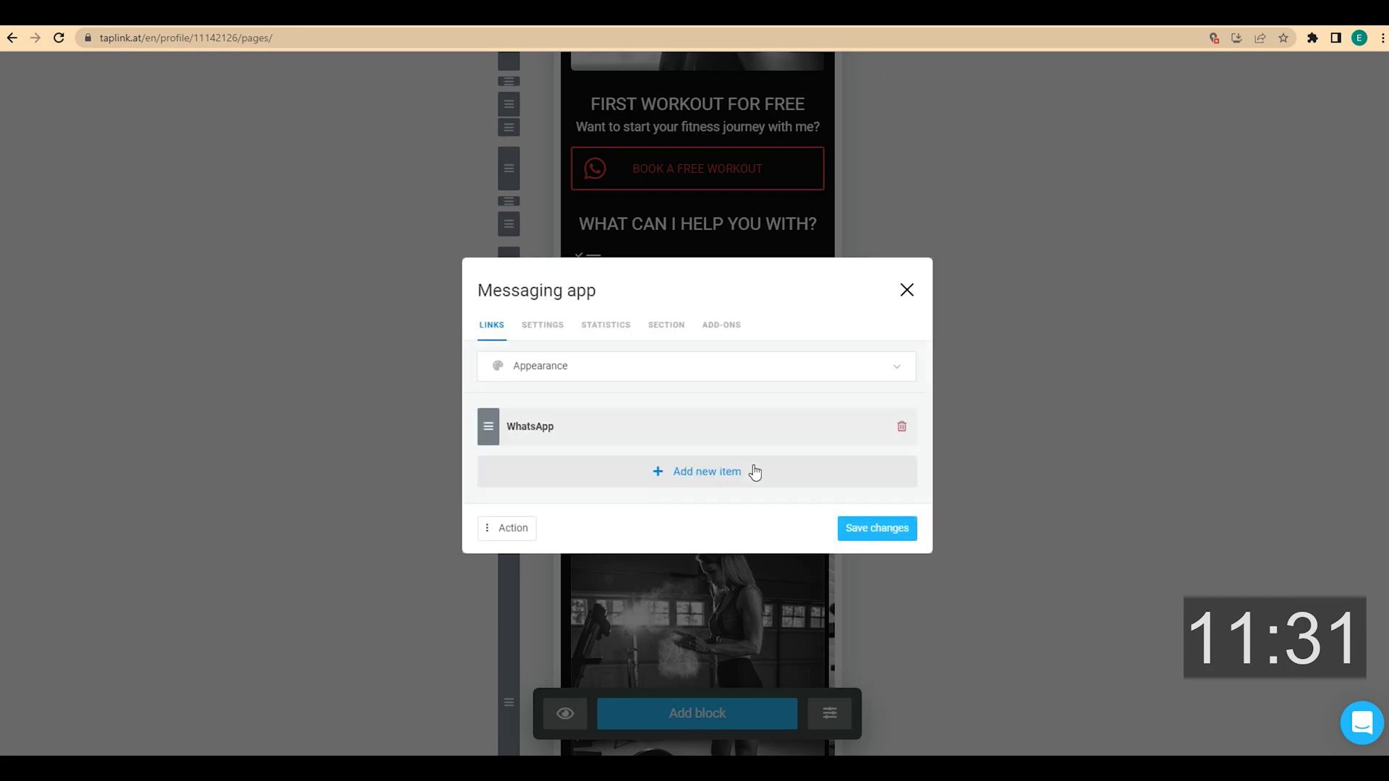
pyautogui.click(645, 369)
pyautogui.click(535, 648)
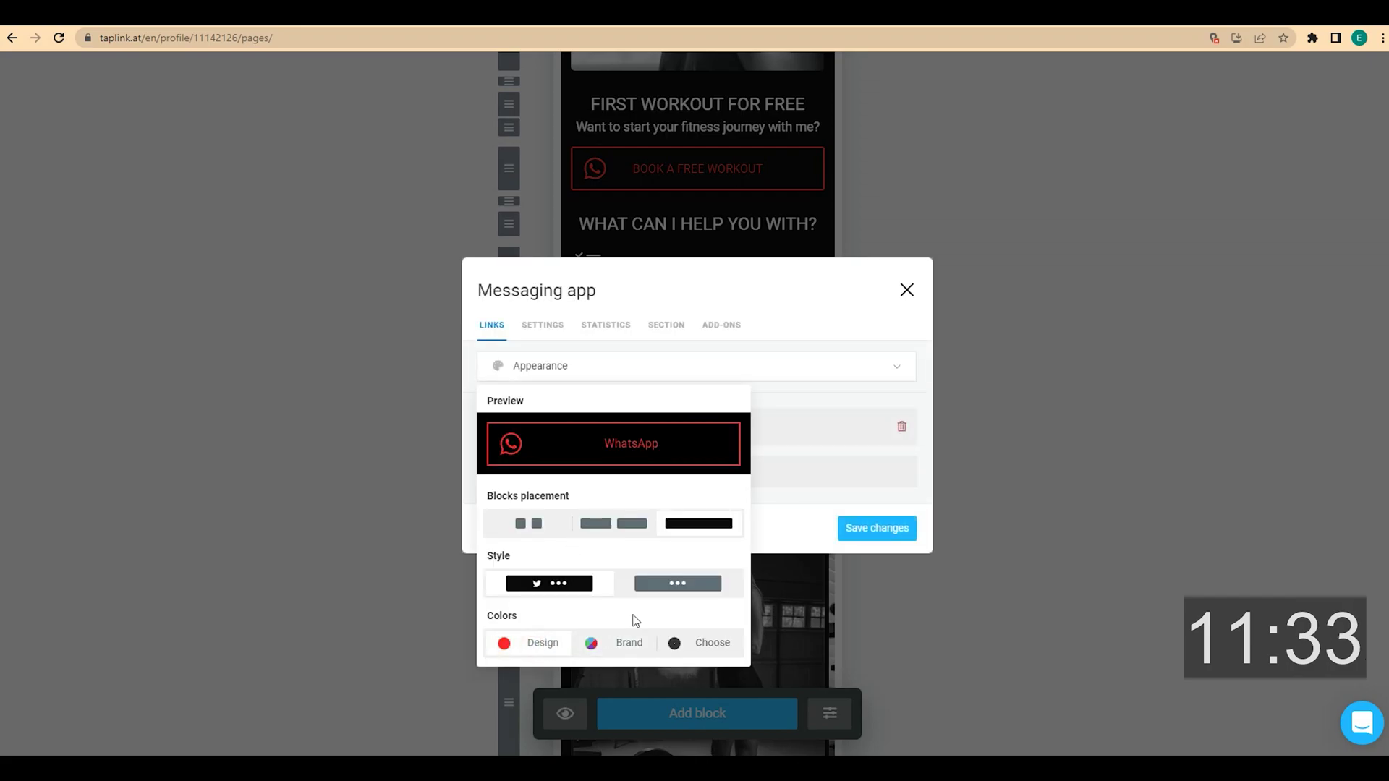
pyautogui.click(871, 529)
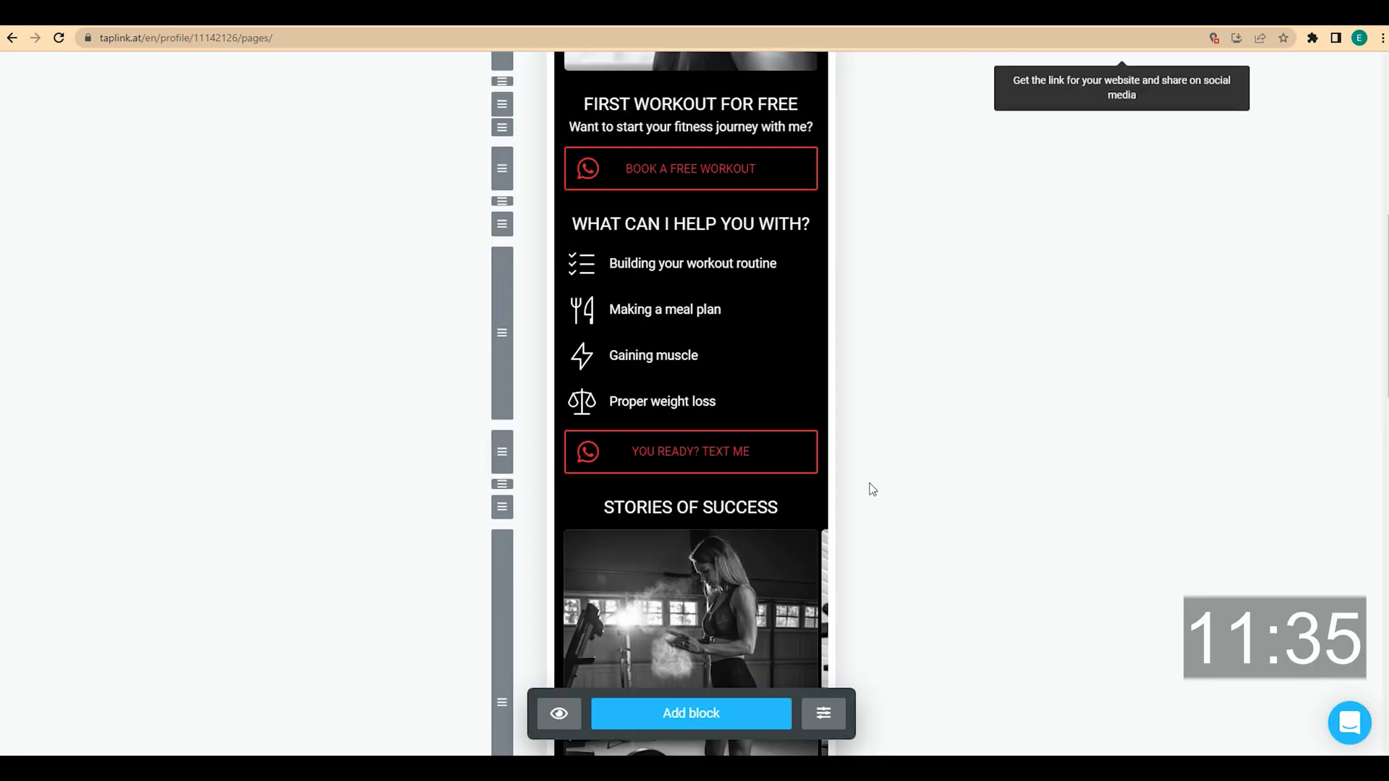
# Apply the design colours to the Messenger–WhatsApp–Telegram messaging buttons block and save
pyautogui.scroll(-5, 872, 486)
pyautogui.scroll(-4, 873, 486)
pyautogui.click(694, 384)
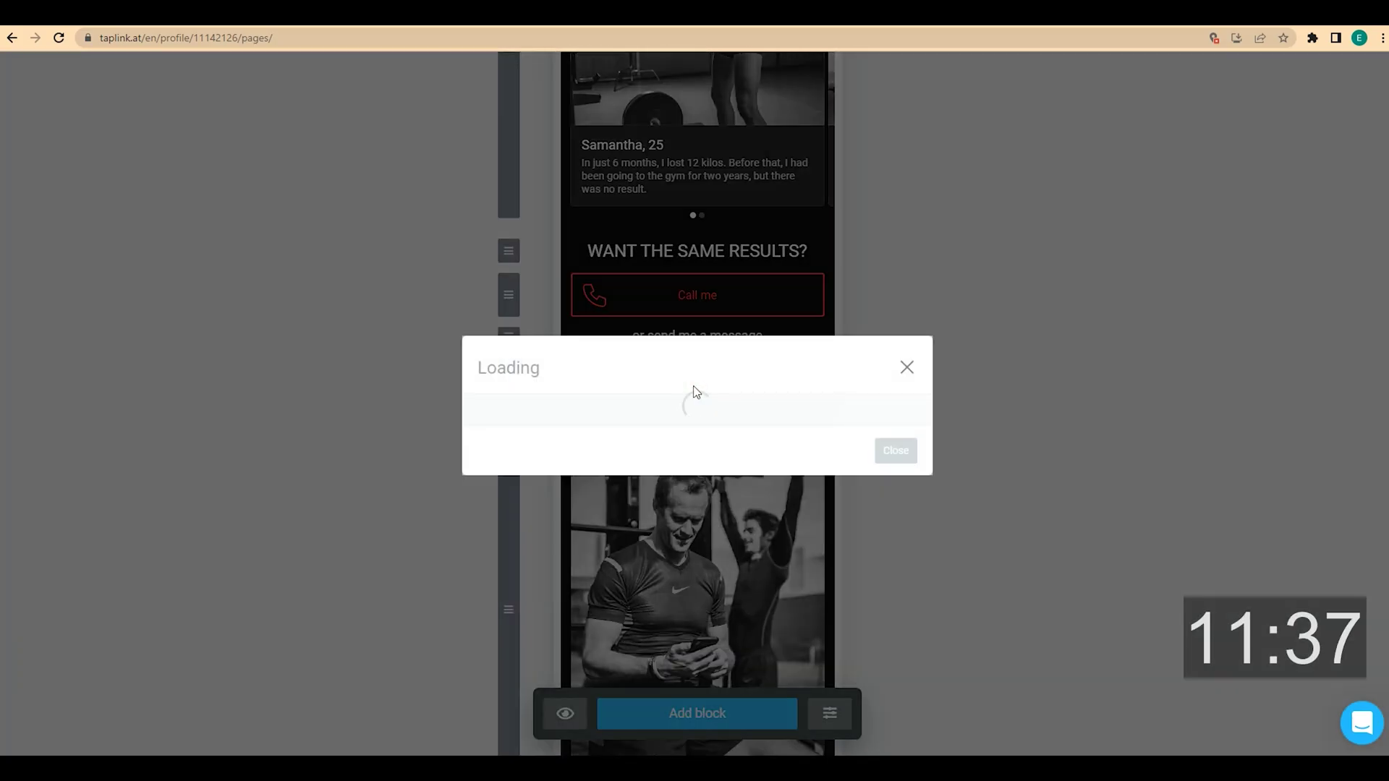
pyautogui.click(620, 324)
pyautogui.click(528, 601)
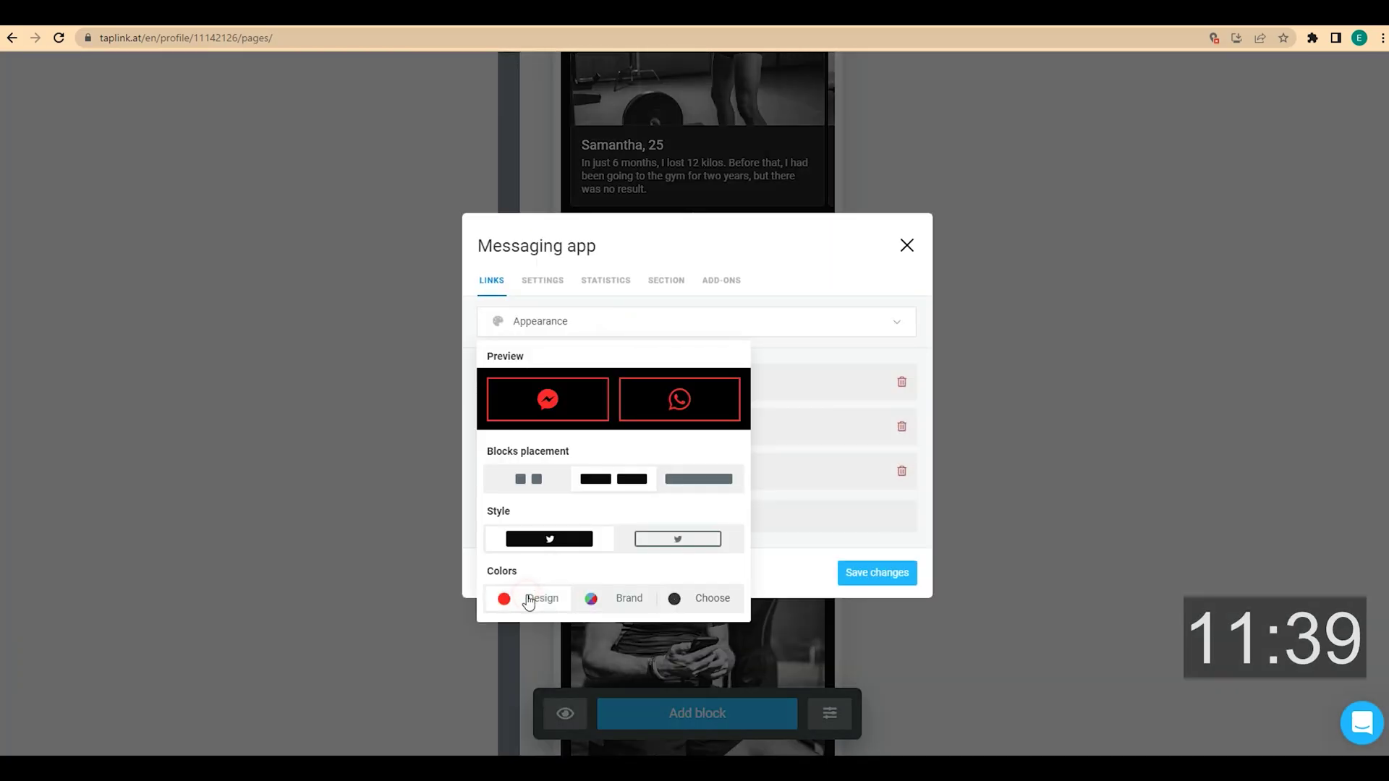
pyautogui.click(868, 570)
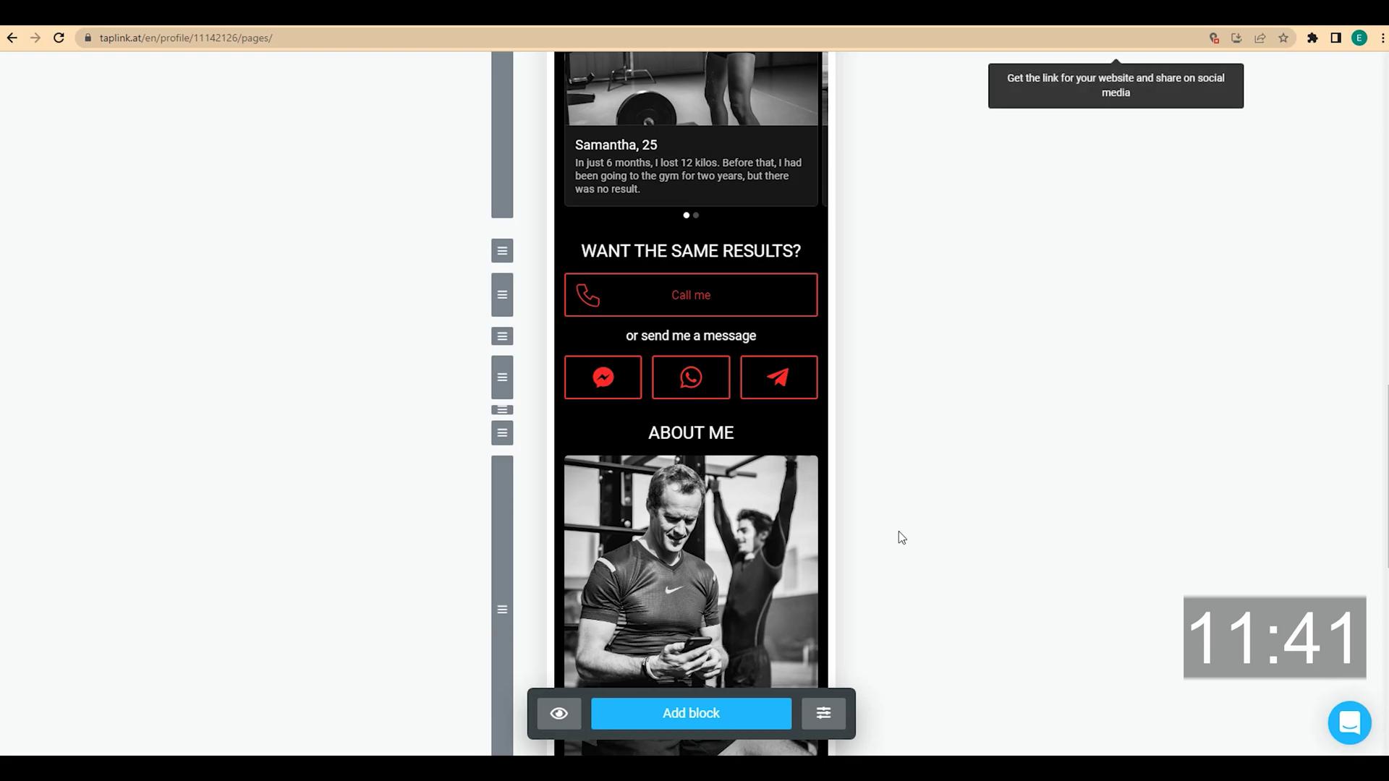
# Review the page preview top to bottom, then switch to the Design settings
pyautogui.scroll(-3, 900, 529)
pyautogui.scroll(-5, 900, 528)
pyautogui.scroll(15, 899, 529)
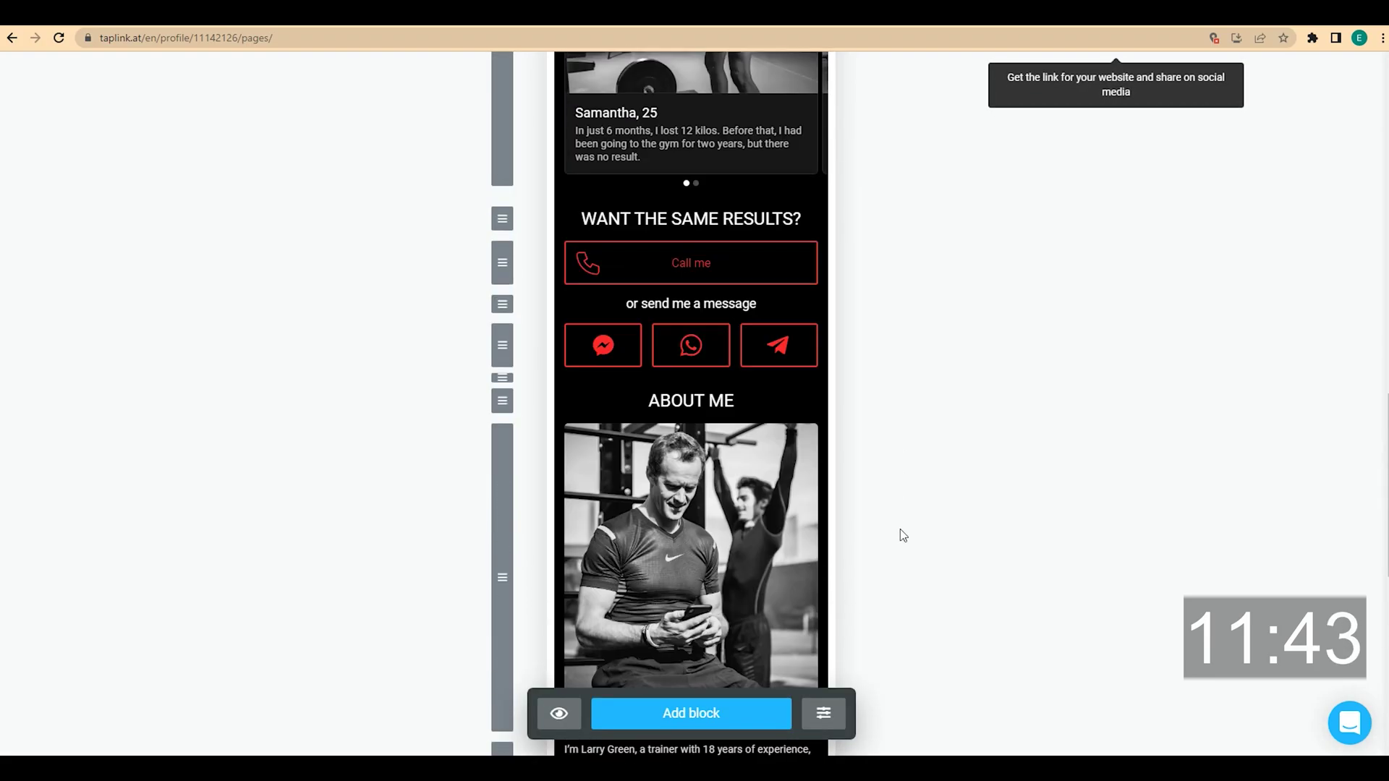
pyautogui.scroll(8, 900, 528)
pyautogui.scroll(-3, 900, 528)
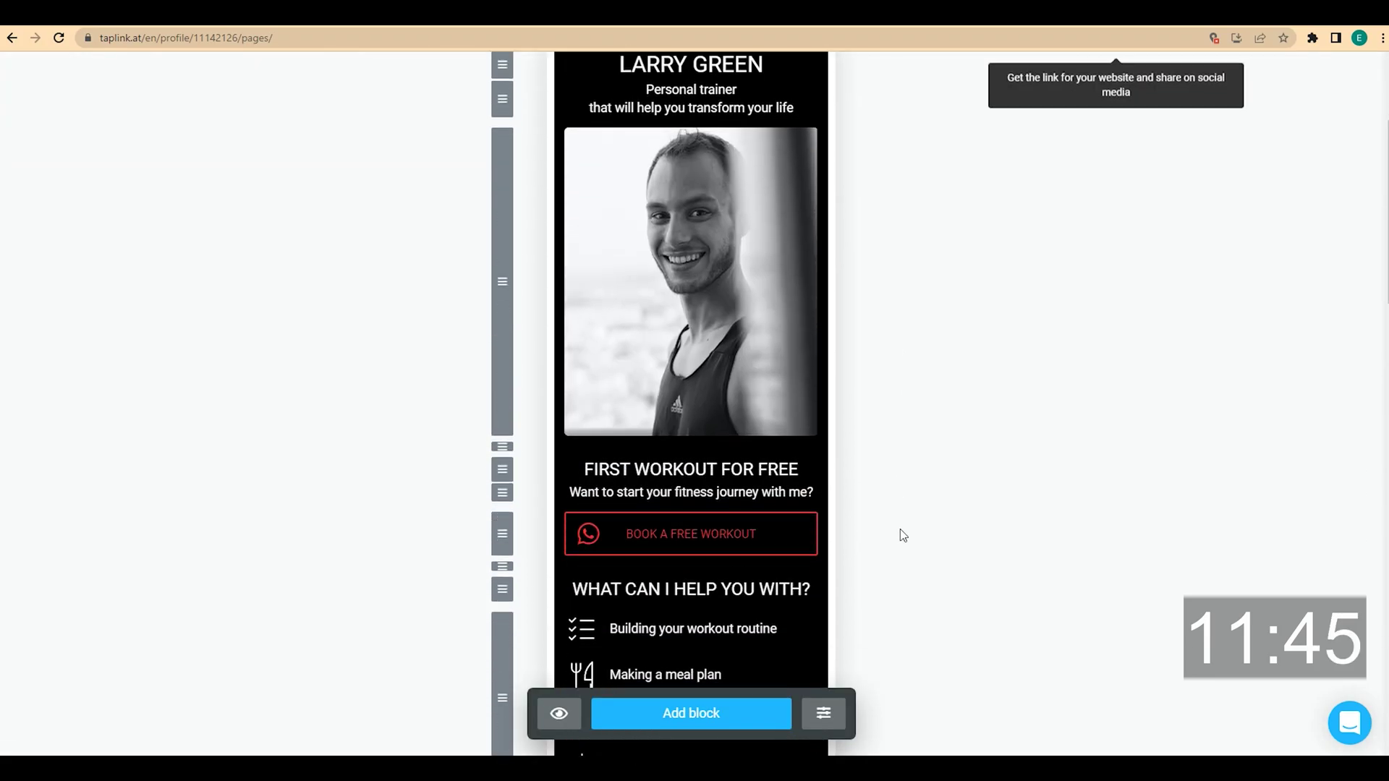
pyautogui.scroll(1, 900, 528)
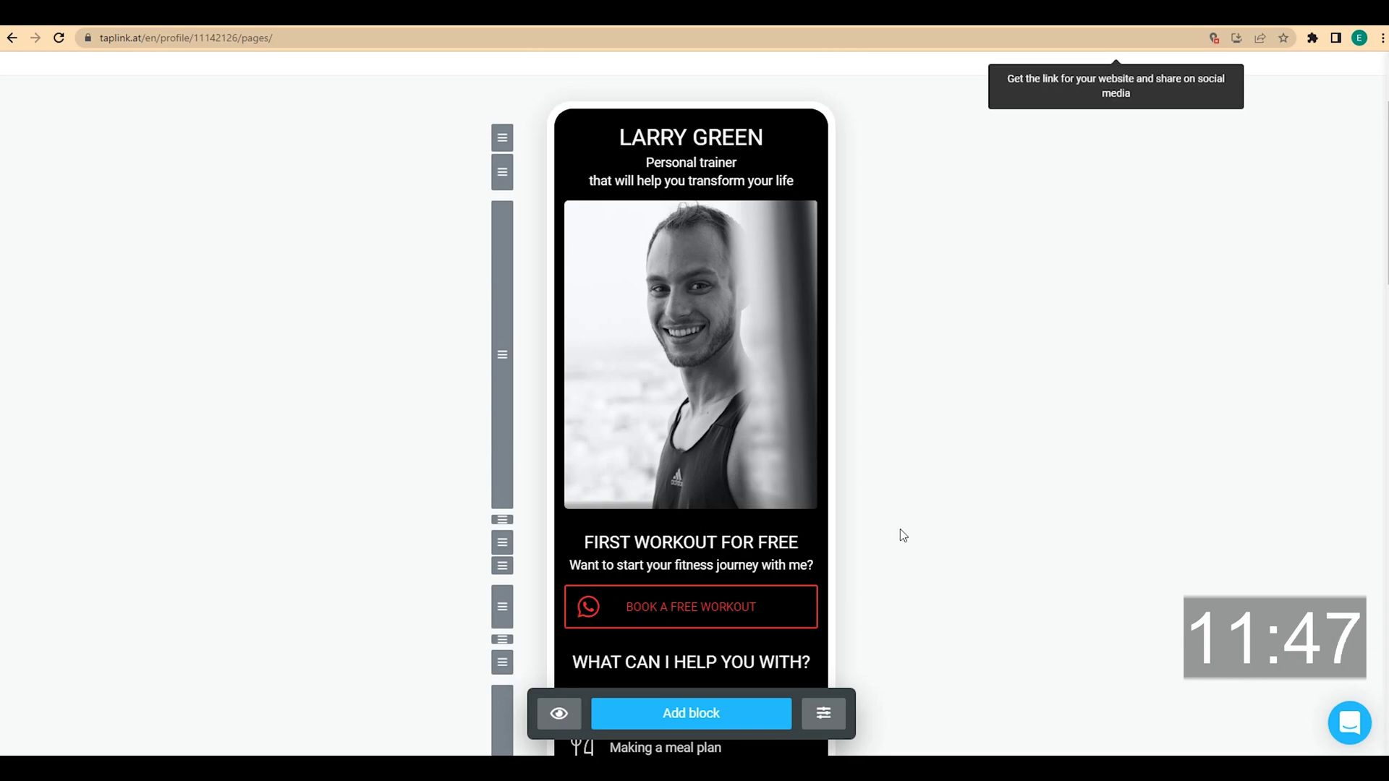
pyautogui.scroll(-1, 900, 535)
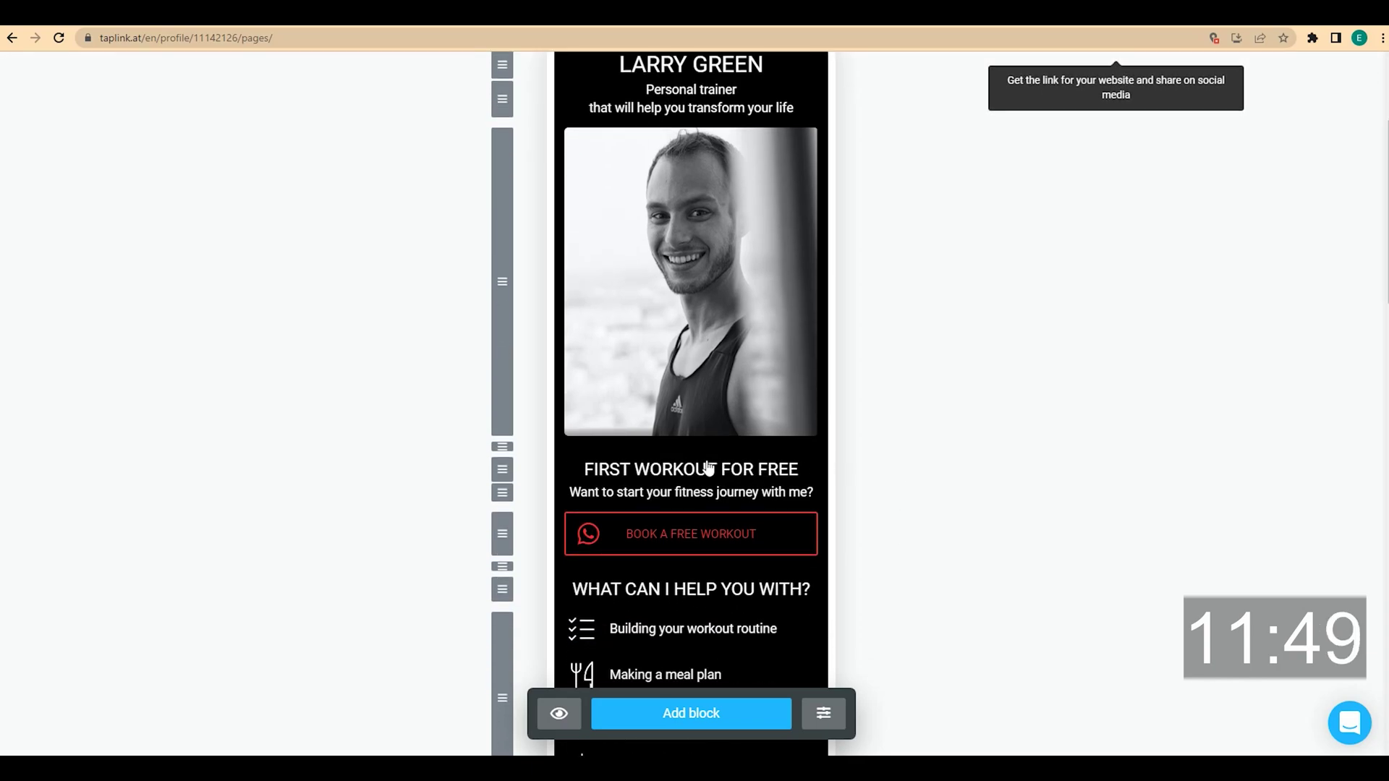
pyautogui.scroll(-7, 893, 533)
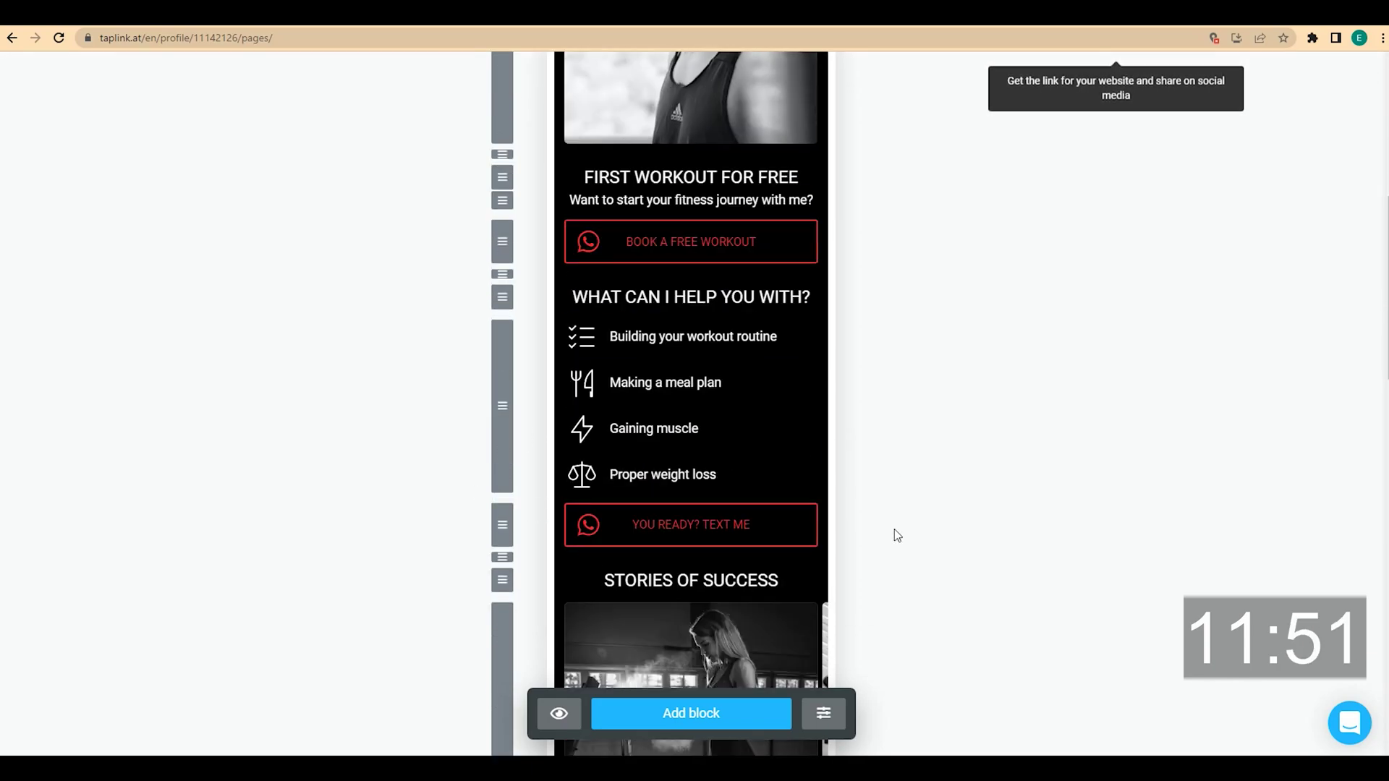
pyautogui.scroll(-4, 620, 393)
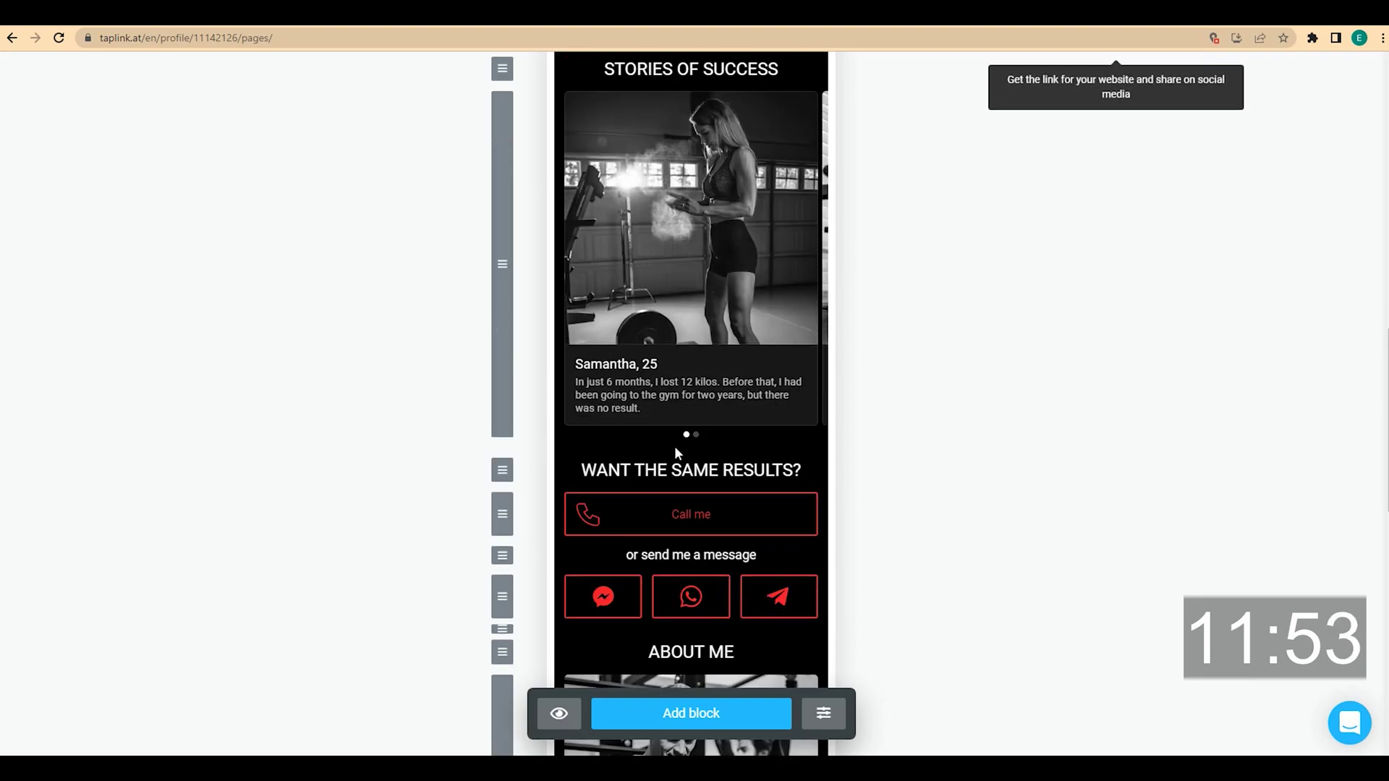
pyautogui.scroll(-4, 879, 427)
pyautogui.scroll(-8, 846, 389)
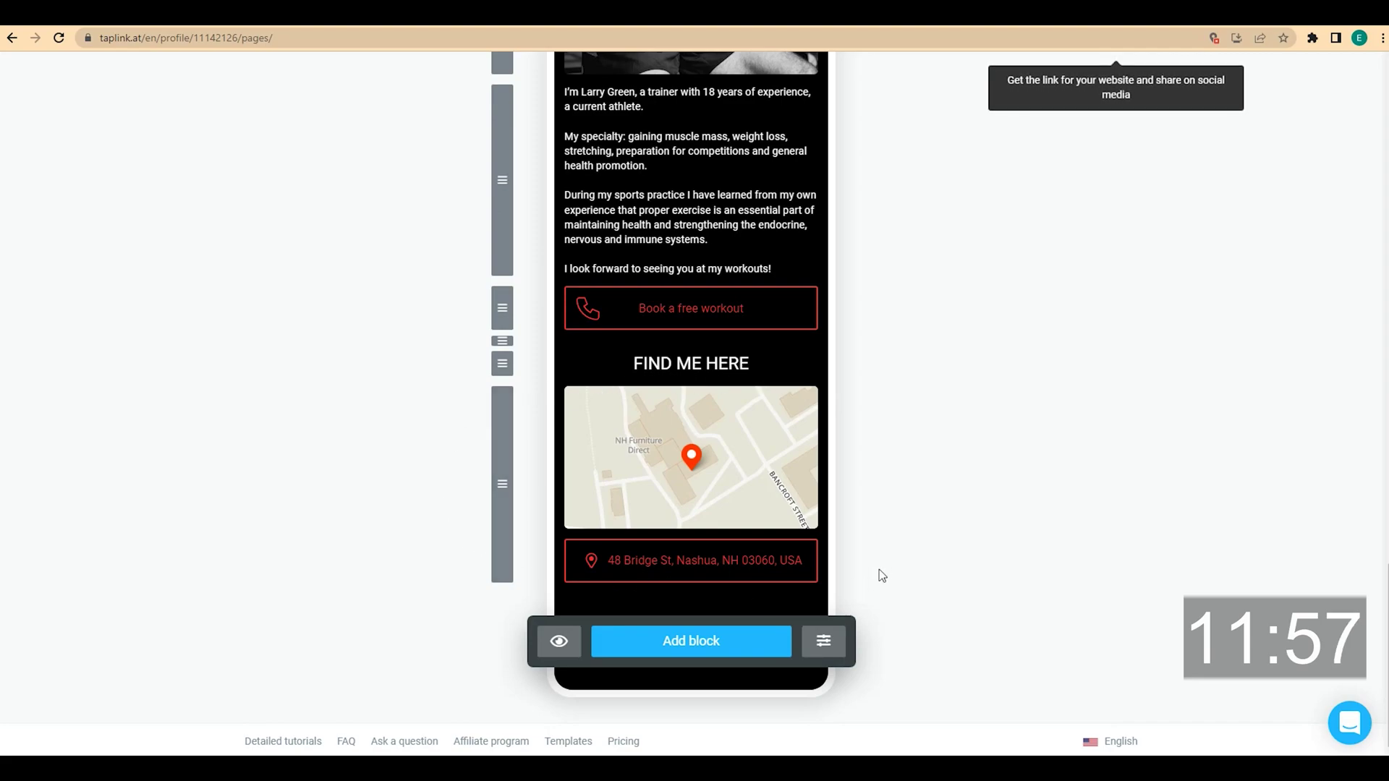
pyautogui.scroll(12, 879, 570)
pyautogui.scroll(10, 883, 570)
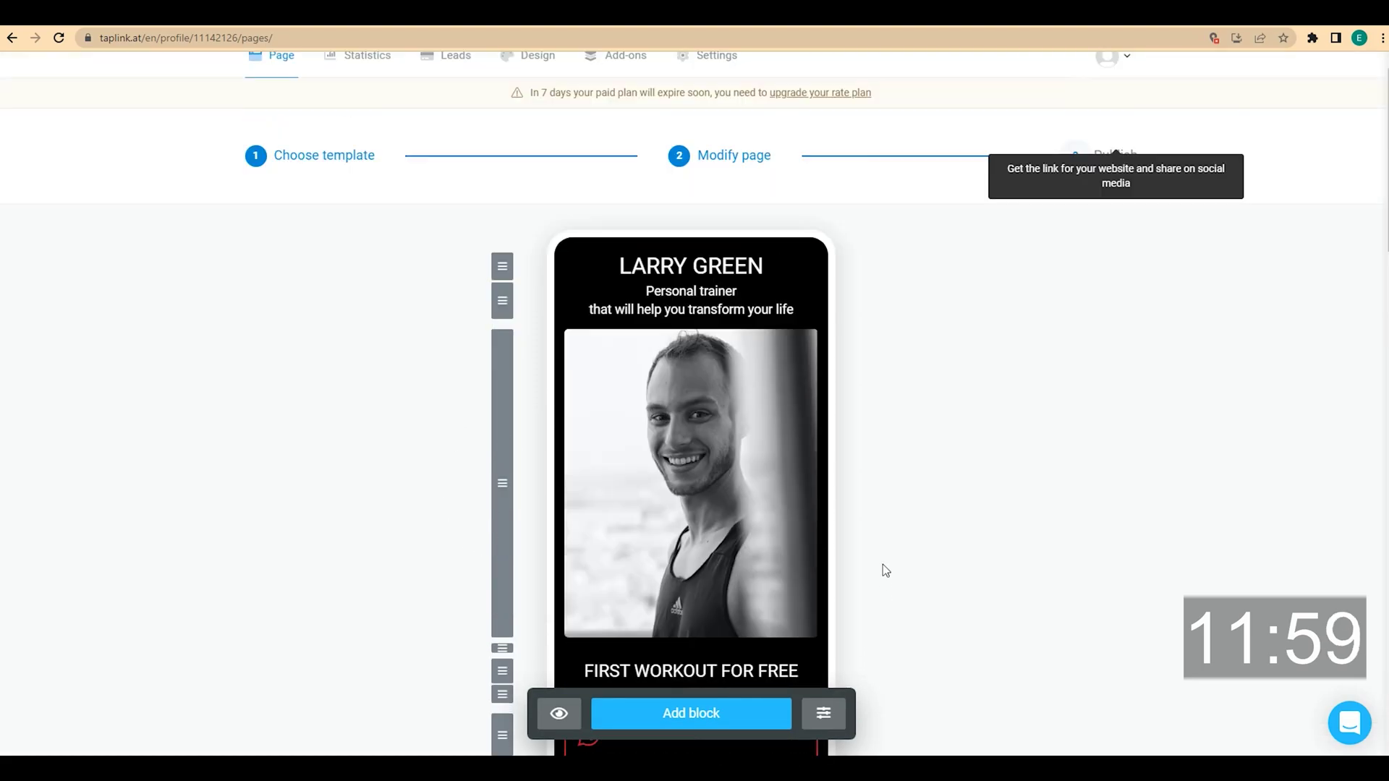
pyautogui.click(522, 74)
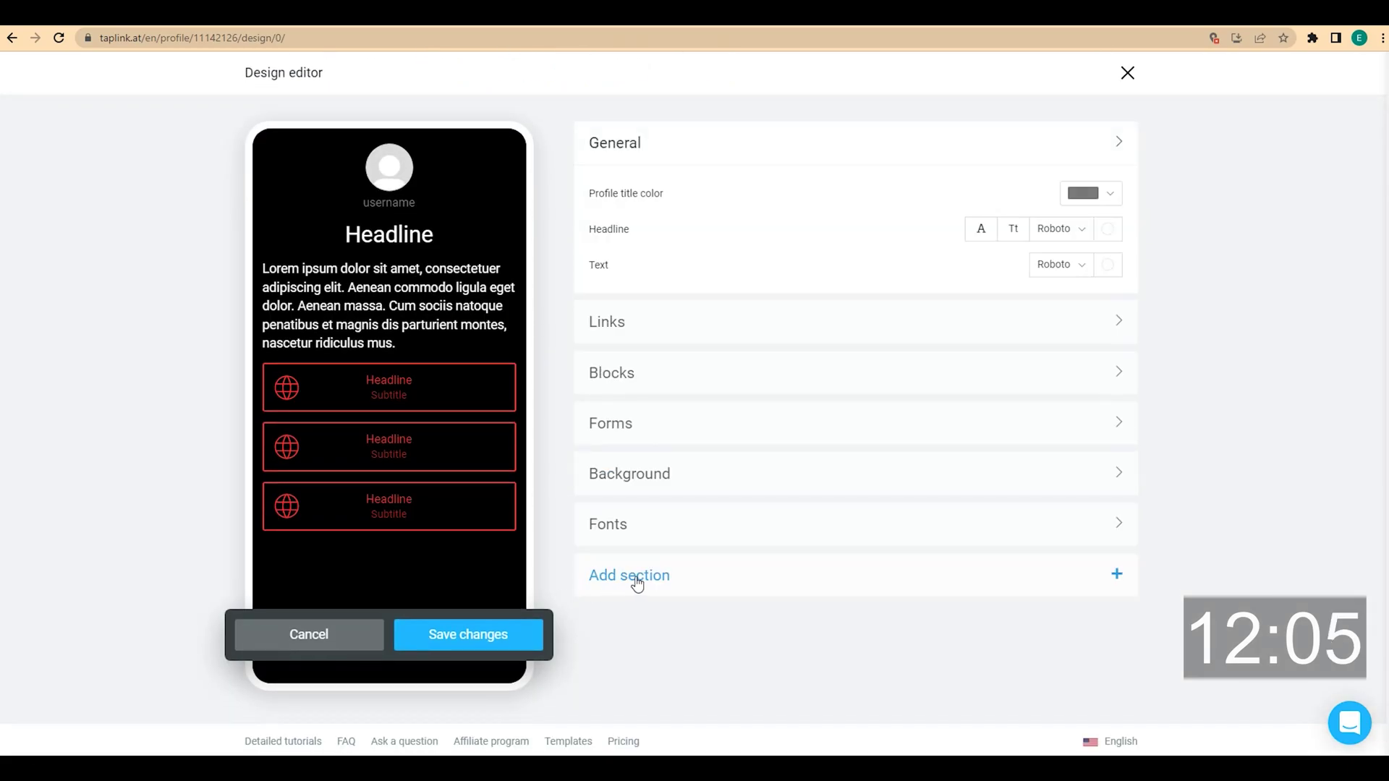
# Add a Primary section with #232020 background and 2x top and bottom padding
pyautogui.click(635, 576)
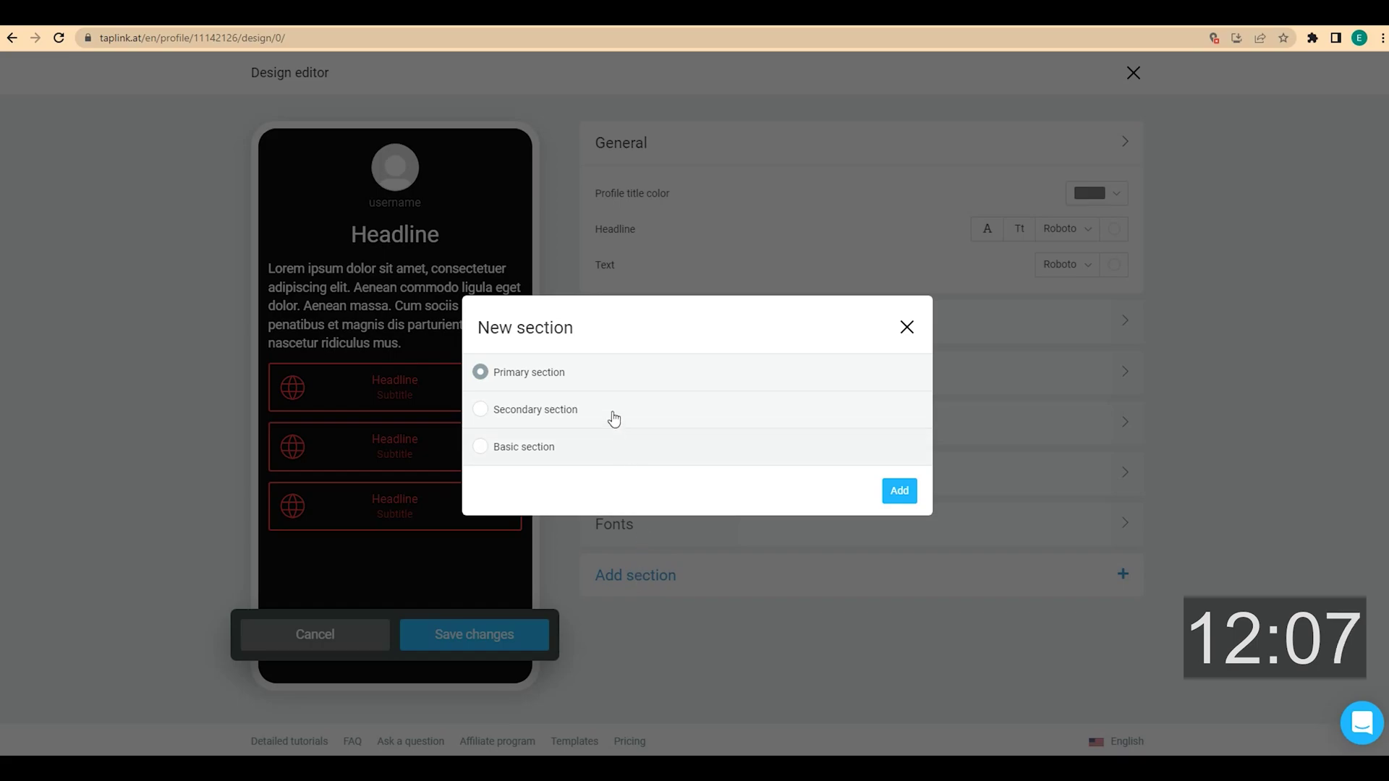
pyautogui.click(898, 492)
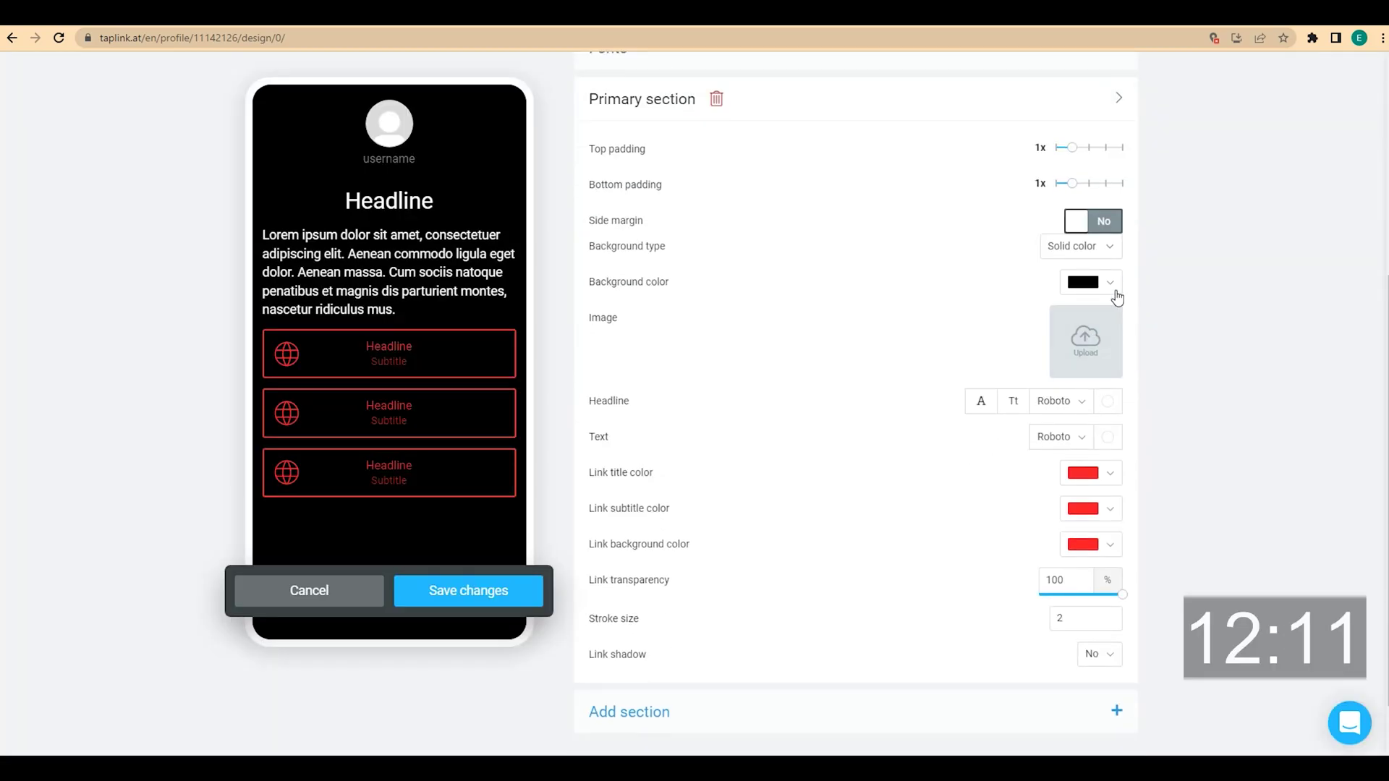
pyautogui.click(1109, 286)
pyautogui.click(1085, 316)
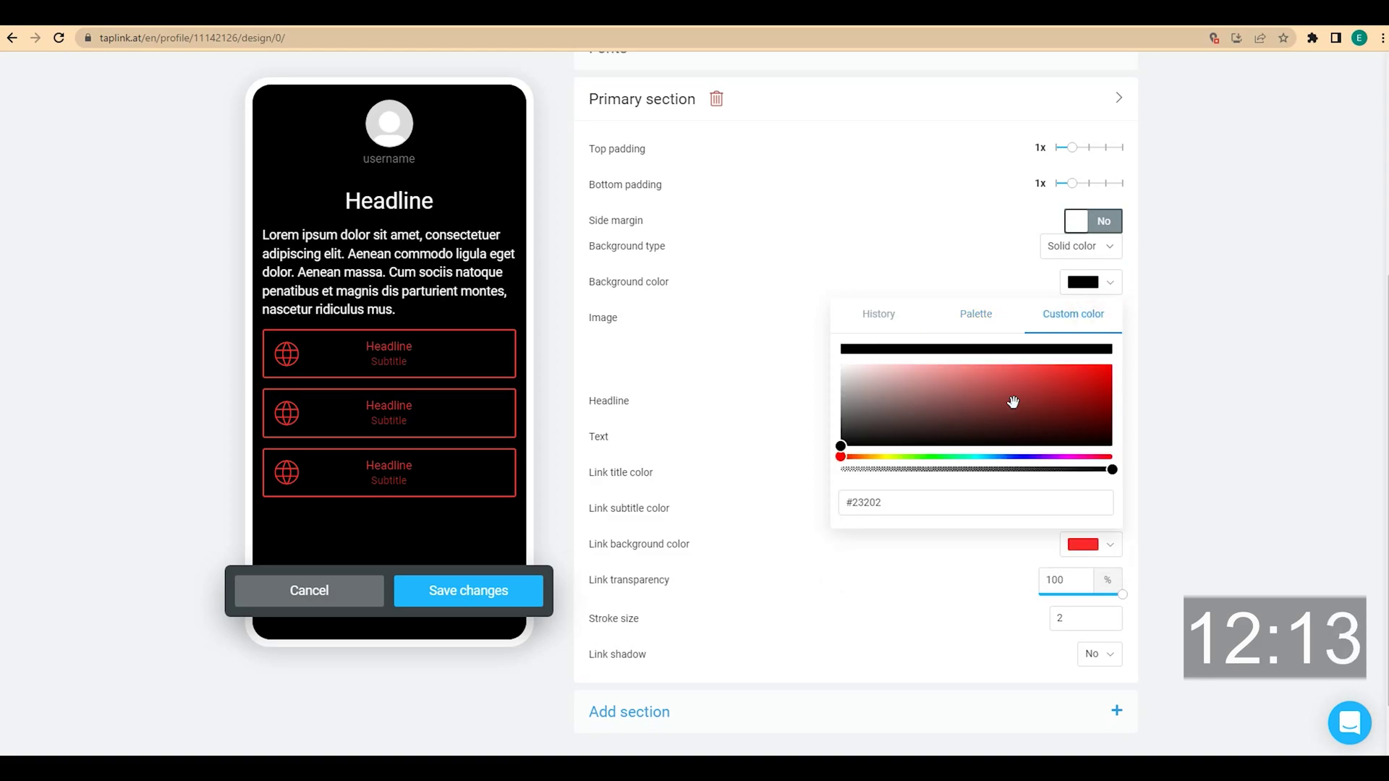
pyautogui.tripleClick(899, 505)
pyautogui.write('#232020')
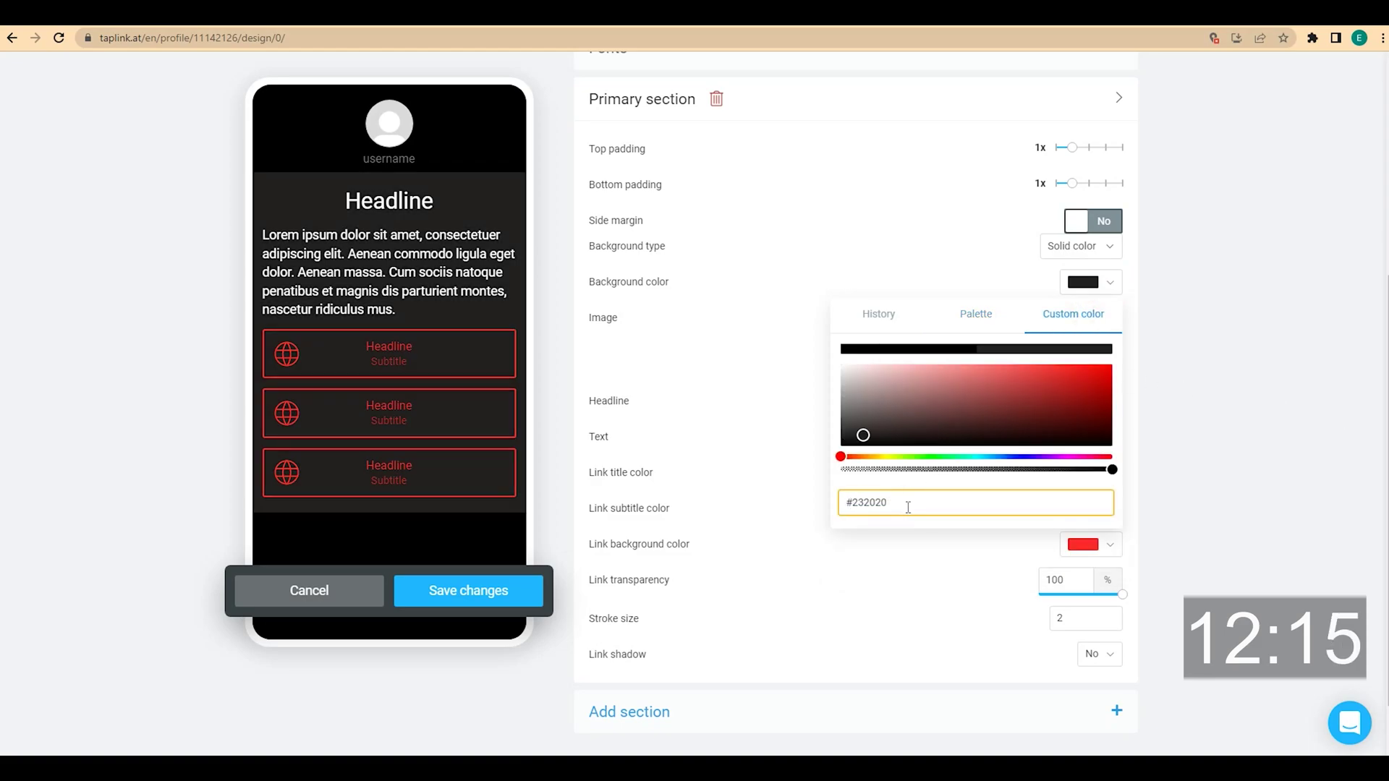
pyautogui.click(1115, 285)
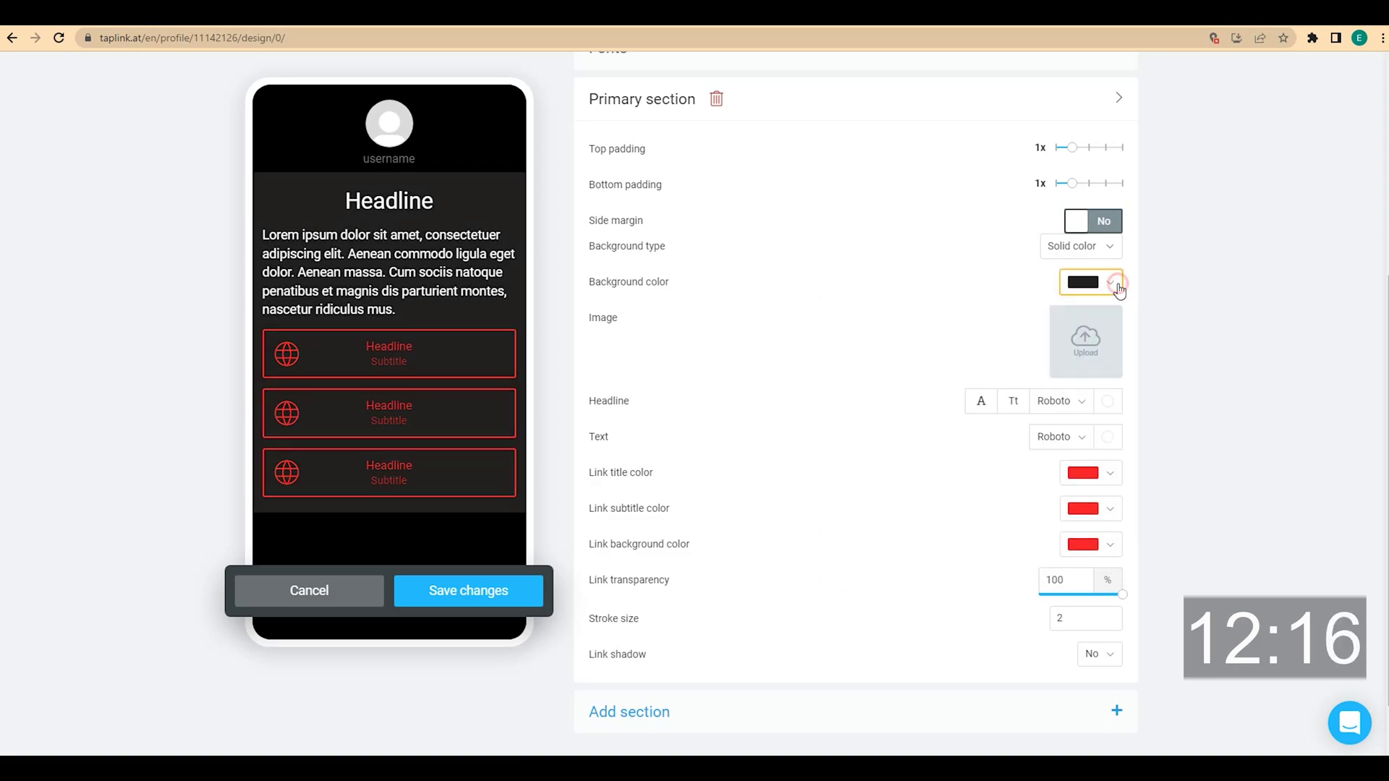
pyautogui.click(1084, 148)
pyautogui.moveTo(1082, 187); pyautogui.dragTo(1087, 183)
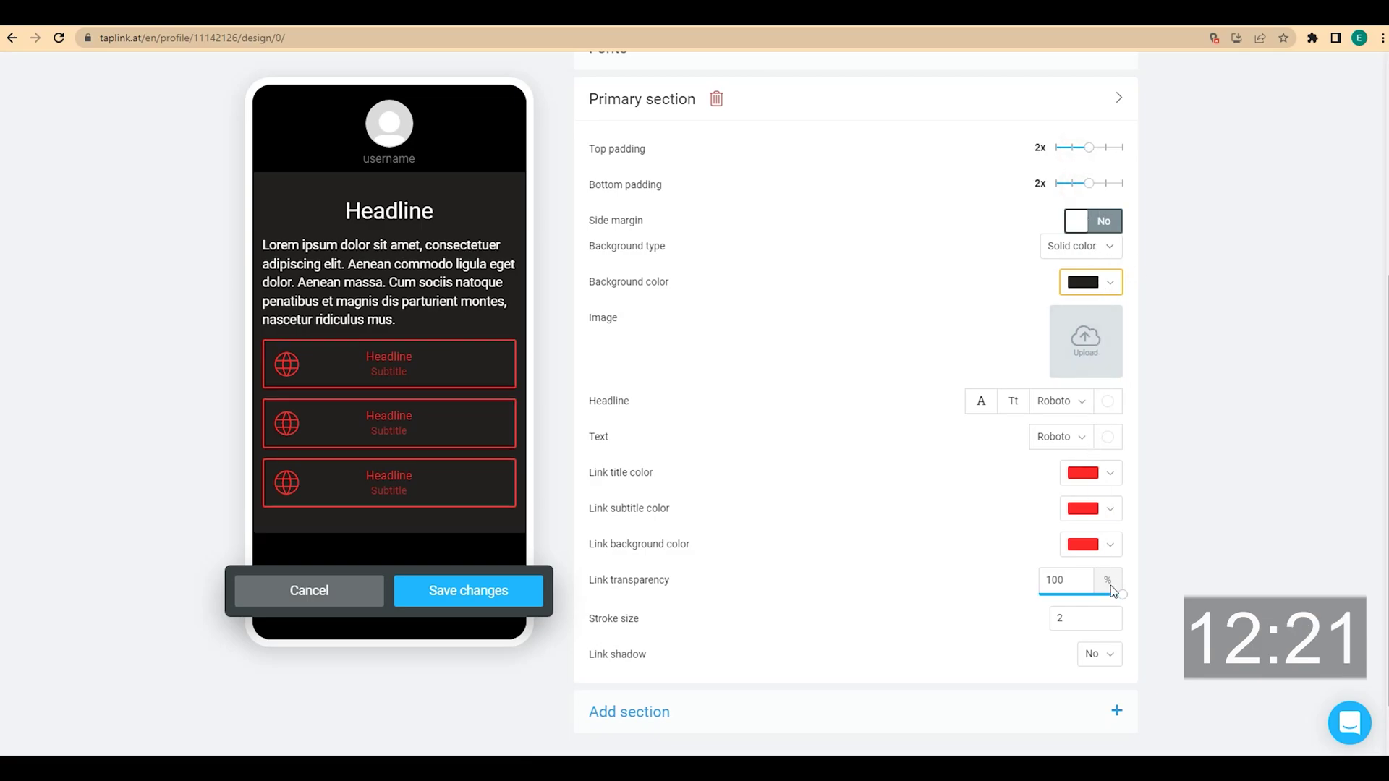
# Make its links fully opaque with white titles and subtitles, then save the design
pyautogui.moveTo(1121, 595); pyautogui.dragTo(999, 602)
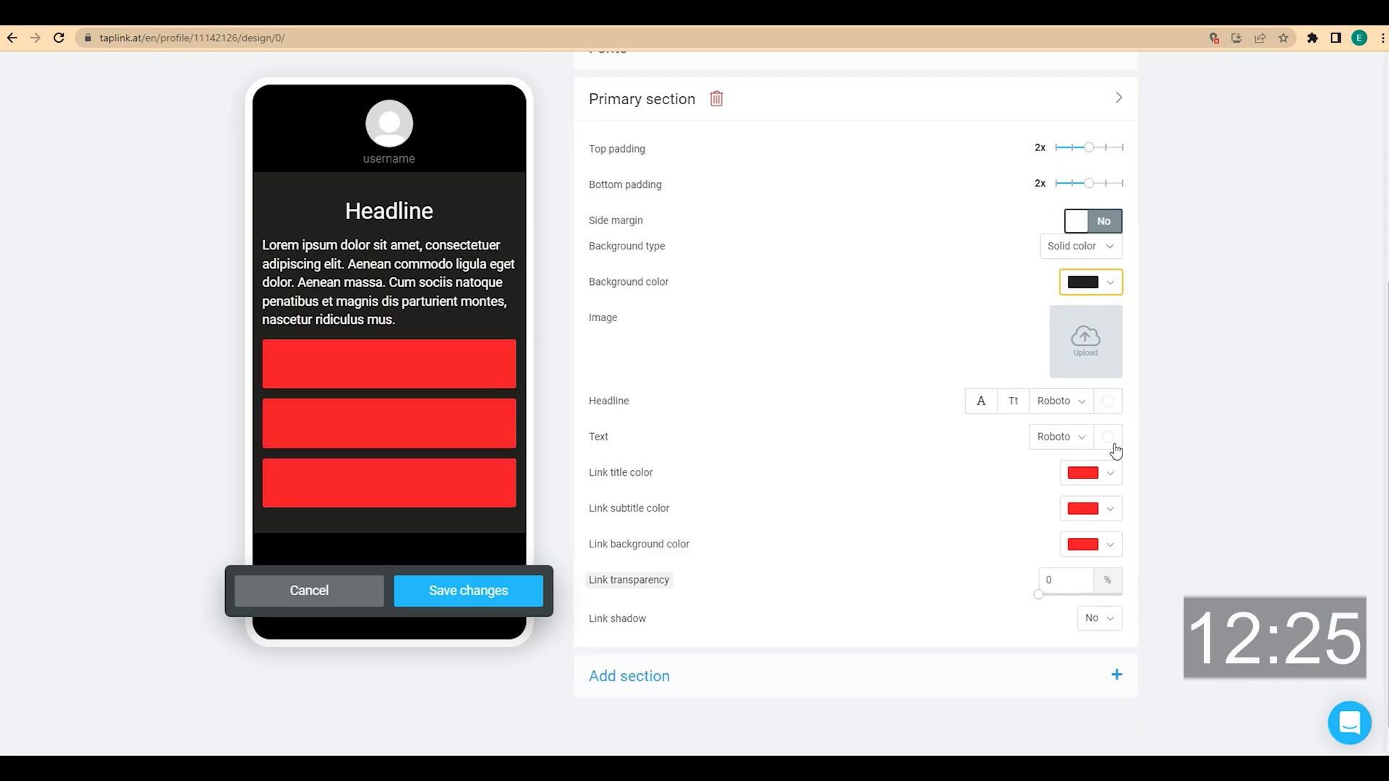
pyautogui.click(1115, 474)
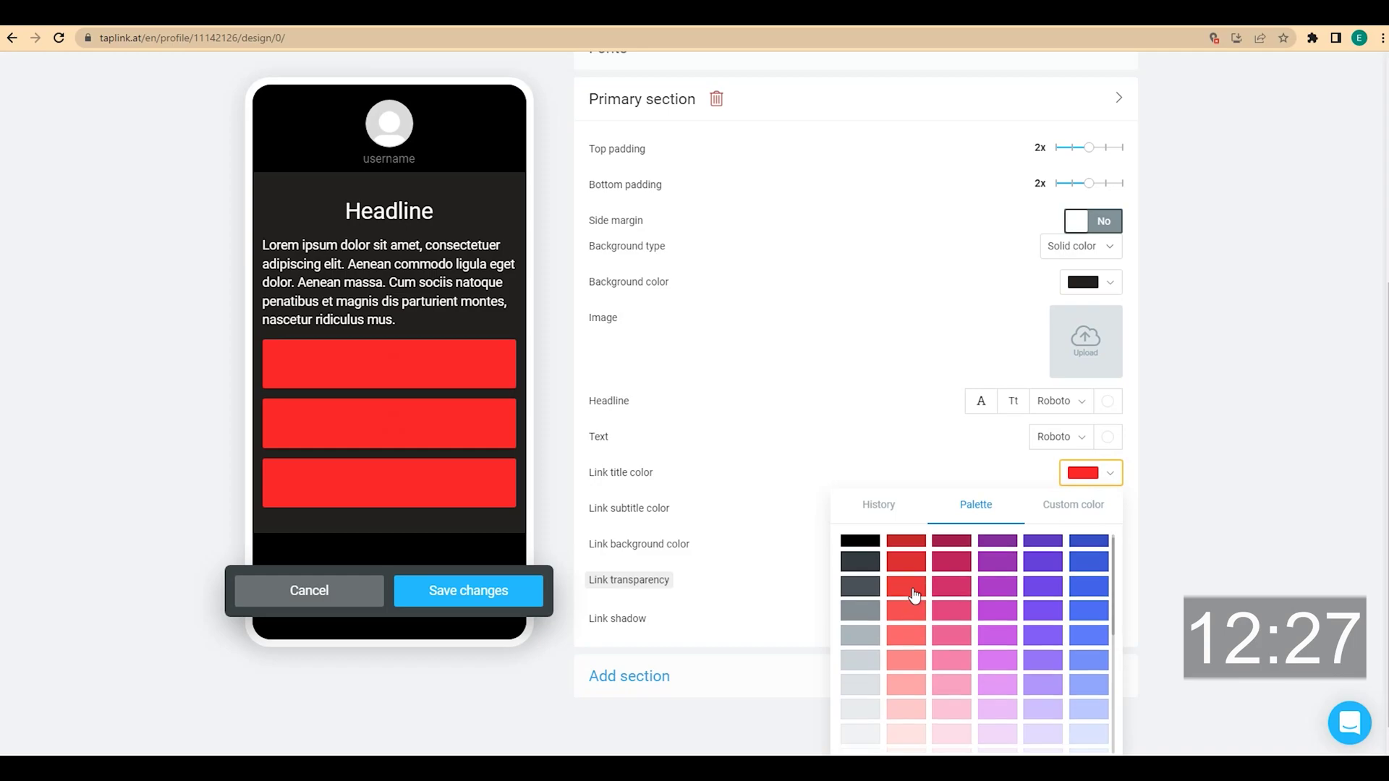
pyautogui.scroll(-3, 915, 589)
pyautogui.click(872, 621)
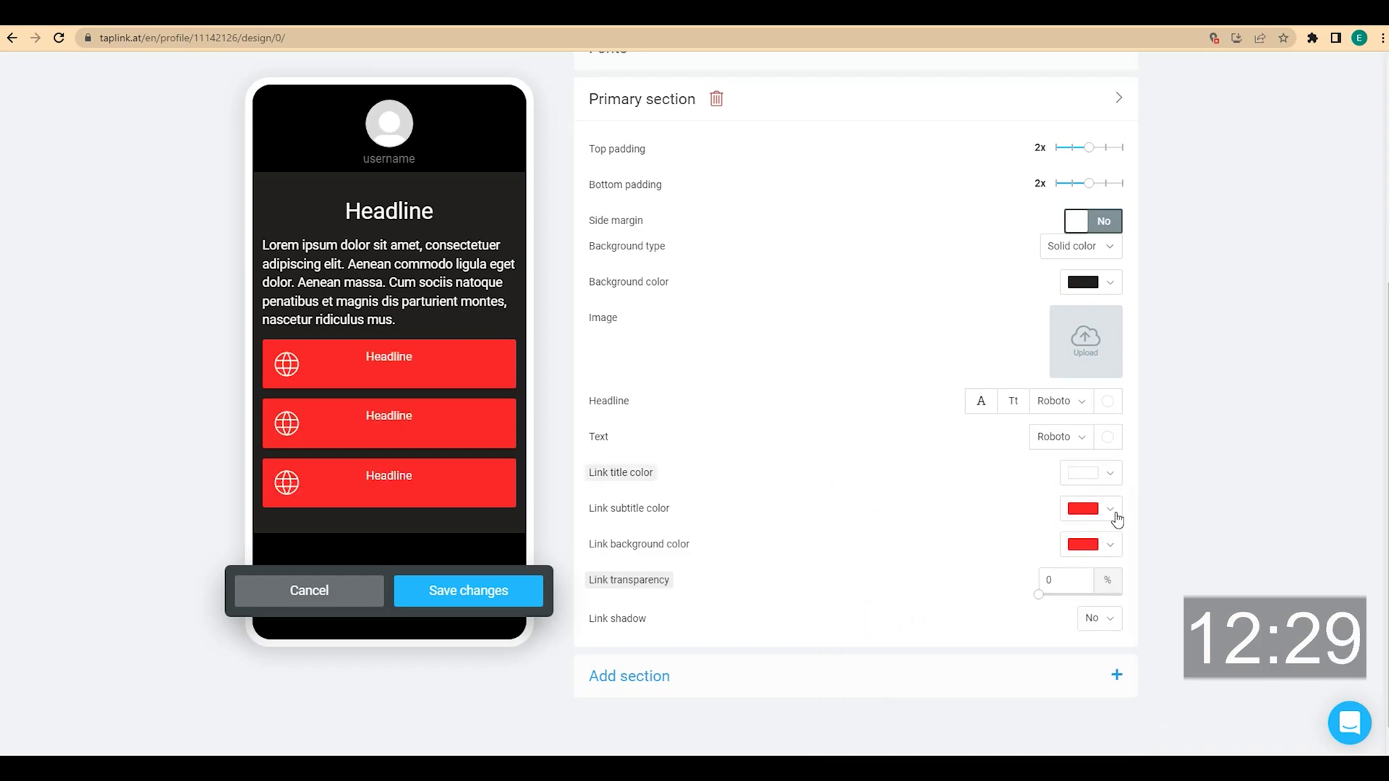
pyautogui.click(1115, 515)
pyautogui.scroll(-3, 933, 615)
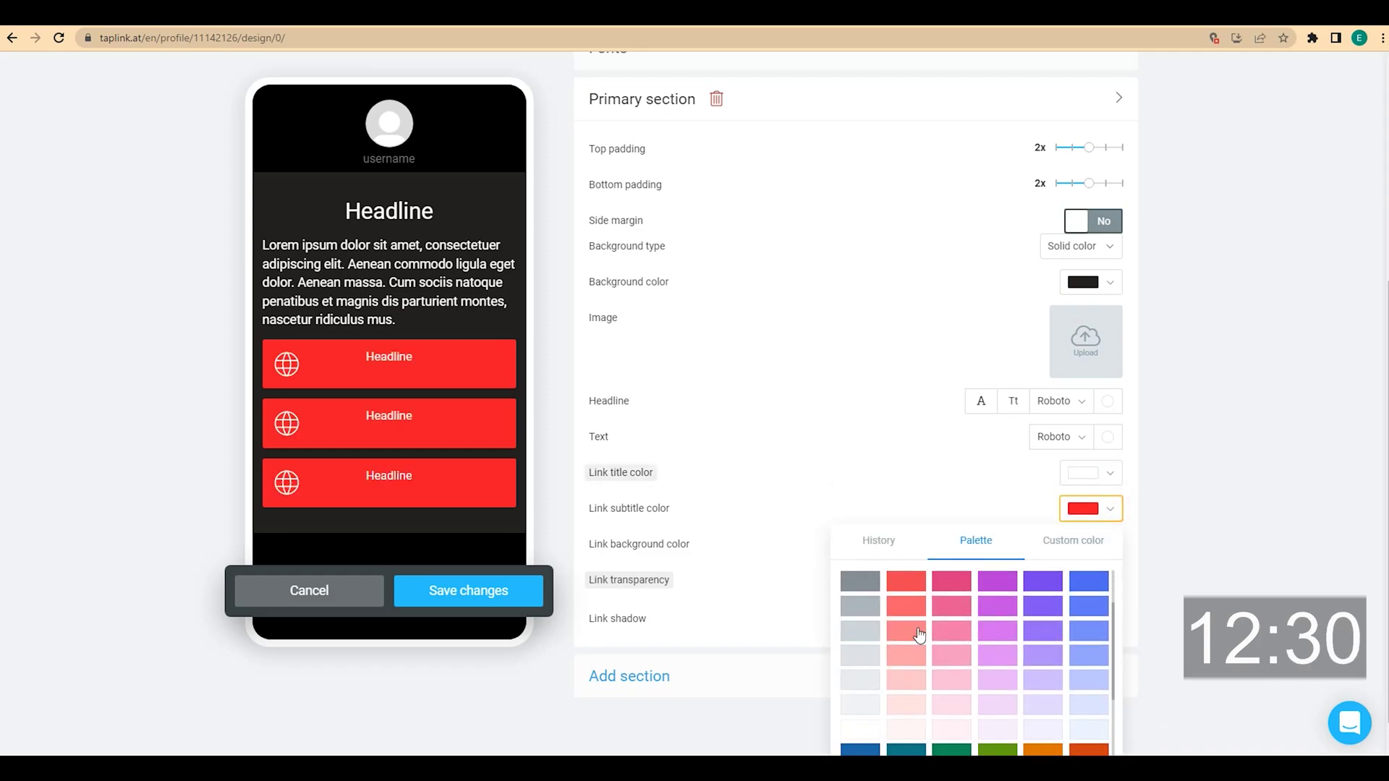
pyautogui.click(870, 730)
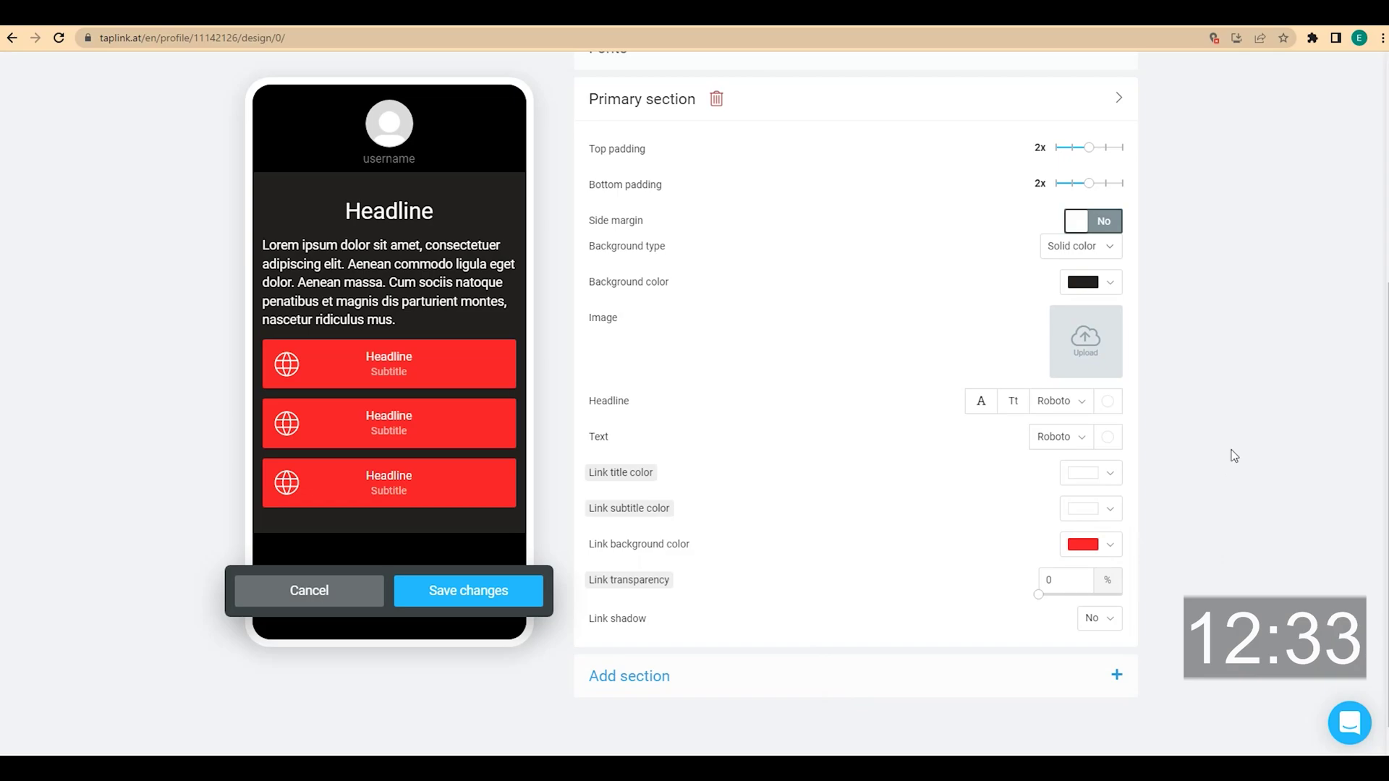
pyautogui.scroll(1, 1235, 456)
pyautogui.click(524, 597)
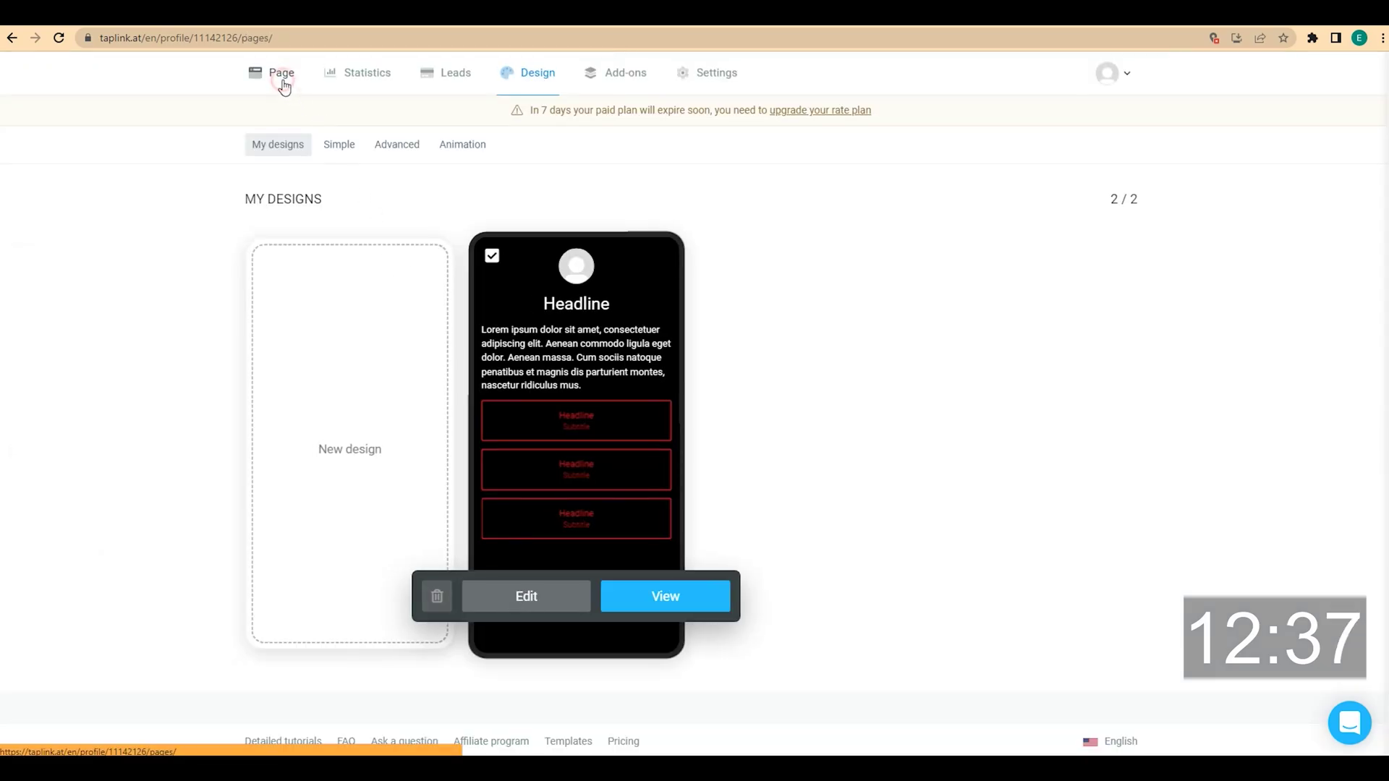
# Put the FIRST WORKOUT FOR FREE headline in the Primary section, extending it over the booking button
pyautogui.click(282, 78)
pyautogui.scroll(-3, 294, 275)
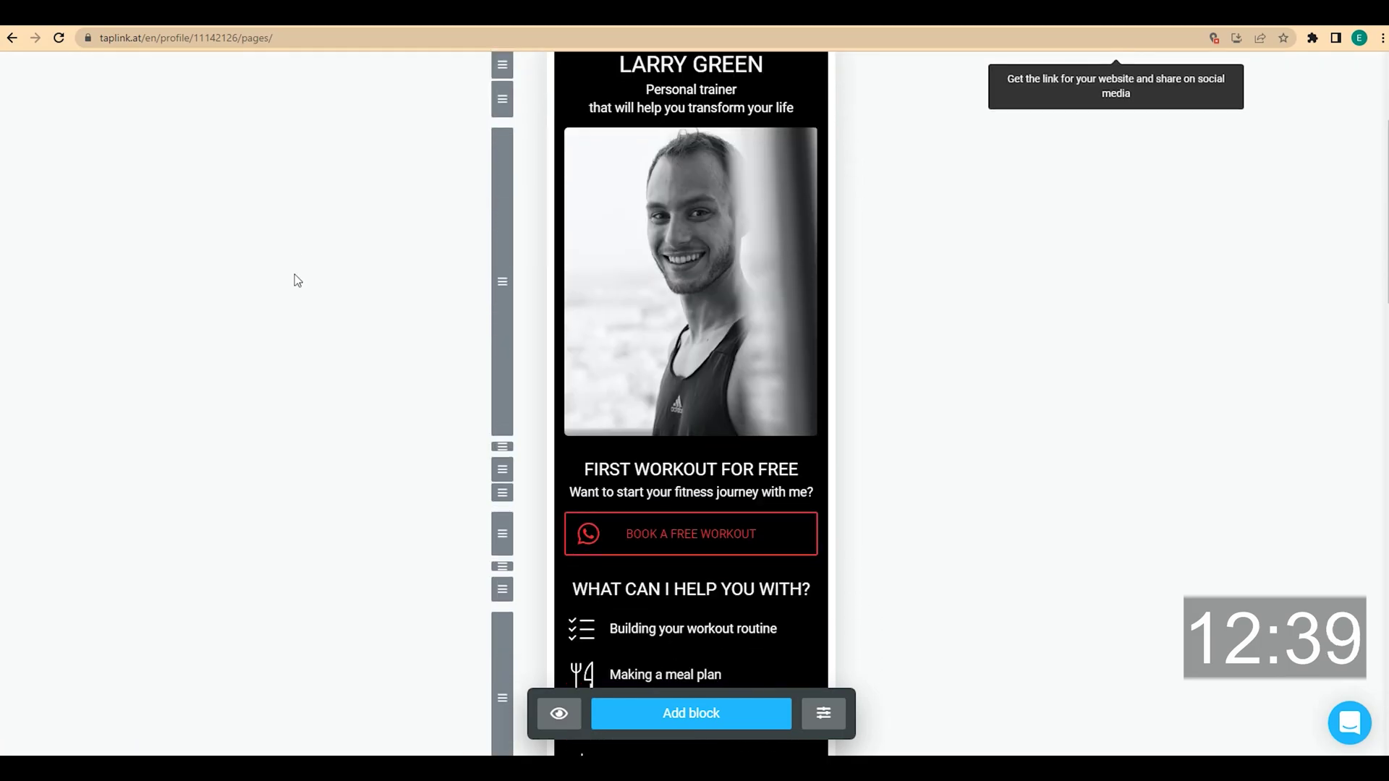
pyautogui.click(649, 397)
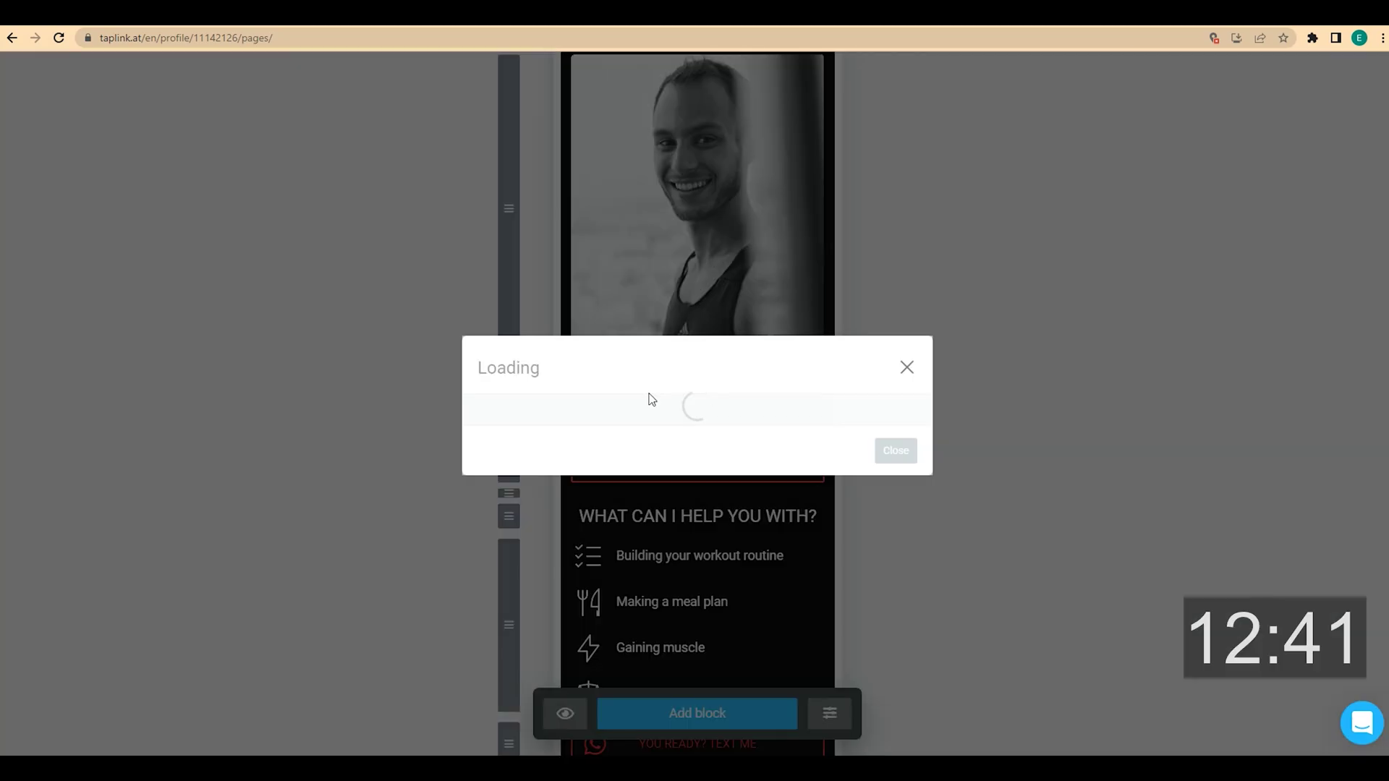
pyautogui.click(598, 304)
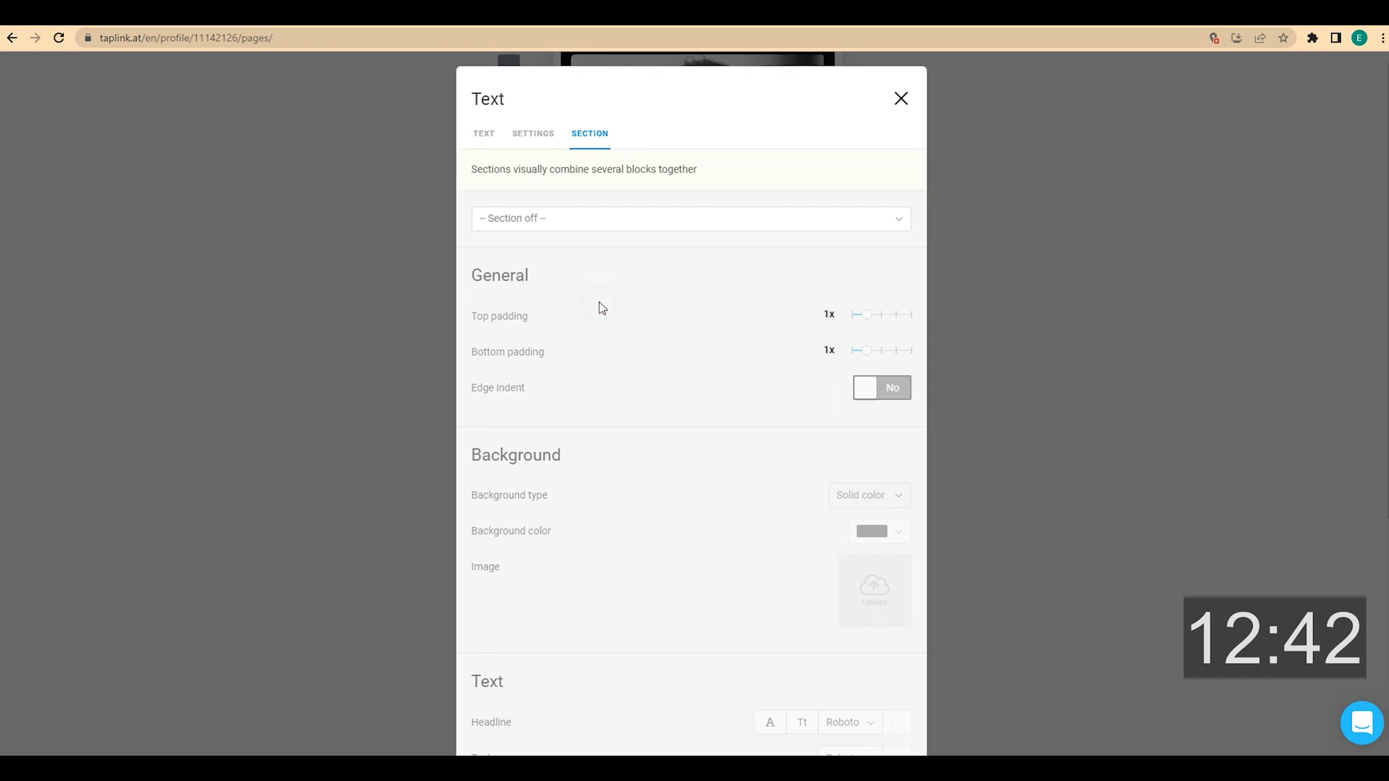
pyautogui.click(568, 230)
pyautogui.click(561, 297)
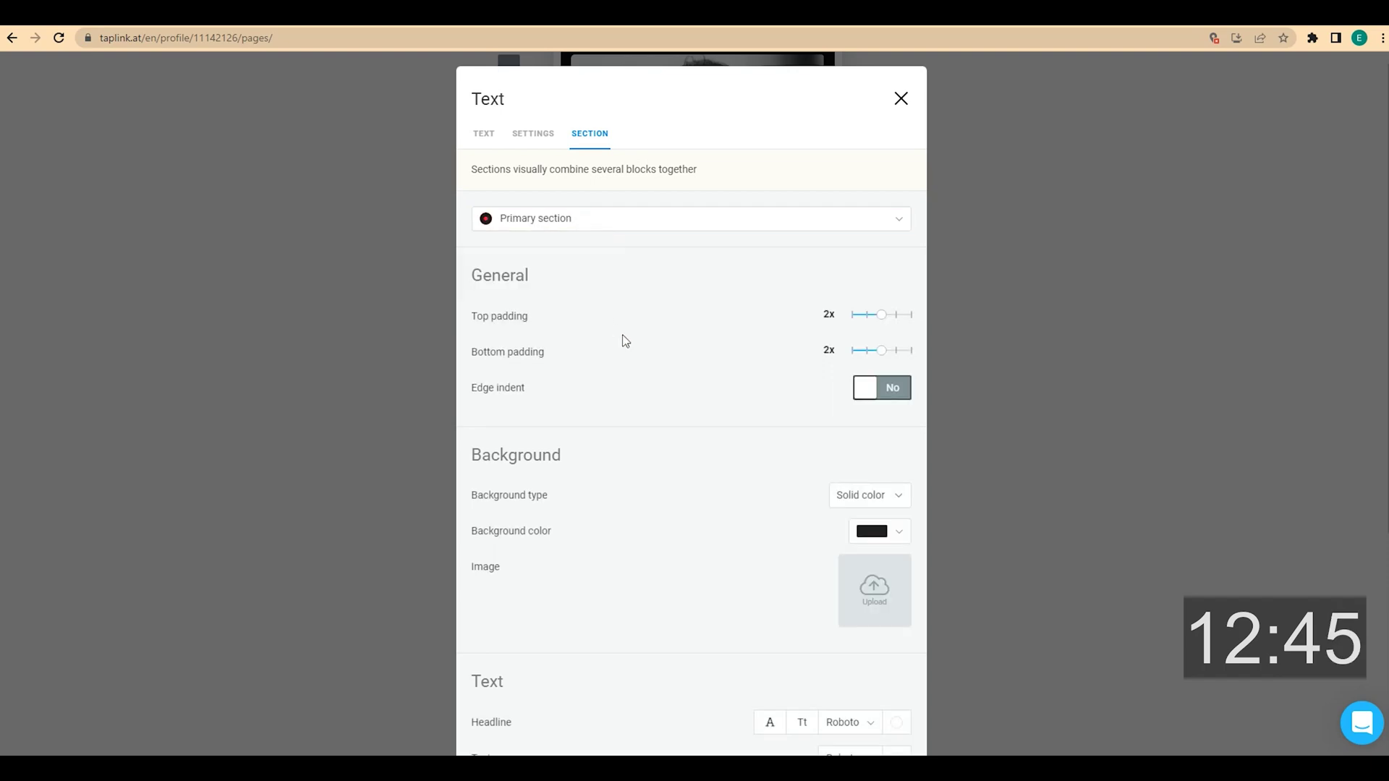
pyautogui.scroll(-4, 626, 341)
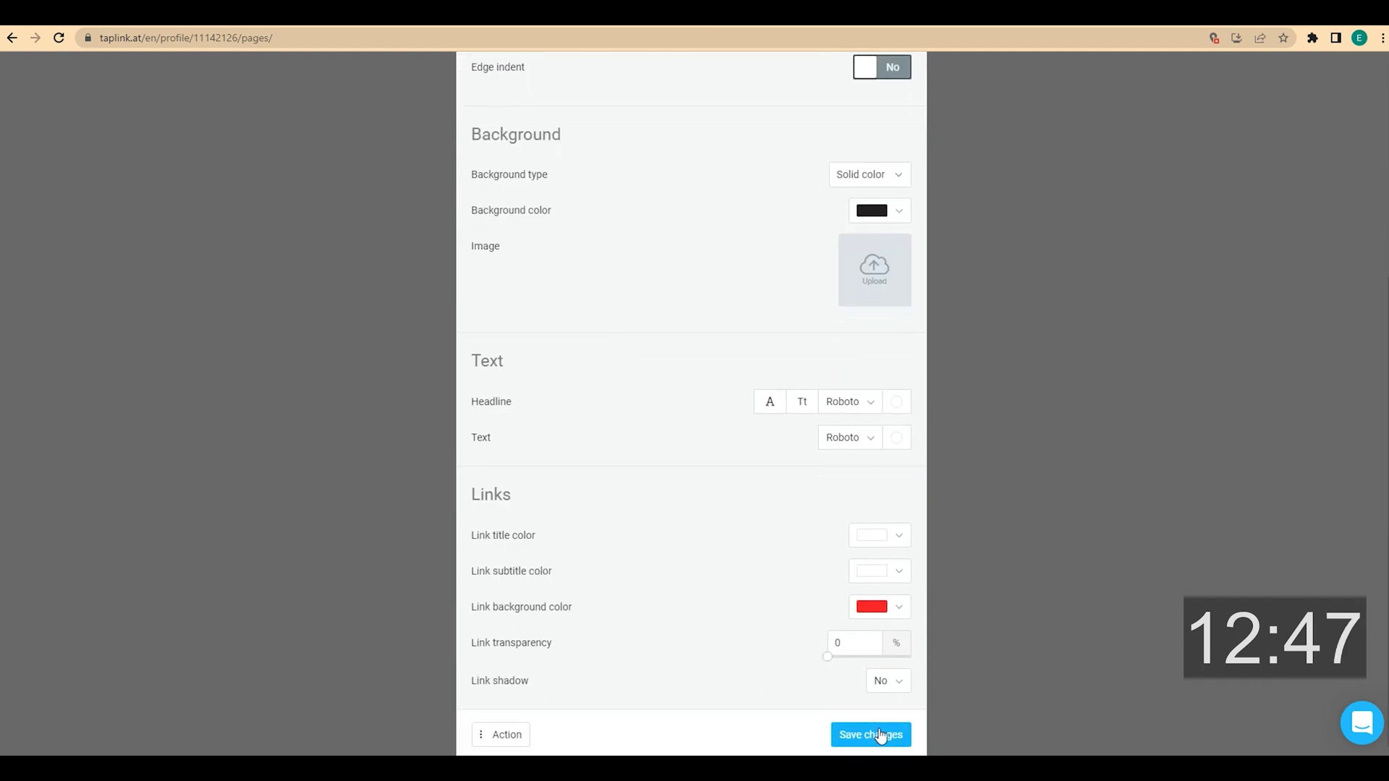
pyautogui.click(878, 730)
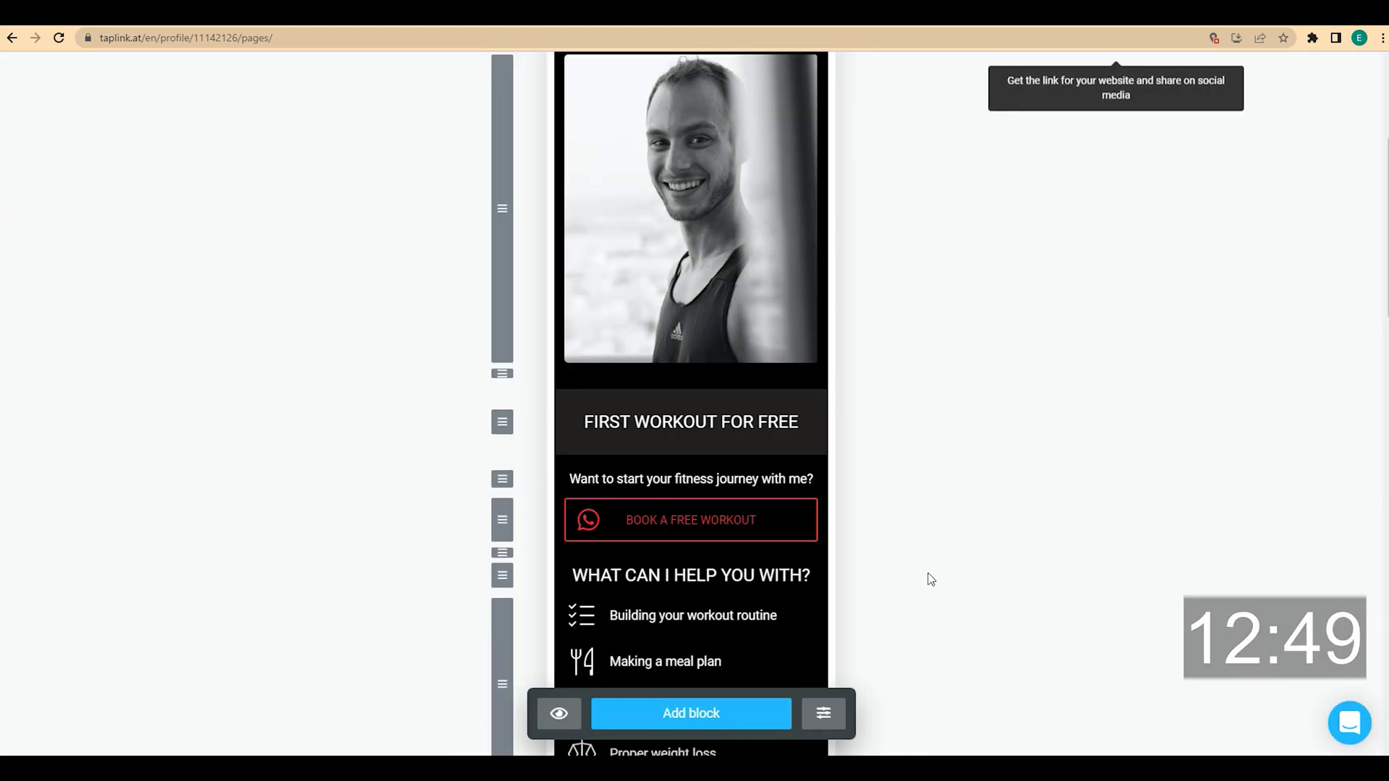
pyautogui.scroll(-2, 927, 576)
pyautogui.moveTo(693, 324); pyautogui.dragTo(693, 385)
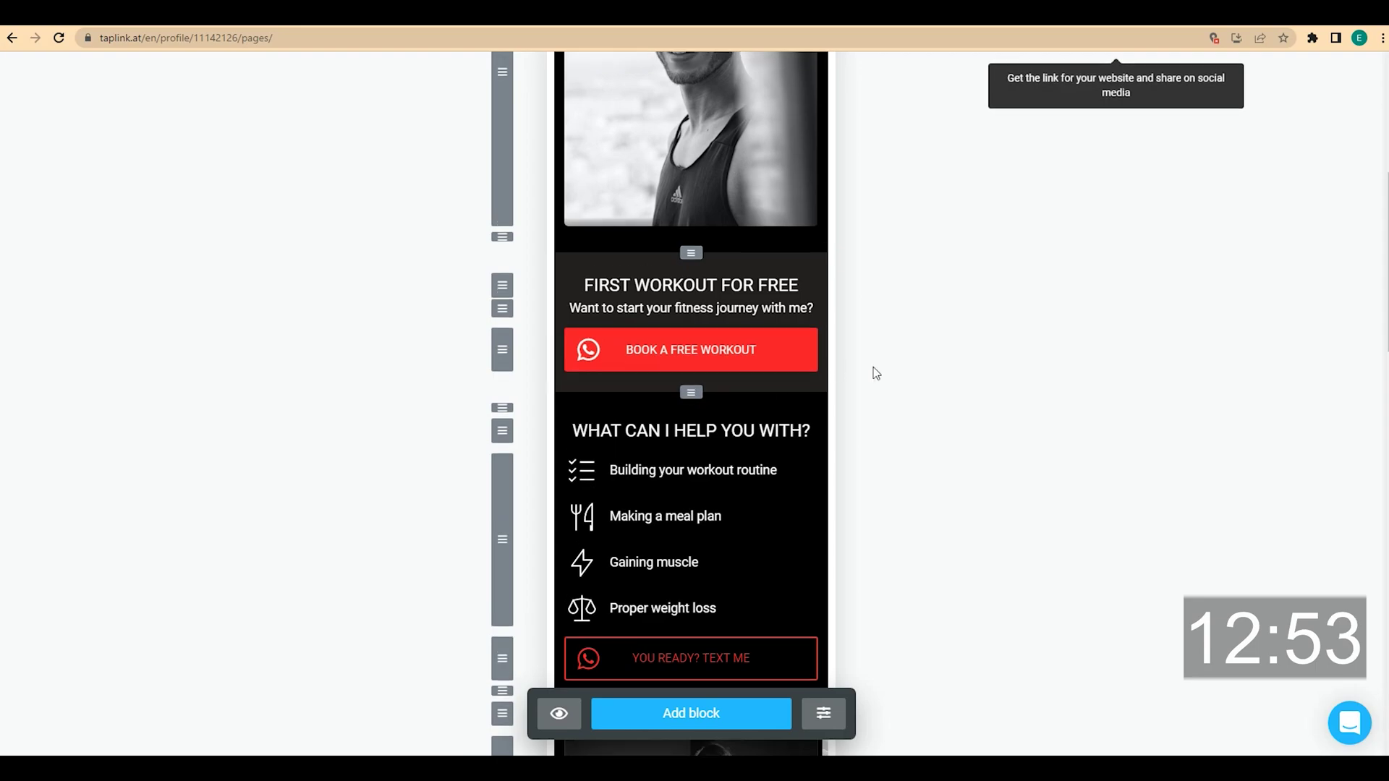
# Move the STORIES OF SUCCESS heading into the Primary section and save
pyautogui.scroll(-3, 881, 365)
pyautogui.scroll(-2, 881, 364)
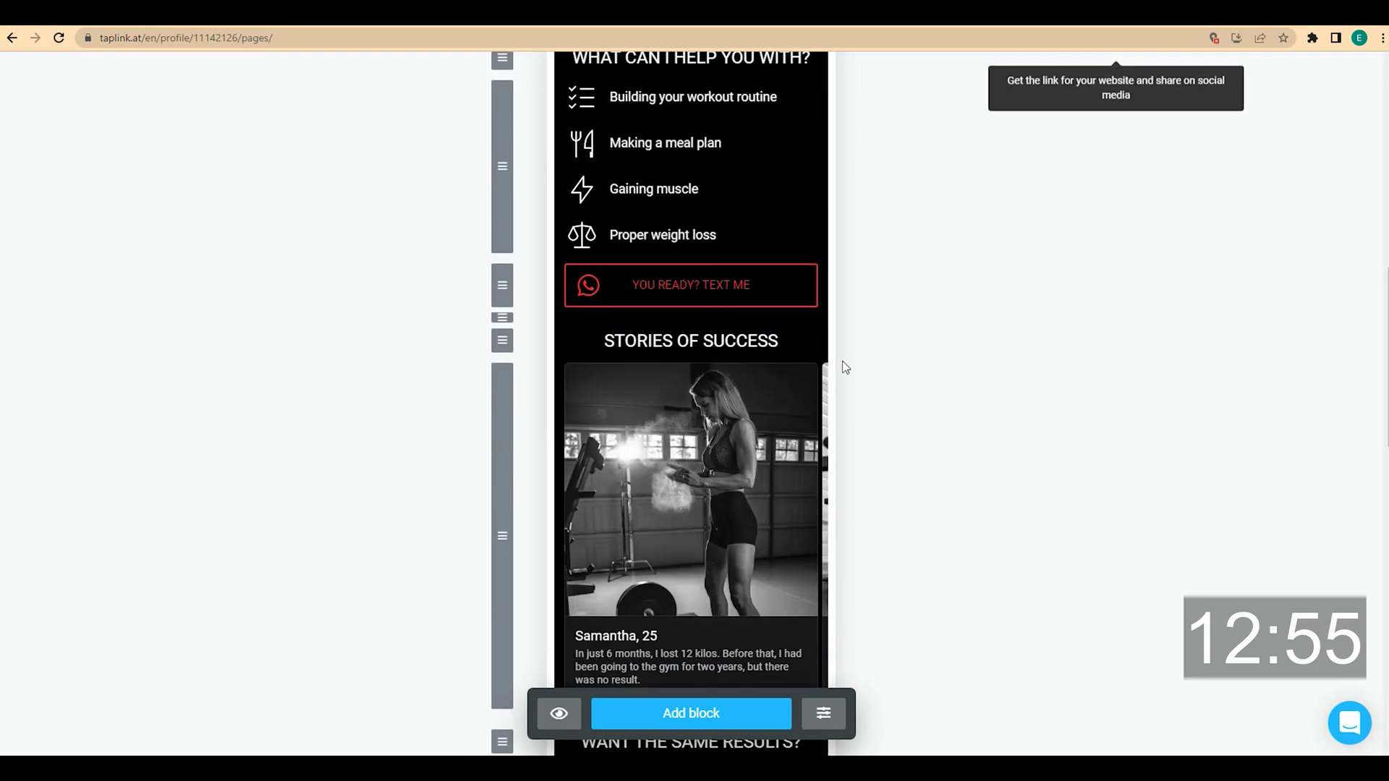
pyautogui.click(740, 340)
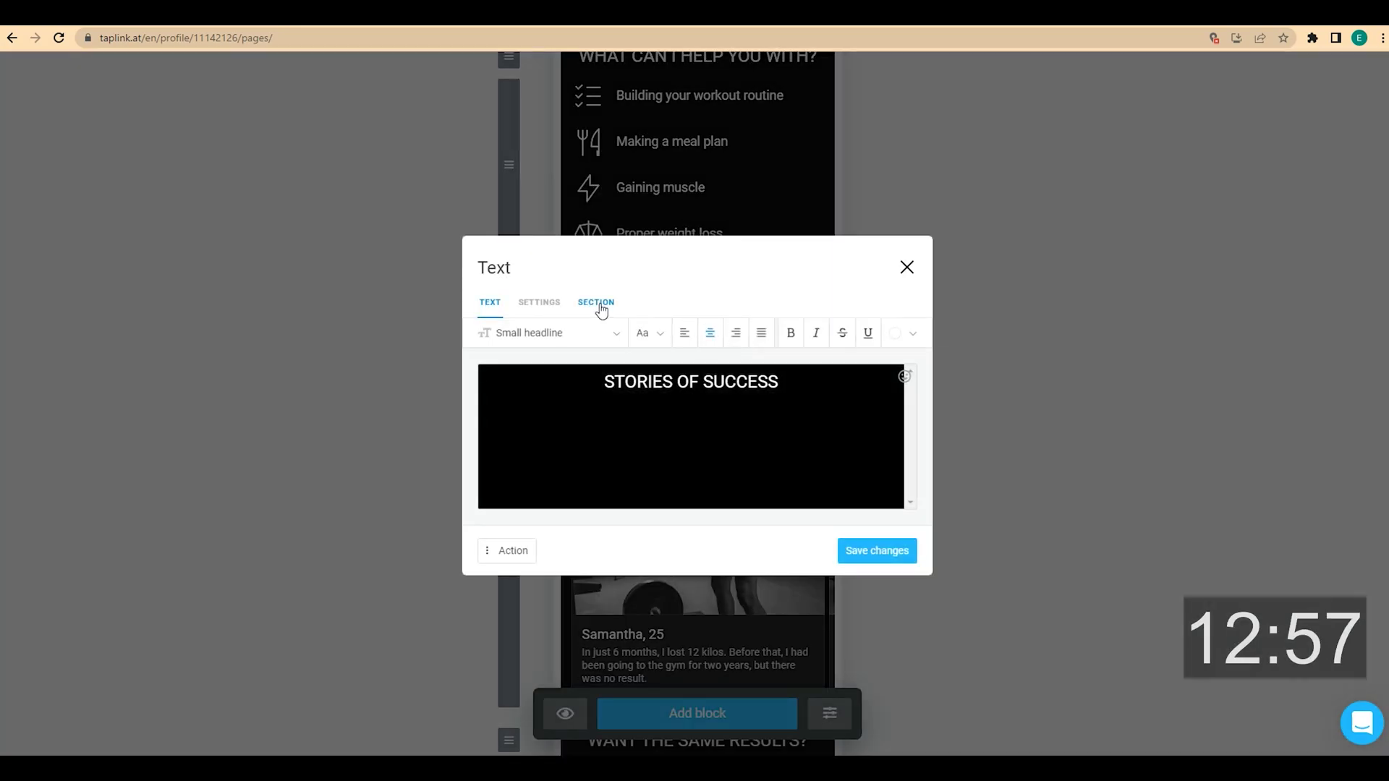
pyautogui.click(595, 302)
pyautogui.click(531, 220)
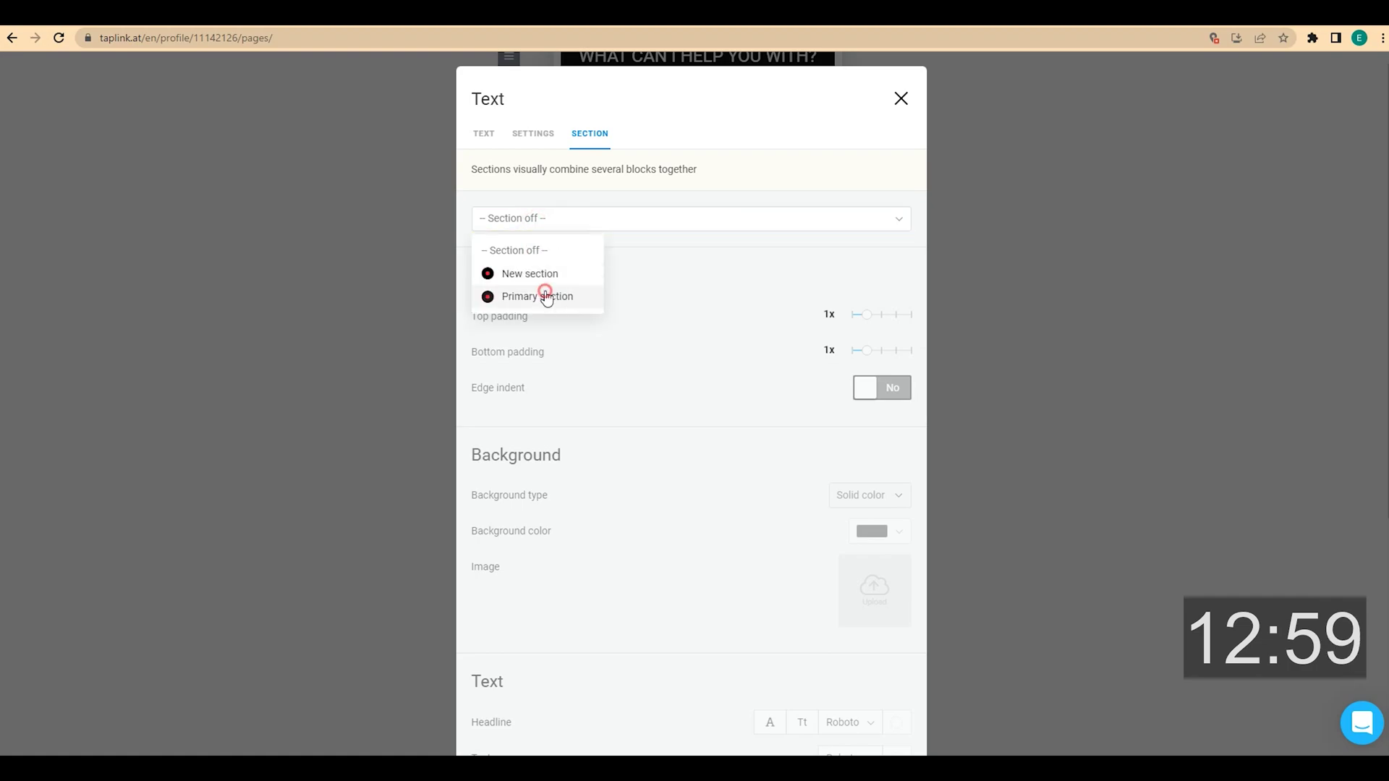
pyautogui.click(542, 296)
pyautogui.scroll(-4, 636, 323)
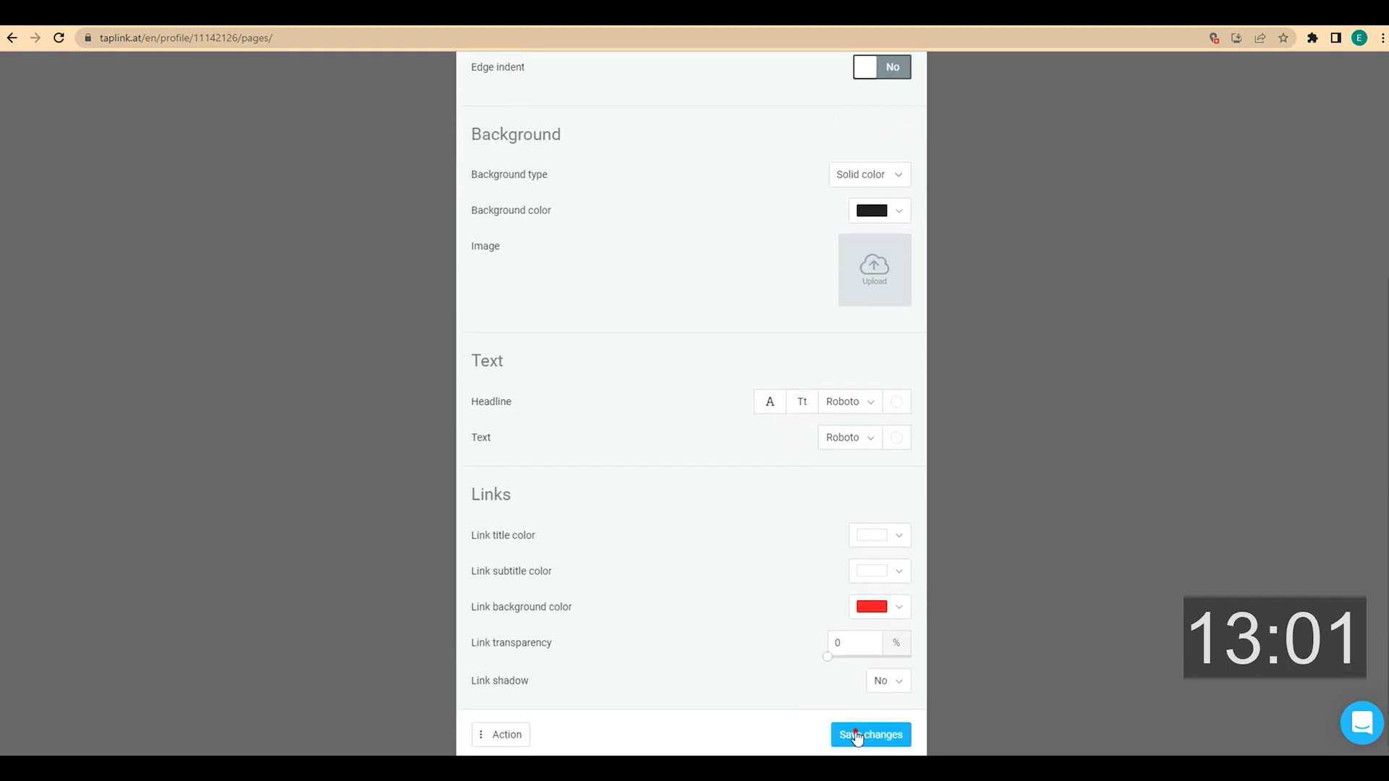
pyautogui.click(855, 730)
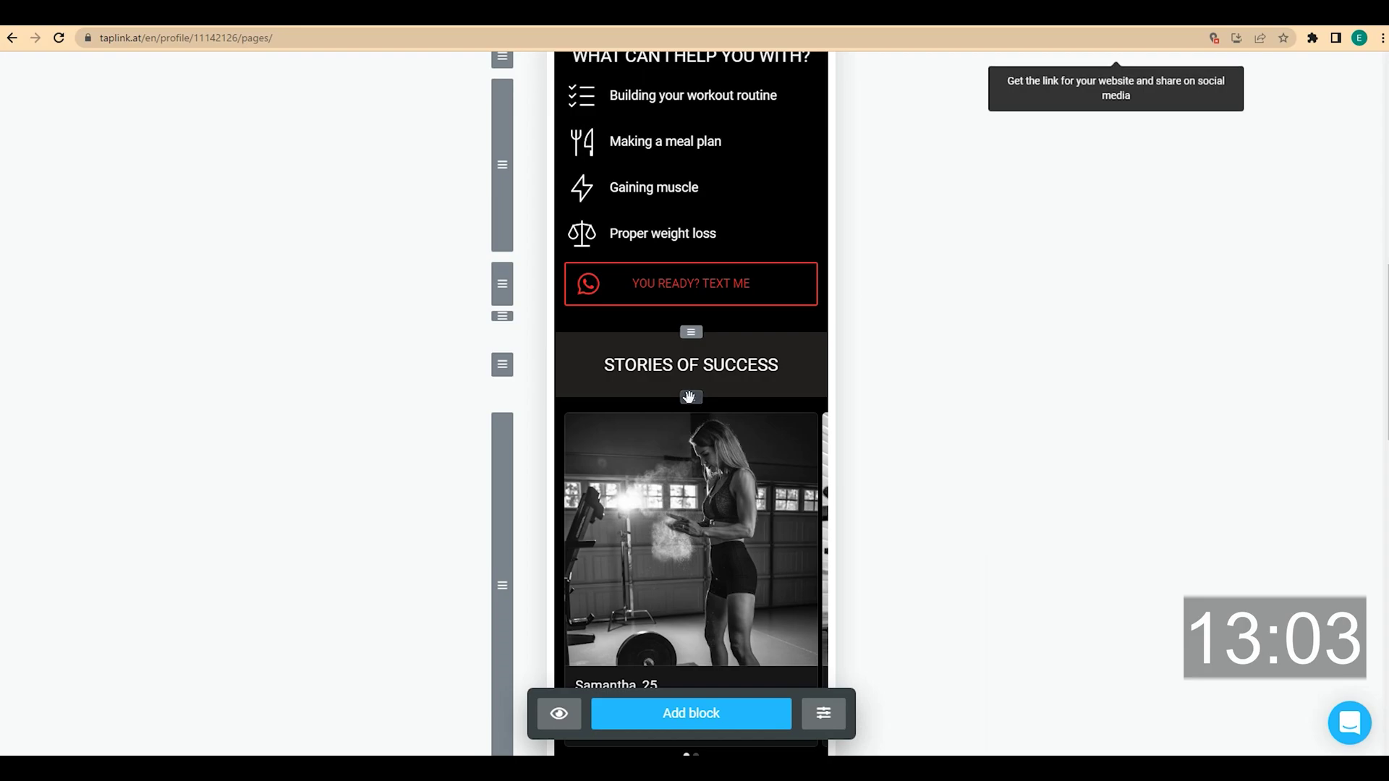
pyautogui.scroll(-4, 691, 420)
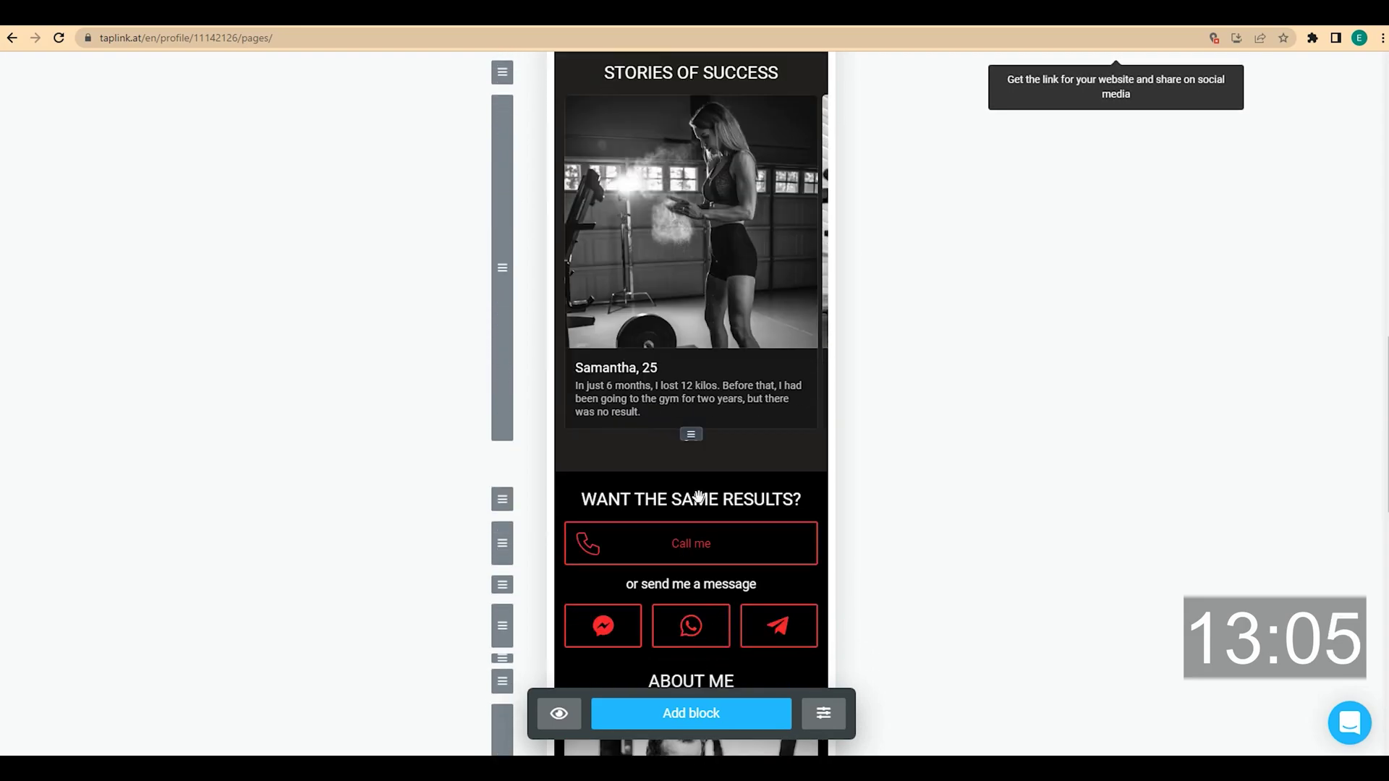
pyautogui.scroll(-1, 698, 497)
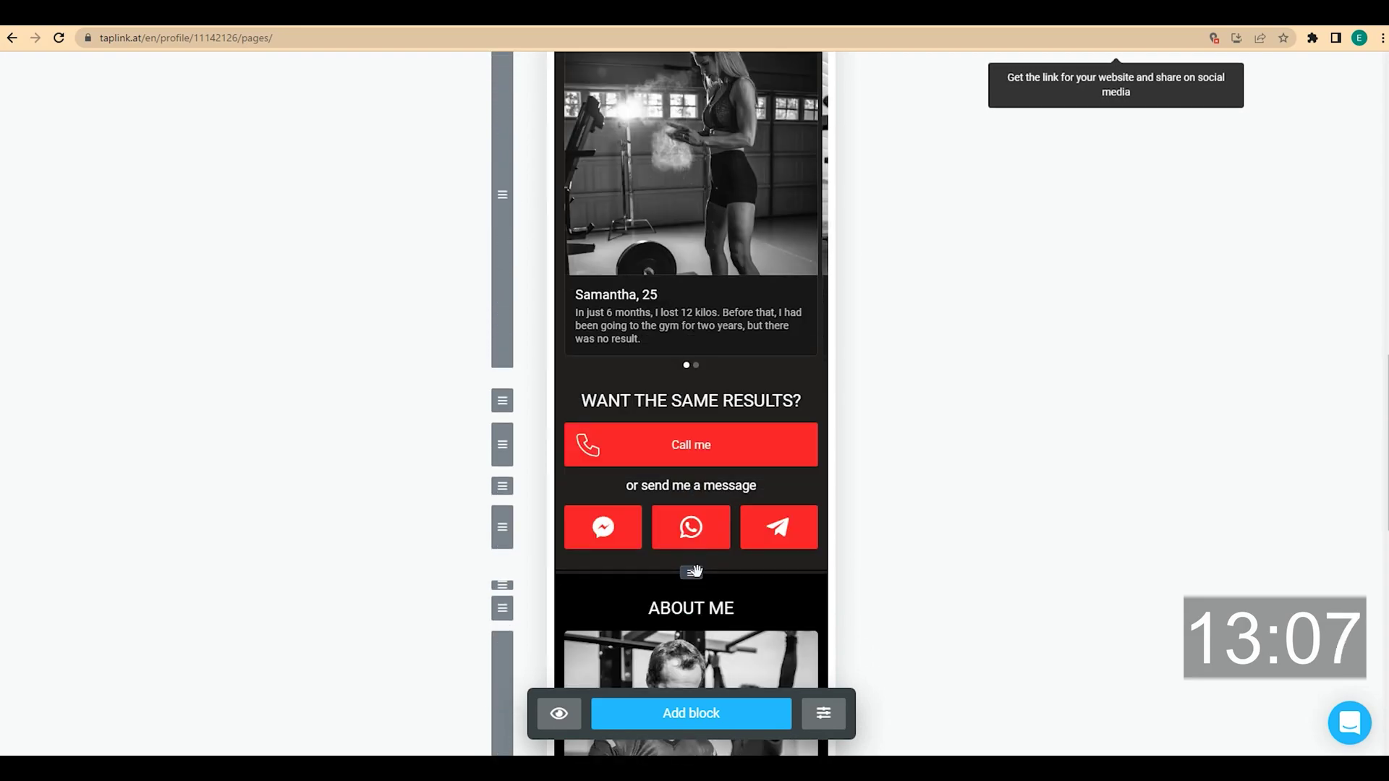
pyautogui.scroll(-2, 929, 477)
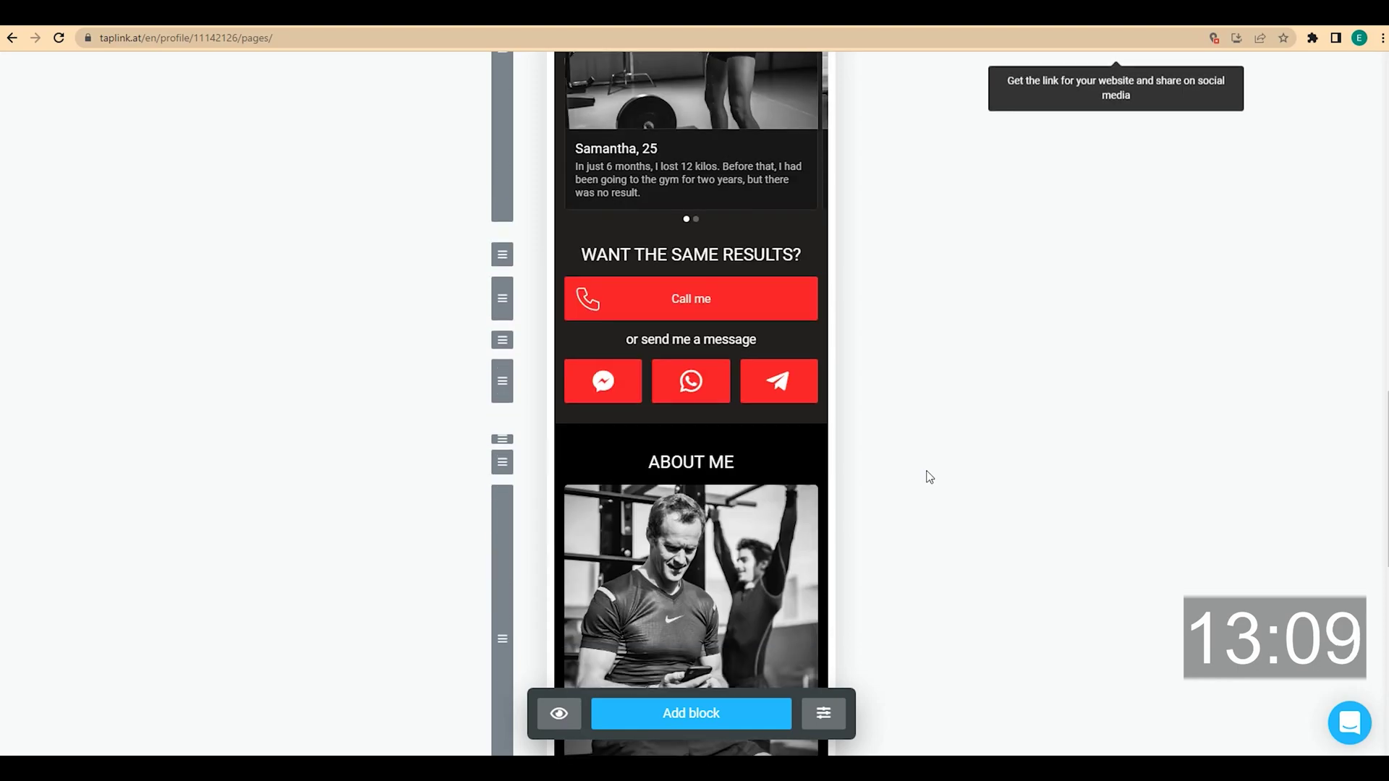
pyautogui.scroll(-5, 929, 477)
pyautogui.scroll(-5, 928, 477)
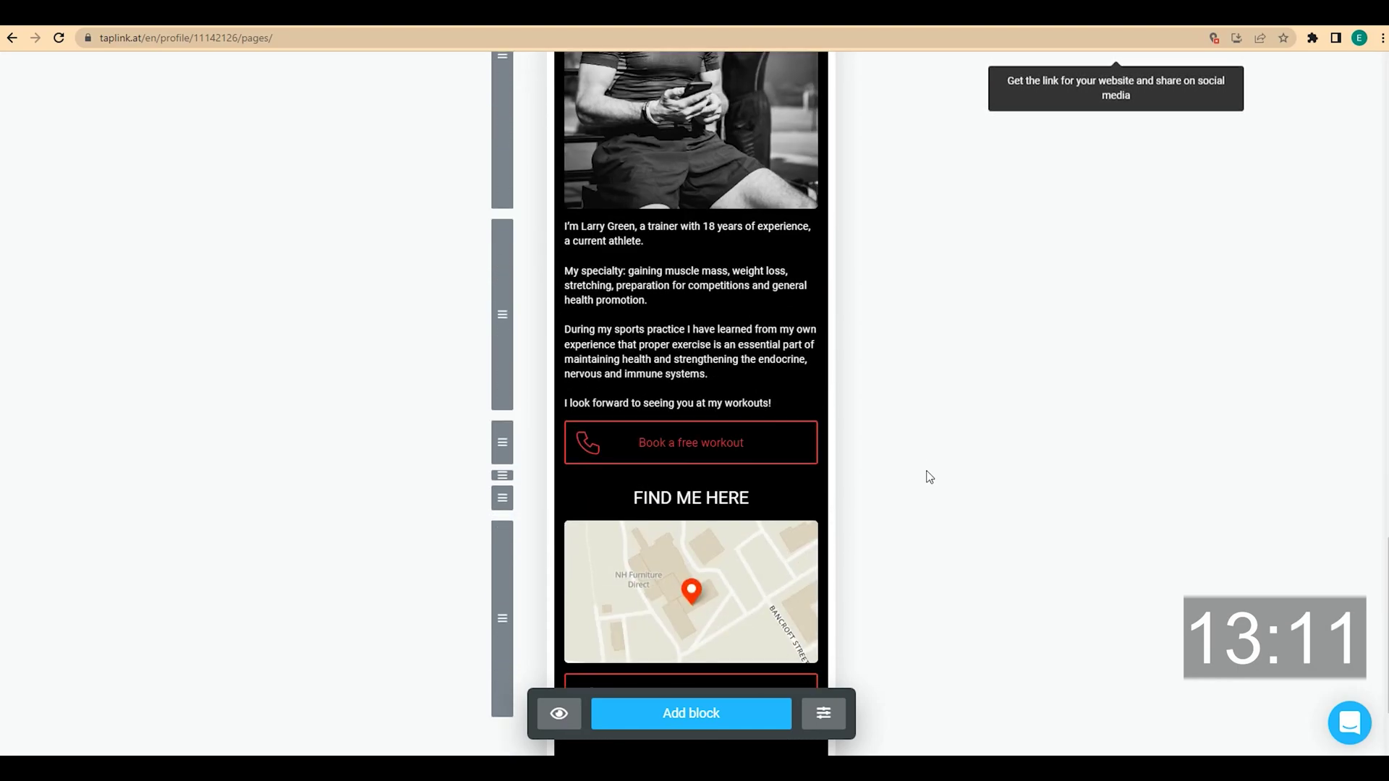
# Assign the FIND ME HERE heading to the Primary section and save
pyautogui.click(714, 366)
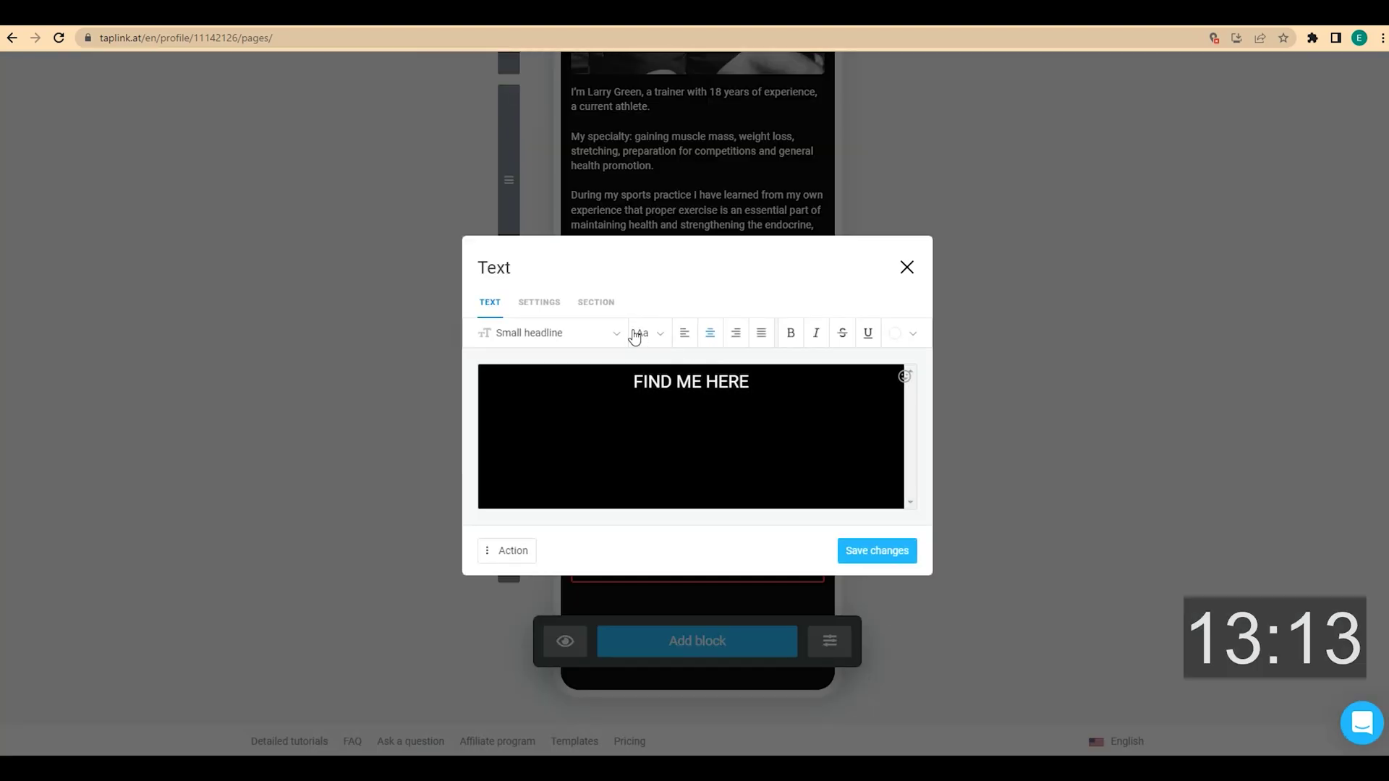
pyautogui.click(610, 304)
pyautogui.click(583, 220)
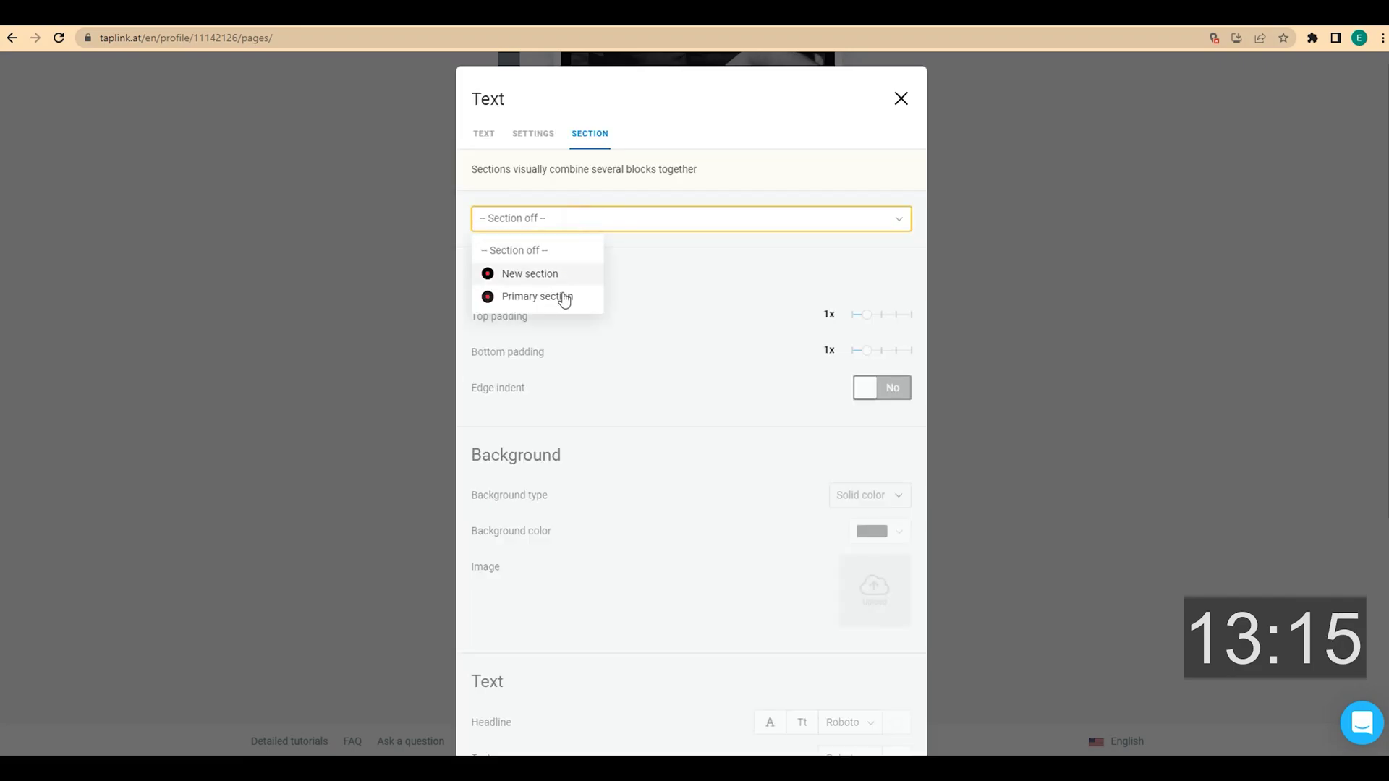
pyautogui.click(564, 297)
pyautogui.scroll(-5, 651, 383)
pyautogui.click(877, 735)
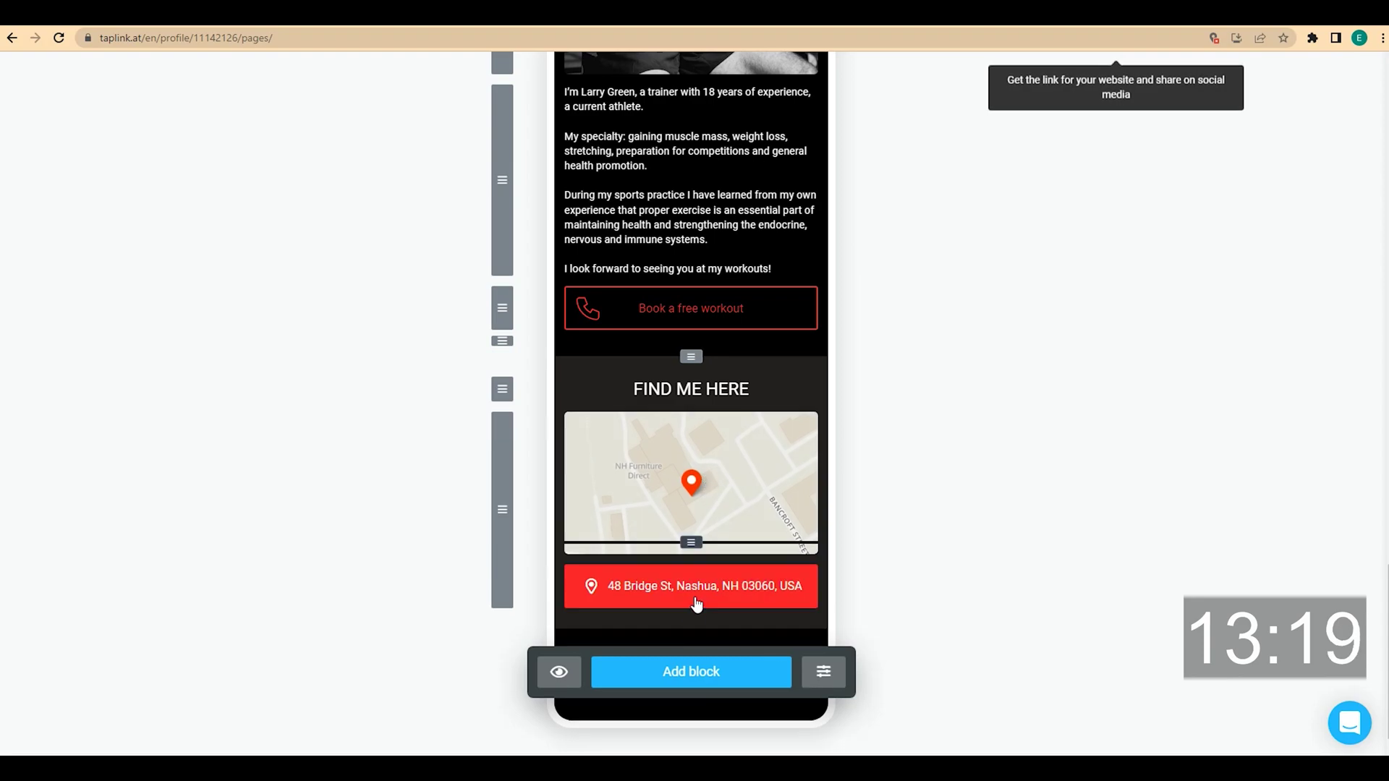
pyautogui.scroll(10, 944, 557)
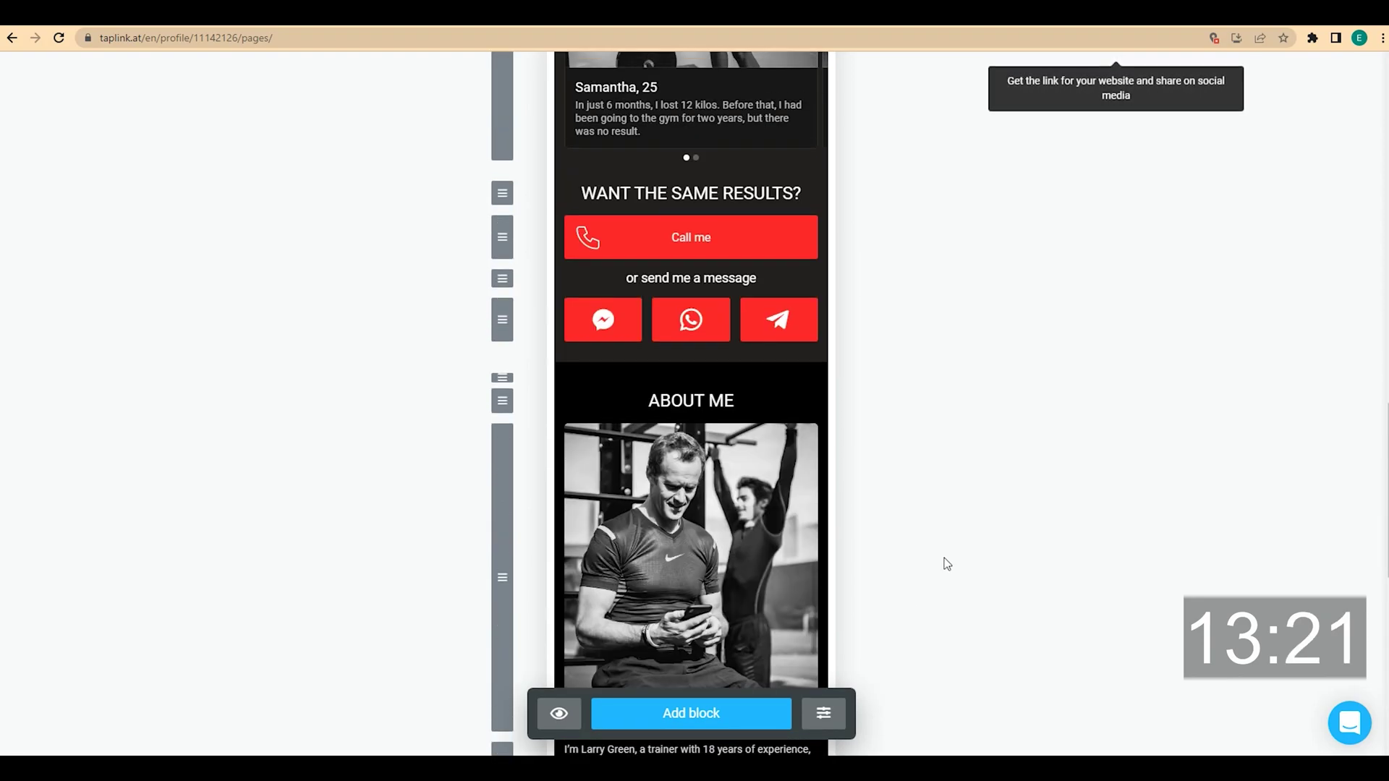
pyautogui.scroll(15, 944, 557)
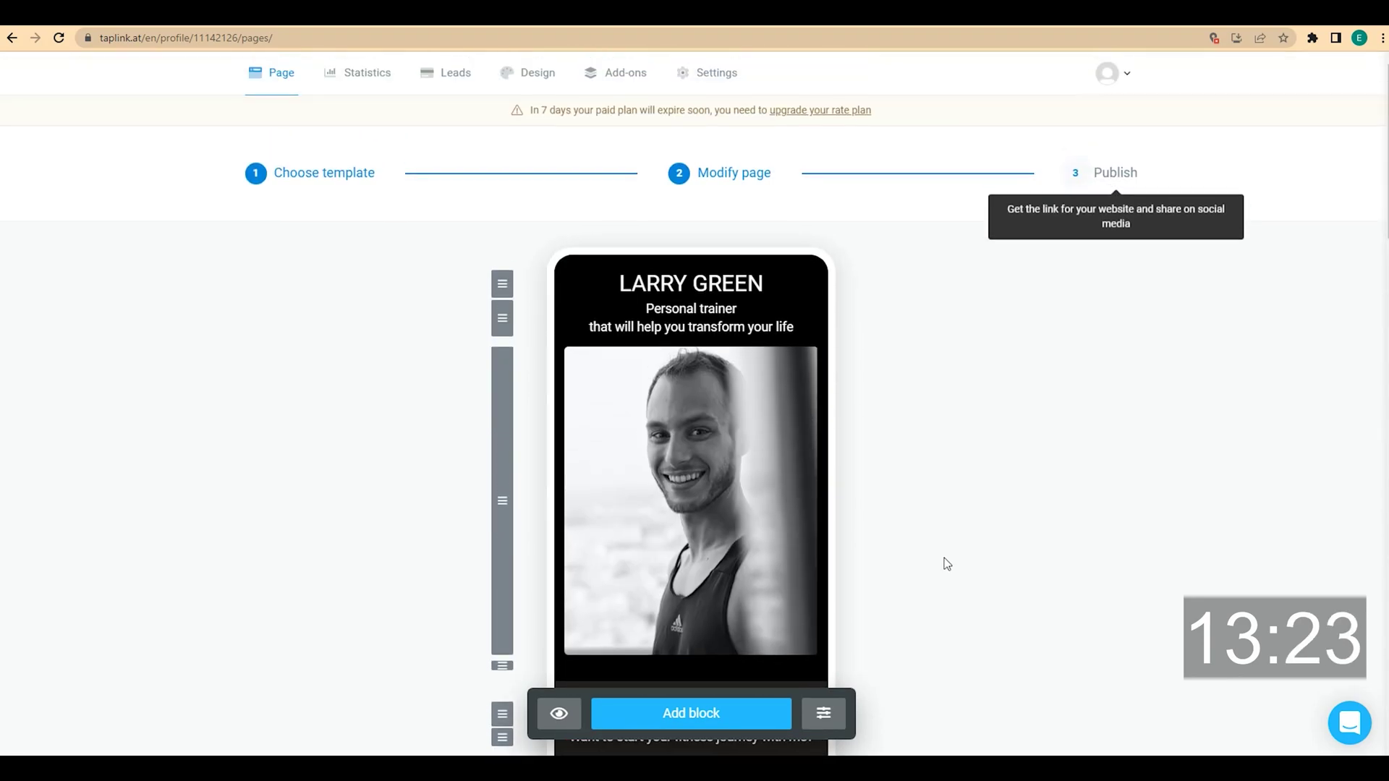
# Publish the page at taplink.cc/personaltrainer and open the live link
pyautogui.click(1121, 172)
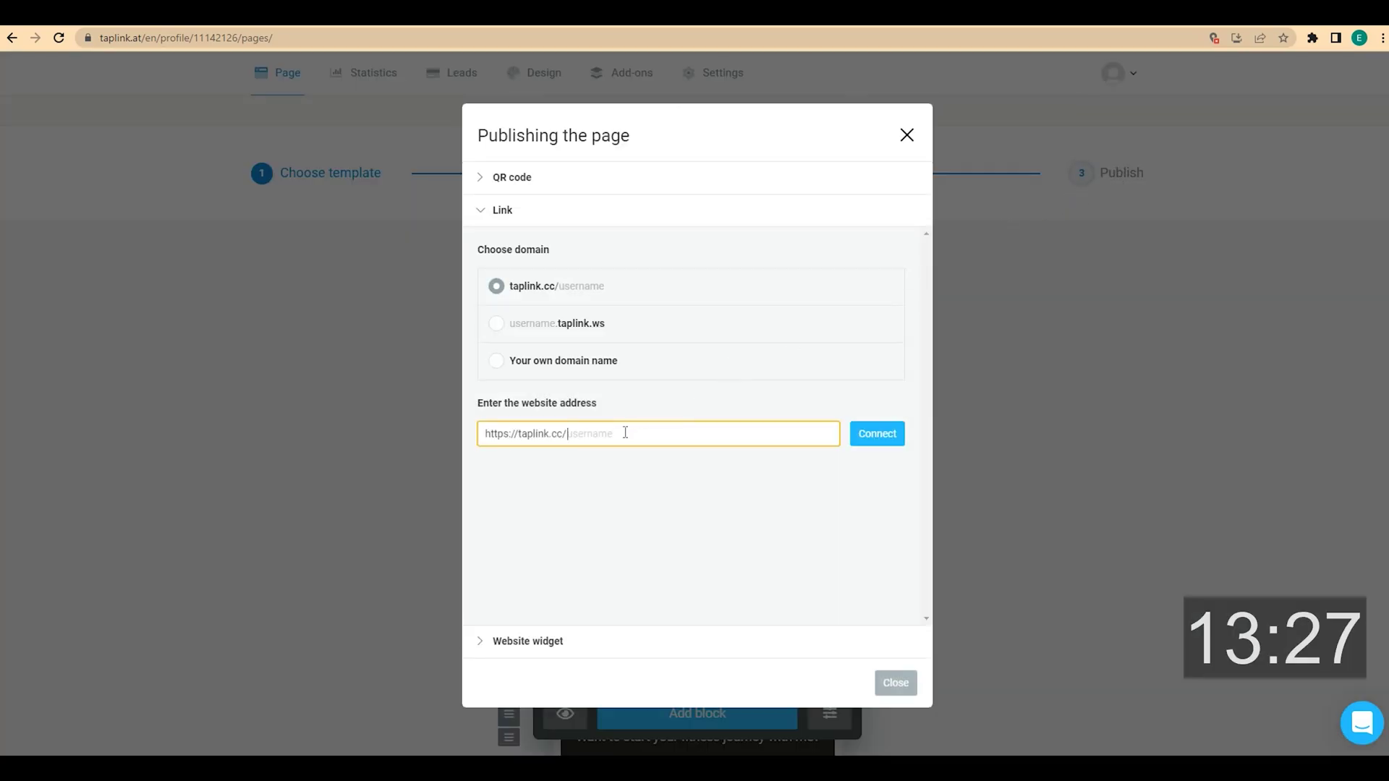
pyautogui.write('personaltrainer')
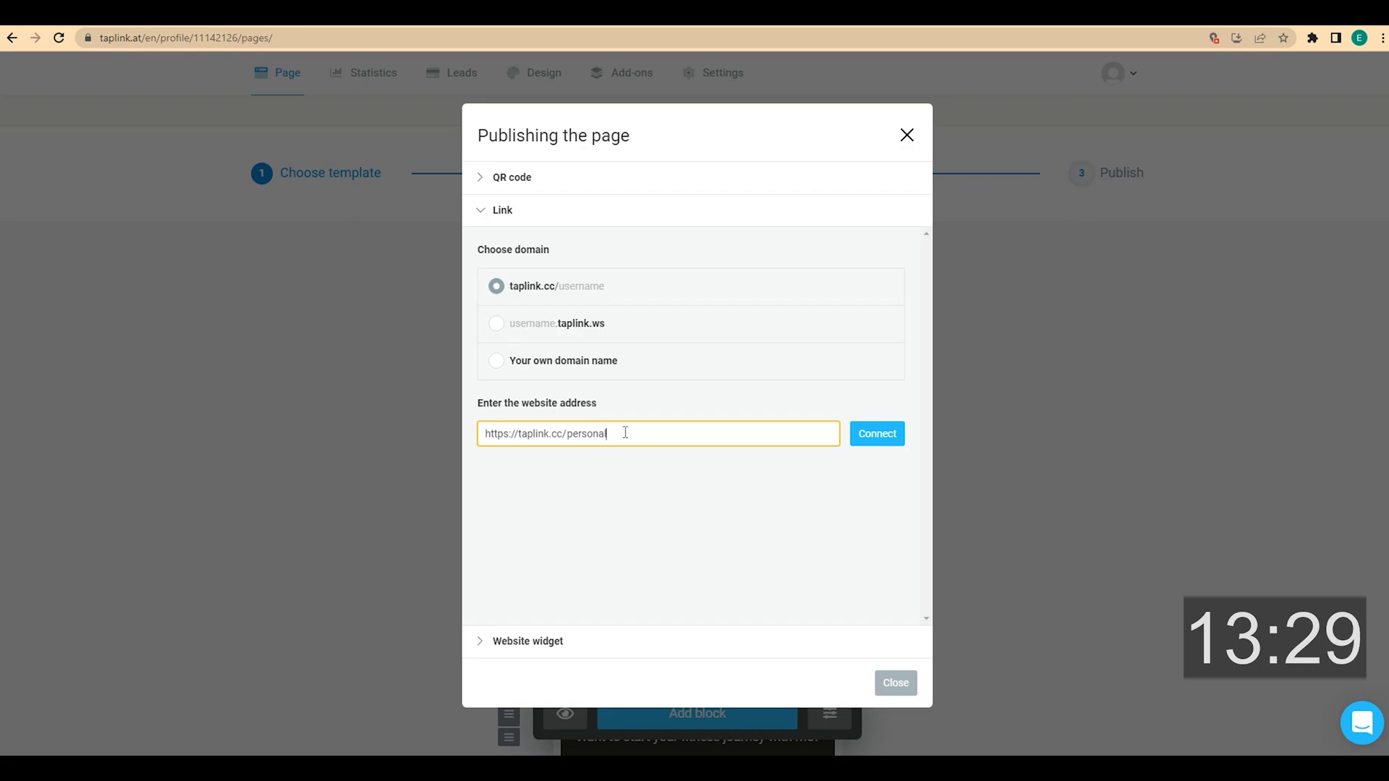
pyautogui.click(876, 439)
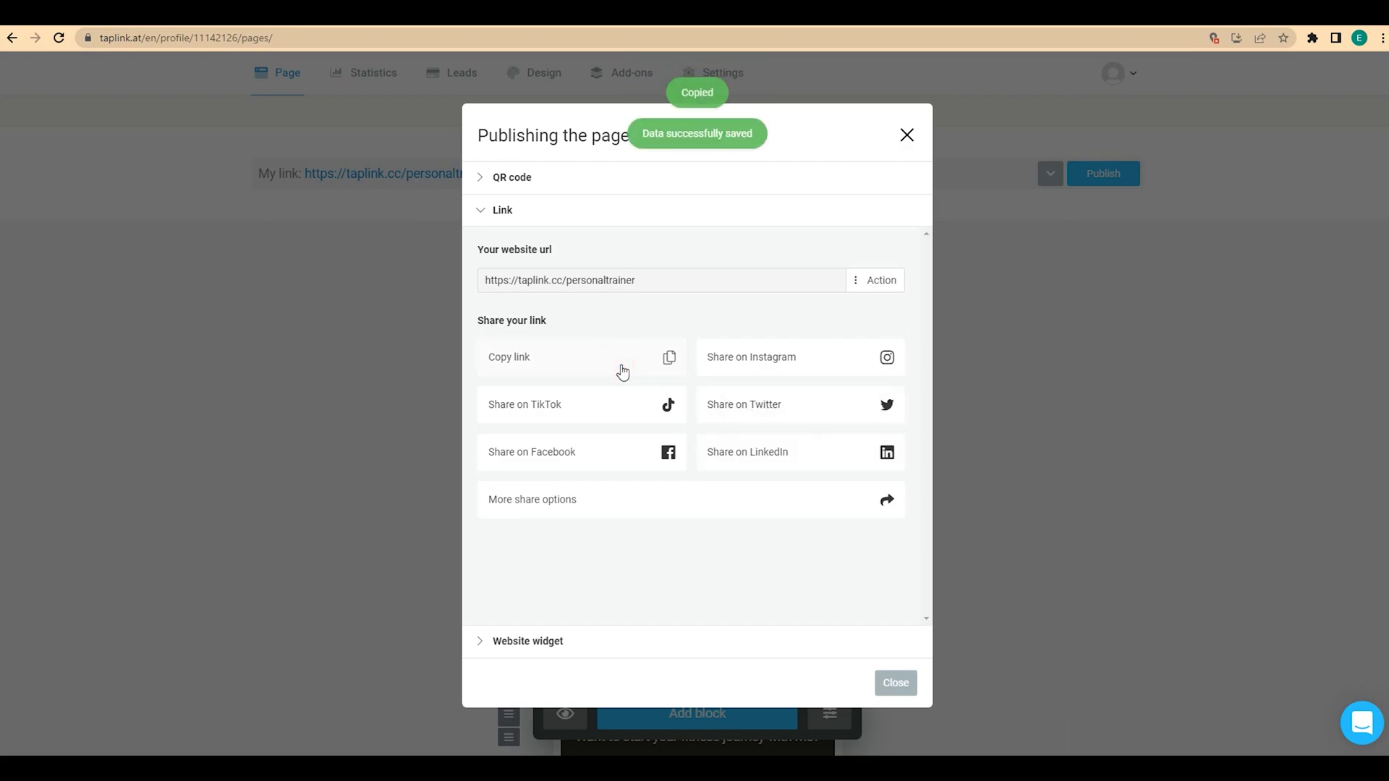
pyautogui.click(899, 136)
pyautogui.click(458, 179)
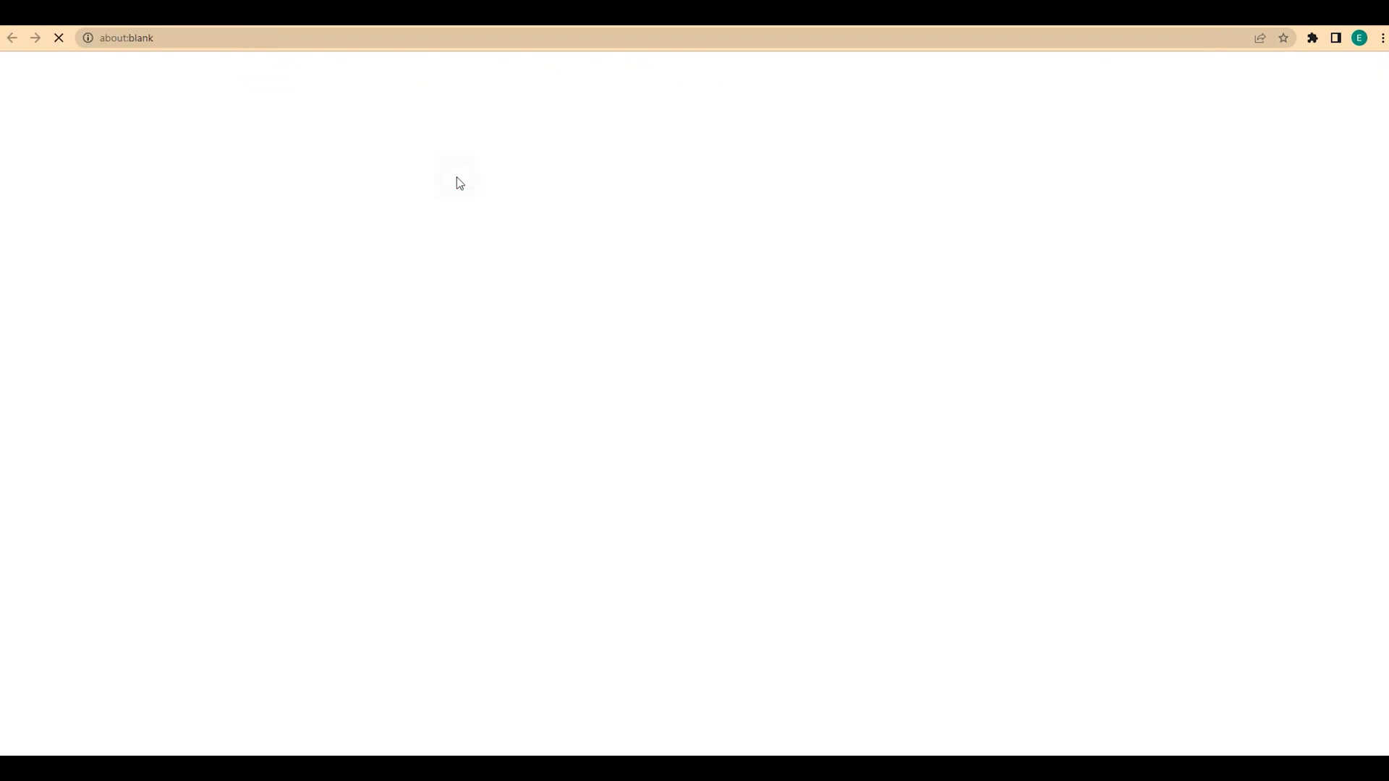
# Scroll through the live taplink.cc/personaltrainer page and back to the top
pyautogui.scroll(-2, 458, 183)
pyautogui.scroll(-5, 458, 182)
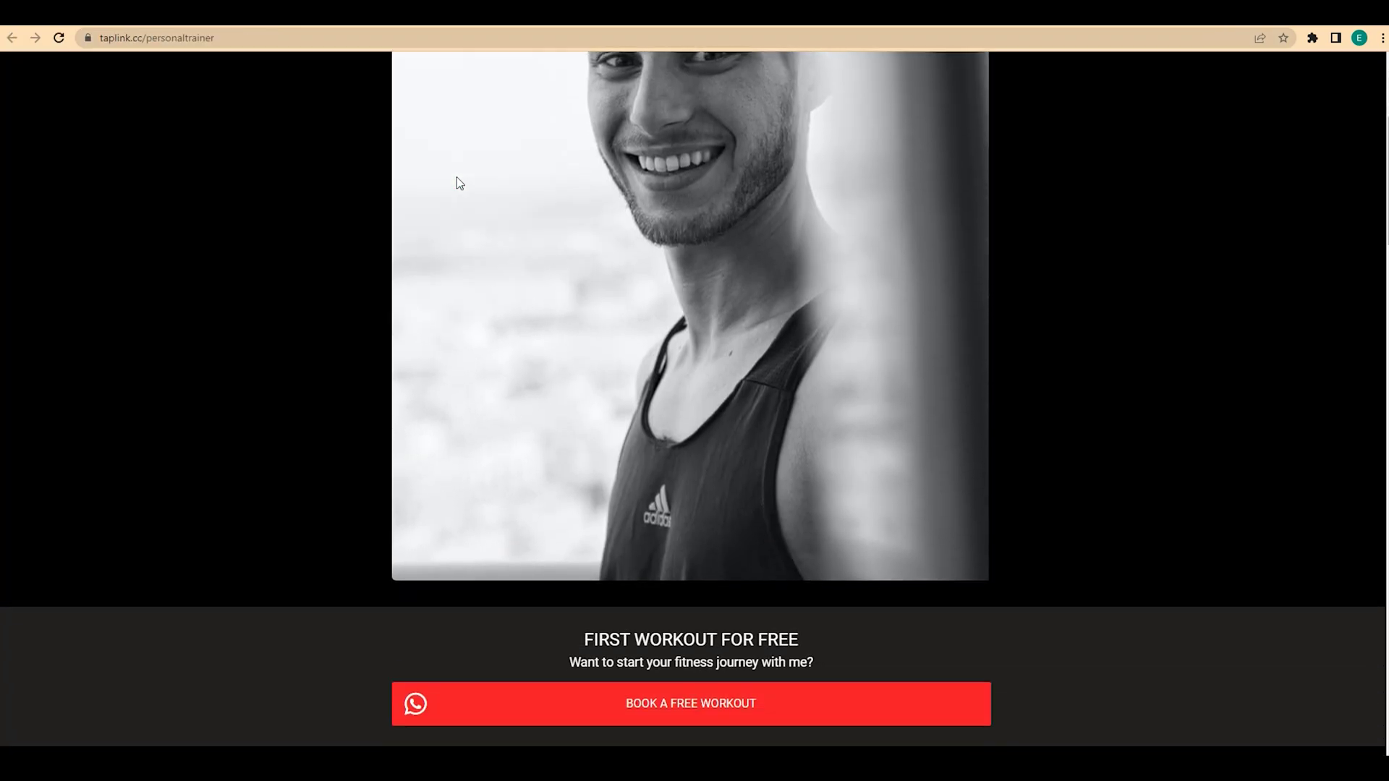
pyautogui.scroll(-6, 456, 178)
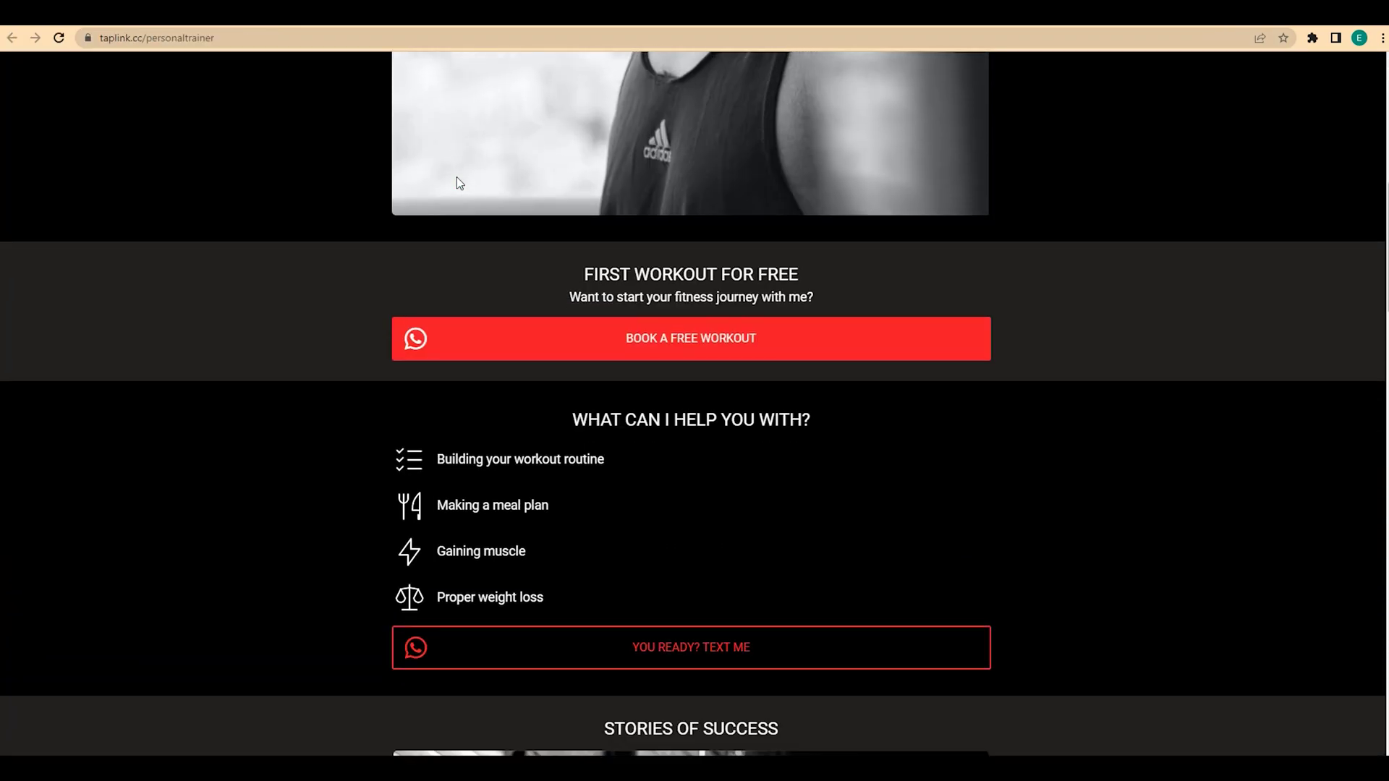
pyautogui.scroll(-2, 457, 176)
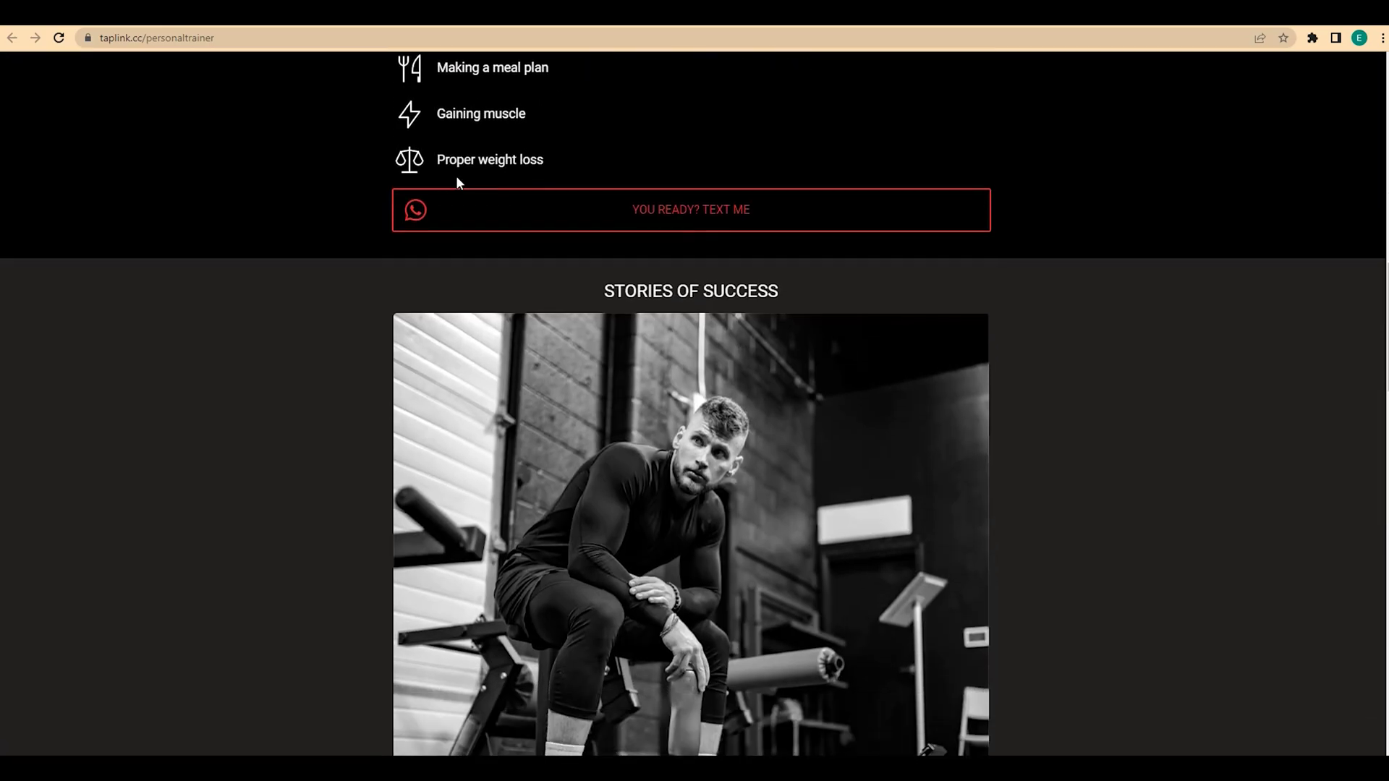
pyautogui.scroll(3, 456, 177)
pyautogui.scroll(5, 456, 180)
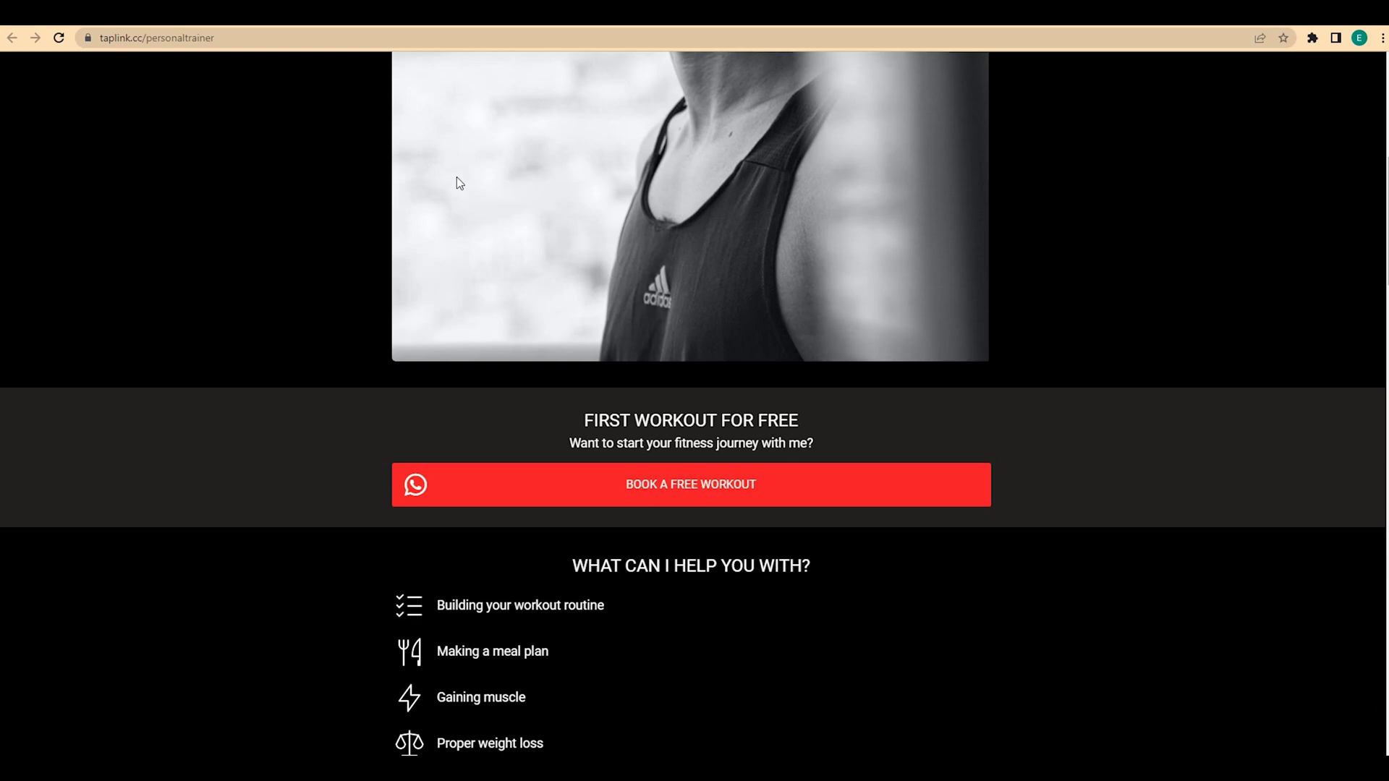
pyautogui.scroll(5, 456, 177)
pyautogui.scroll(2, 457, 176)
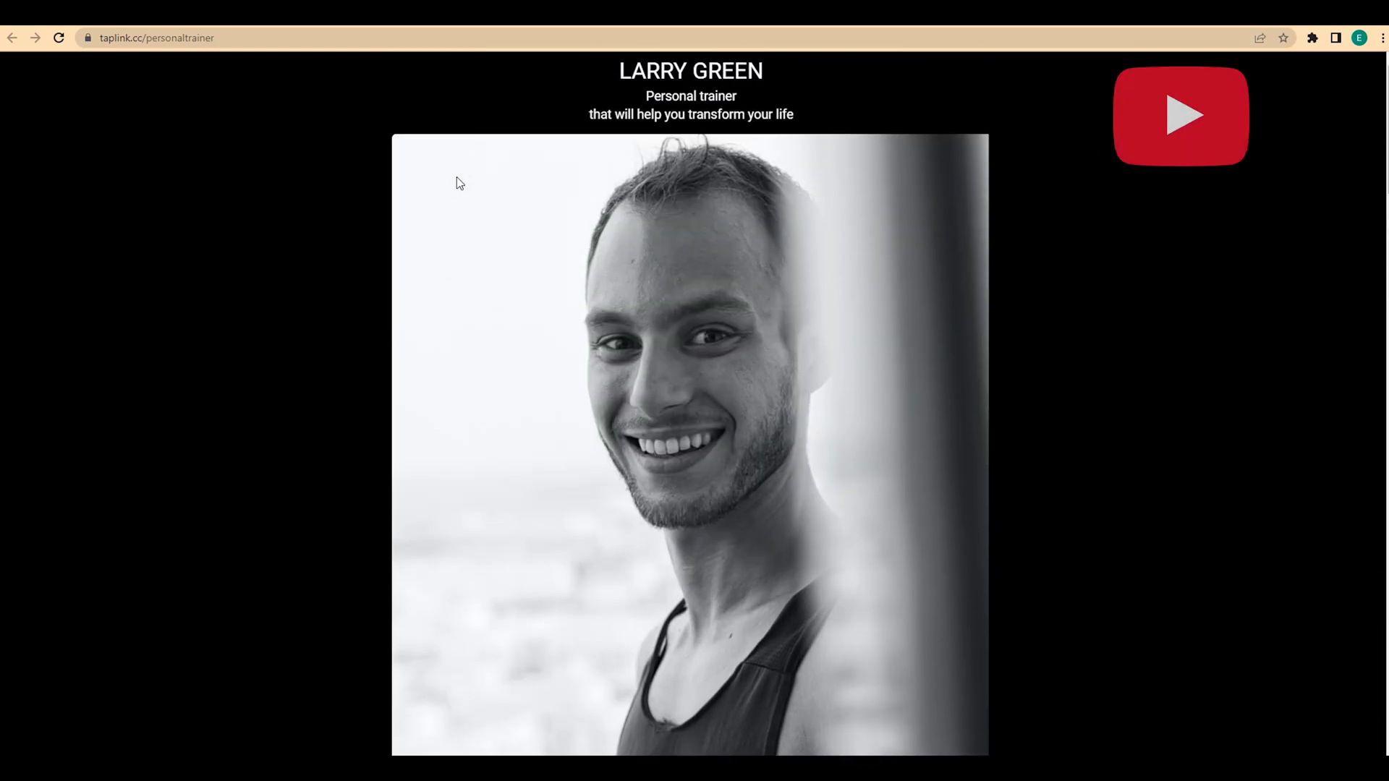